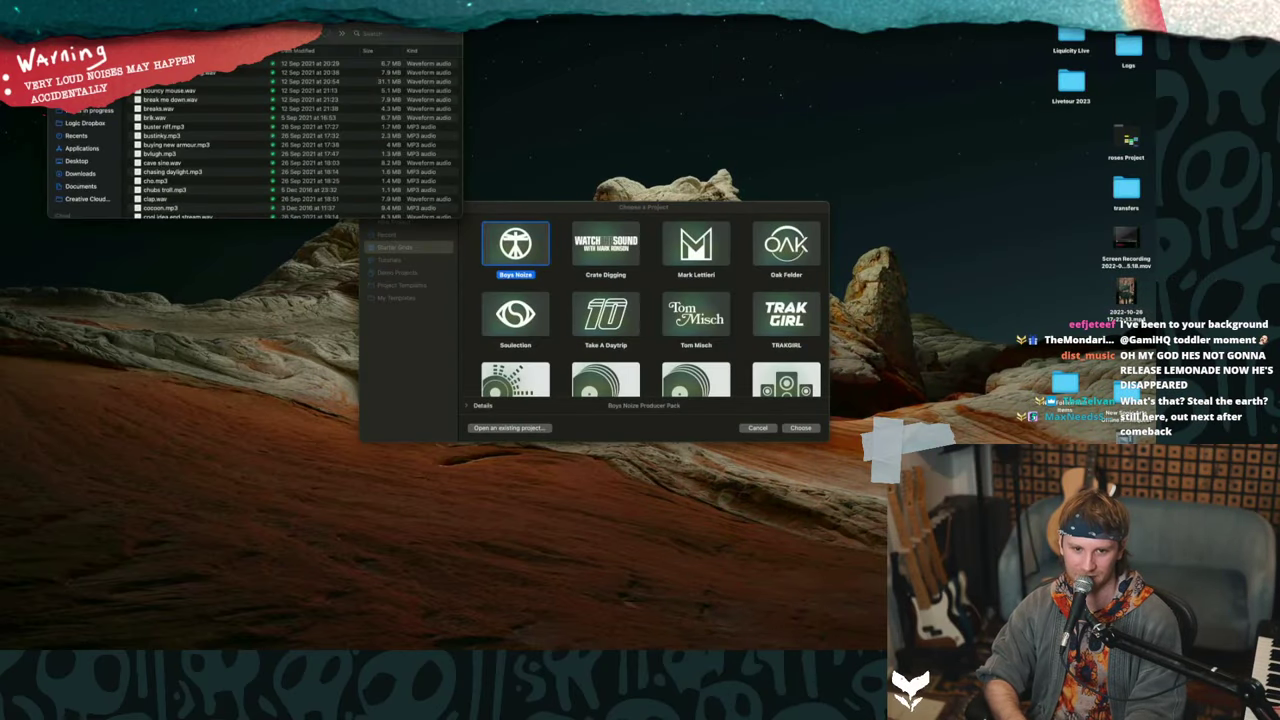
- Open a new Finder window, move it lower on the desktop and show the Logic Dropbox folder in it
{"action": "left_click", "coordinate": [54, 8]}
{"action": "left_click", "coordinate": [85, 20]}
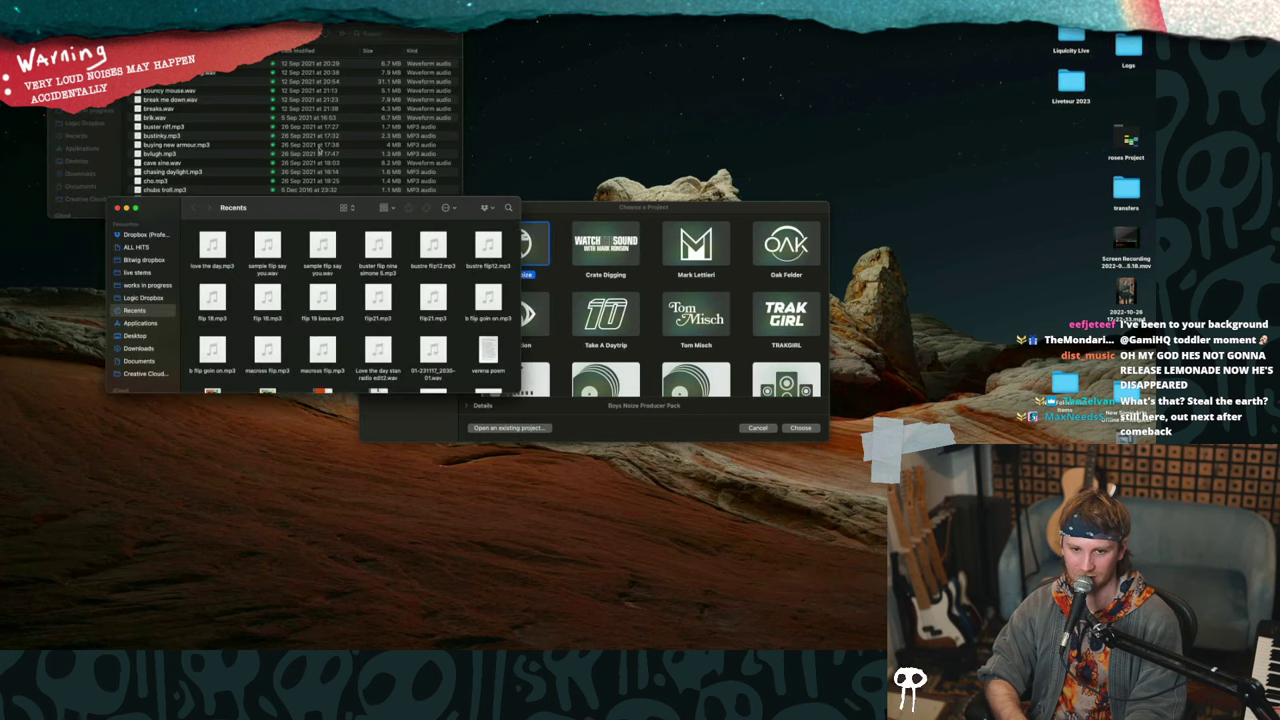
{"action": "left_click_drag", "start_coordinate": [163, 214], "coordinate": [174, 406]}
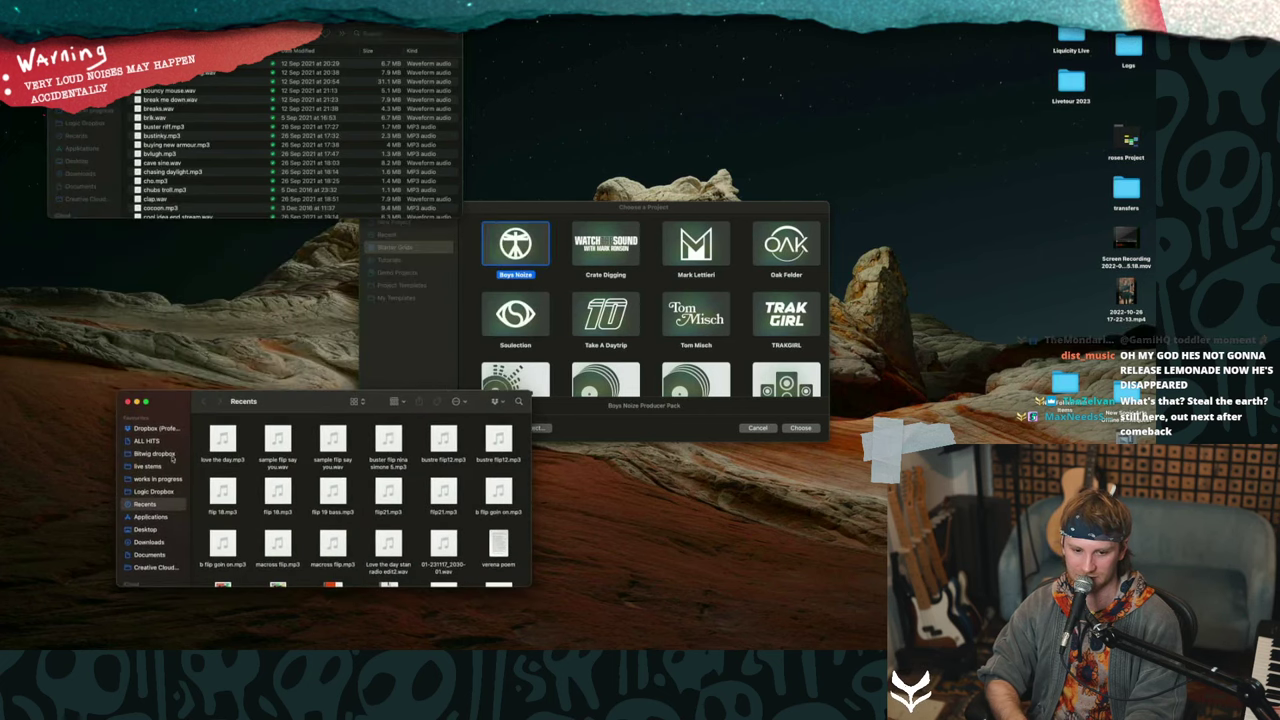
{"action": "left_click", "coordinate": [155, 492]}
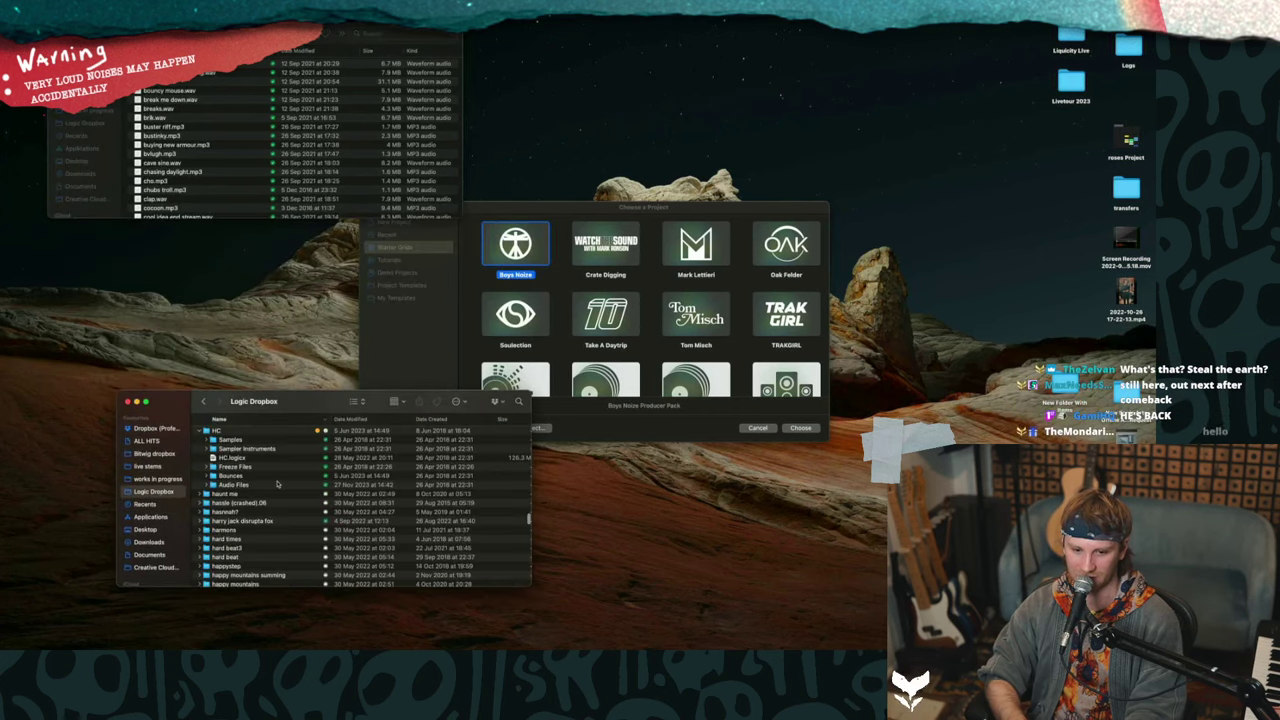
- Browse the audio file list and the Logic Dropbox project folders for an old project to open
{"action": "scroll", "coordinate": [307, 66], "scroll_direction": "up", "scroll_amount": 10}
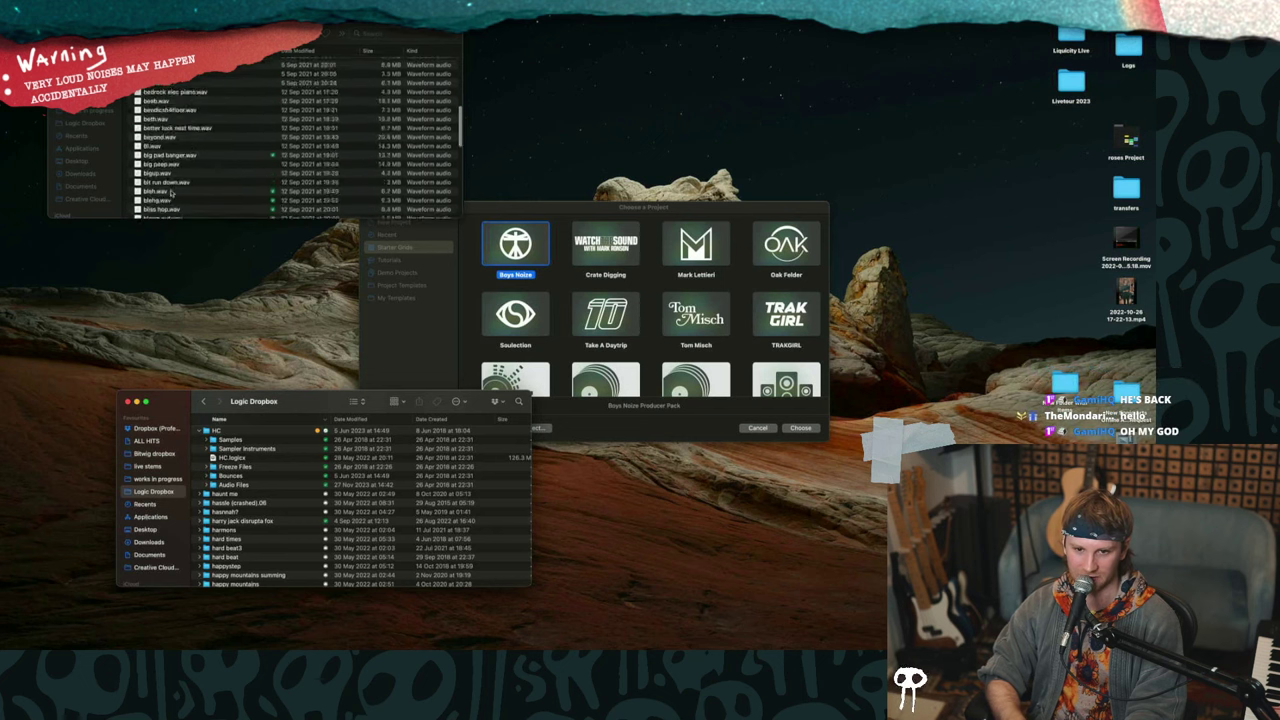
{"action": "scroll", "coordinate": [180, 168], "scroll_direction": "down", "scroll_amount": 10}
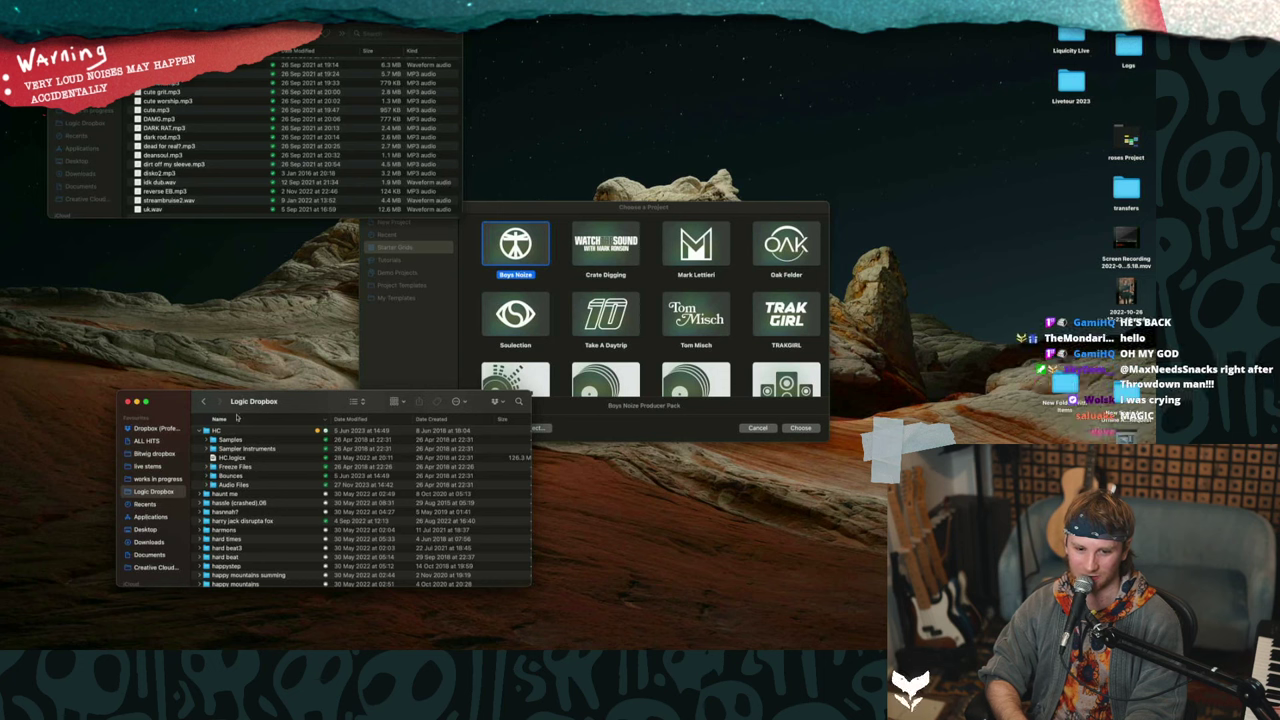
{"action": "left_click_drag", "start_coordinate": [380, 408], "coordinate": [380, 365]}
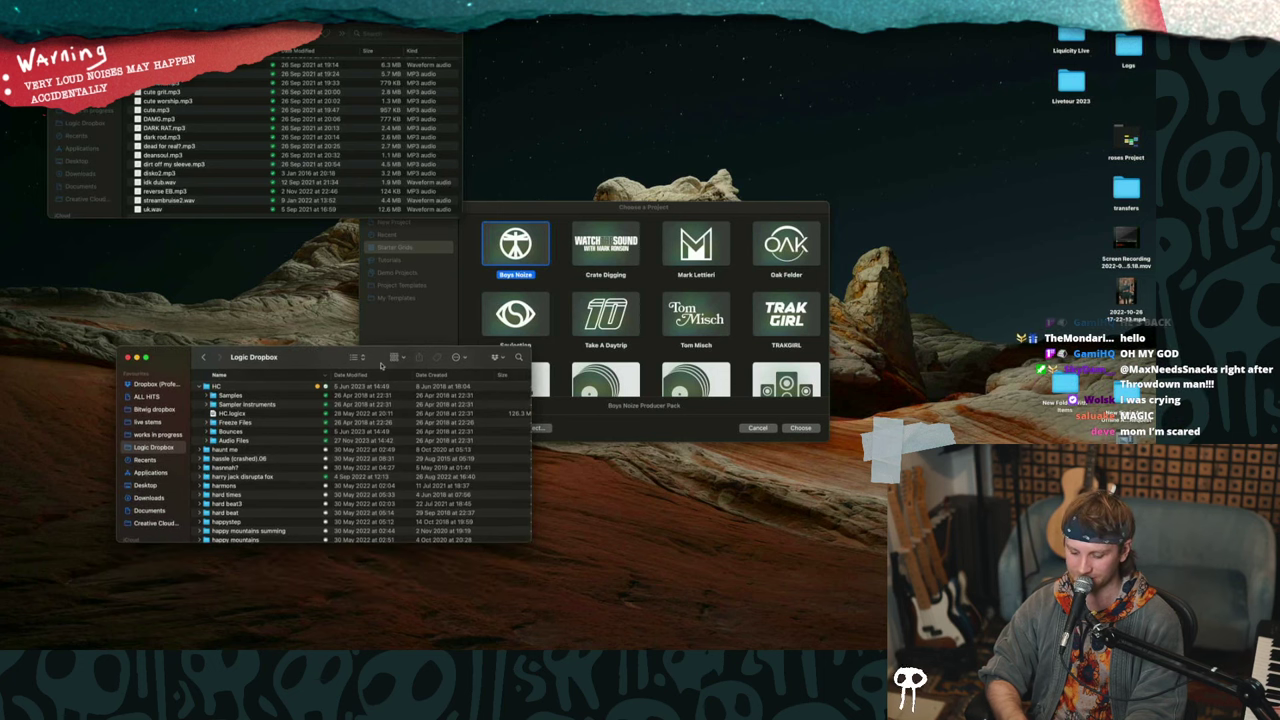
{"action": "scroll", "coordinate": [358, 467], "scroll_direction": "down", "scroll_amount": 5}
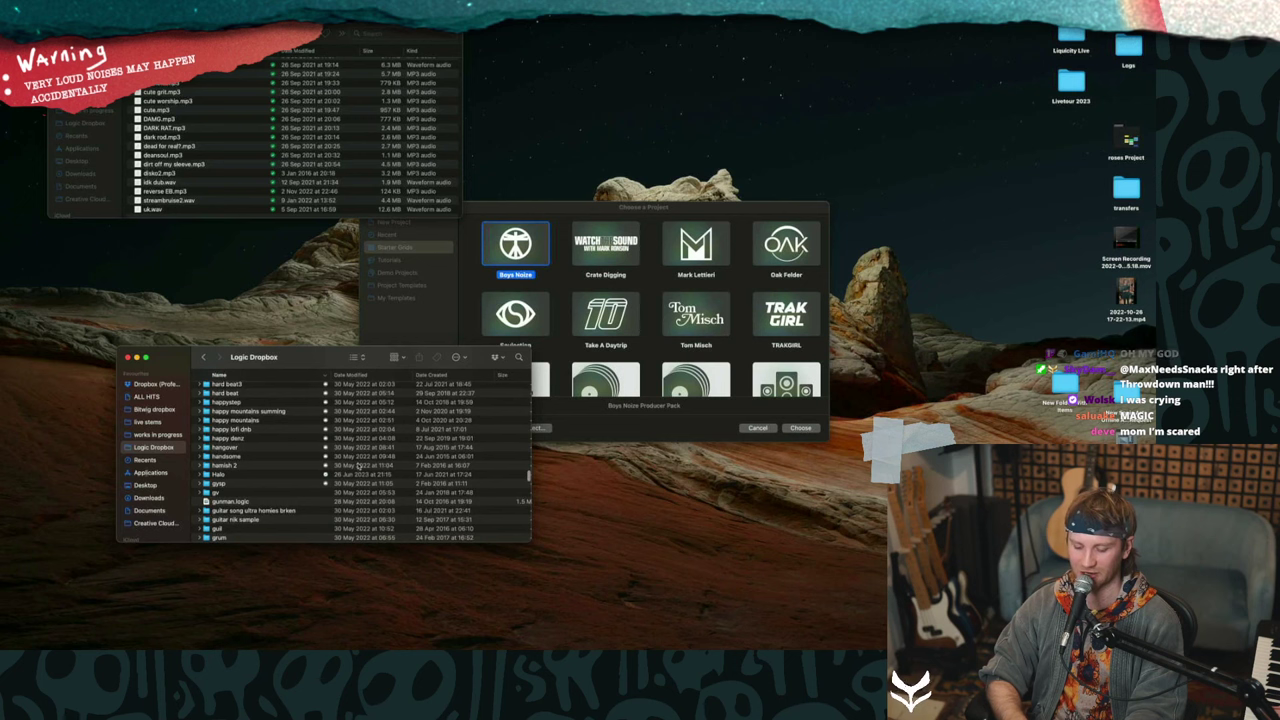
{"action": "scroll", "coordinate": [358, 467], "scroll_direction": "down", "scroll_amount": 5}
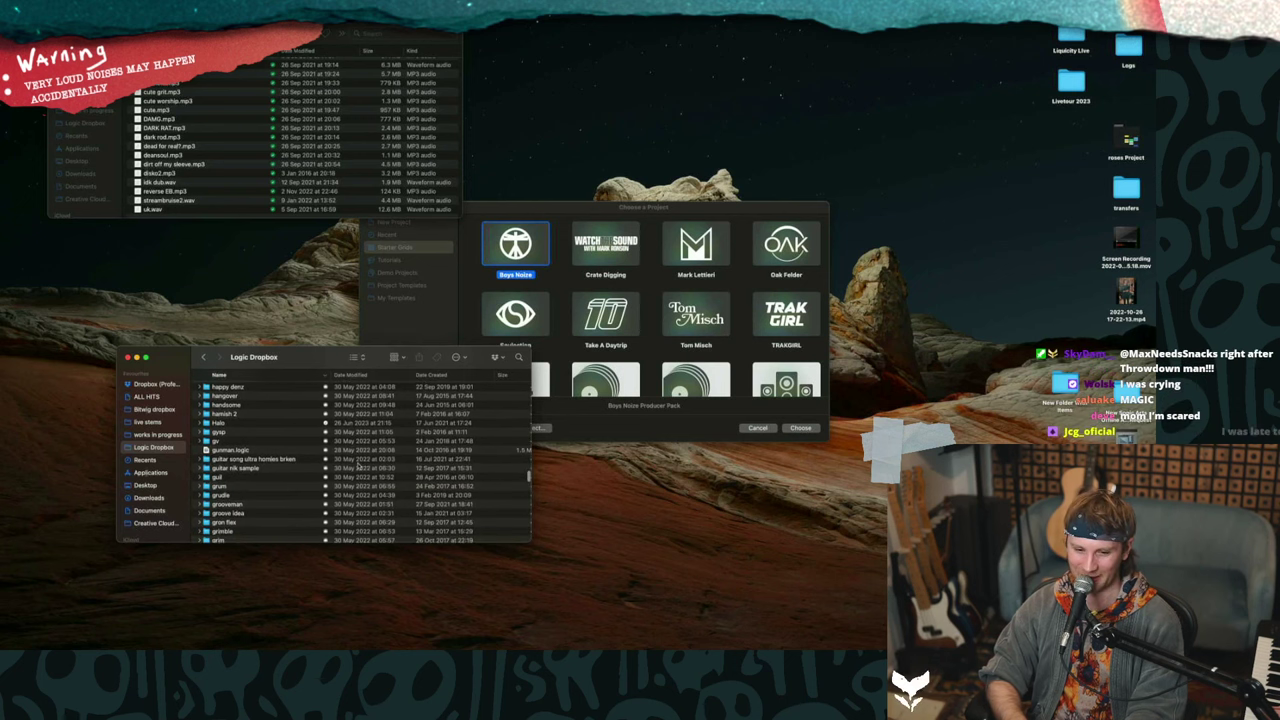
{"action": "scroll", "coordinate": [298, 438], "scroll_direction": "up", "scroll_amount": 10}
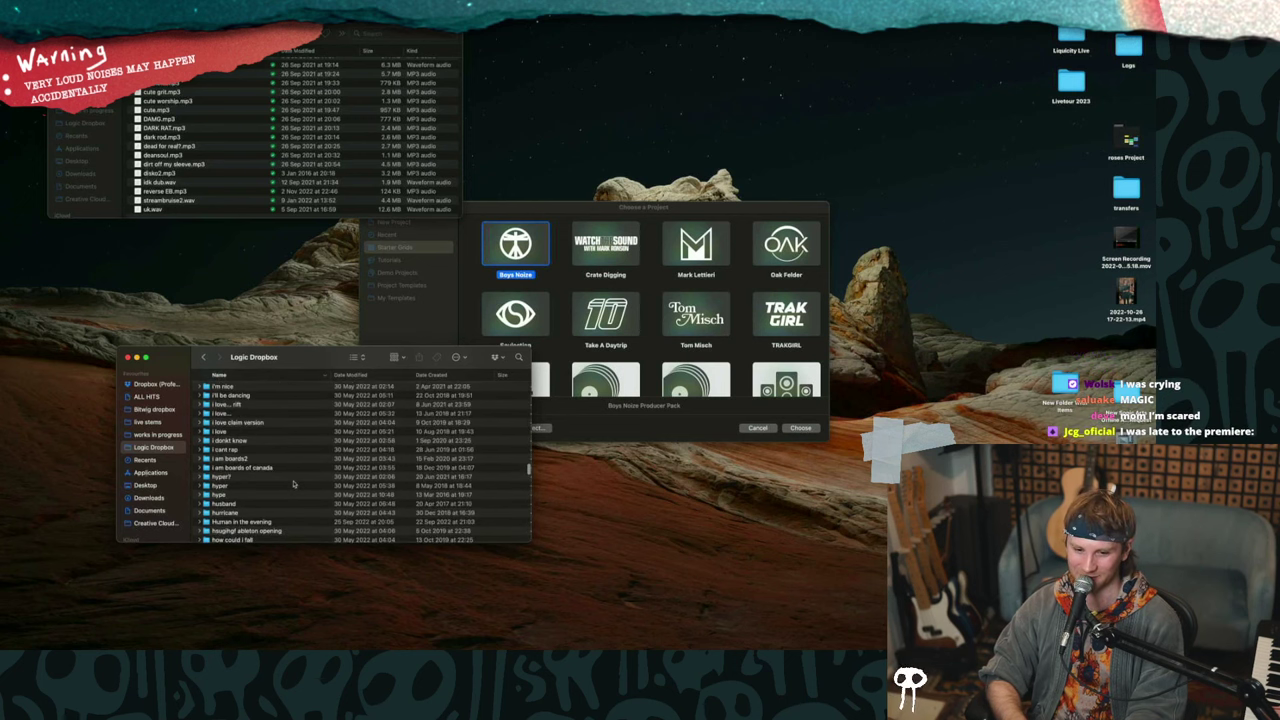
{"action": "scroll", "coordinate": [293, 484], "scroll_direction": "up", "scroll_amount": 5}
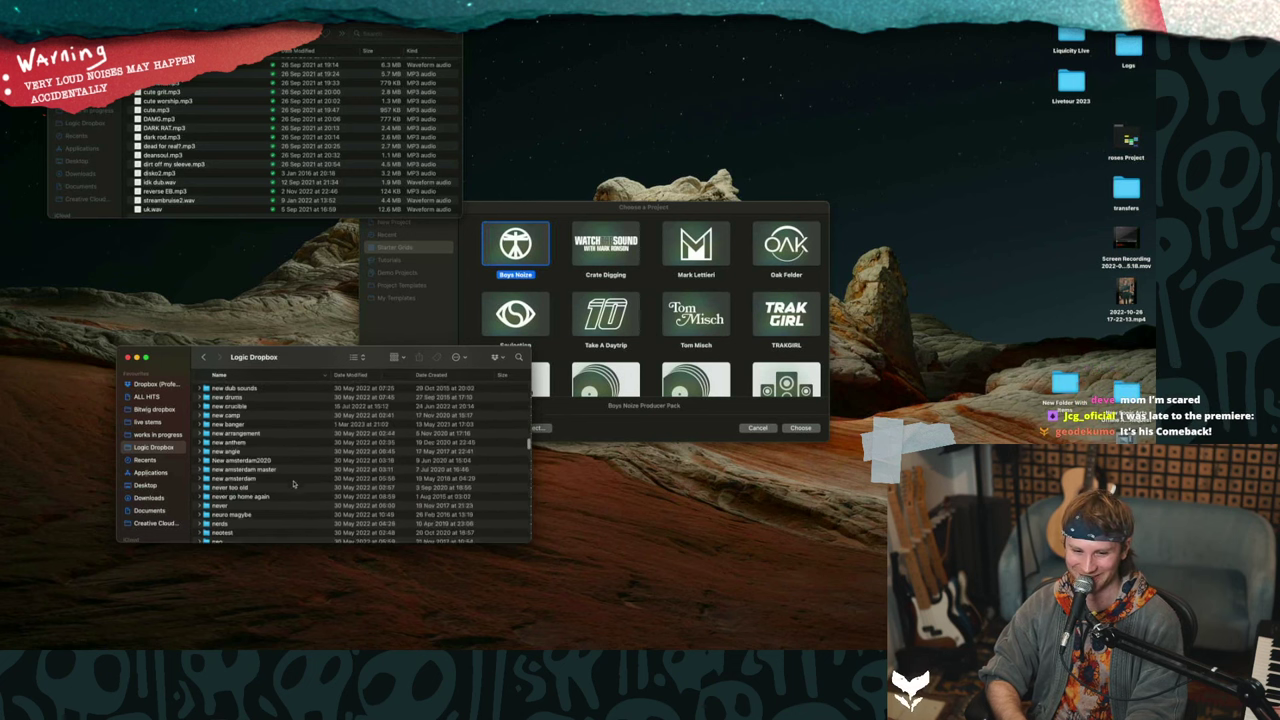
{"action": "scroll", "coordinate": [293, 484], "scroll_direction": "up", "scroll_amount": 5}
{"action": "scroll", "coordinate": [293, 484], "scroll_direction": "down", "scroll_amount": 10}
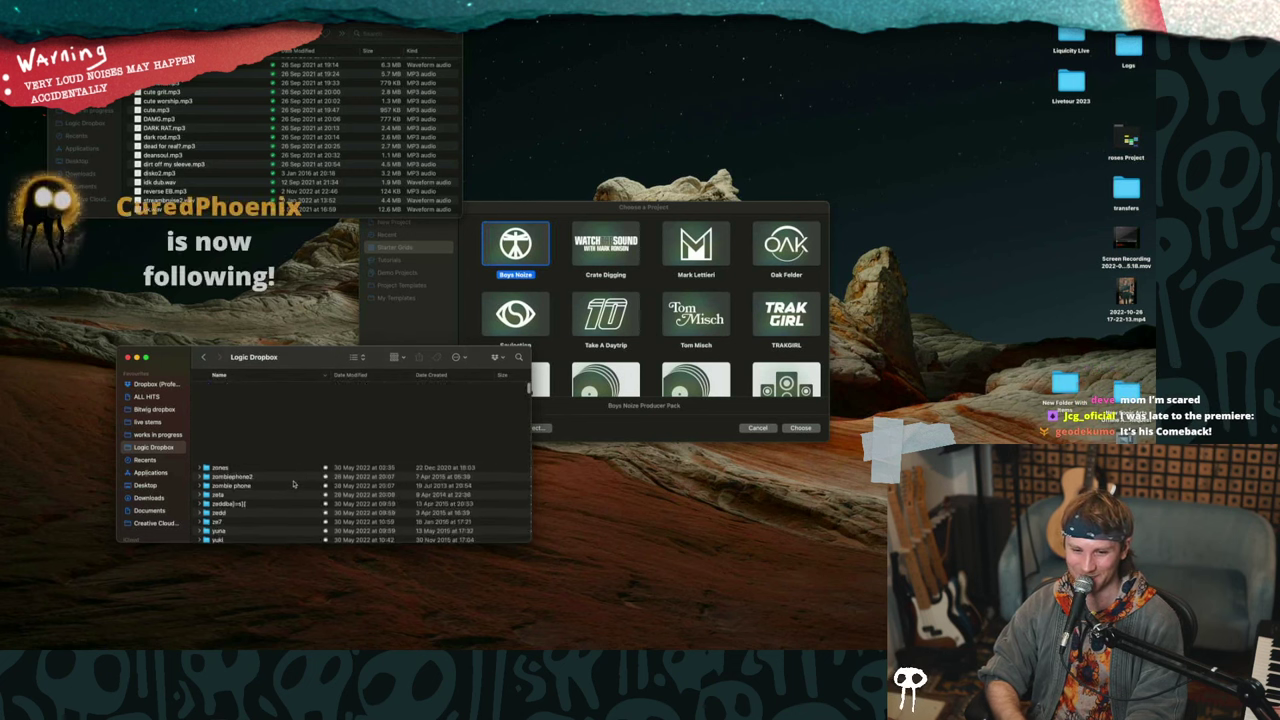
- Find the "dnb cheat" project folder in Logic Dropbox and make it available offline
{"action": "scroll", "coordinate": [290, 470], "scroll_direction": "up", "scroll_amount": 15}
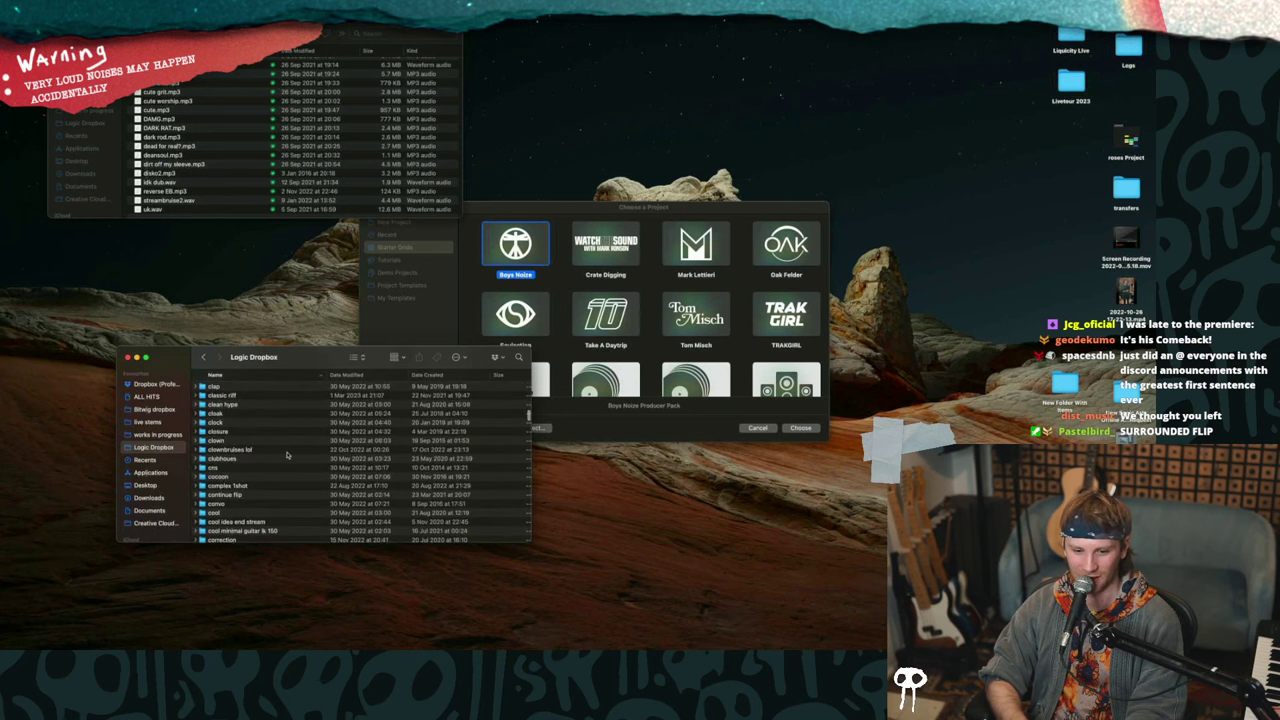
{"action": "scroll", "coordinate": [287, 455], "scroll_direction": "down", "scroll_amount": 3}
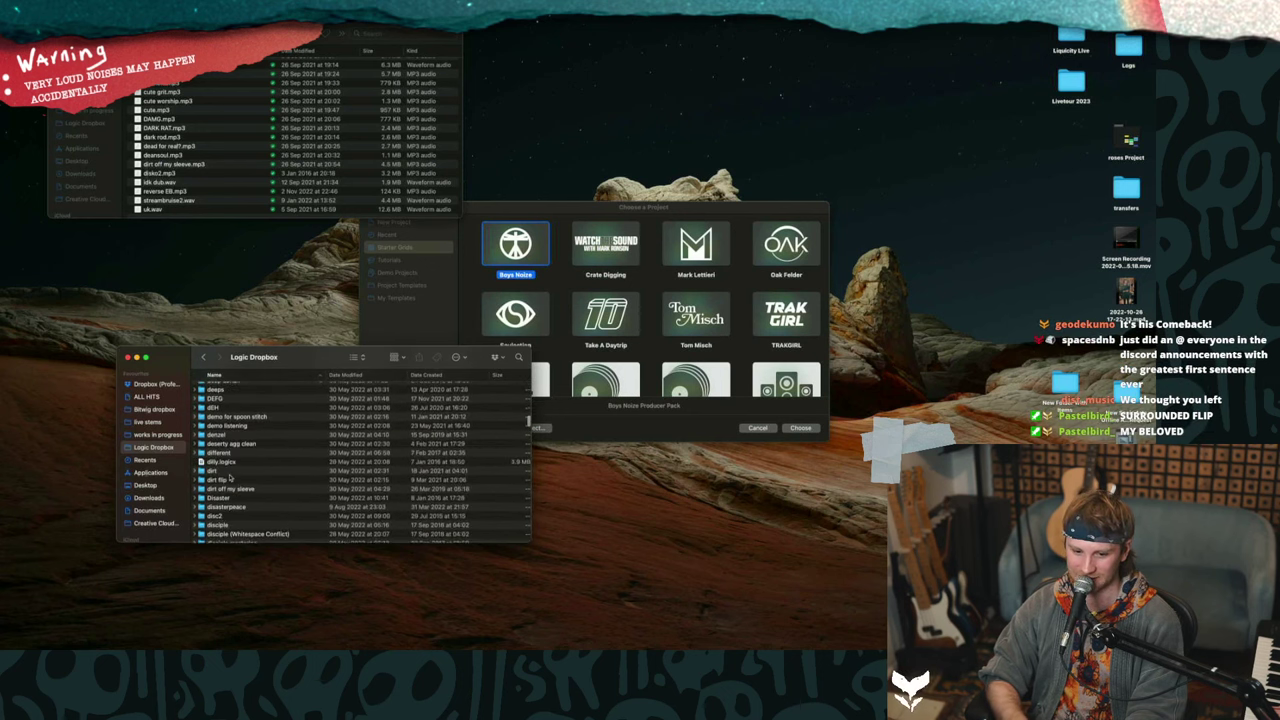
{"action": "scroll", "coordinate": [229, 477], "scroll_direction": "down", "scroll_amount": 2}
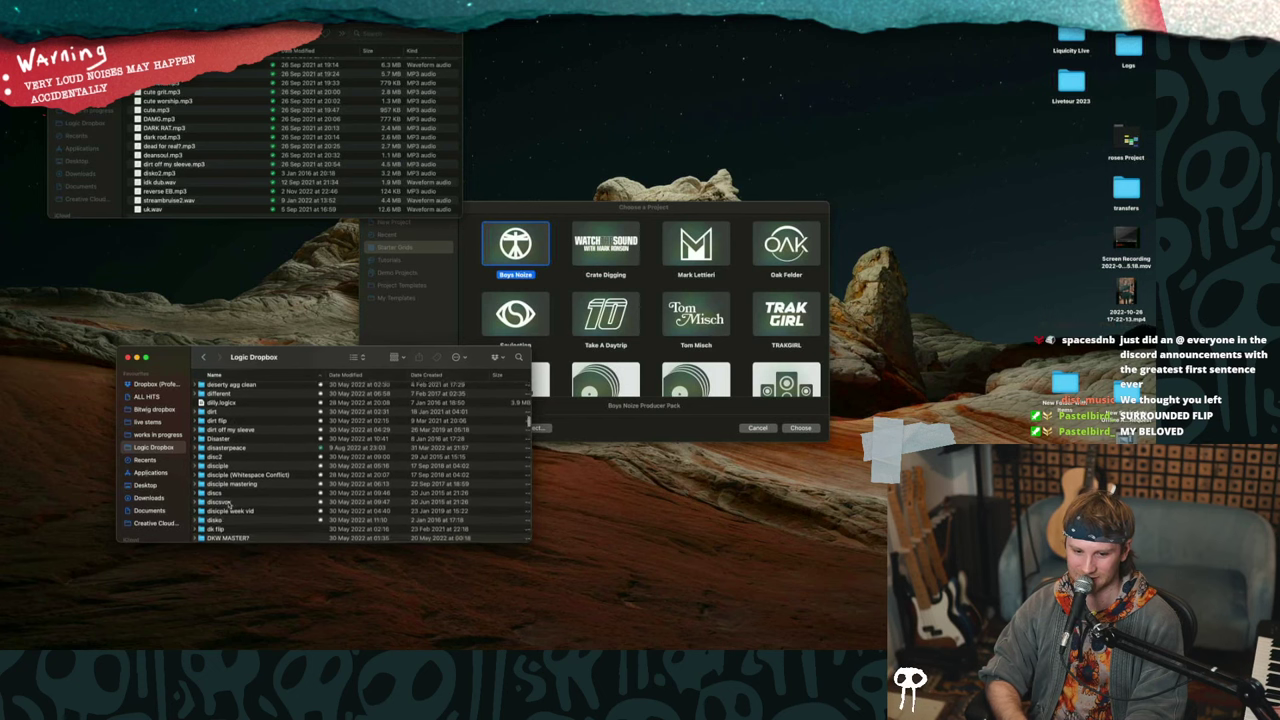
{"action": "scroll", "coordinate": [229, 503], "scroll_direction": "down", "scroll_amount": 2}
{"action": "scroll", "coordinate": [224, 503], "scroll_direction": "down", "scroll_amount": 3}
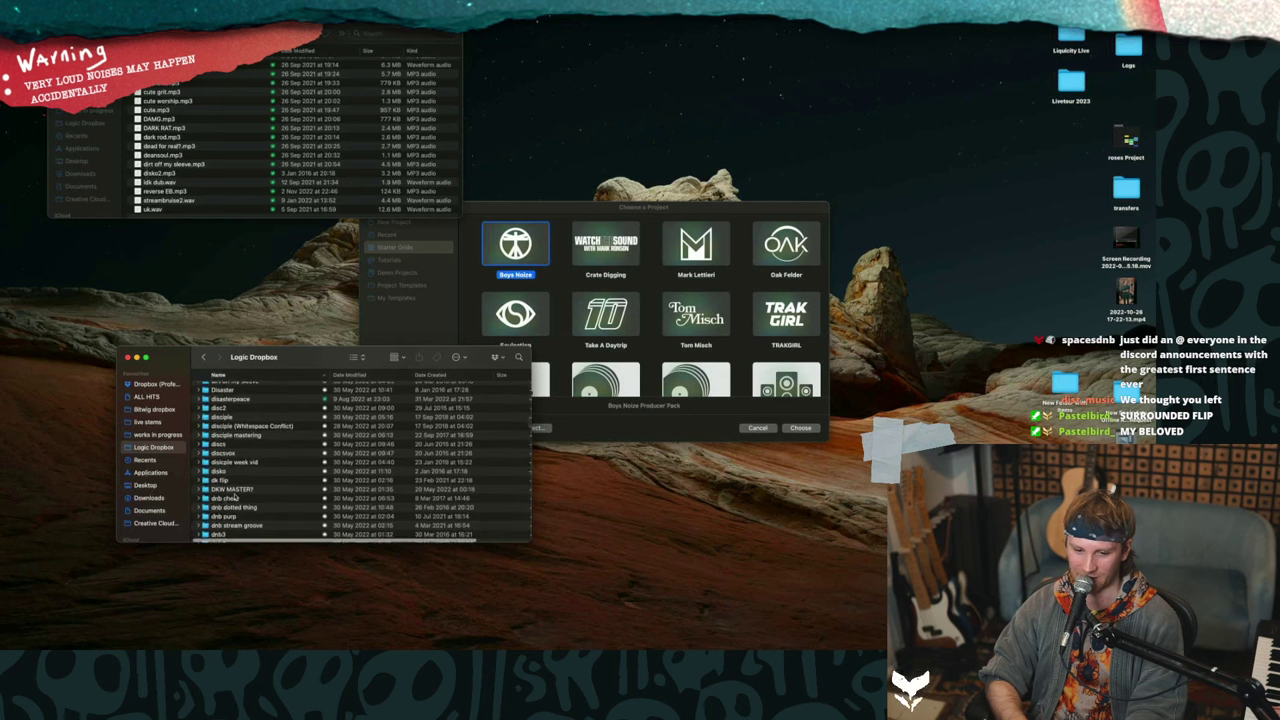
{"action": "scroll", "coordinate": [235, 497], "scroll_direction": "down", "scroll_amount": 2}
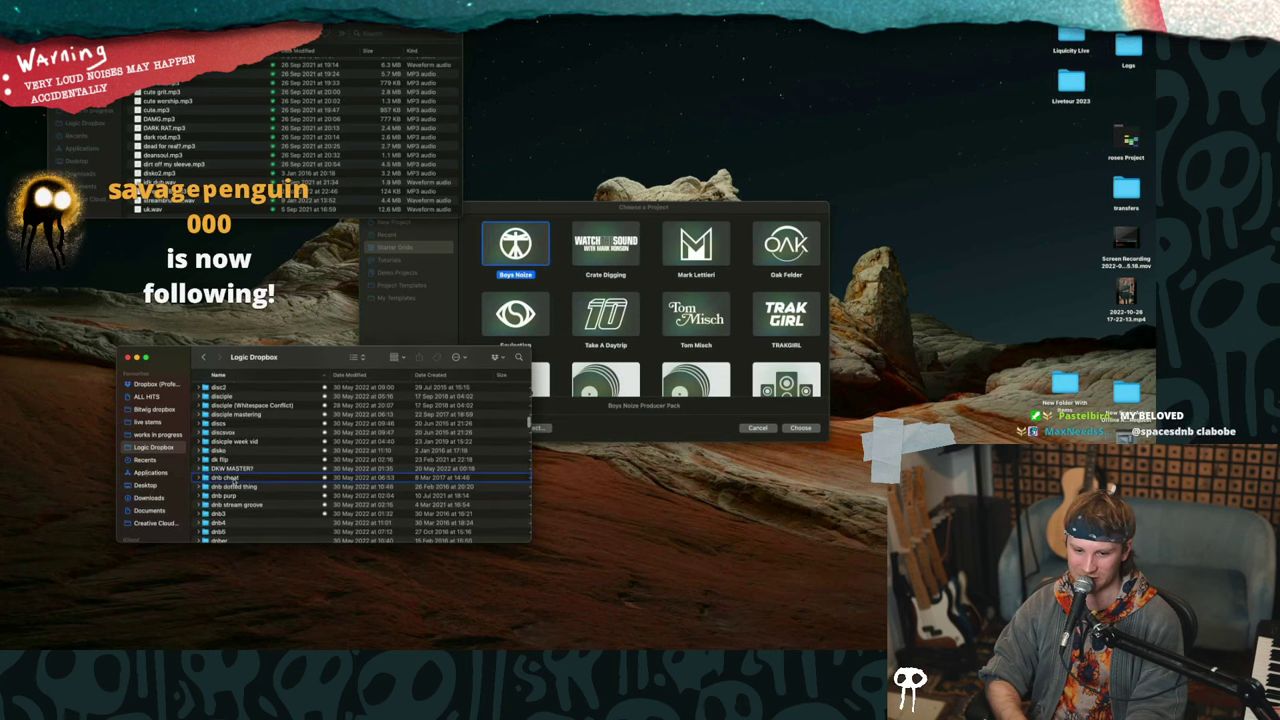
{"action": "right_click", "coordinate": [232, 480]}
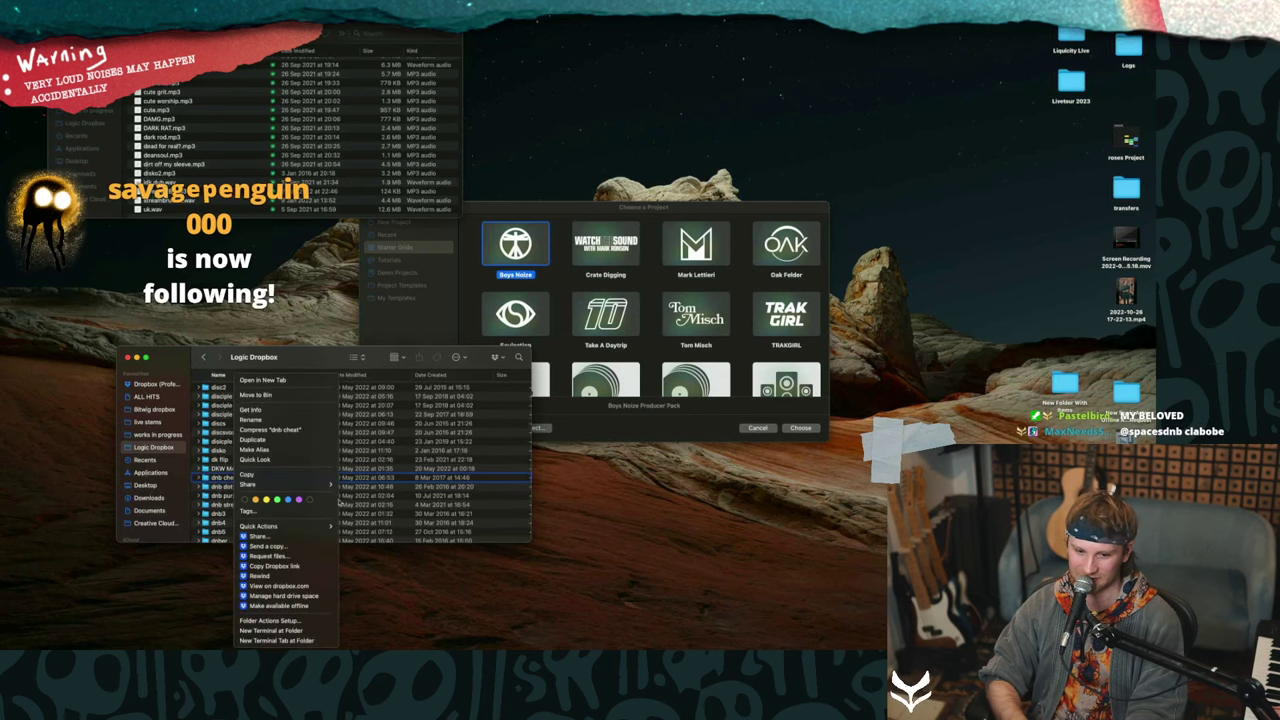
{"action": "left_click", "coordinate": [292, 605]}
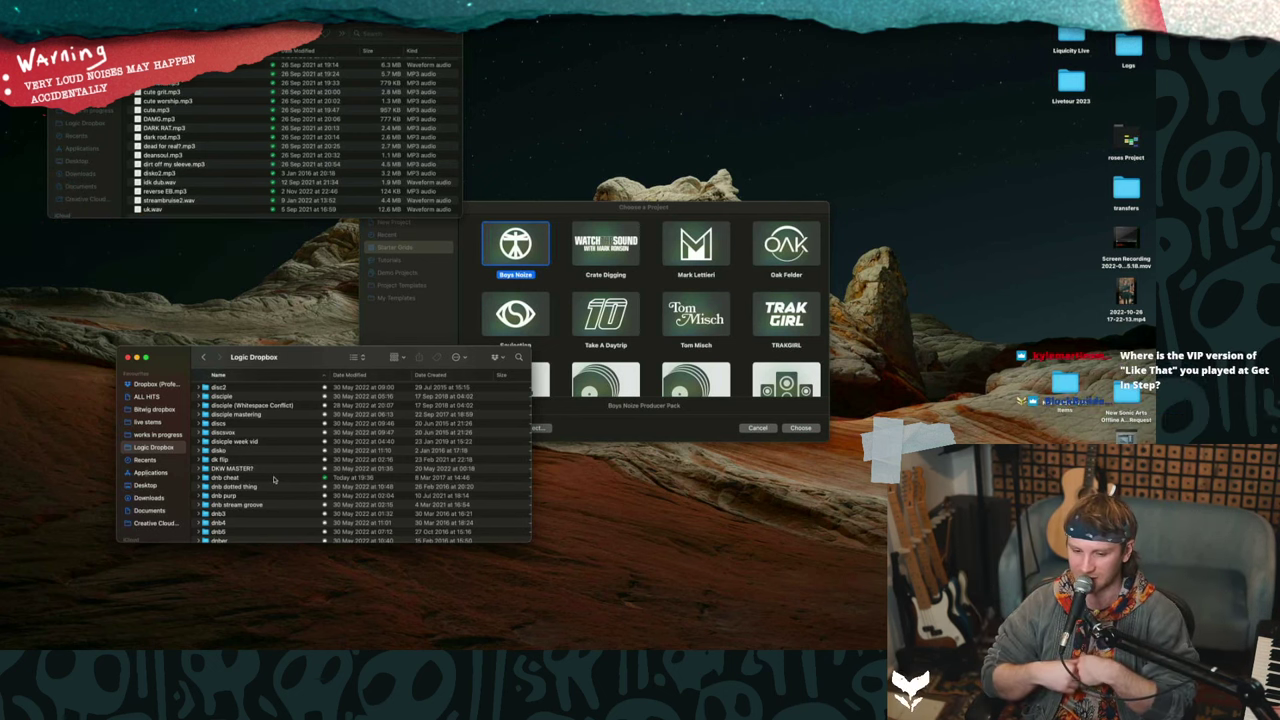
- Open dnb cheat.logicx from the dnb cheat folder, continuing past the automation conversion and missing plug-in notices
{"action": "double_click", "coordinate": [273, 478]}
{"action": "double_click", "coordinate": [294, 409]}
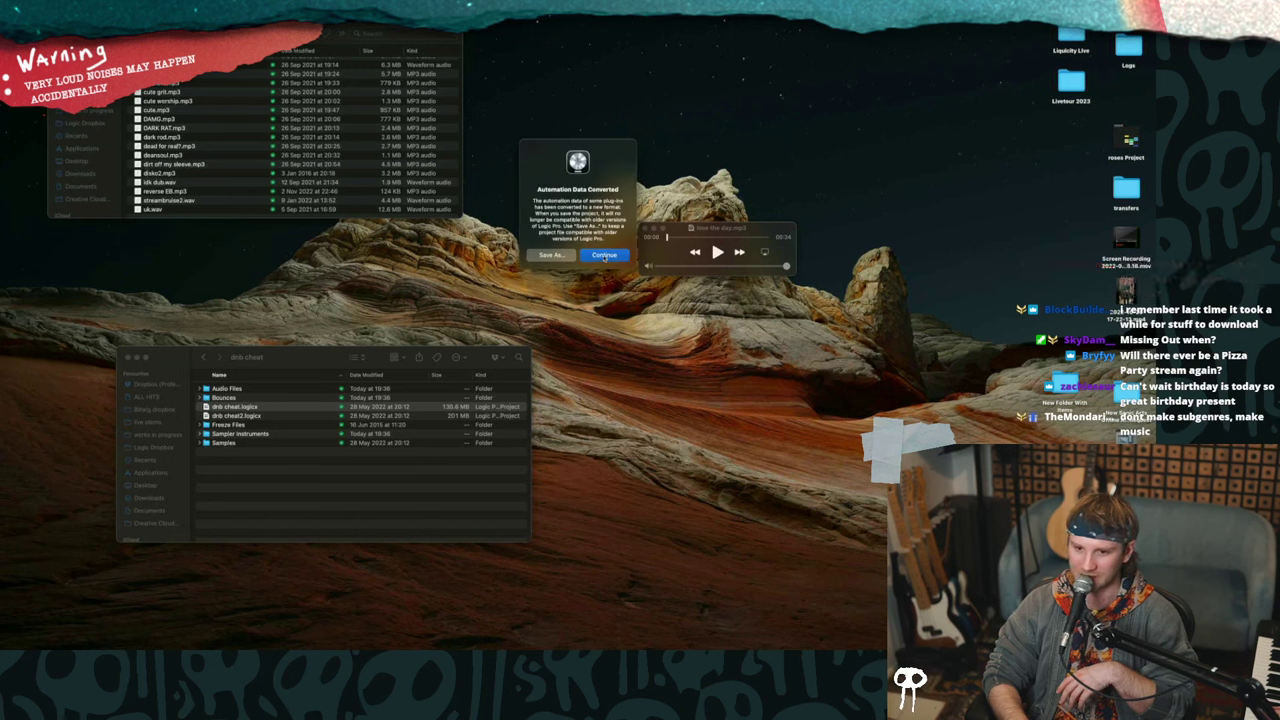
{"action": "left_click", "coordinate": [603, 256]}
{"action": "scroll", "coordinate": [567, 201], "scroll_direction": "down", "scroll_amount": 3}
{"action": "scroll", "coordinate": [567, 201], "scroll_direction": "down", "scroll_amount": 10}
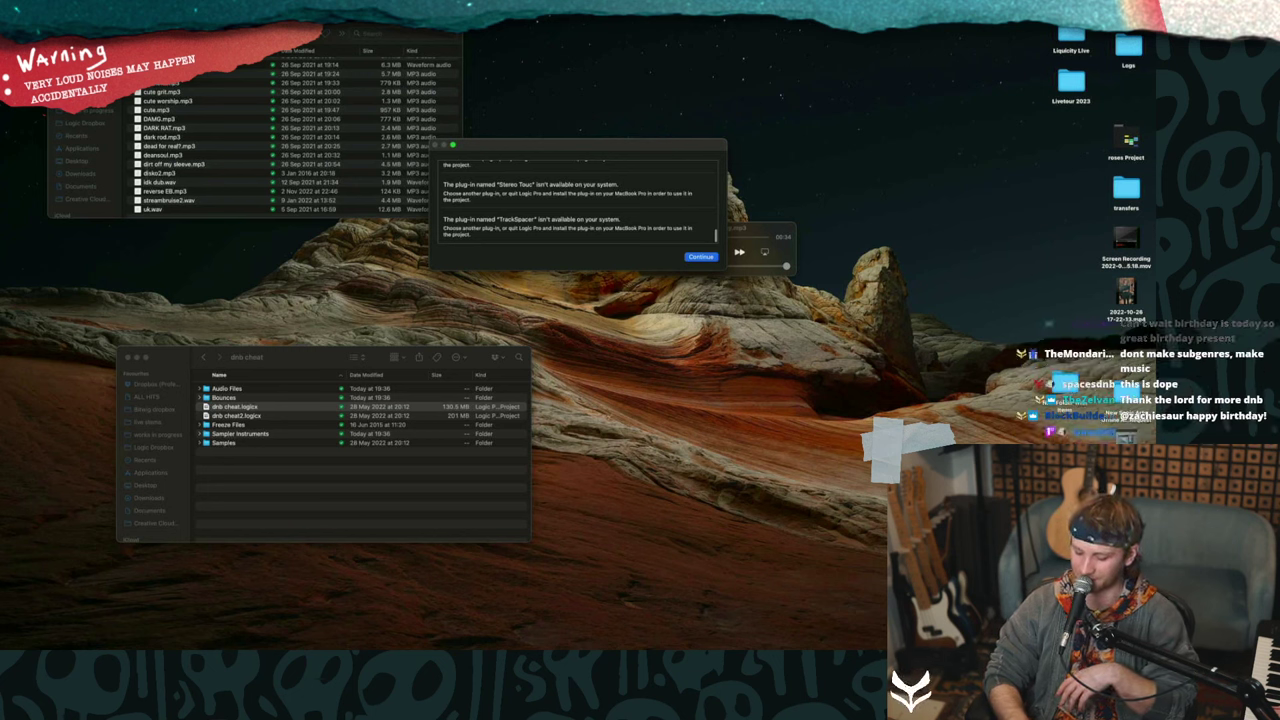
{"action": "left_click", "coordinate": [695, 255]}
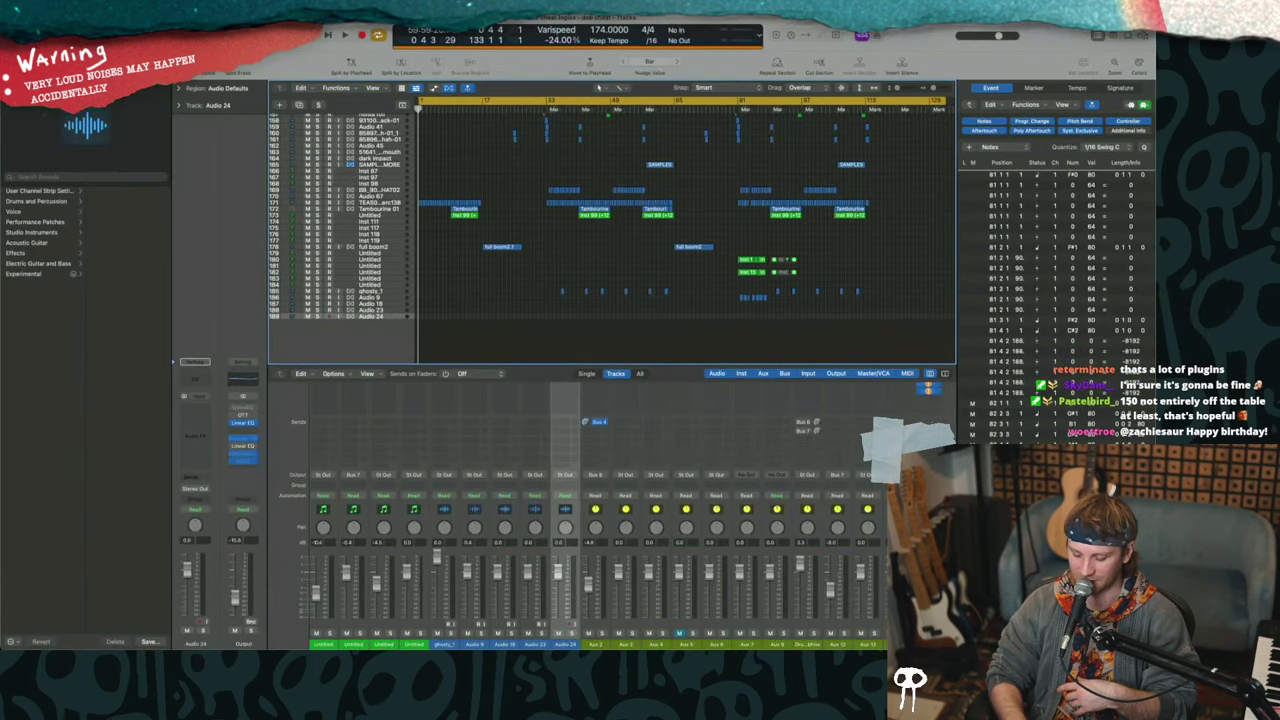
- Look over the arrangement's tracks and play the song from its beginning
{"action": "scroll", "coordinate": [503, 263], "scroll_direction": "up", "scroll_amount": 15}
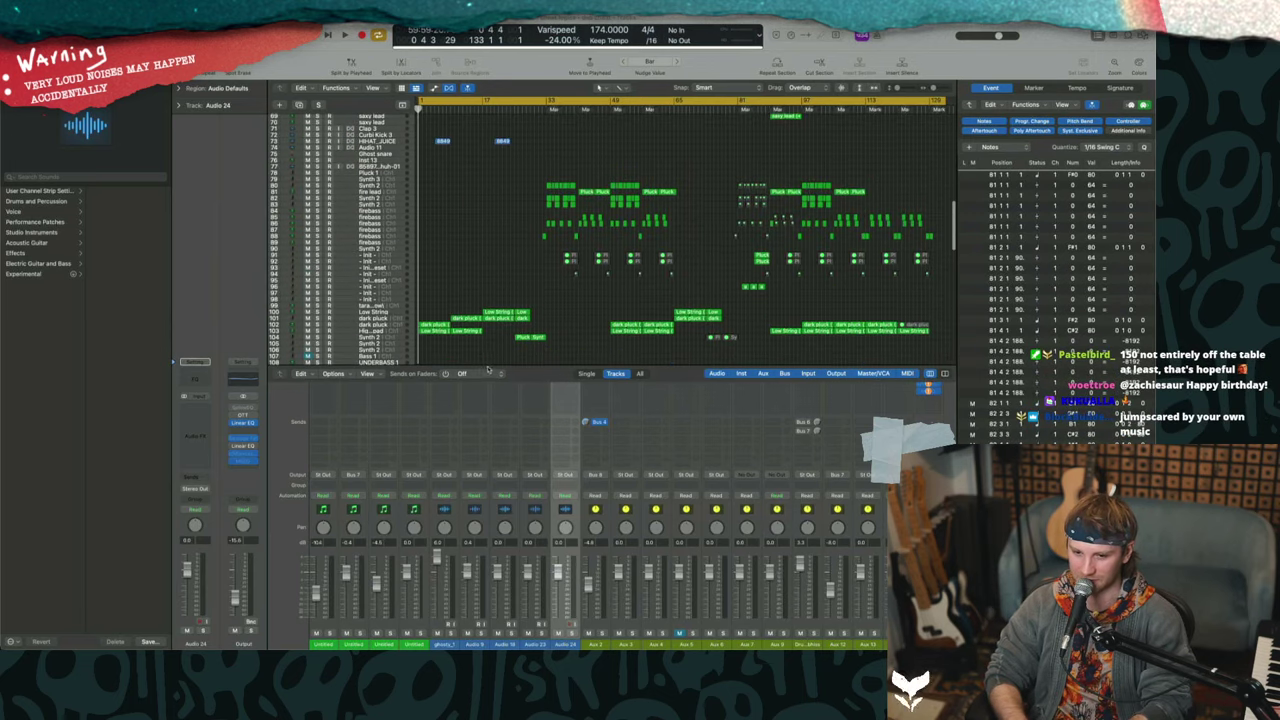
{"action": "left_click", "coordinate": [548, 231]}
{"action": "scroll", "coordinate": [548, 231], "scroll_direction": "down", "scroll_amount": 3}
{"action": "scroll", "coordinate": [548, 231], "scroll_direction": "up", "scroll_amount": 10}
{"action": "scroll", "coordinate": [548, 231], "scroll_direction": "left", "scroll_amount": 3}
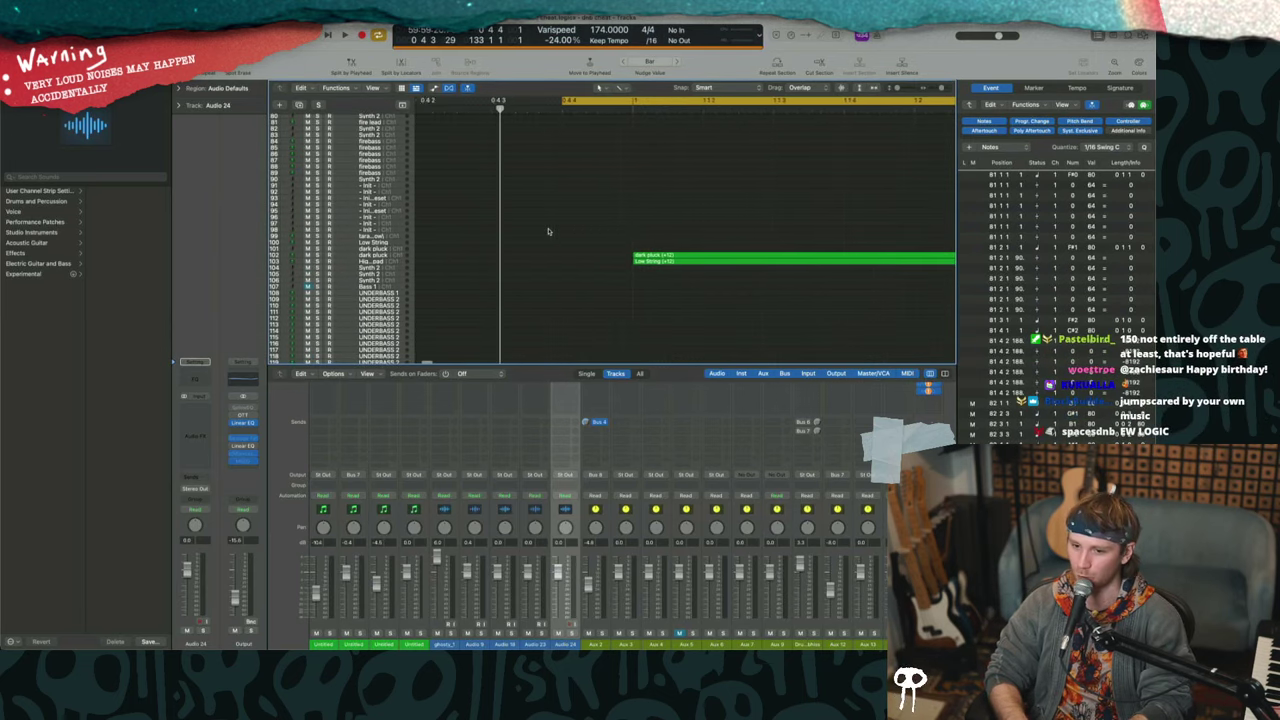
{"action": "scroll", "coordinate": [548, 231], "scroll_direction": "down", "scroll_amount": 10}
{"action": "key", "text": "space"}
{"action": "scroll", "coordinate": [489, 225], "scroll_direction": "up", "scroll_amount": 10}
{"action": "scroll", "coordinate": [489, 225], "scroll_direction": "down", "scroll_amount": 10}
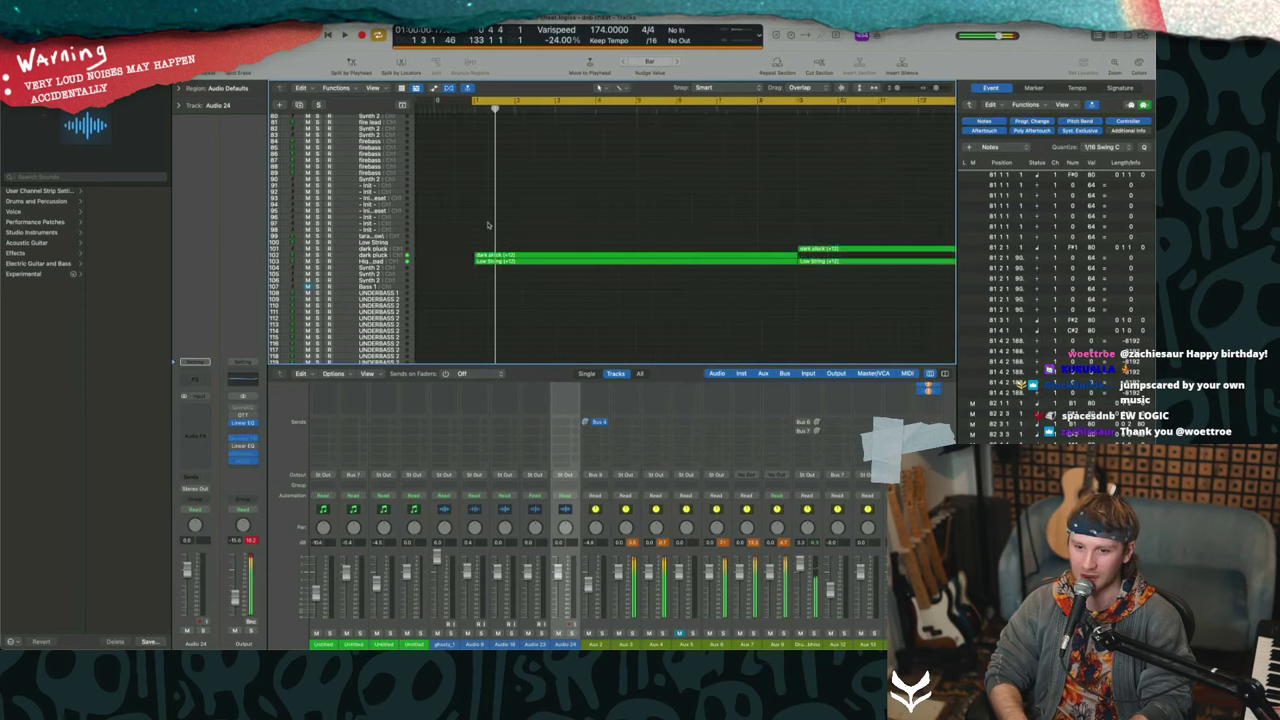
- Move the playhead to bar 33 and audition the section starting there
{"action": "left_click", "coordinate": [538, 103]}
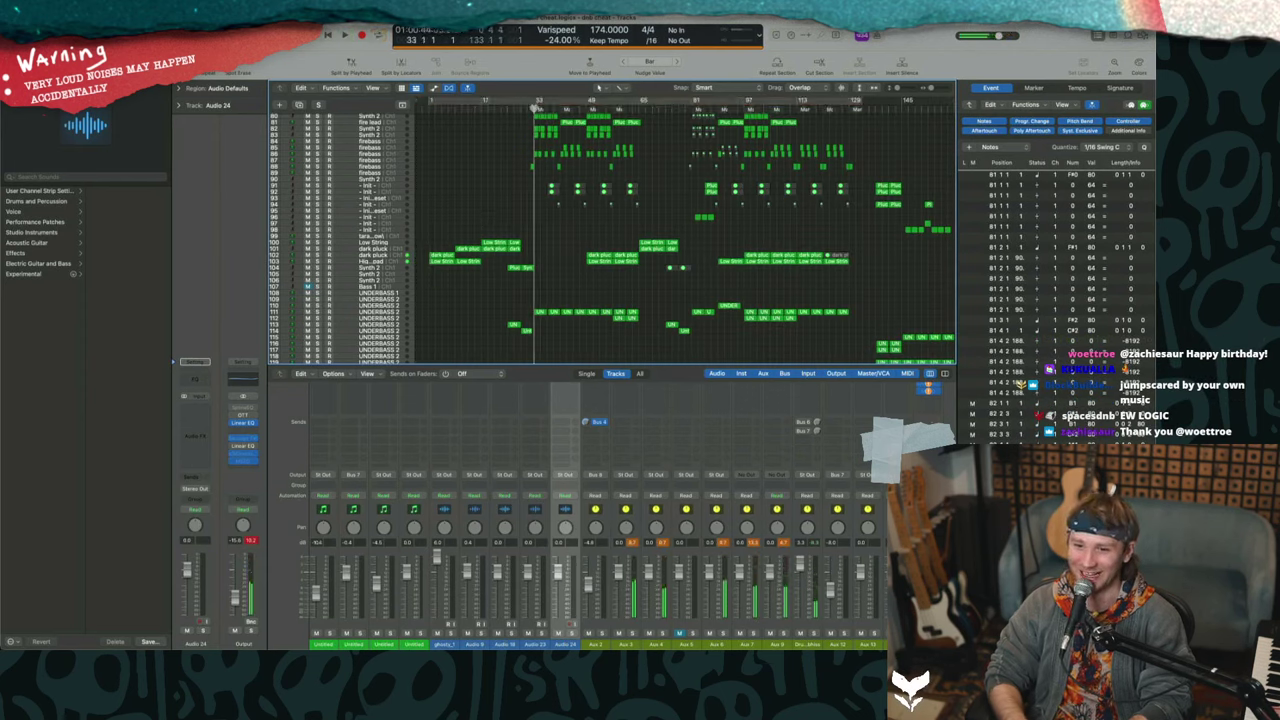
{"action": "key", "text": "space"}
{"action": "key", "text": "space"}
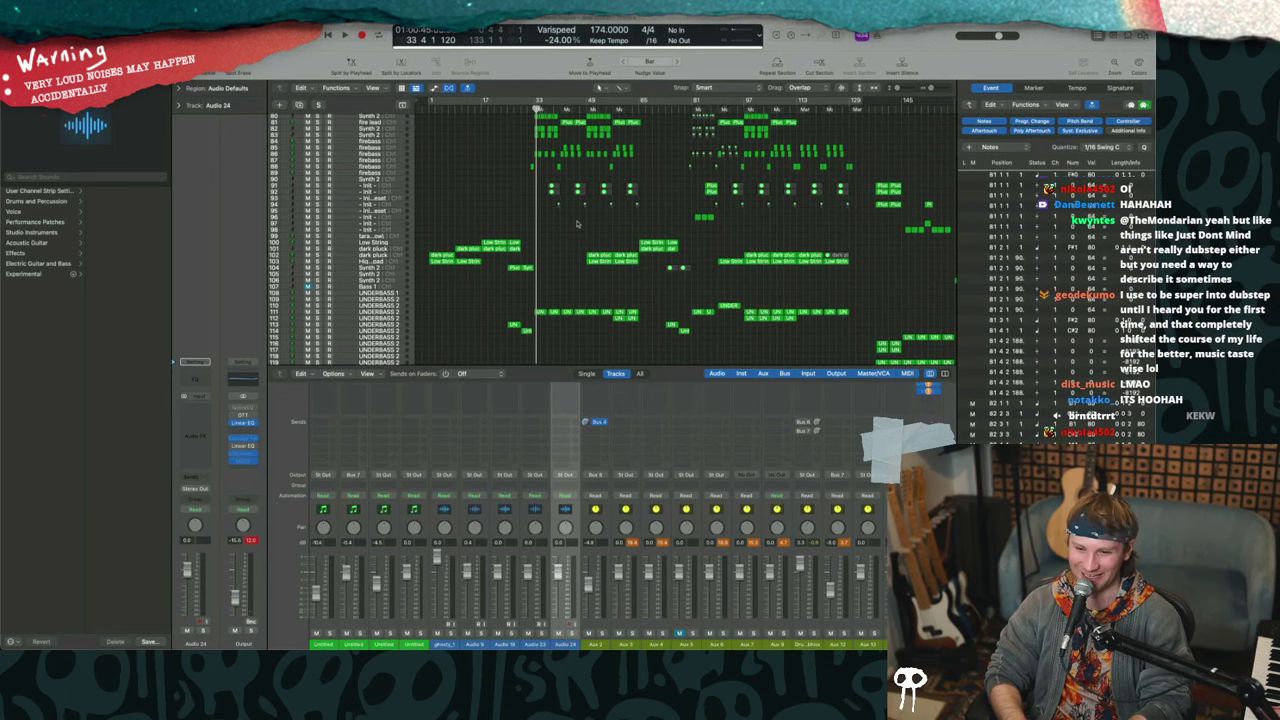
- Inspect the arrangement close up around bar 33 while playing it on into bar 34, and stop playback
{"action": "left_click", "coordinate": [554, 245]}
{"action": "key", "text": "super+Right"}
{"action": "key", "text": "super+Right"}
{"action": "key", "text": "super+Right"}
{"action": "key", "text": "super+Right"}
{"action": "key", "text": "super+Right"}
{"action": "key", "text": "super+Right"}
{"action": "key", "text": "super+Right"}
{"action": "key", "text": "super+Right"}
{"action": "key", "text": "super+Right"}
{"action": "key", "text": "super+Right"}
{"action": "key", "text": "super+Right"}
{"action": "key", "text": "super+Right"}
{"action": "key", "text": "super+Right"}
{"action": "key", "text": "super+Right"}
{"action": "key", "text": "super+Right"}
{"action": "key", "text": "space"}
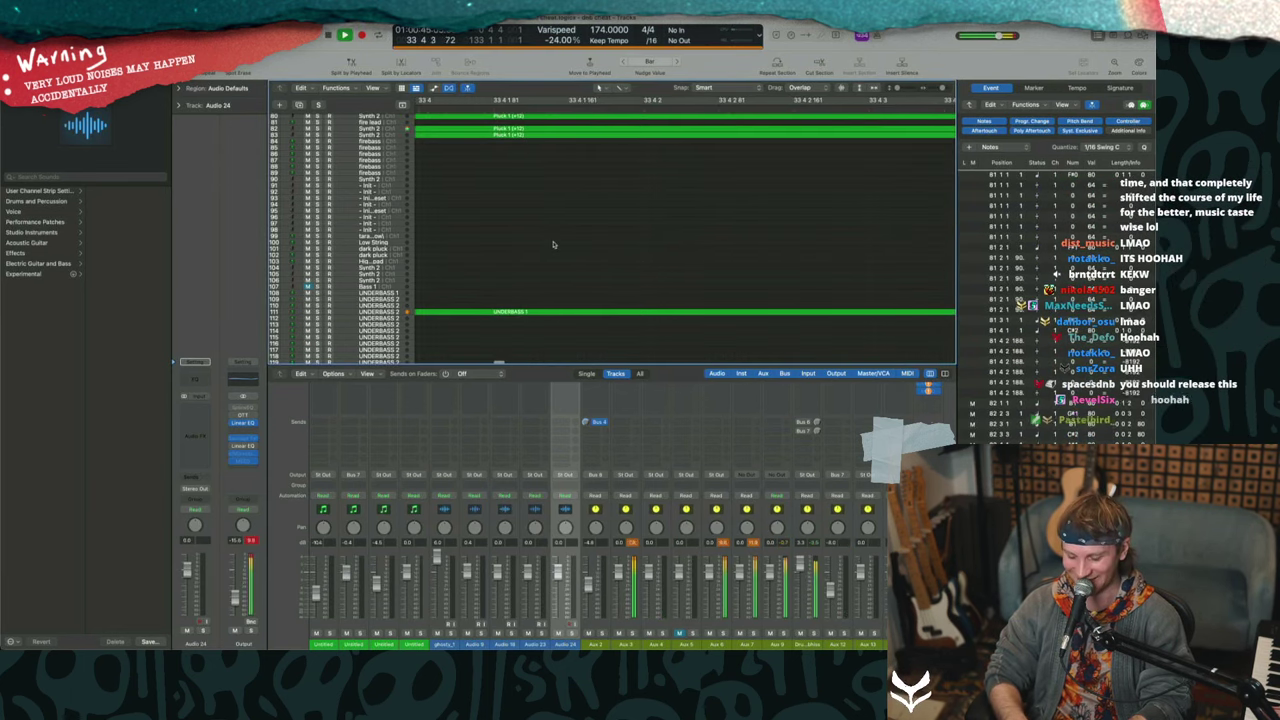
{"action": "key", "text": "super+Left"}
{"action": "key", "text": "super+Left"}
{"action": "key", "text": "super+Left"}
{"action": "key", "text": "super+Left"}
{"action": "key", "text": "super+Left"}
{"action": "key", "text": "super+Left"}
{"action": "key", "text": "super+Left"}
{"action": "key", "text": "super+Left"}
{"action": "key", "text": "super+Left"}
{"action": "key", "text": "space"}
{"action": "scroll", "coordinate": [554, 245], "scroll_direction": "left", "scroll_amount": 5}
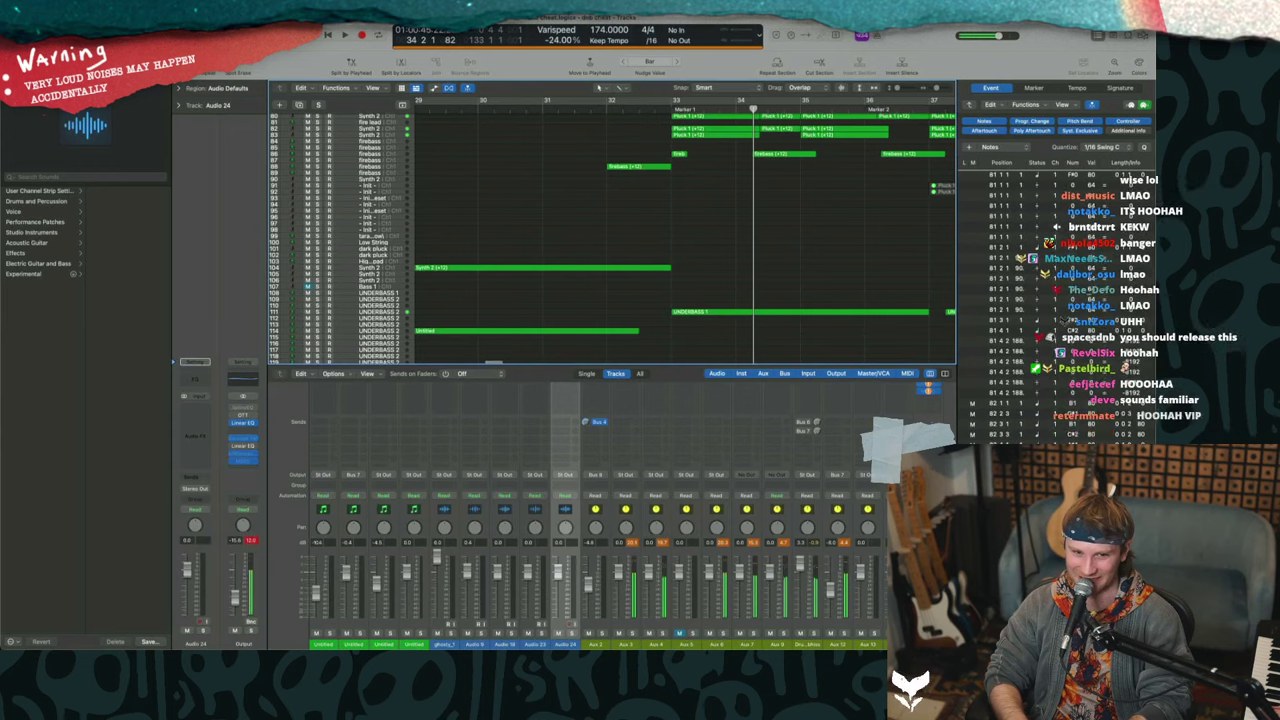
- Close the current project and open dnb cheat2.logicx from the same folder, continuing past the missing plug-in notice
{"action": "key", "text": "super+w"}
{"action": "left_click", "coordinate": [578, 249]}
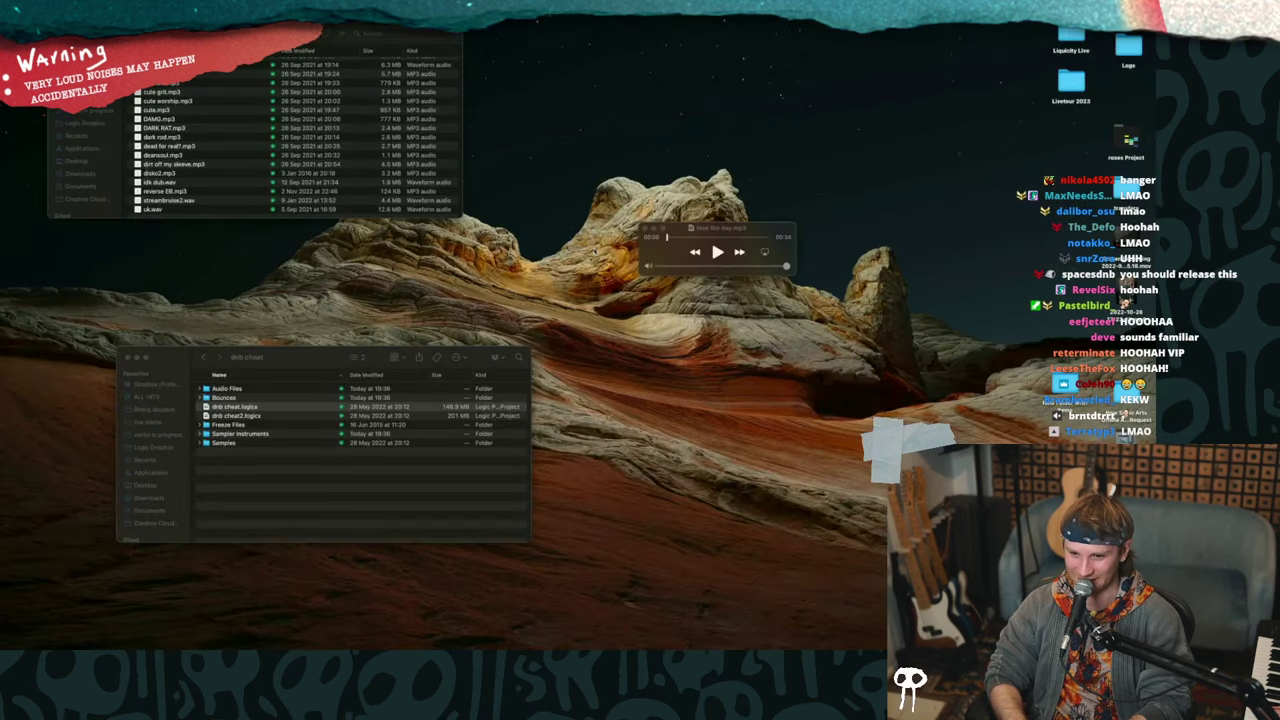
{"action": "left_click", "coordinate": [263, 416]}
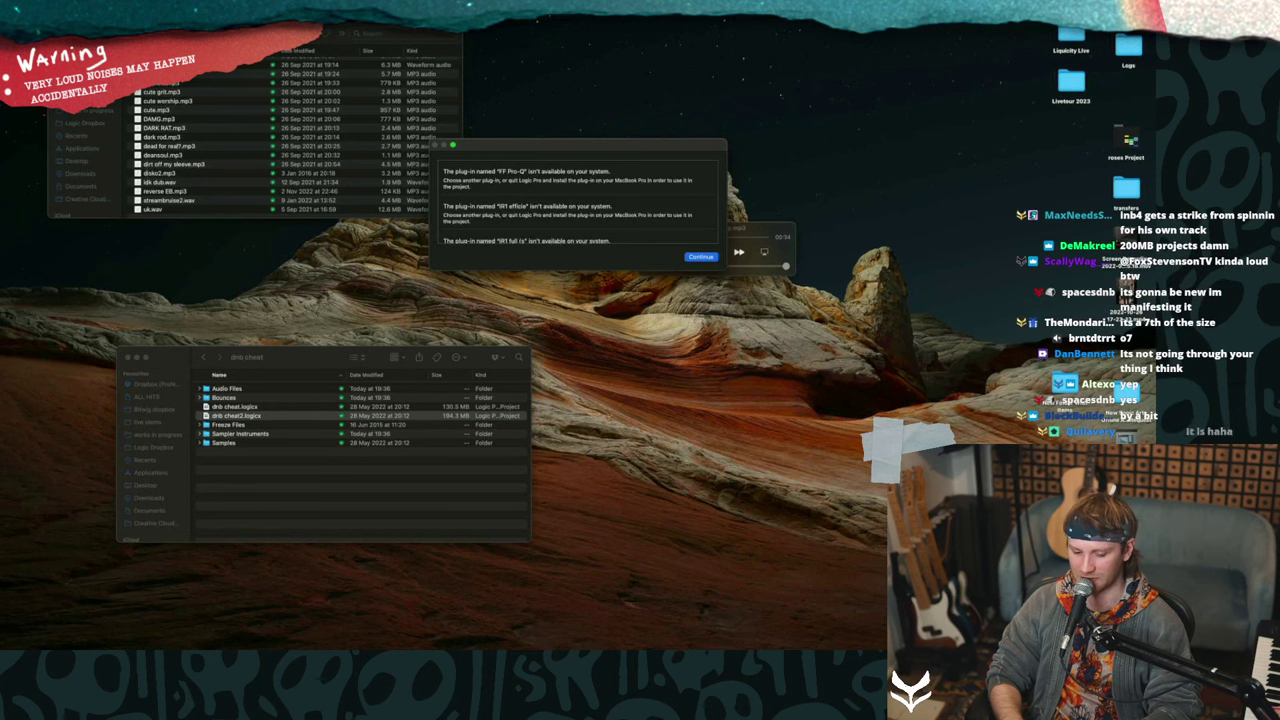
{"action": "key", "text": "Return"}
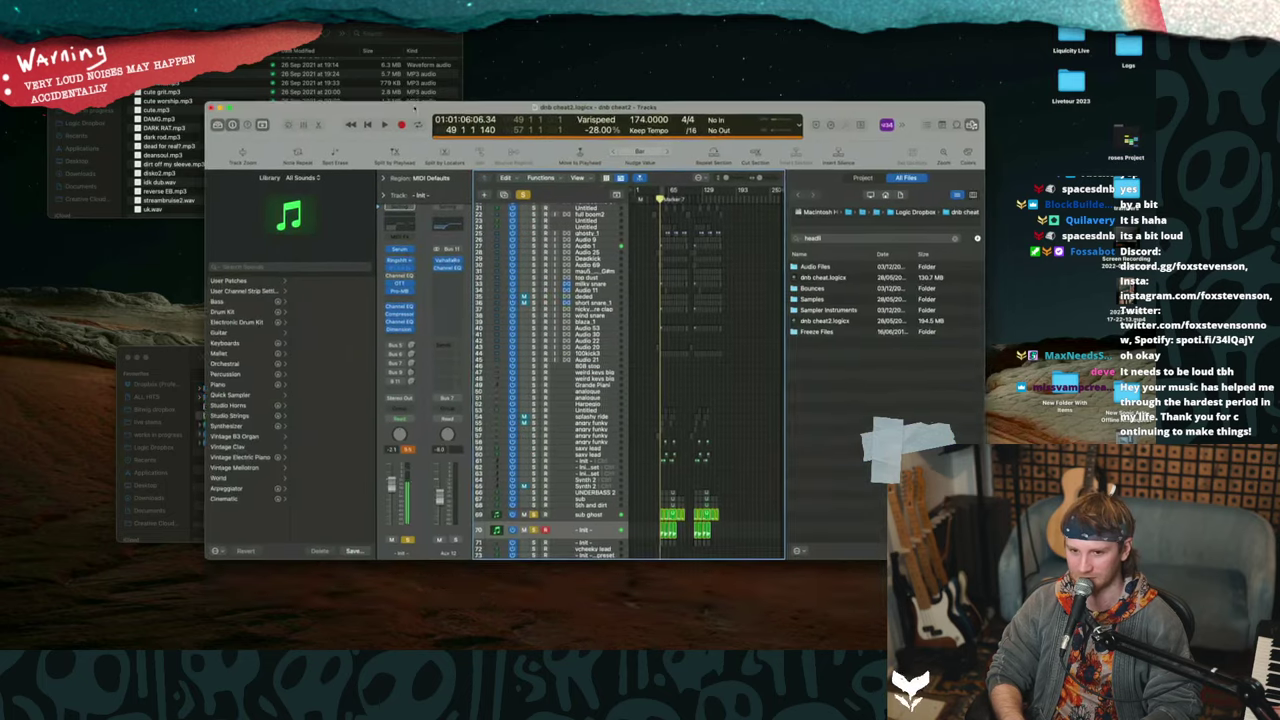
- With the project window maximised, select the Inst 32 track at the end of the track list and clear the track solos
{"action": "double_click", "coordinate": [415, 108]}
{"action": "scroll", "coordinate": [439, 291], "scroll_direction": "up", "scroll_amount": 10}
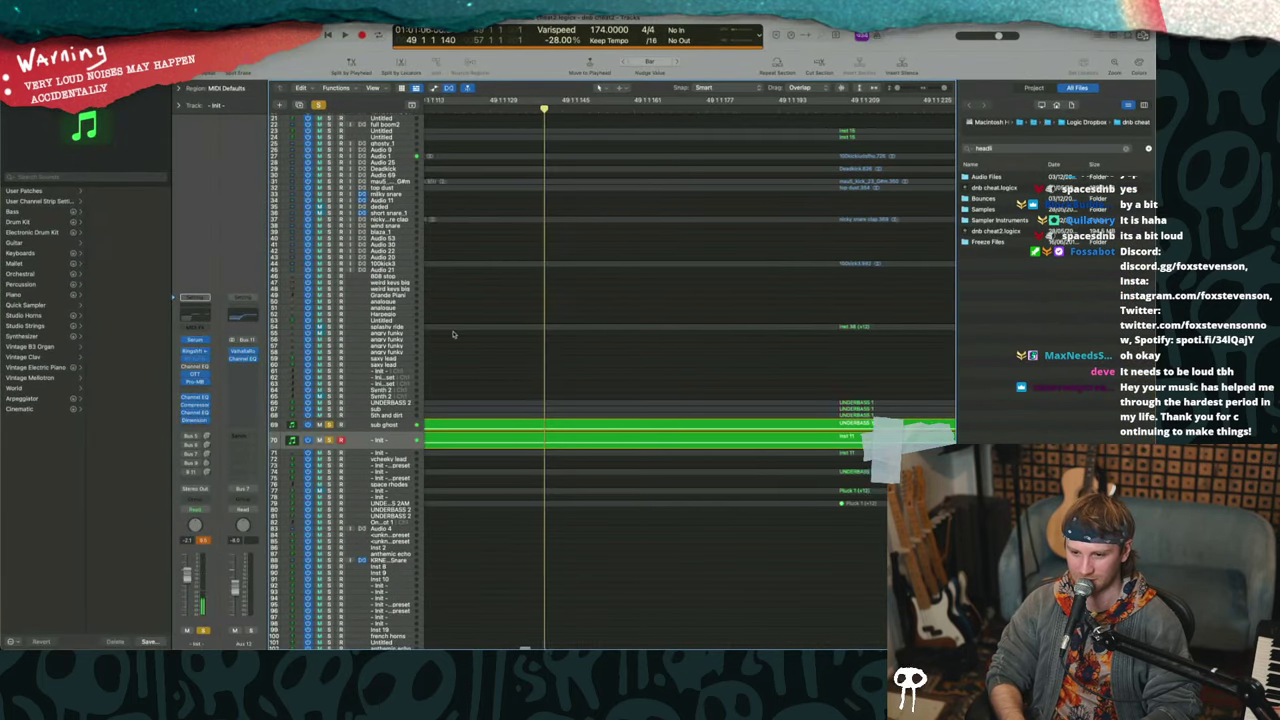
{"action": "scroll", "coordinate": [452, 334], "scroll_direction": "down", "scroll_amount": 10}
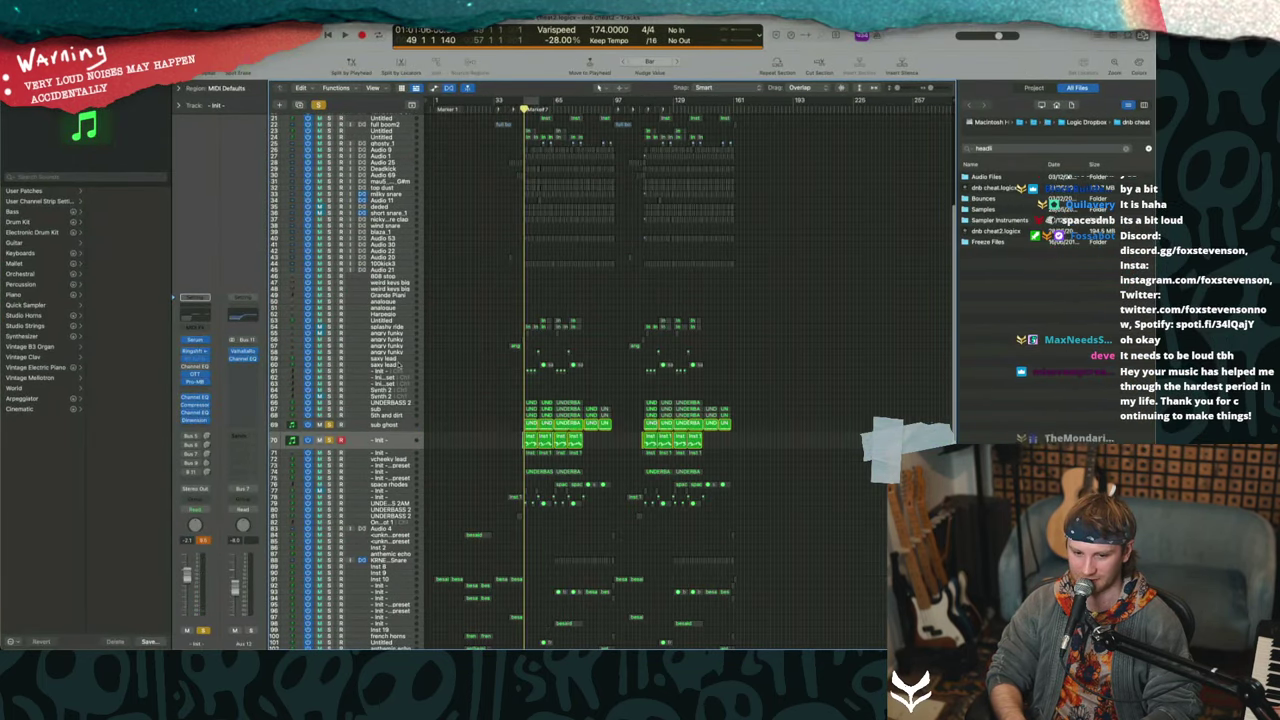
{"action": "scroll", "coordinate": [398, 366], "scroll_direction": "down", "scroll_amount": 5}
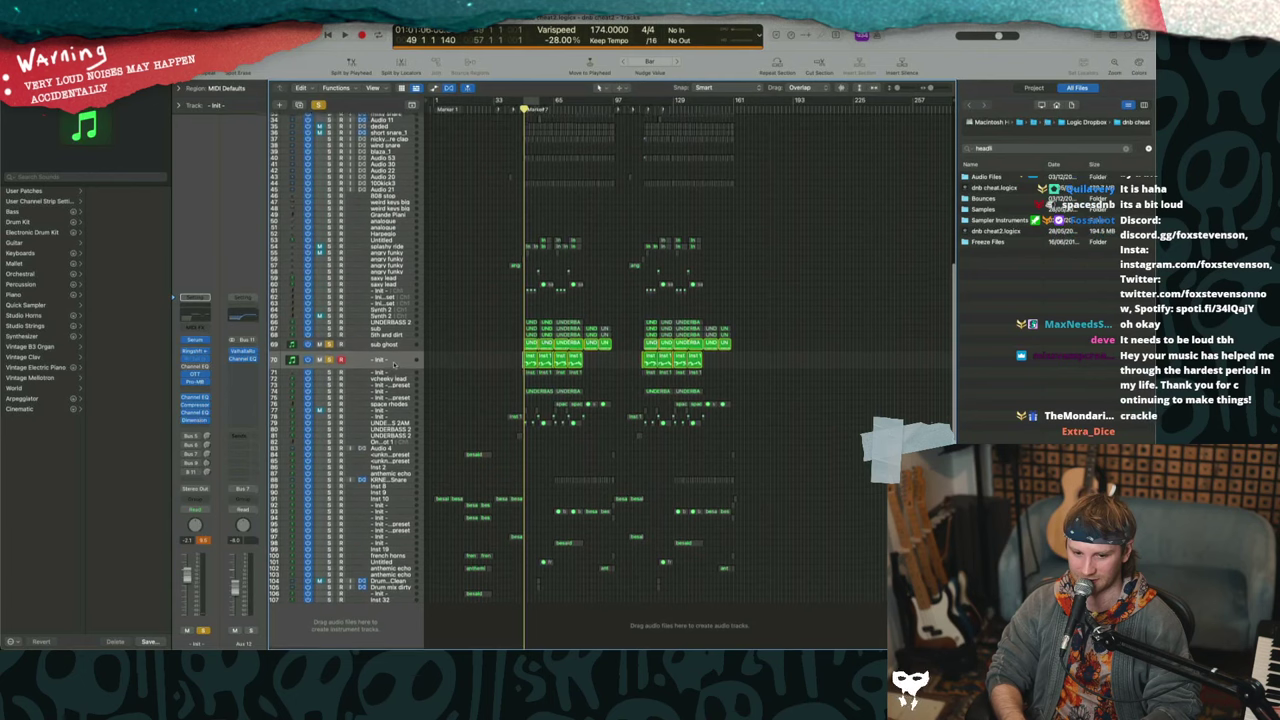
{"action": "left_click", "coordinate": [290, 602]}
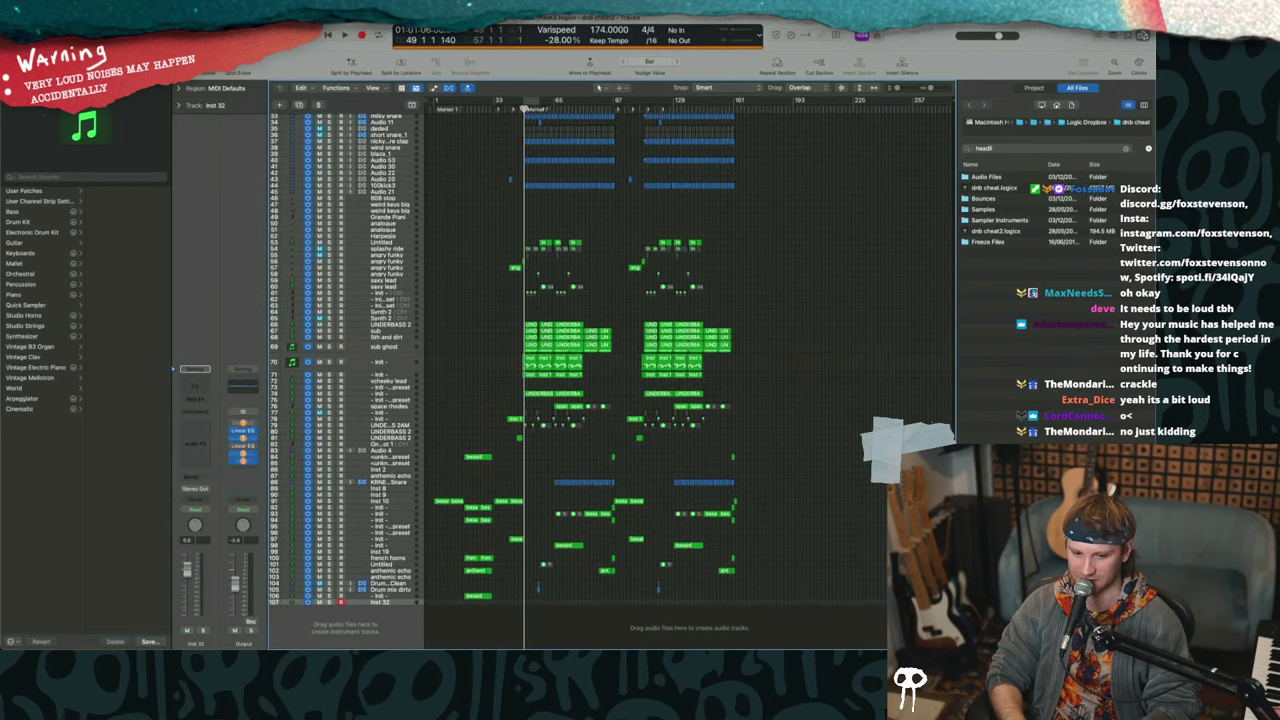
- Play the project from bar 49 and look over the arrangement around the drop
{"action": "key", "text": "space"}
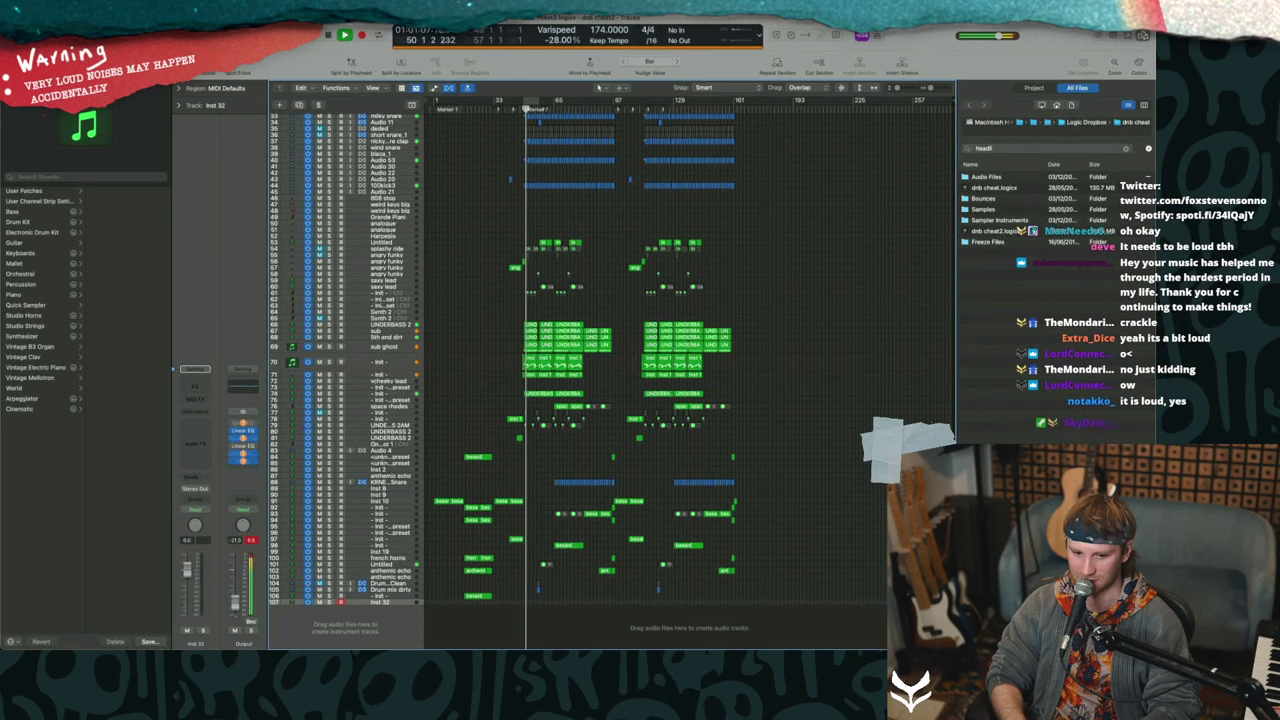
{"action": "scroll", "coordinate": [526, 392], "scroll_direction": "up", "scroll_amount": 10}
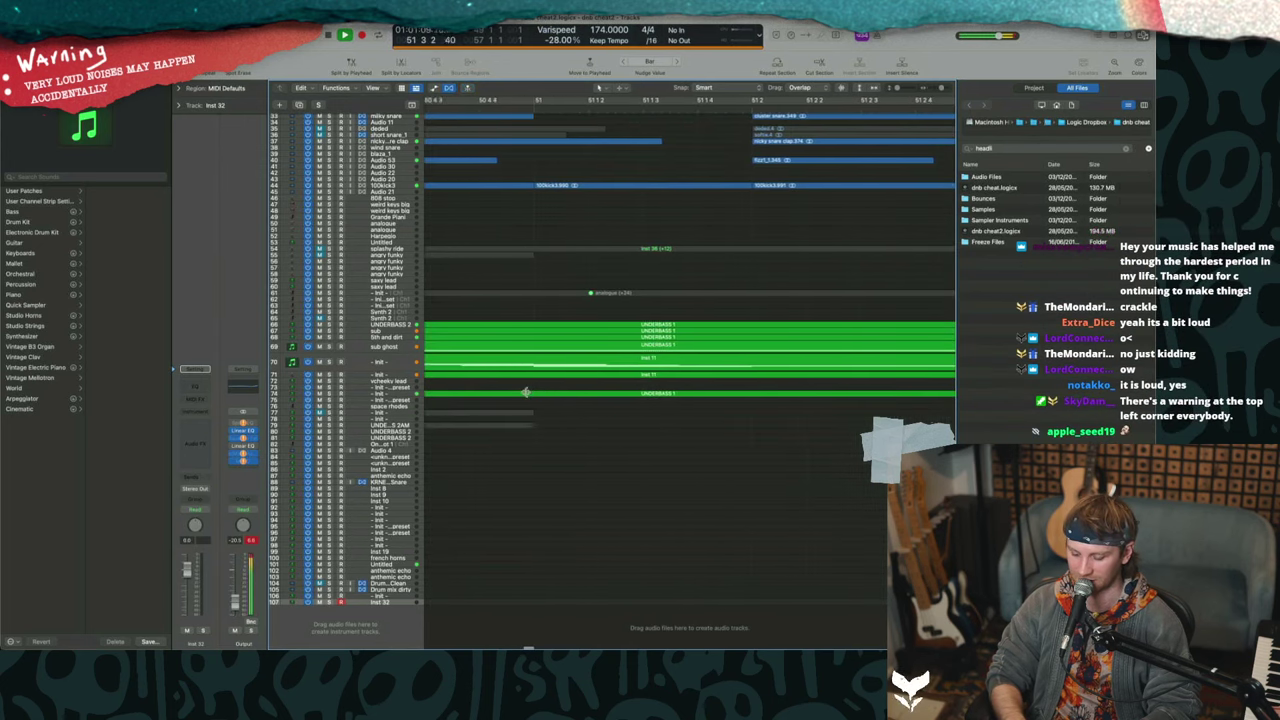
{"action": "scroll", "coordinate": [526, 392], "scroll_direction": "down", "scroll_amount": 10}
{"action": "scroll", "coordinate": [526, 396], "scroll_direction": "up", "scroll_amount": 8}
{"action": "scroll", "coordinate": [526, 395], "scroll_direction": "down", "scroll_amount": 2}
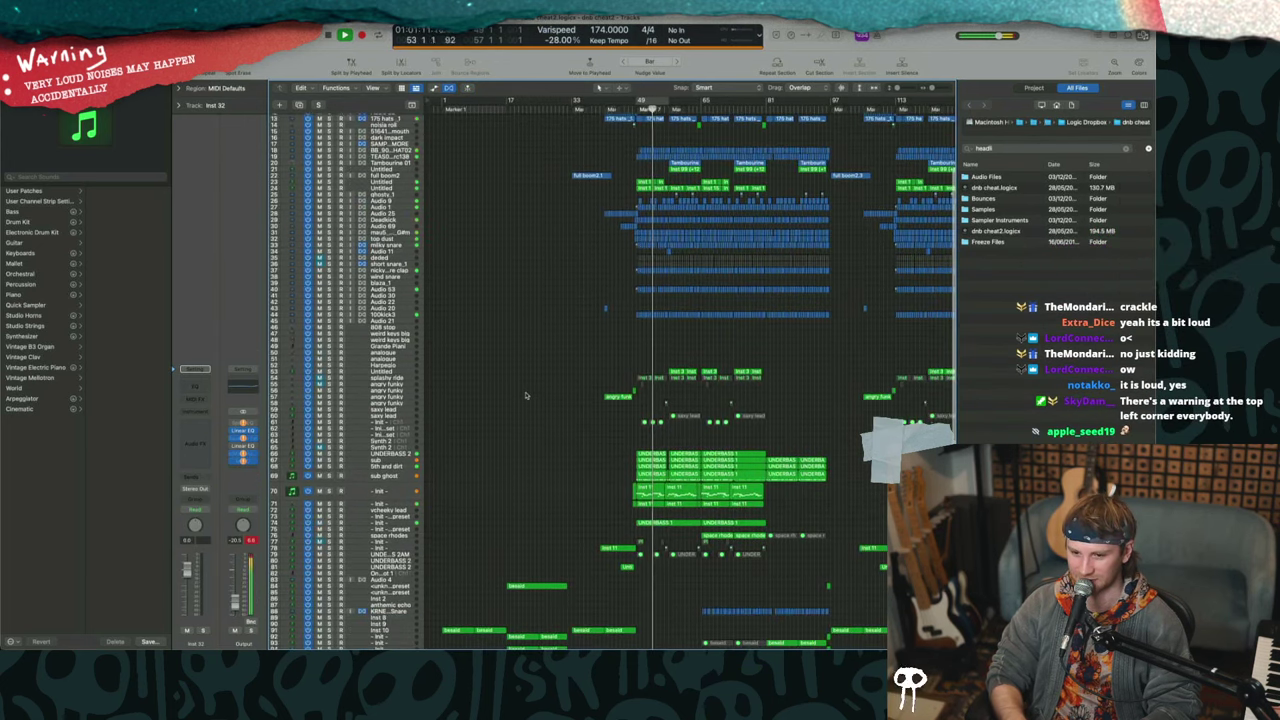
{"action": "scroll", "coordinate": [511, 107], "scroll_direction": "right", "scroll_amount": 1}
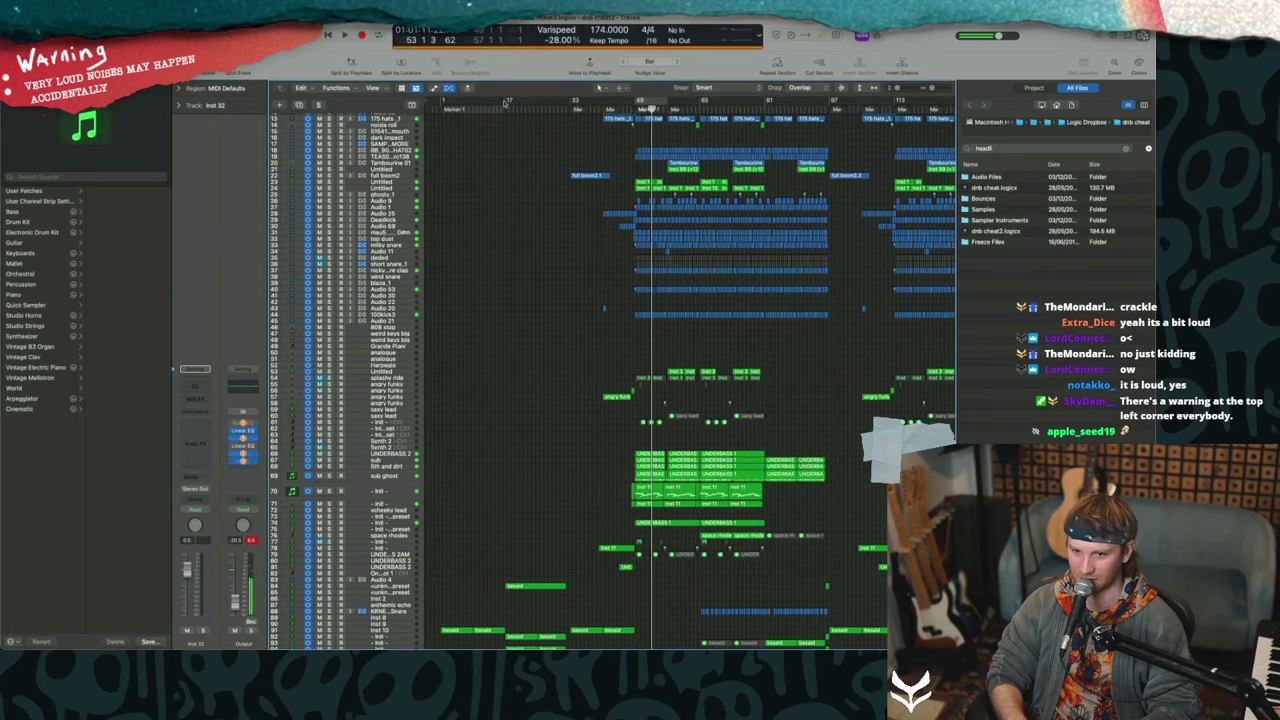
- Return the playhead to the project's beginning and play the intro with the lowest tracks in view
{"action": "key", "text": "Return"}
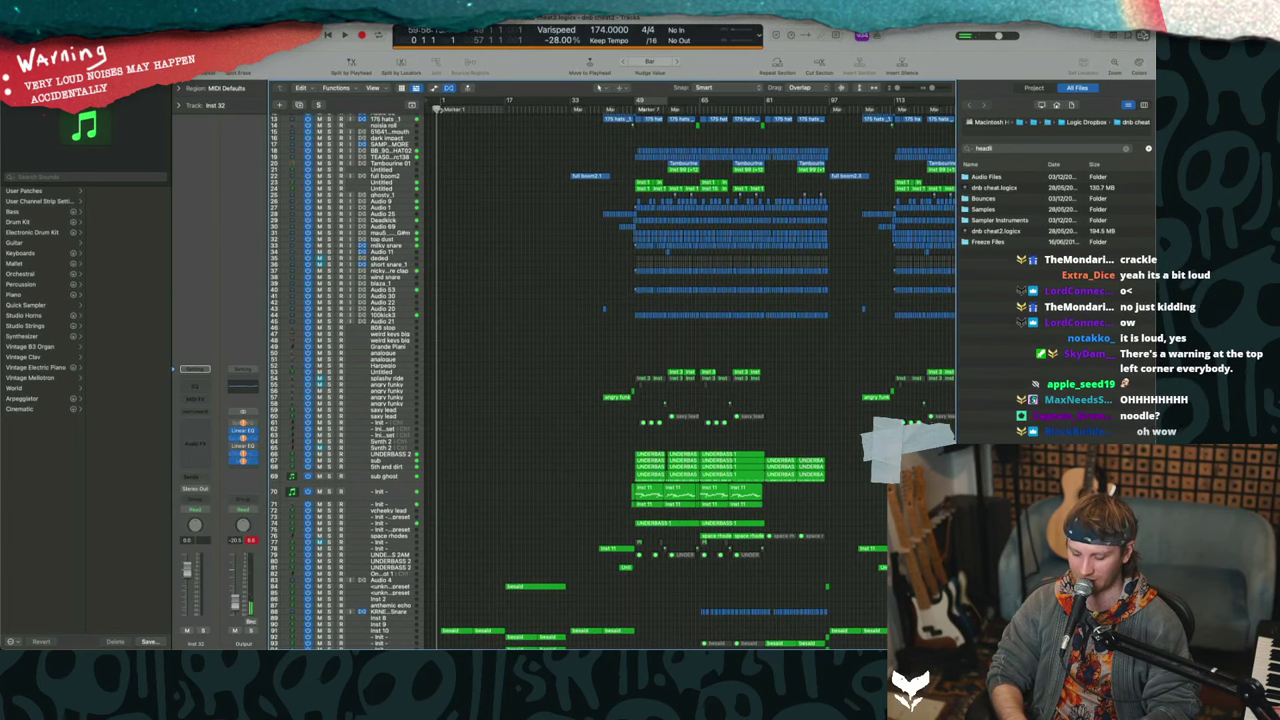
{"action": "key", "text": "space"}
{"action": "scroll", "coordinate": [600, 380], "scroll_direction": "down", "scroll_amount": 10}
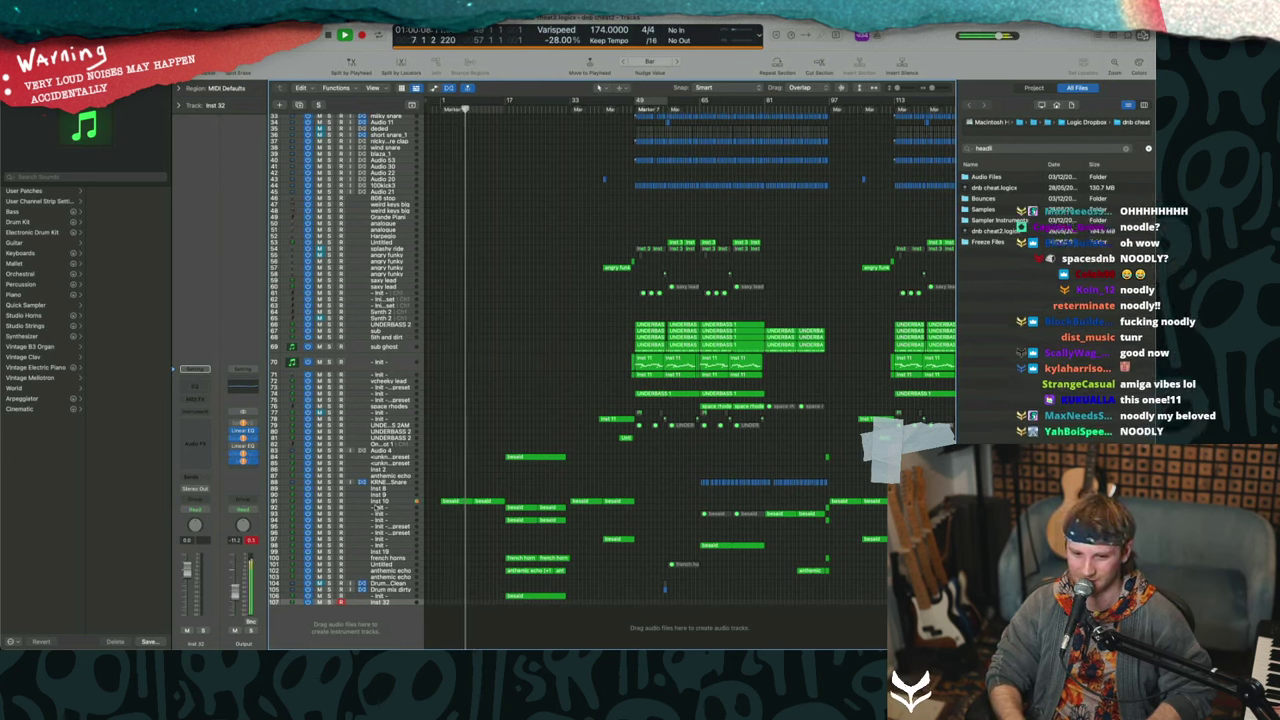
- Select the Inst 10 track during playback, inspect its Serum instrument's FX, Matrix, Global and Osc pages, and close the plug-in
{"action": "left_click", "coordinate": [375, 502]}
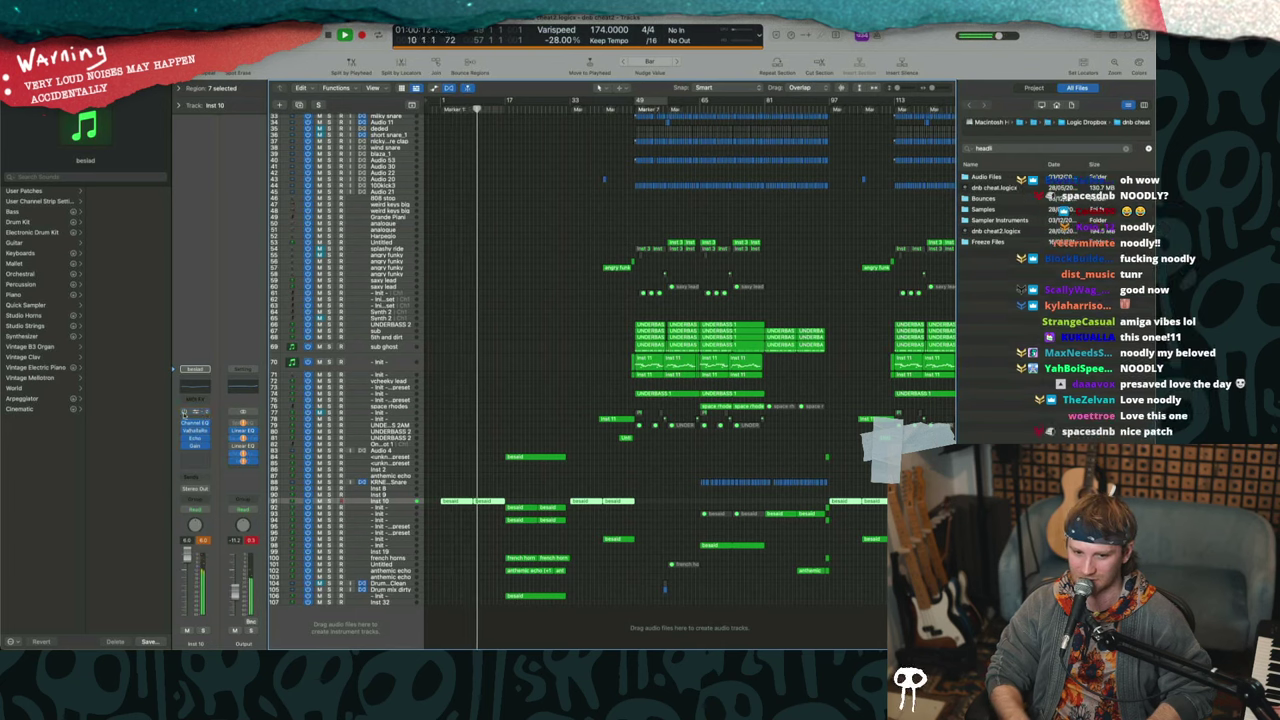
{"action": "left_click", "coordinate": [198, 411]}
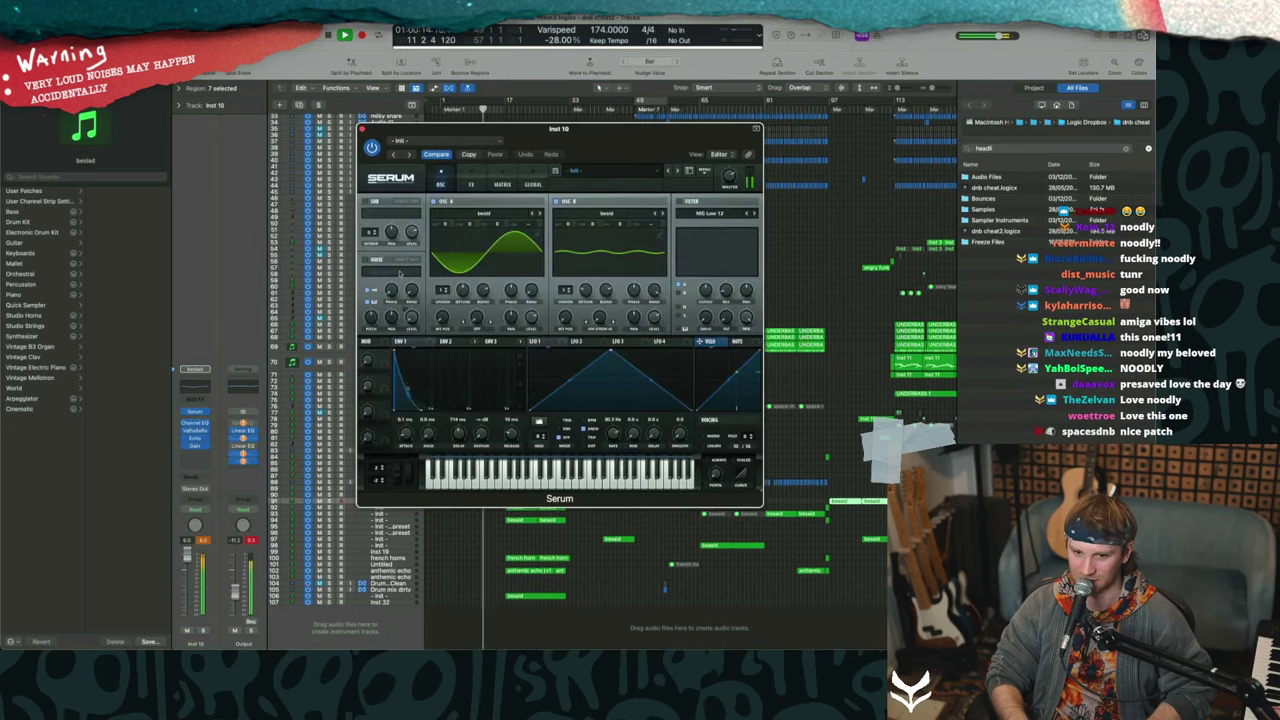
{"action": "left_click_drag", "start_coordinate": [592, 139], "coordinate": [525, 222]}
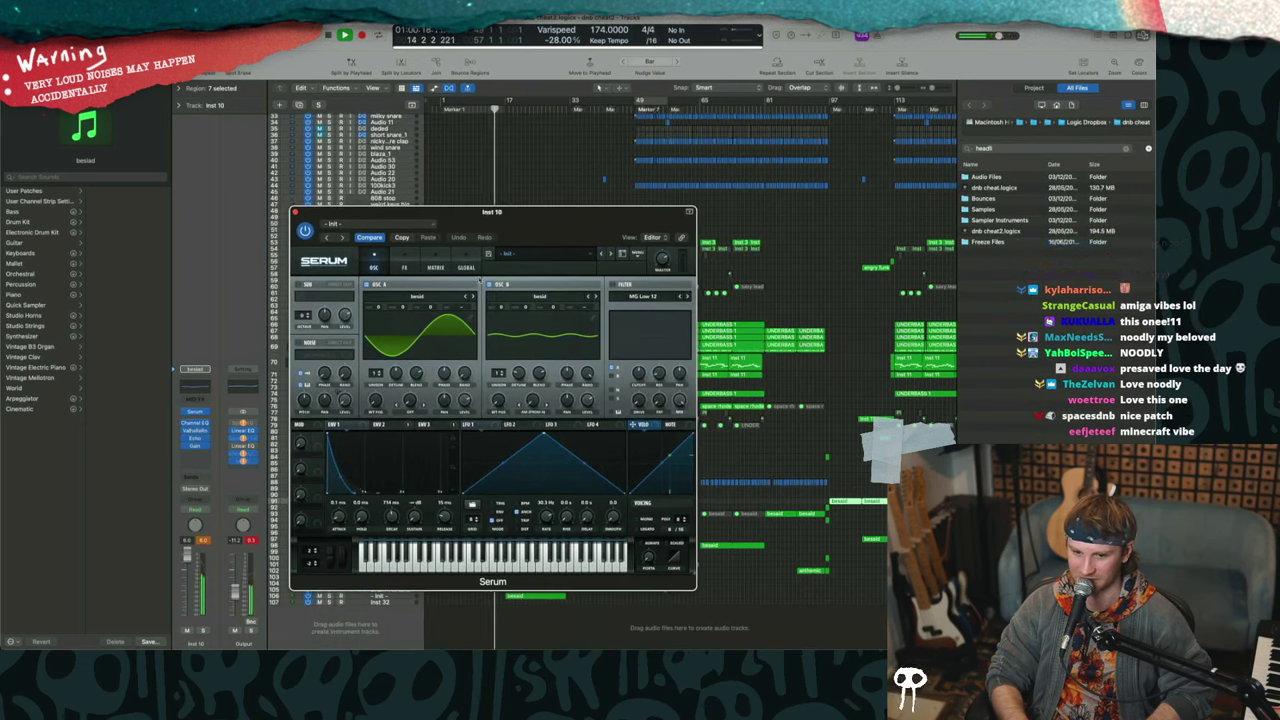
{"action": "left_click", "coordinate": [404, 267]}
{"action": "left_click", "coordinate": [435, 267]}
{"action": "left_click", "coordinate": [466, 267]}
{"action": "left_click", "coordinate": [376, 267]}
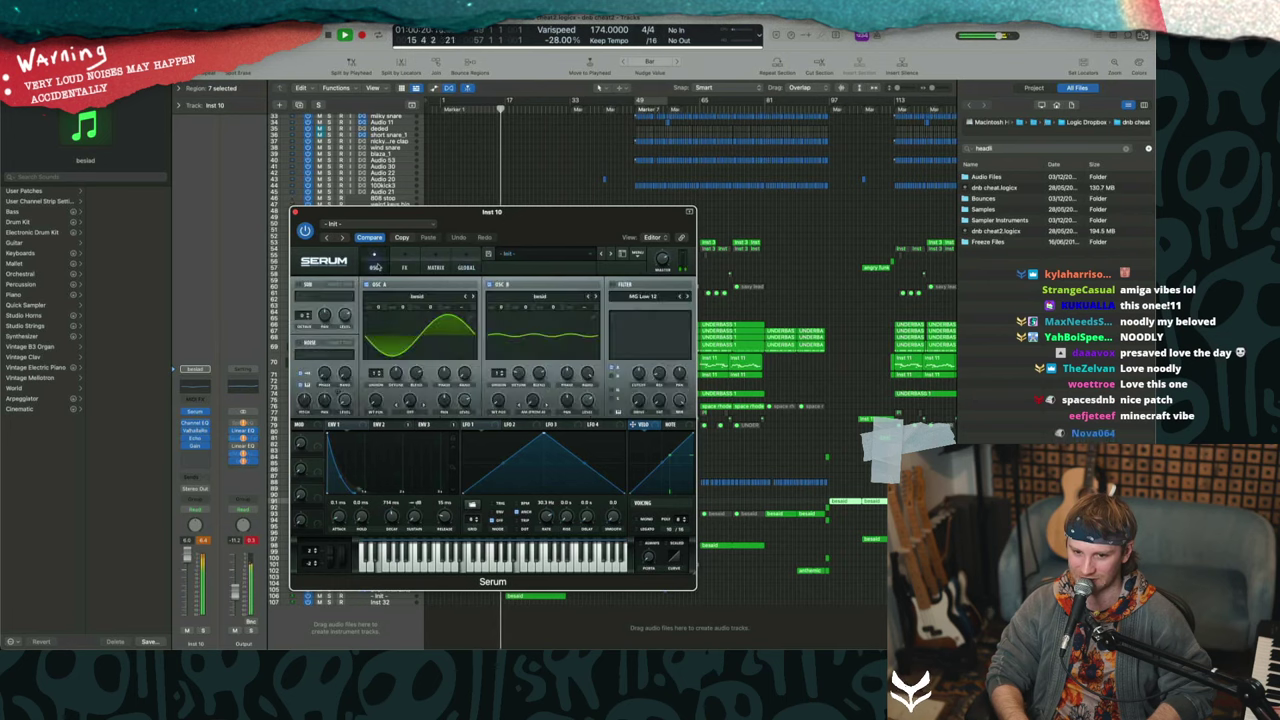
{"action": "left_click", "coordinate": [295, 212]}
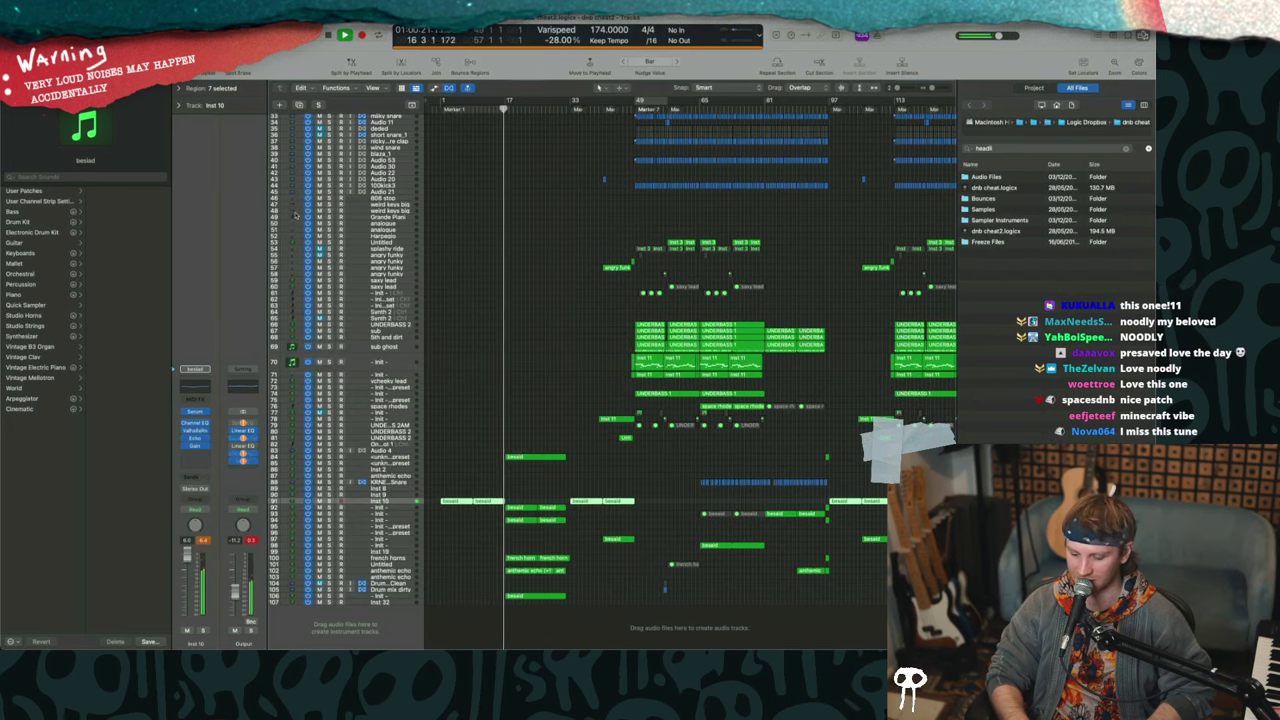
- Jump playback to about bar 33 and examine the build-up regions across all tracks while it plays
{"action": "left_click", "coordinate": [571, 100]}
{"action": "left_click", "coordinate": [562, 103]}
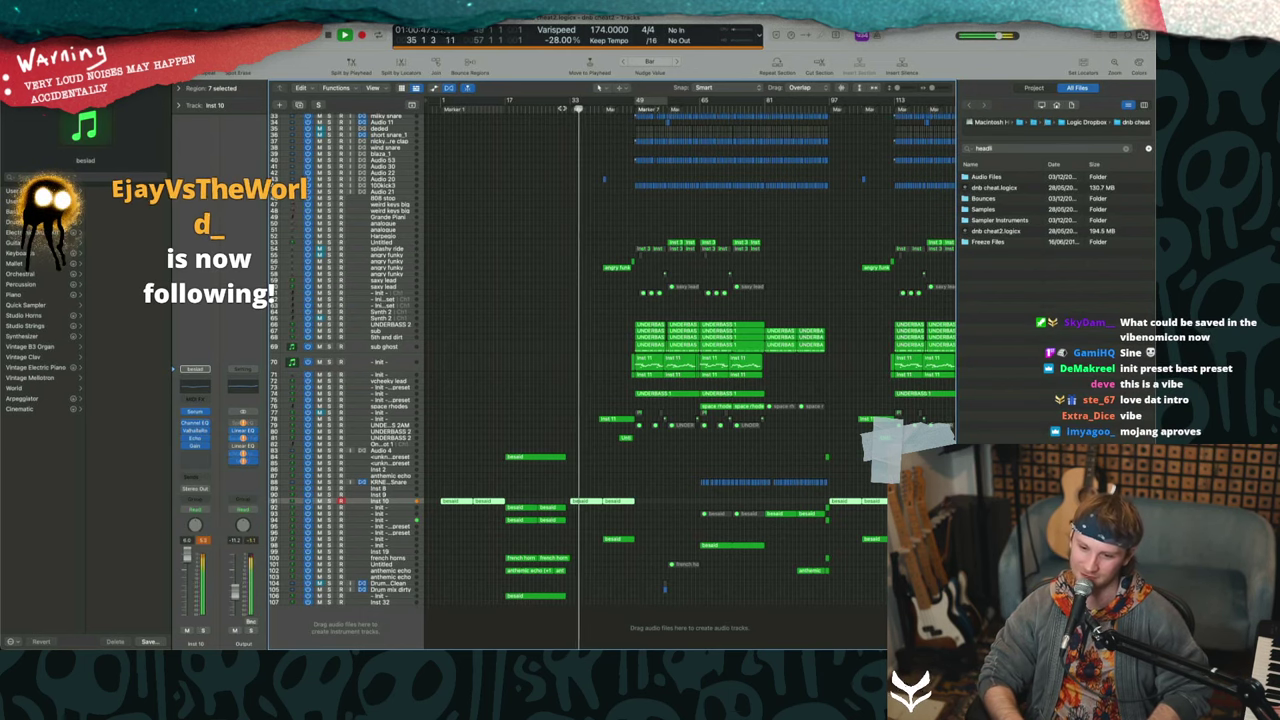
{"action": "scroll", "coordinate": [560, 363], "scroll_direction": "up", "scroll_amount": 6}
{"action": "scroll", "coordinate": [559, 364], "scroll_direction": "up", "scroll_amount": 5}
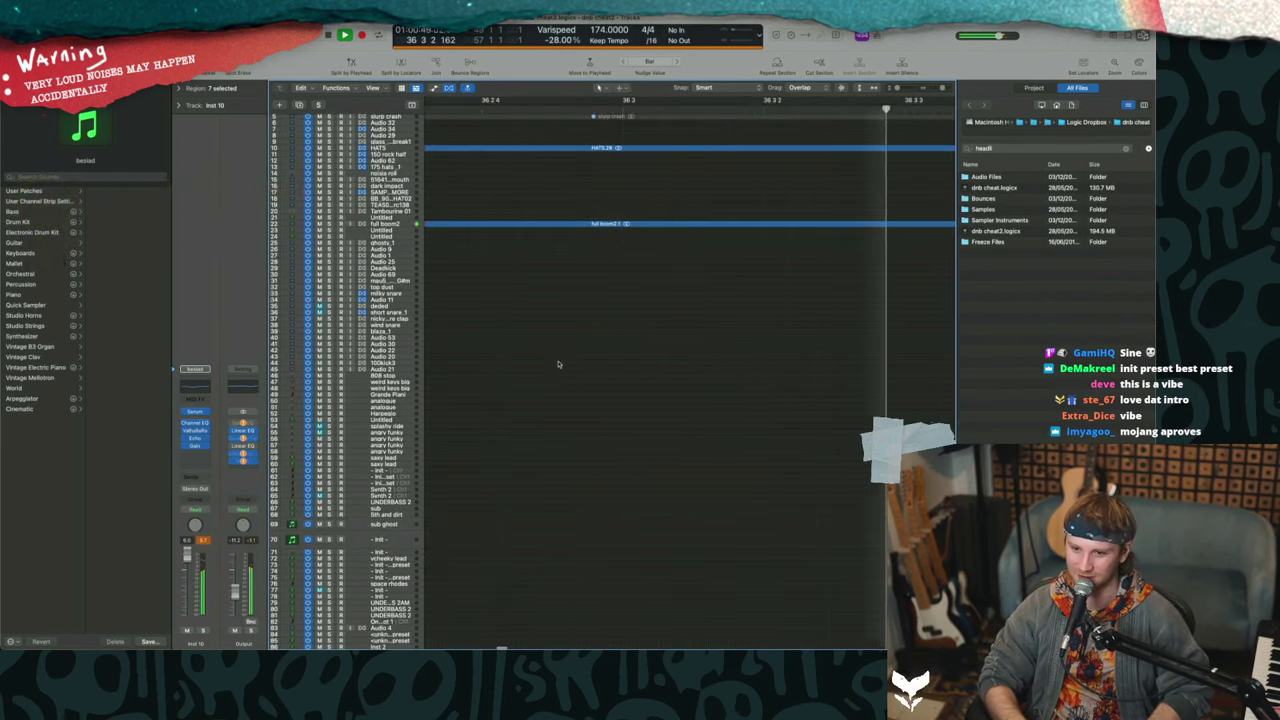
{"action": "scroll", "coordinate": [559, 364], "scroll_direction": "down", "scroll_amount": 5}
{"action": "scroll", "coordinate": [559, 364], "scroll_direction": "down", "scroll_amount": 5}
{"action": "scroll", "coordinate": [479, 269], "scroll_direction": "up", "scroll_amount": 8}
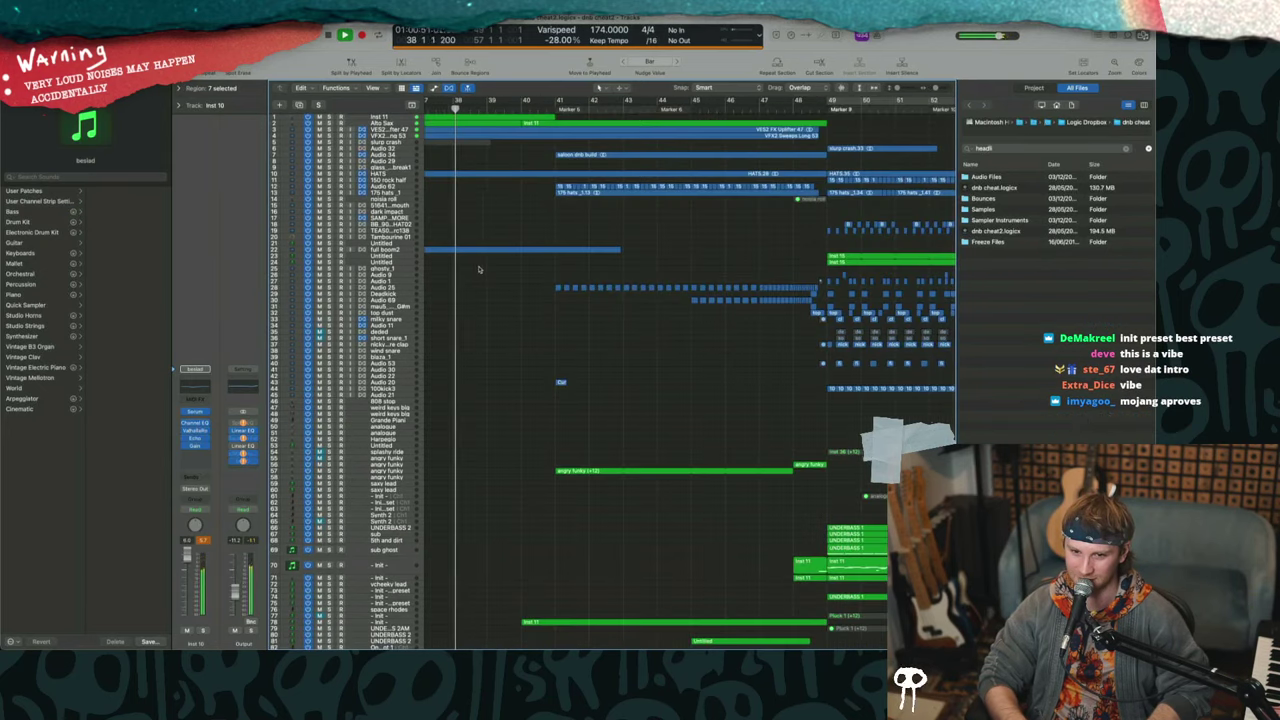
{"action": "scroll", "coordinate": [479, 269], "scroll_direction": "left", "scroll_amount": 1}
{"action": "scroll", "coordinate": [479, 269], "scroll_direction": "down", "scroll_amount": 6}
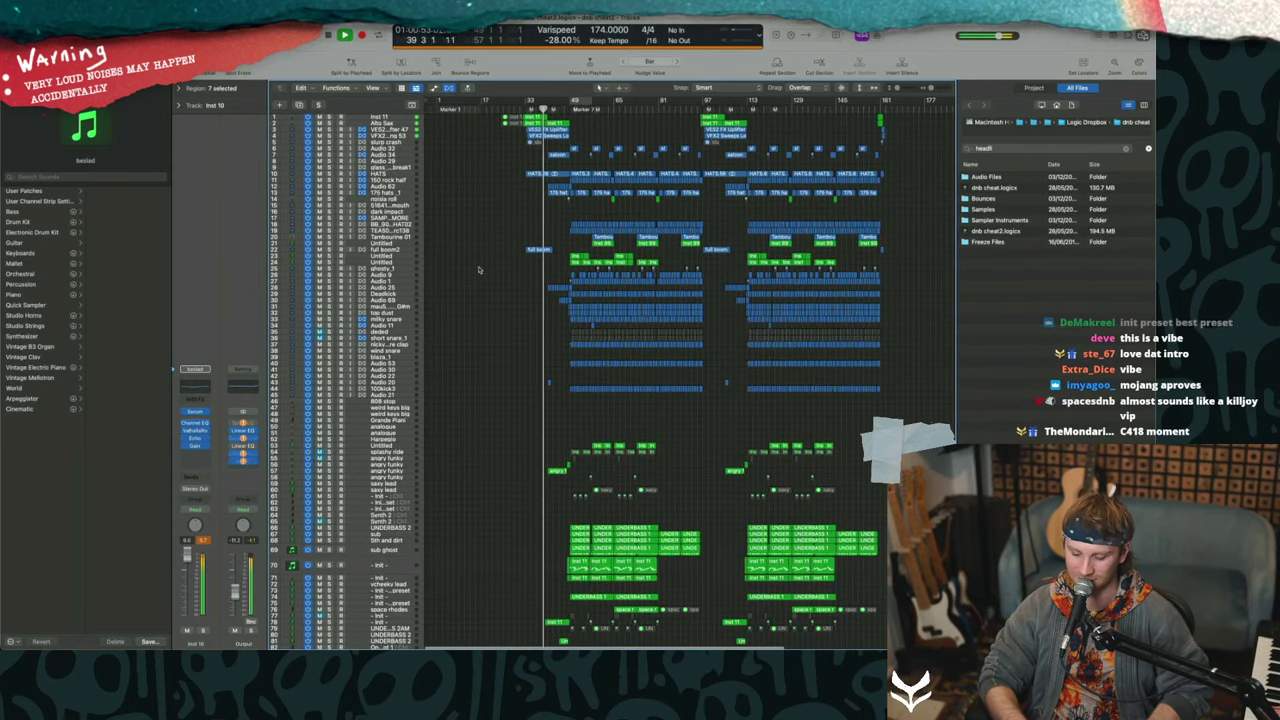
{"action": "scroll", "coordinate": [485, 272], "scroll_direction": "down", "scroll_amount": 10}
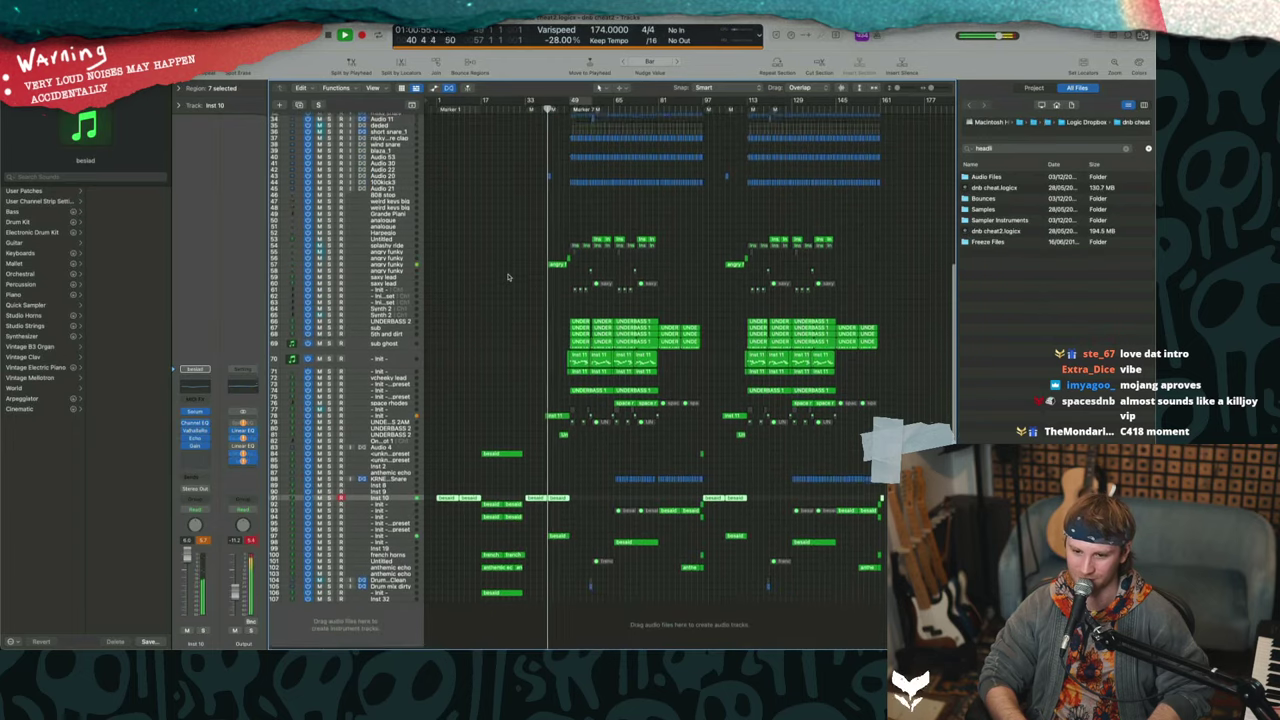
{"action": "scroll", "coordinate": [500, 275], "scroll_direction": "up", "scroll_amount": 6}
{"action": "scroll", "coordinate": [477, 336], "scroll_direction": "down", "scroll_amount": 6}
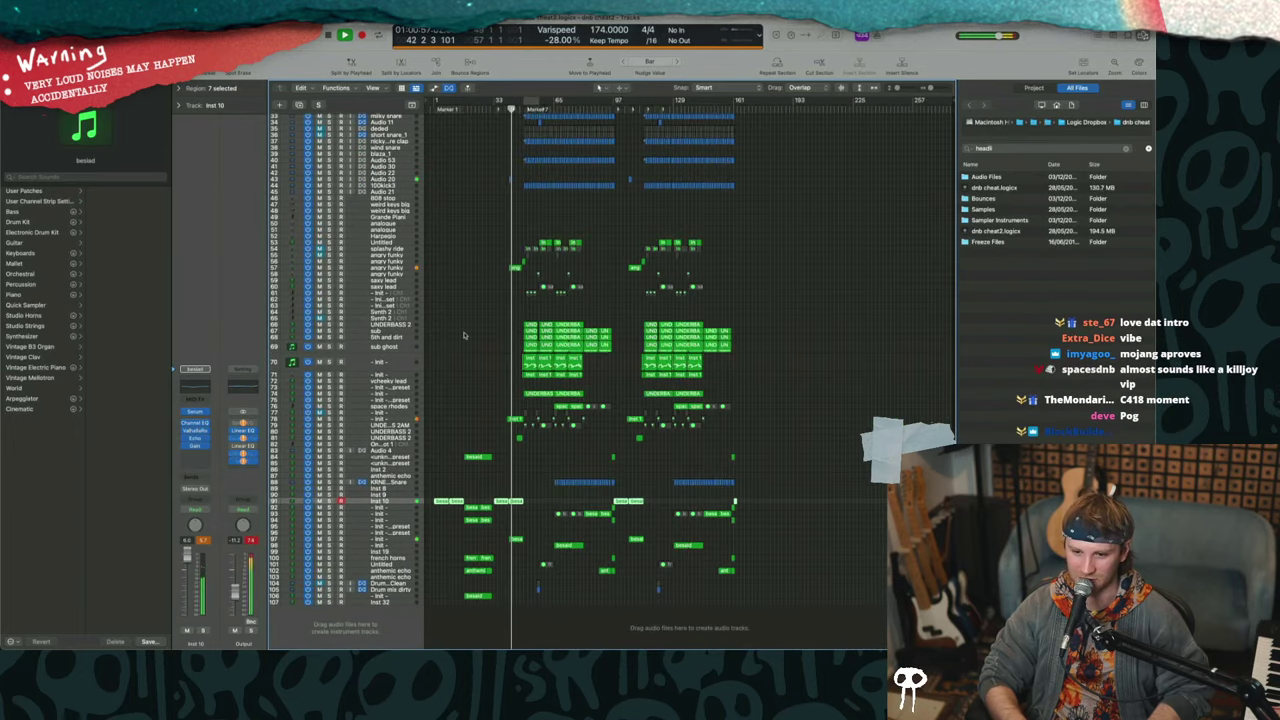
- Select track 78 during the build-up, switch to the Inst 32 track for the drop, and stop playback
{"action": "left_click", "coordinate": [377, 420]}
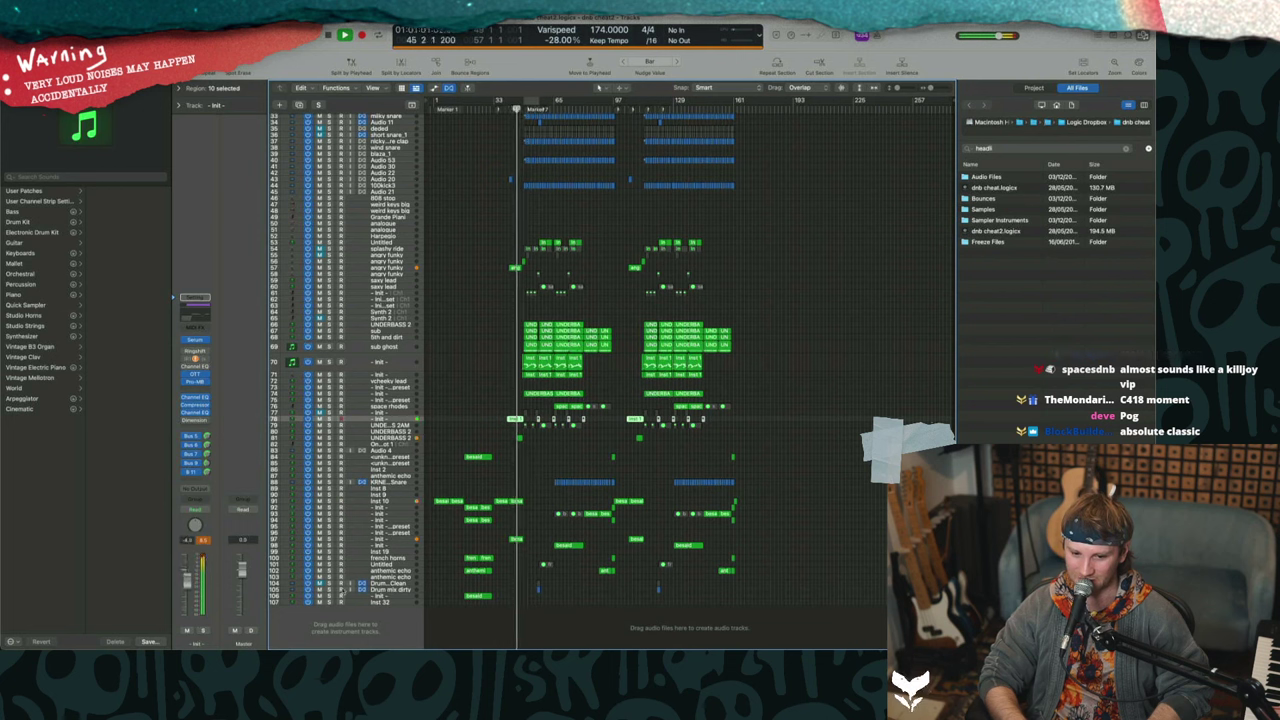
{"action": "left_click", "coordinate": [376, 603]}
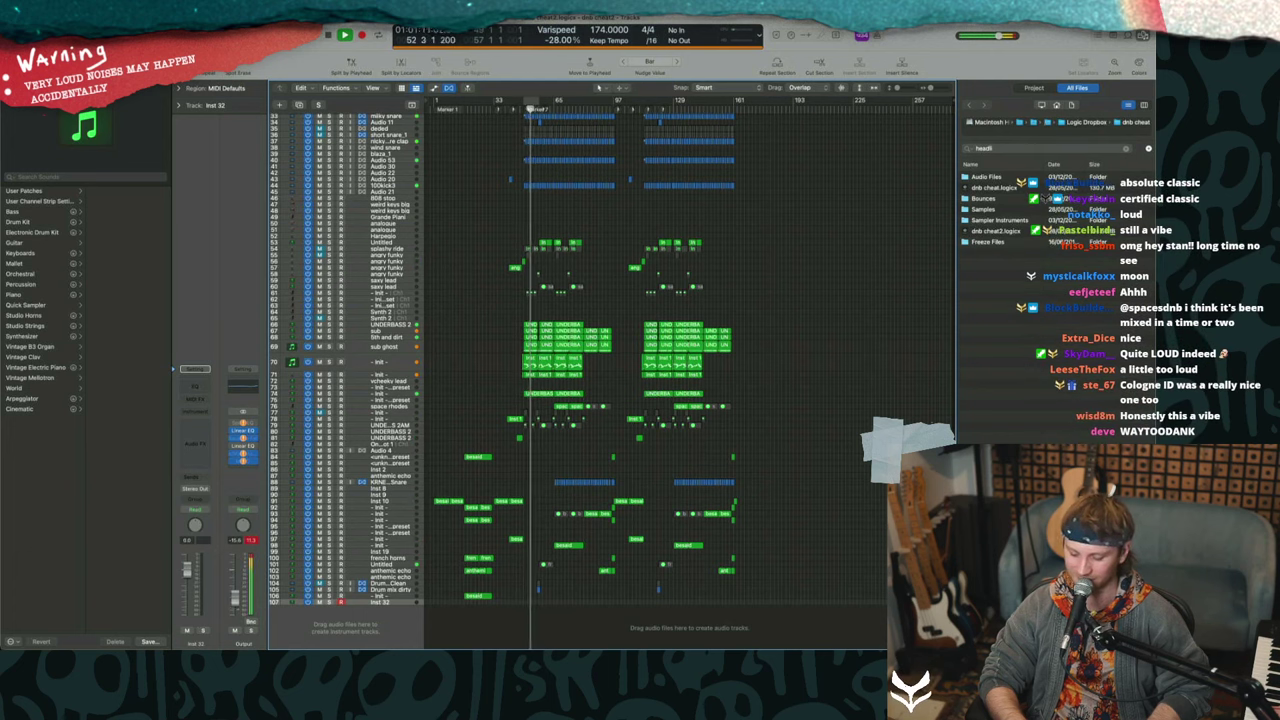
{"action": "key", "text": "space"}
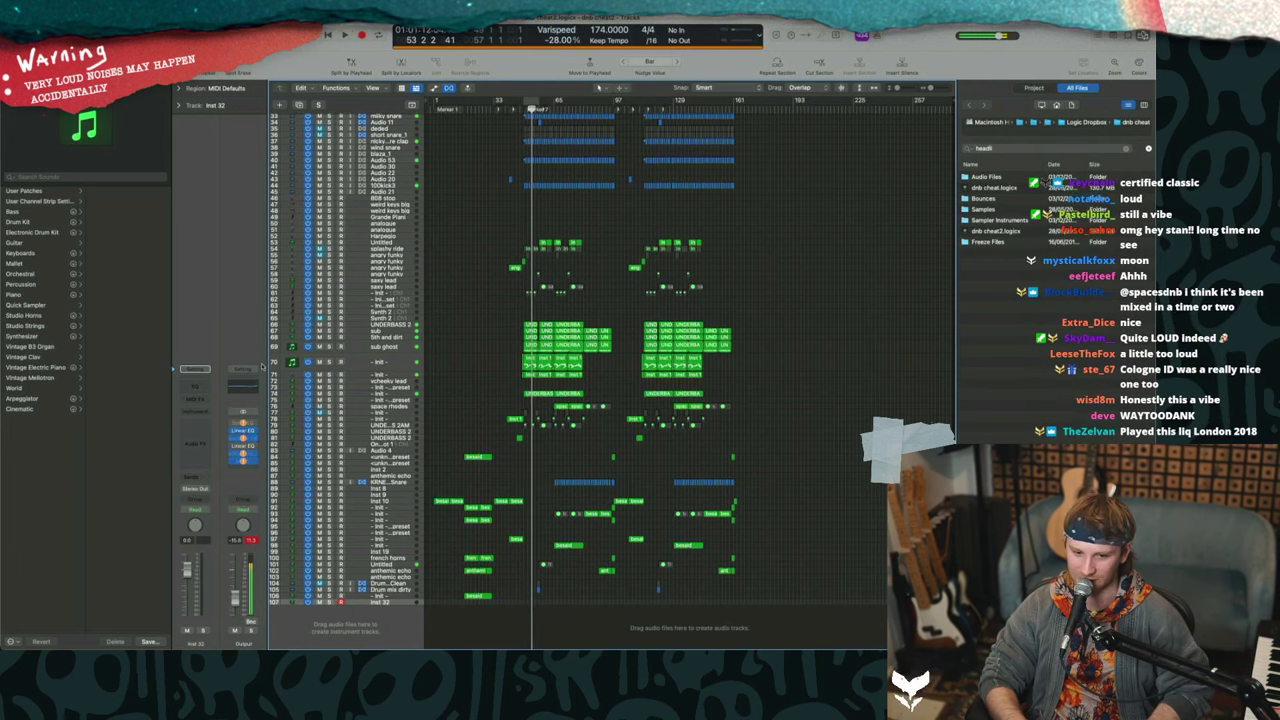
- Close dnb cheat2 without saving and go back to the Logic Dropbox folder in Finder
{"action": "key", "text": "super+w"}
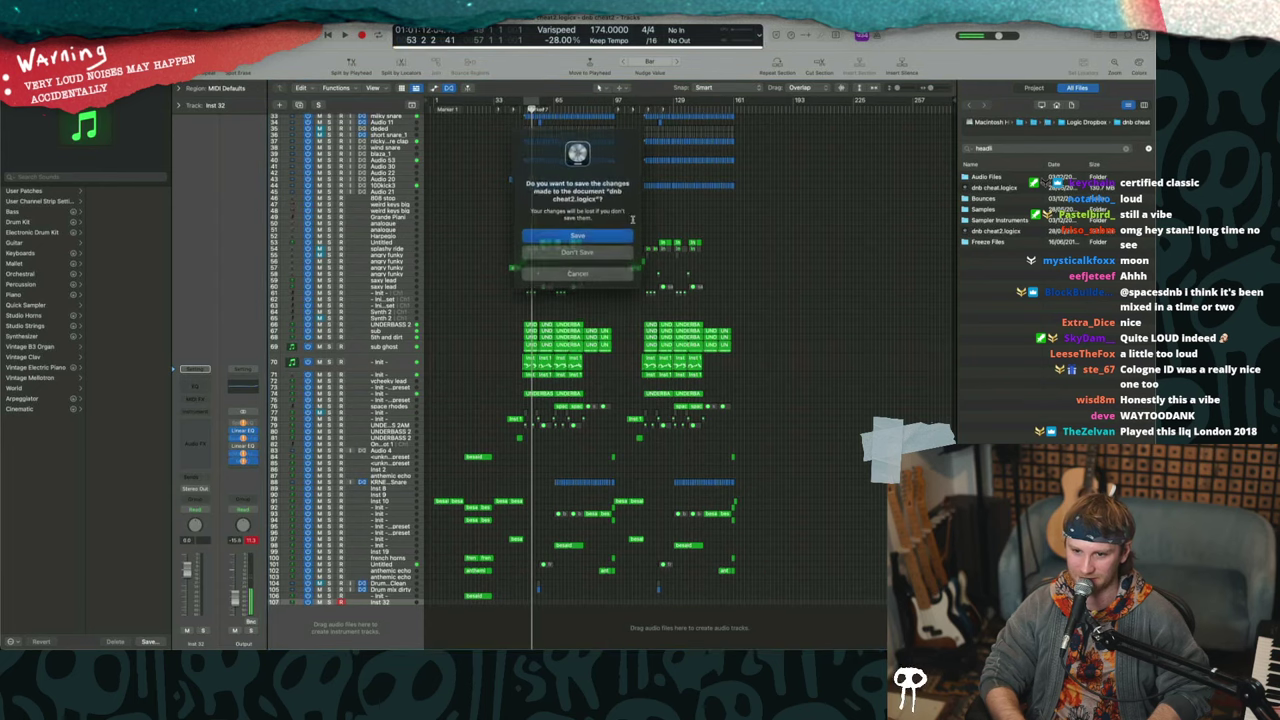
{"action": "left_click", "coordinate": [605, 252]}
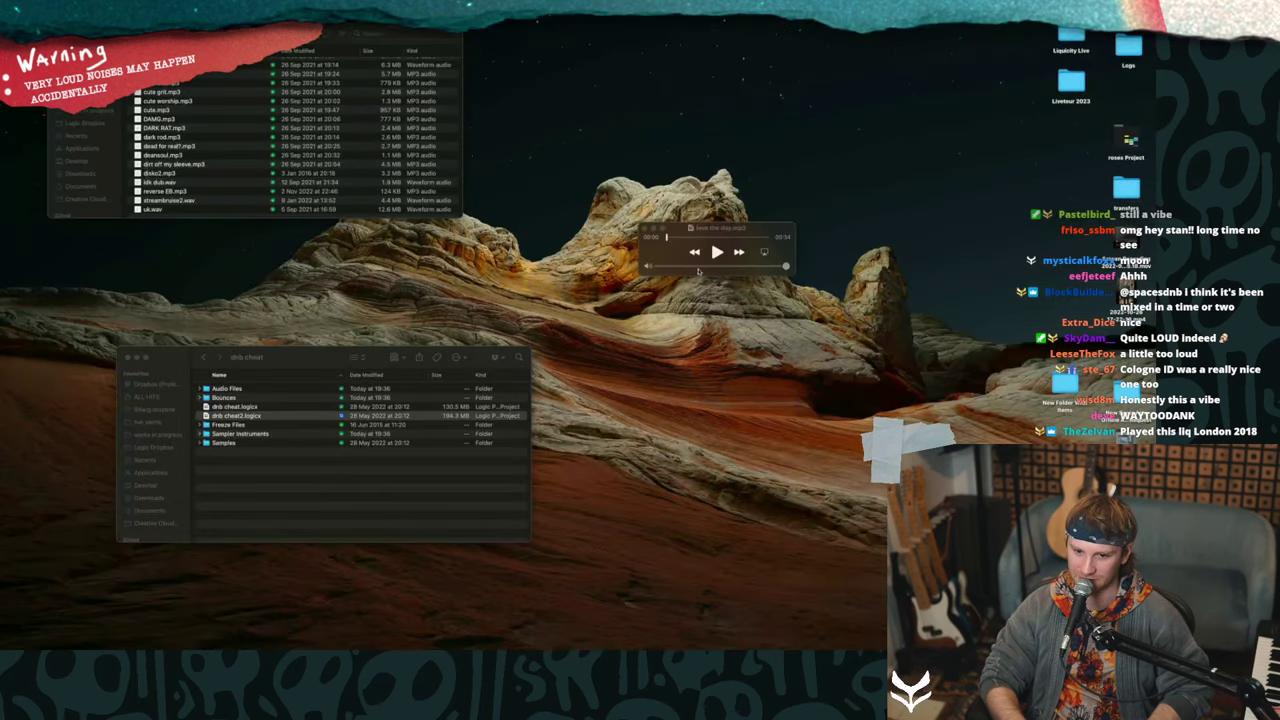
{"action": "left_click", "coordinate": [194, 364]}
{"action": "left_click", "coordinate": [203, 358]}
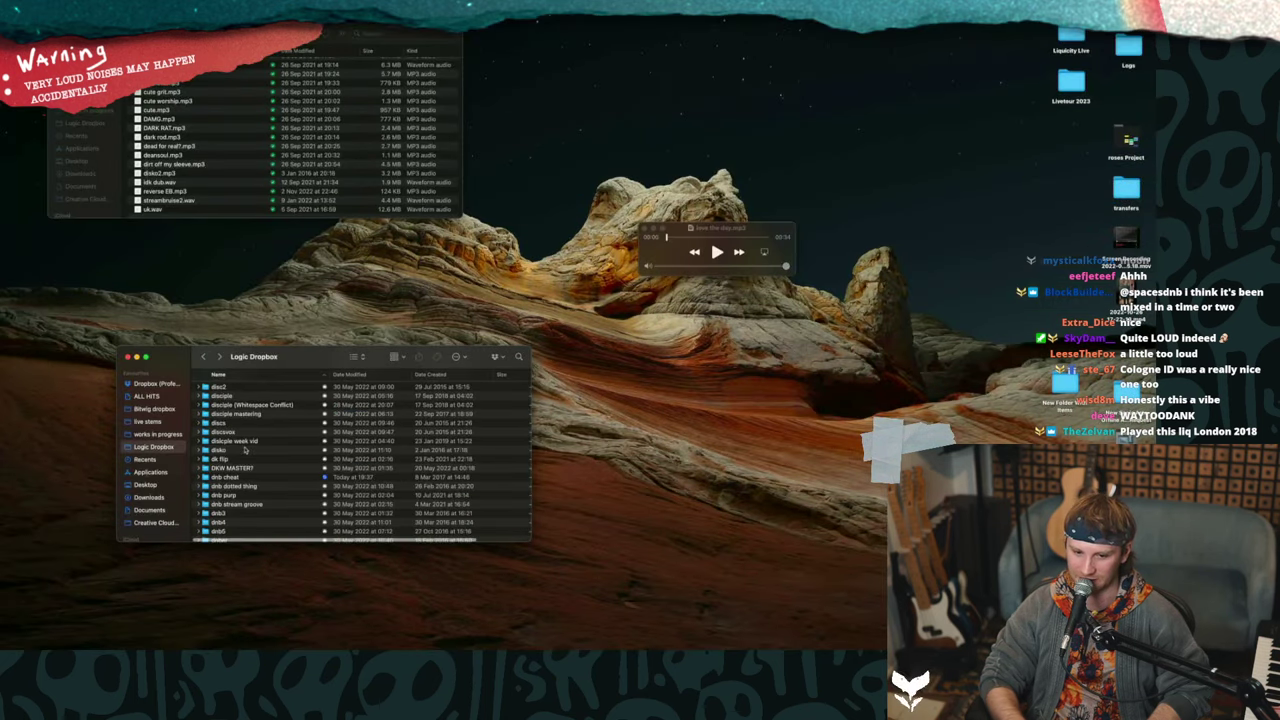
- Make the dnb dotted thing folder available offline through Dropbox
{"action": "right_click", "coordinate": [263, 488]}
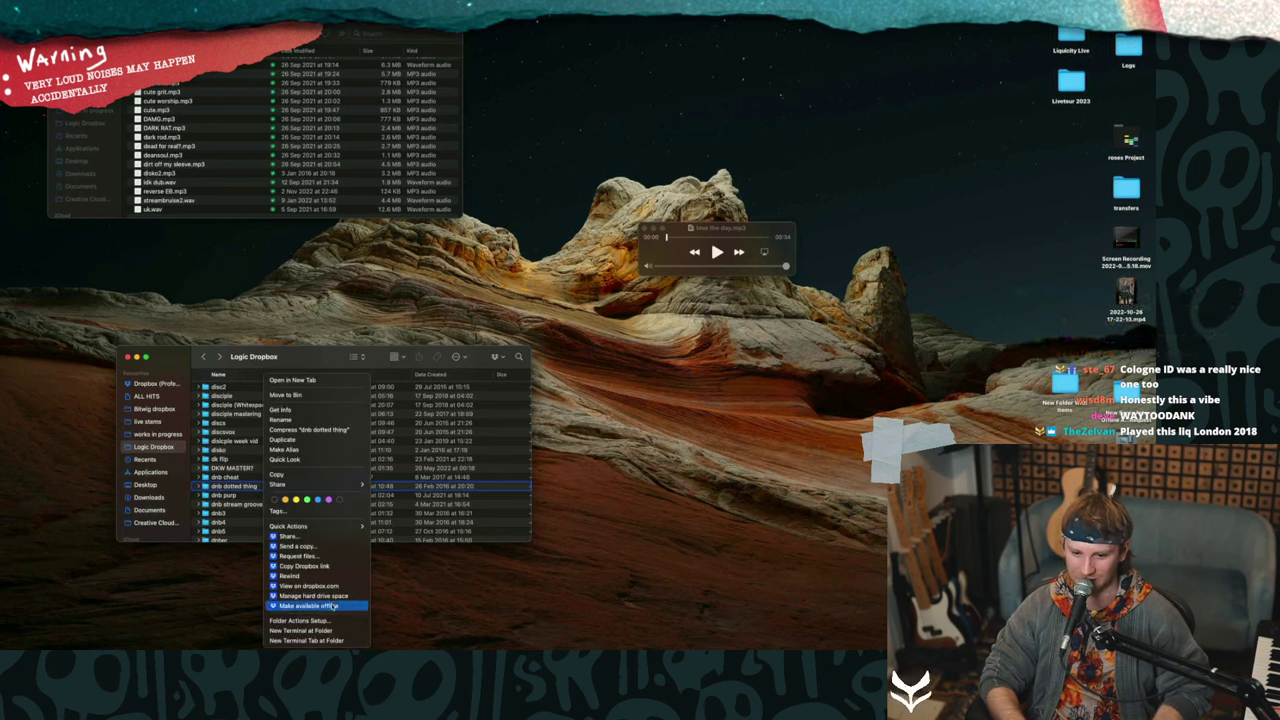
{"action": "left_click", "coordinate": [338, 606]}
{"action": "left_click", "coordinate": [296, 488]}
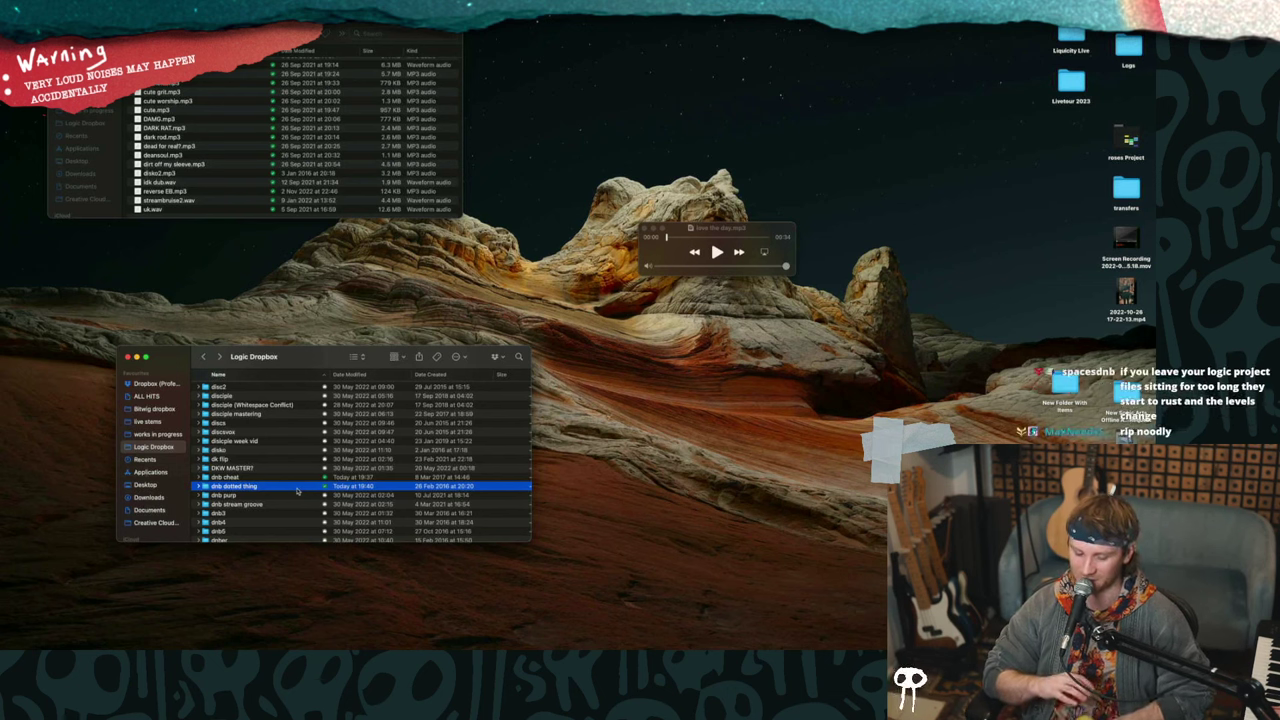
- Open dnb dotted thing.logicx from its folder, continuing past the missing plug-in notice
{"action": "double_click", "coordinate": [297, 489]}
{"action": "double_click", "coordinate": [283, 408]}
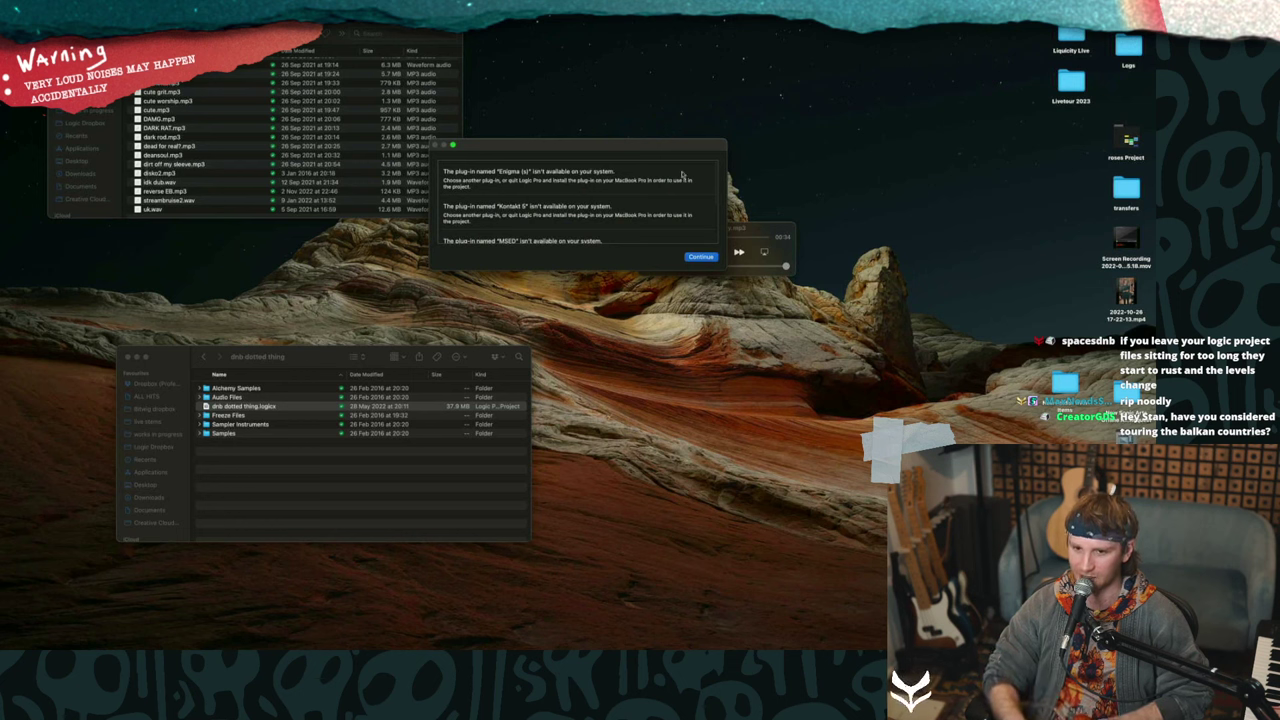
{"action": "left_click", "coordinate": [701, 256]}
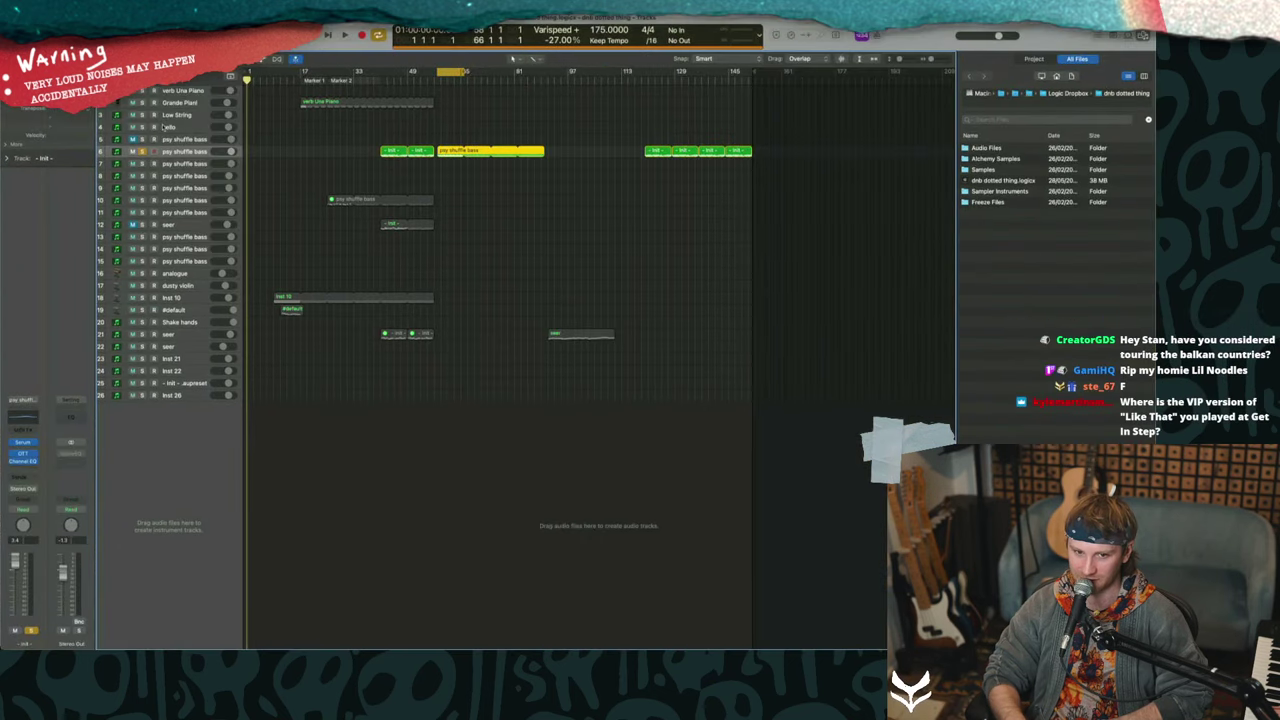
- Clear the solo on psy shuffle bass track 6 and audition the arrangement from about bar 9 with cycling off
{"action": "left_click", "coordinate": [142, 151]}
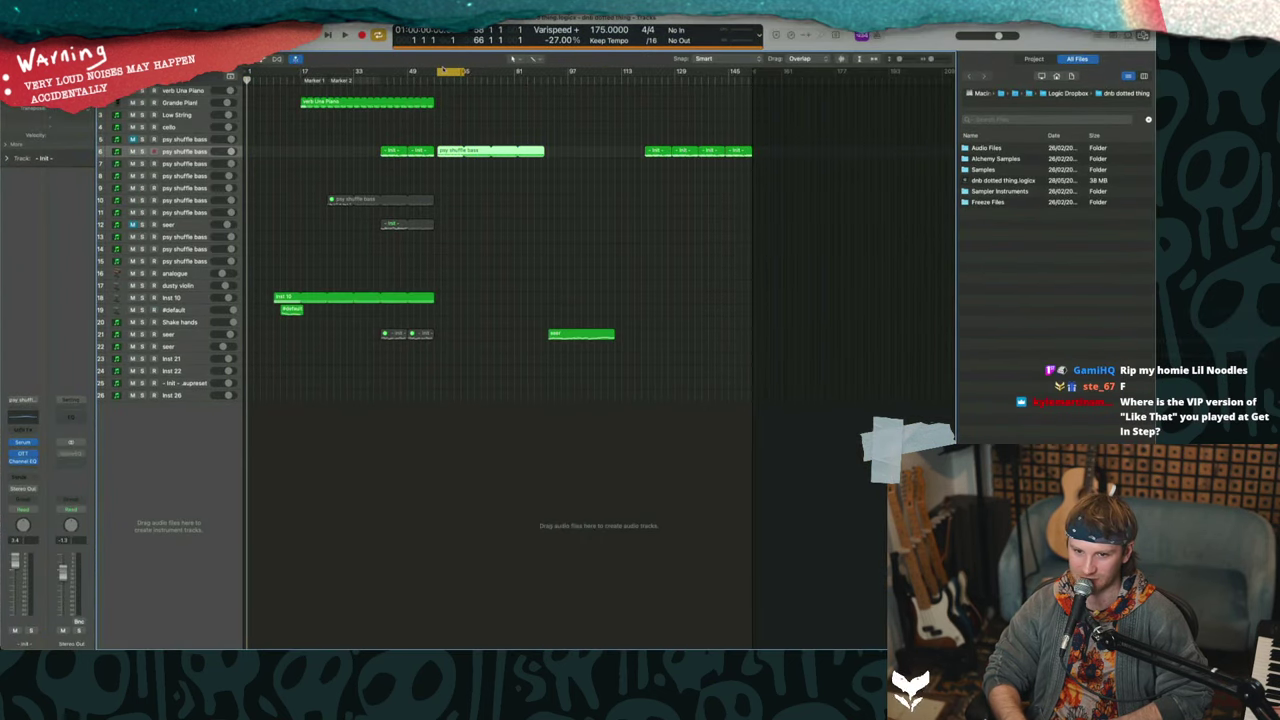
{"action": "key", "text": "space"}
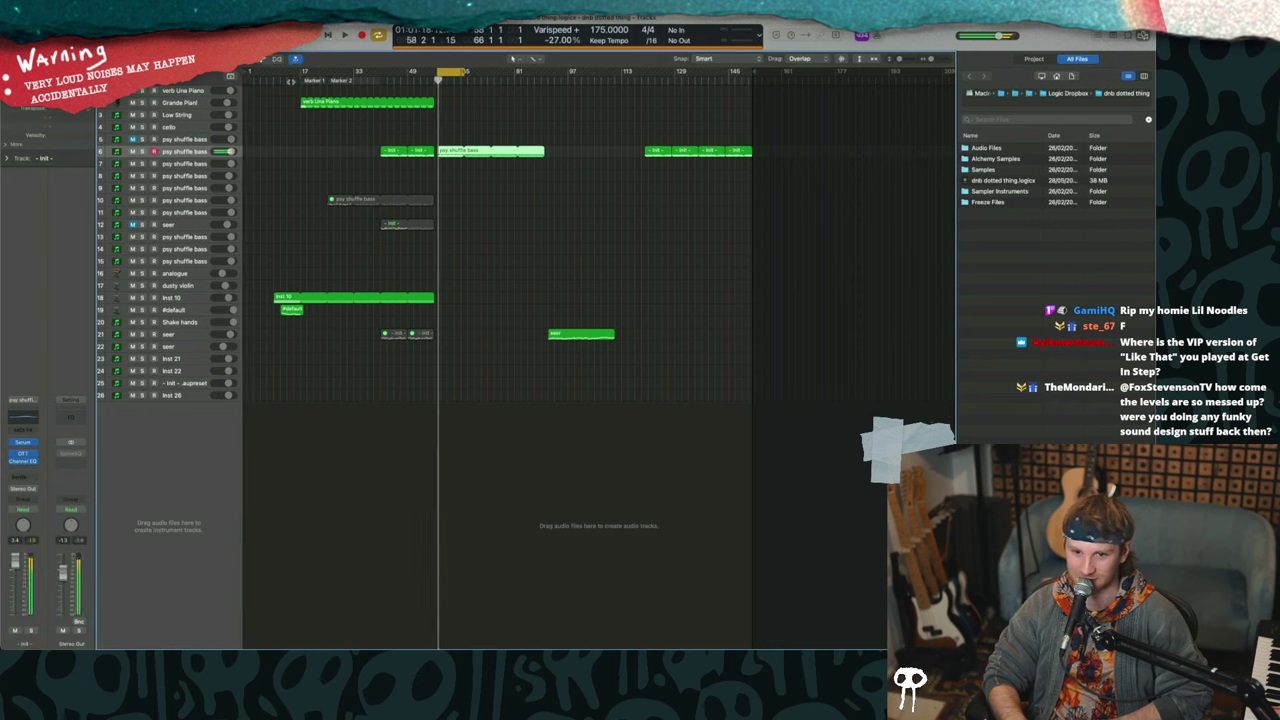
{"action": "left_click", "coordinate": [276, 77]}
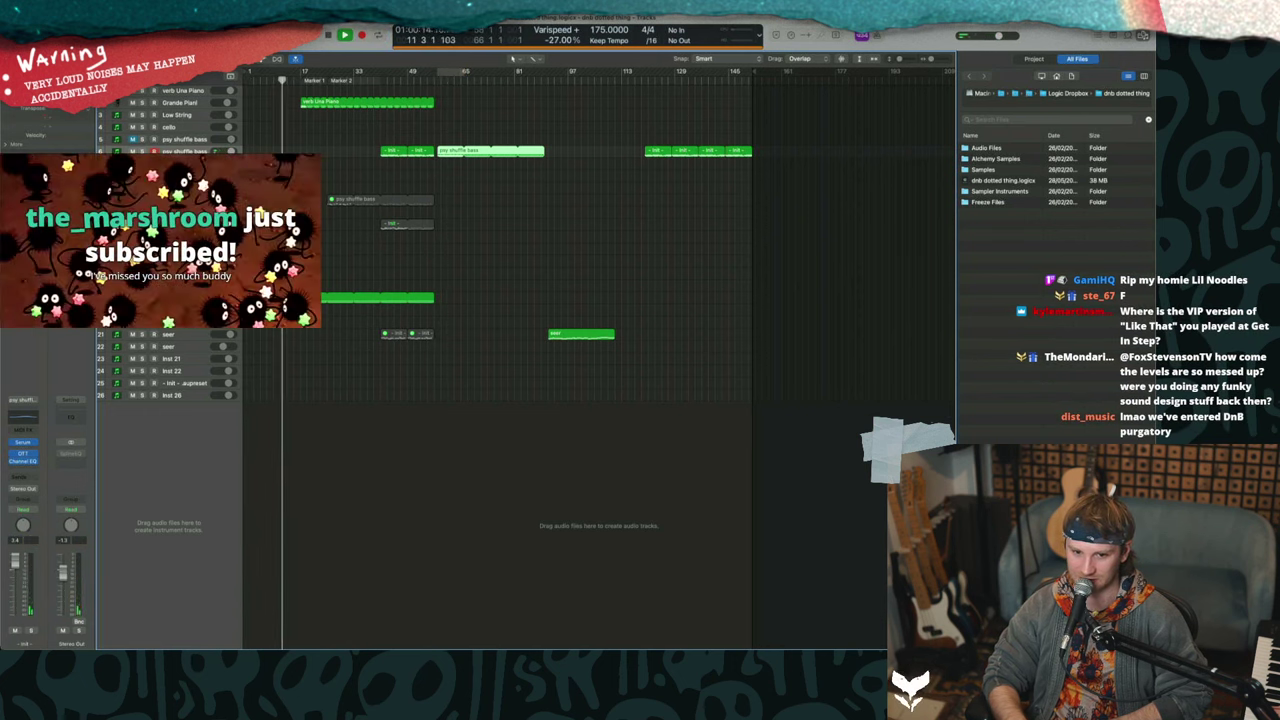
{"action": "scroll", "coordinate": [300, 200], "scroll_direction": "up", "scroll_amount": 10}
{"action": "scroll", "coordinate": [300, 200], "scroll_direction": "down", "scroll_amount": 6}
{"action": "scroll", "coordinate": [459, 134], "scroll_direction": "down", "scroll_amount": 3}
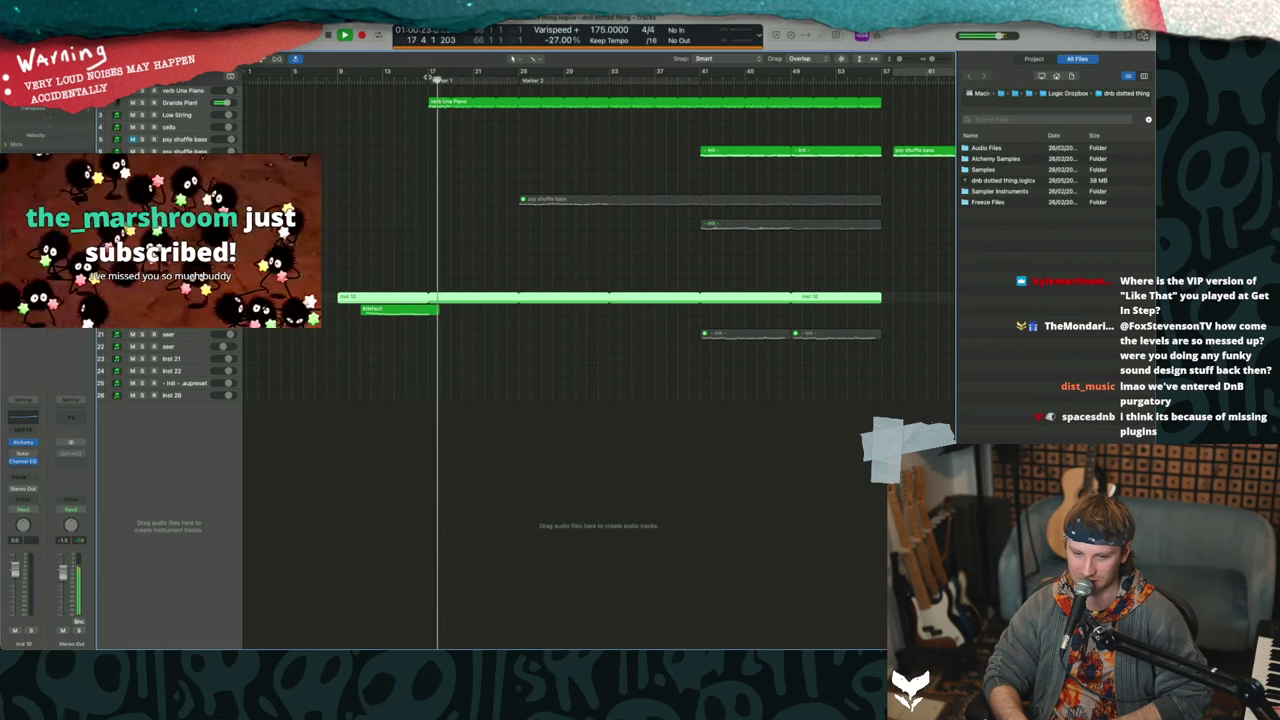
{"action": "scroll", "coordinate": [443, 166], "scroll_direction": "down", "scroll_amount": 5}
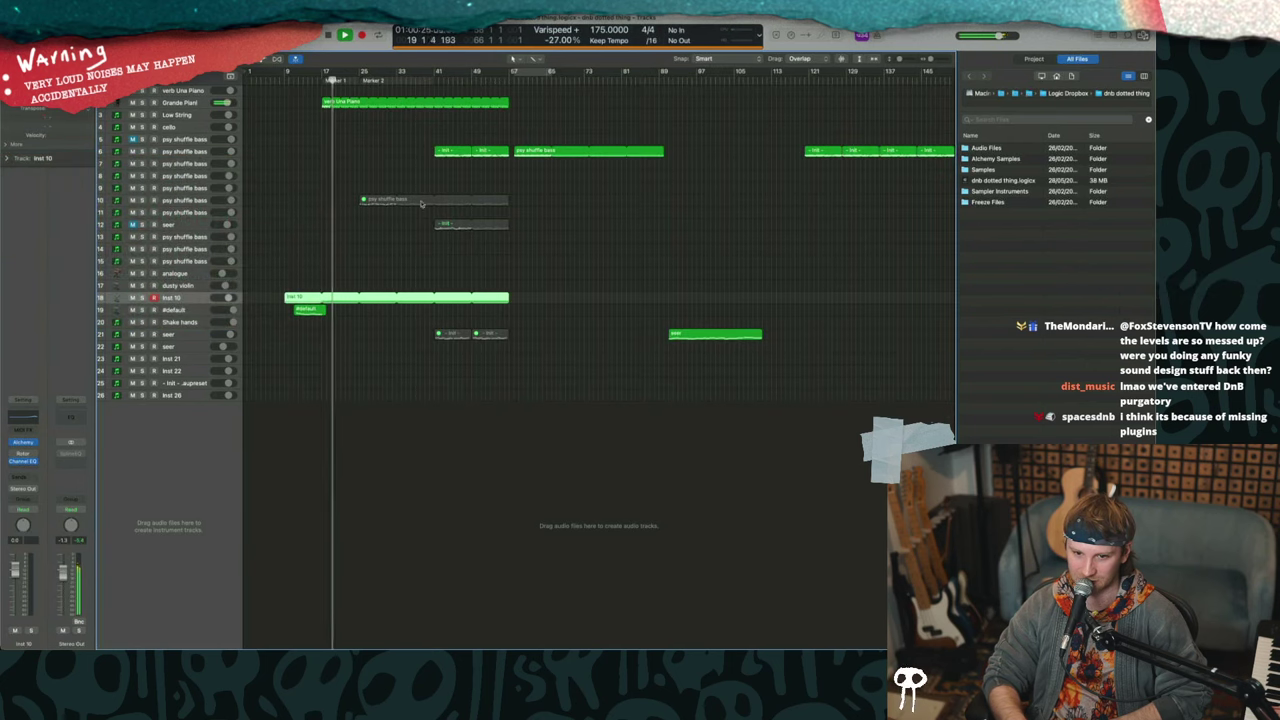
- Select the muted psy shuffle bass region on track 10, then minimise and restore the project window
{"action": "left_click", "coordinate": [373, 203]}
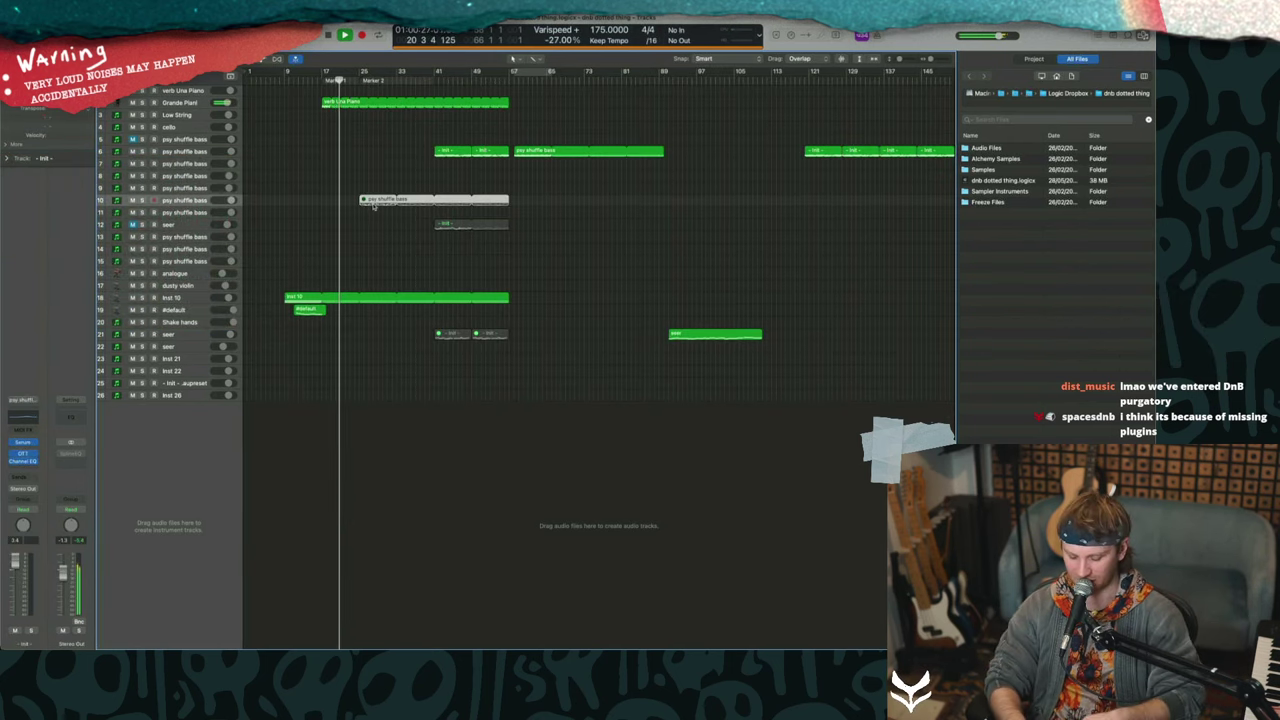
{"action": "key", "text": "super+m"}
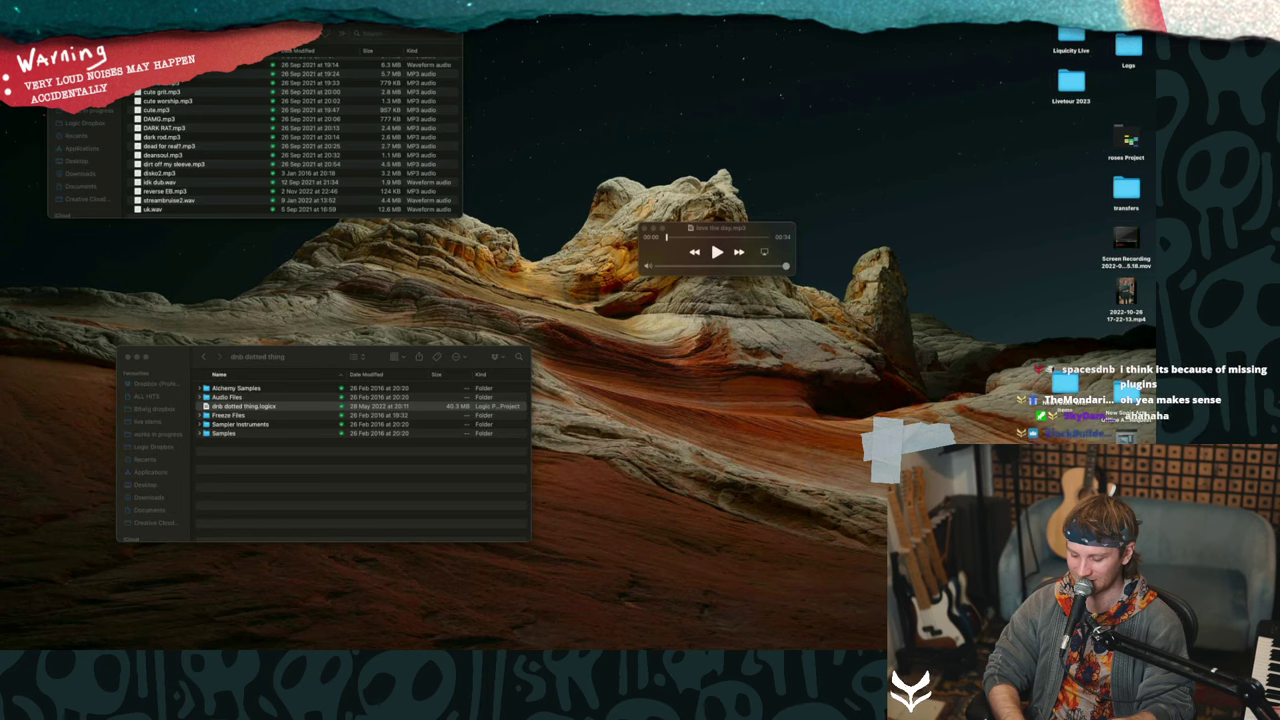
{"action": "left_click", "coordinate": [880, 638]}
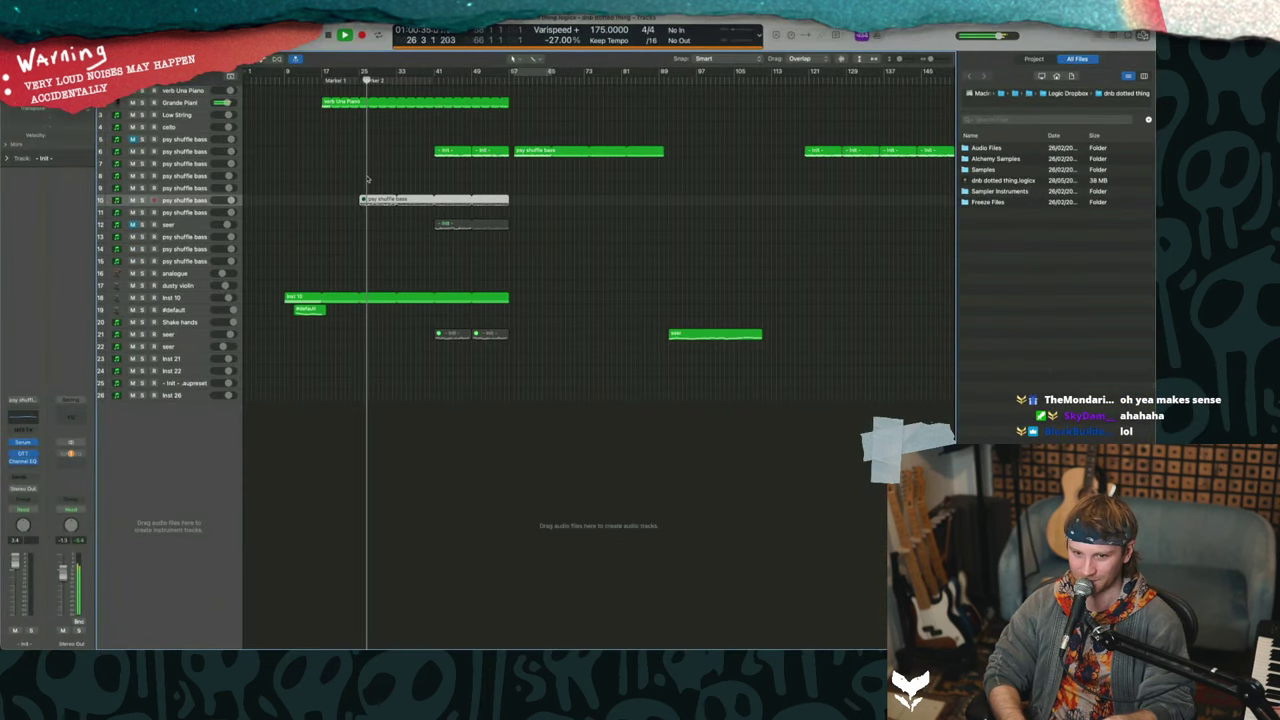
- Unmute the psy shuffle bass region on track 10 while the arrangement plays
{"action": "key", "text": "alt+m"}
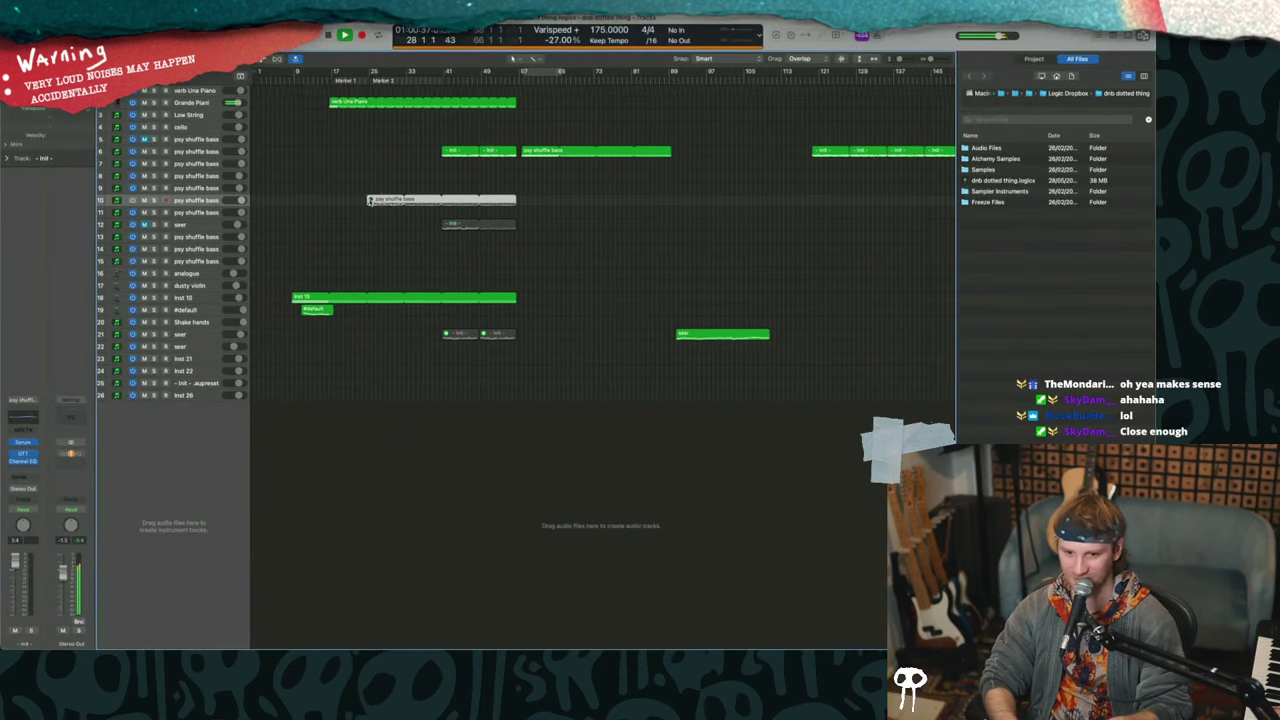
{"action": "key", "text": "ctrl+m"}
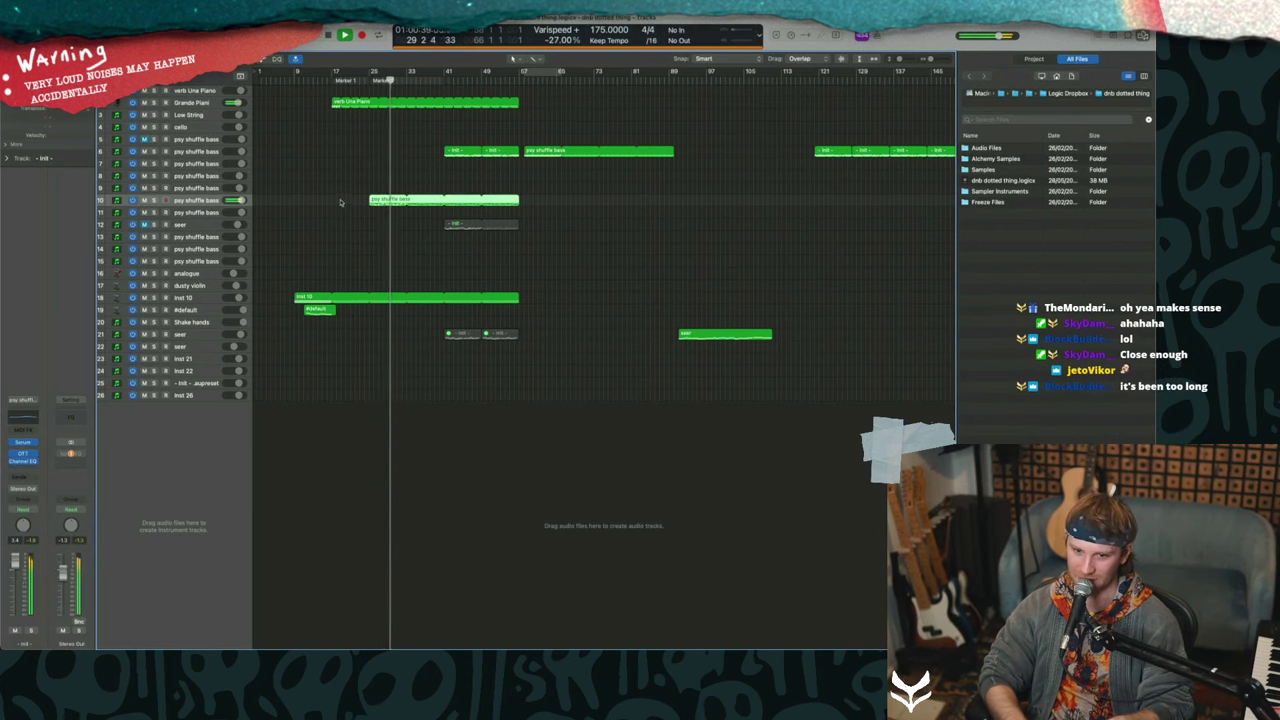
{"action": "scroll", "coordinate": [363, 213], "scroll_direction": "up", "scroll_amount": 10}
{"action": "scroll", "coordinate": [363, 213], "scroll_direction": "down", "scroll_amount": 10}
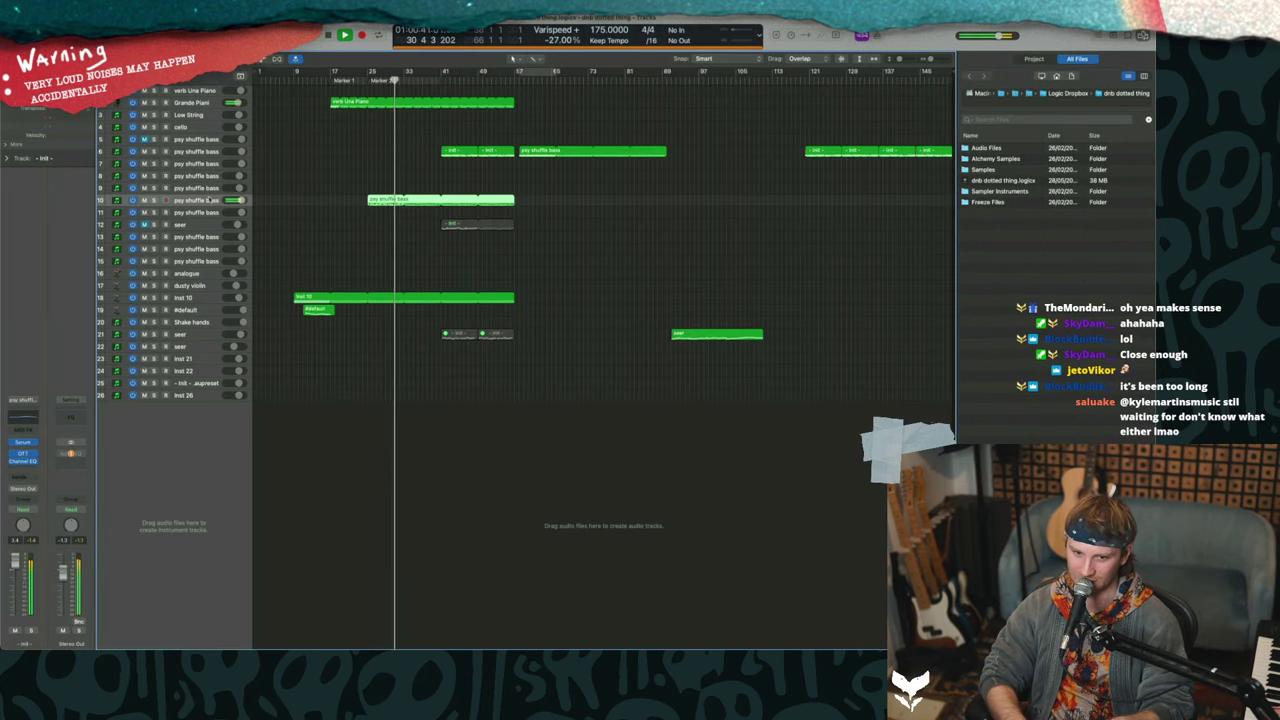
- Unmute the region on seer track 12 and lower that track's volume as it plays
{"action": "left_click", "coordinate": [183, 225]}
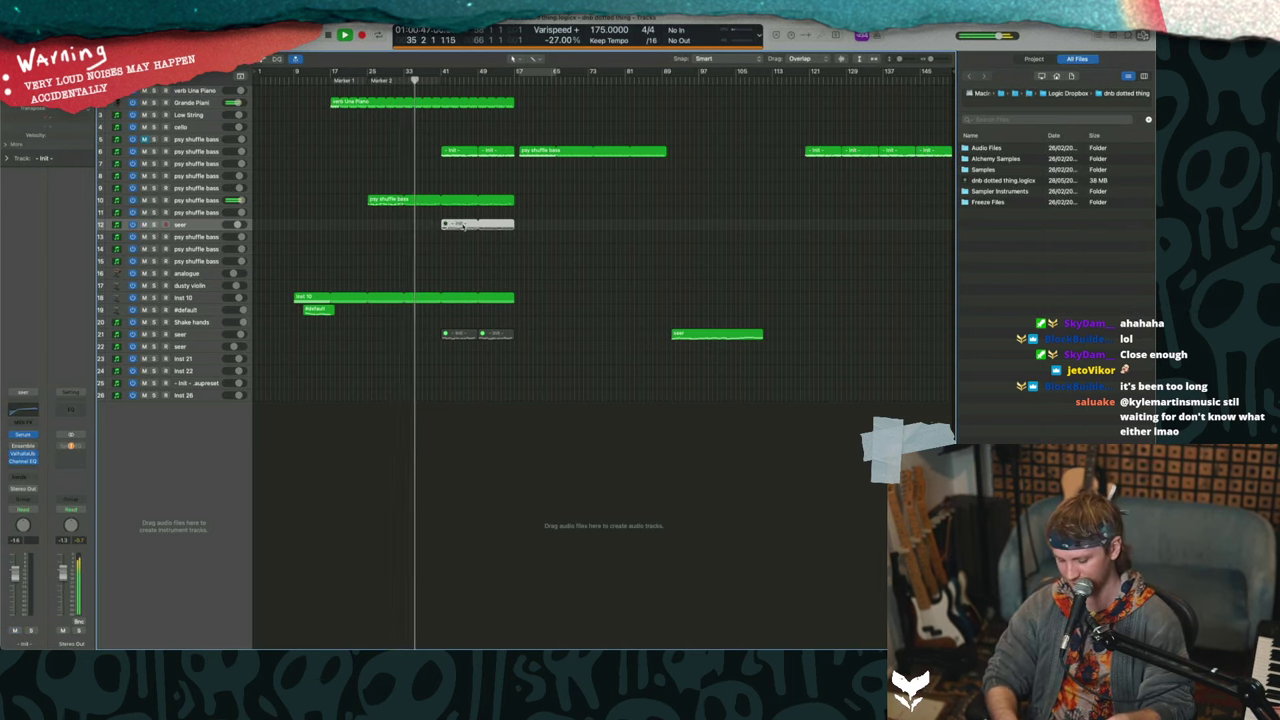
{"action": "key", "text": "ctrl+m"}
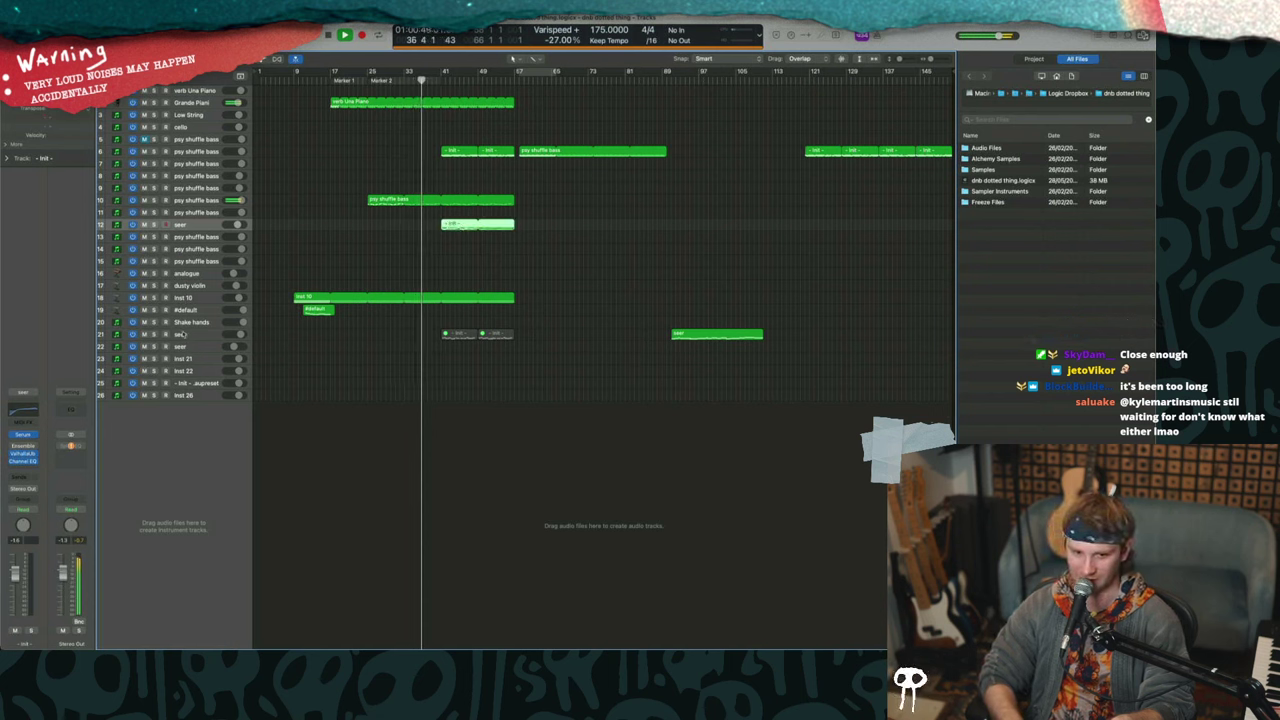
{"action": "left_click", "coordinate": [422, 331]}
{"action": "left_click", "coordinate": [199, 224]}
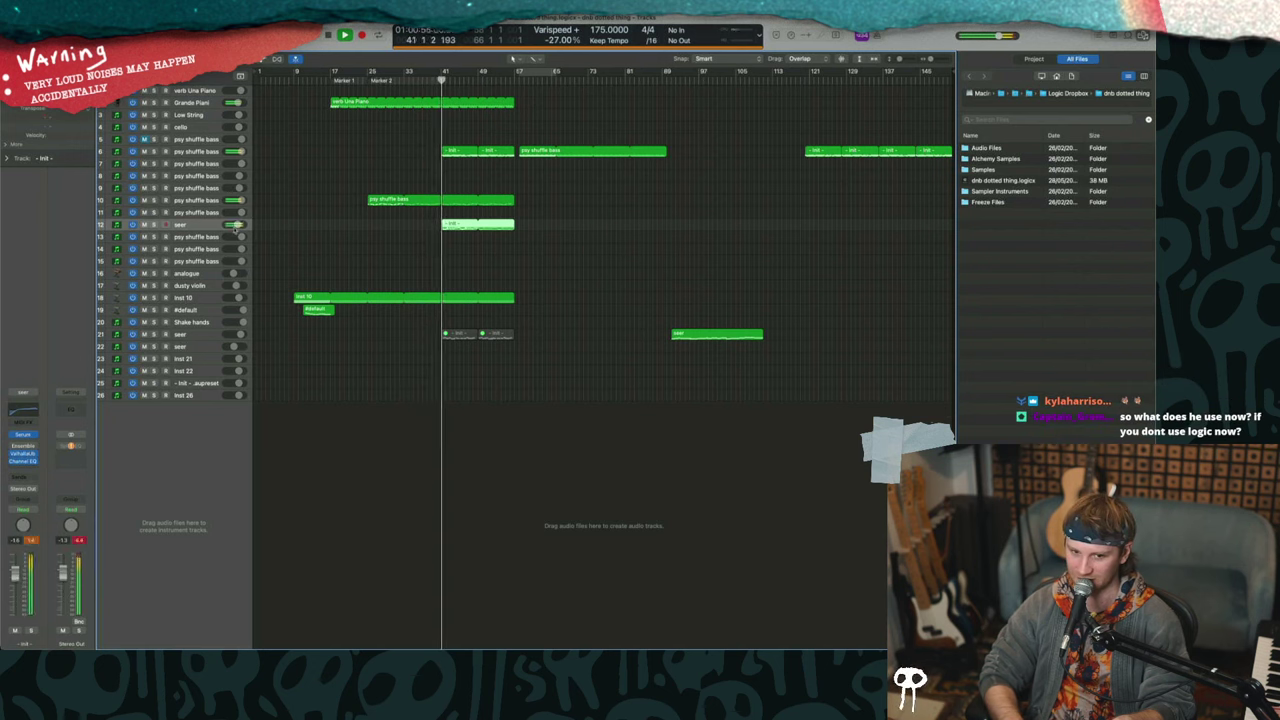
{"action": "left_click_drag", "start_coordinate": [238, 225], "coordinate": [234, 225]}
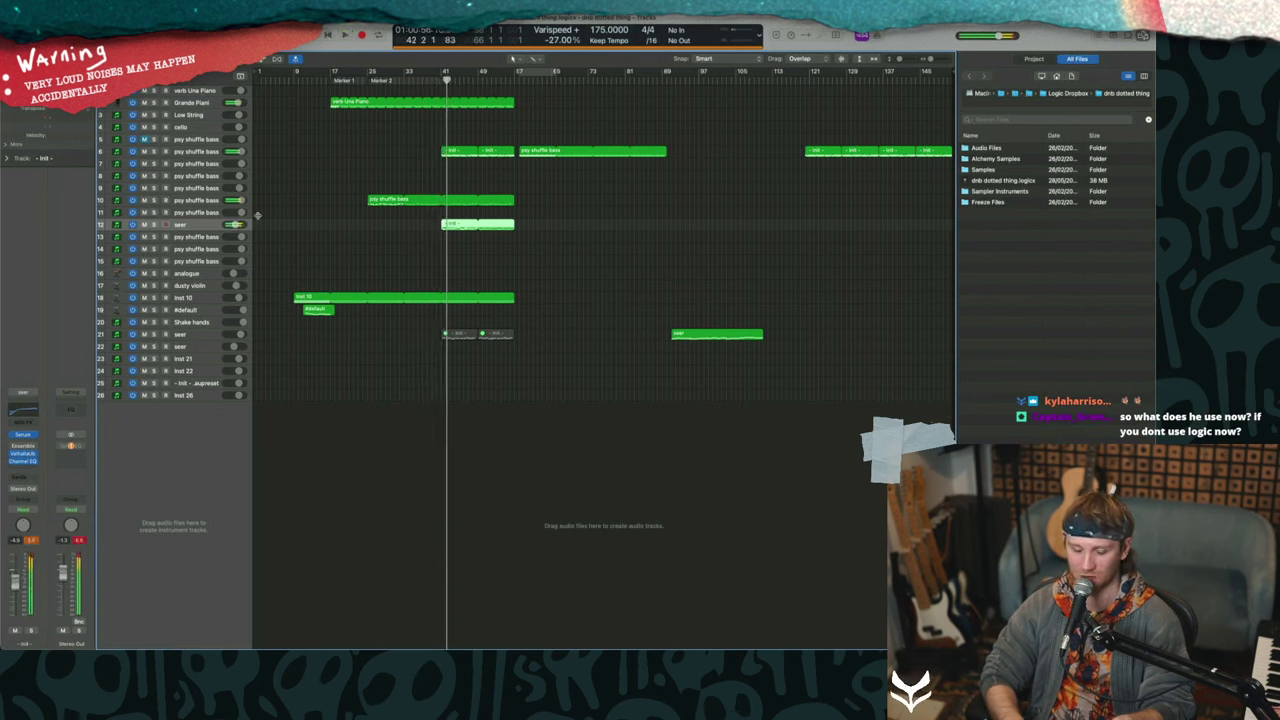
- Mute the seer region on track 12 again and audition the arrangement from about bar 57
{"action": "key", "text": "ctrl+m"}
{"action": "key", "text": "space"}
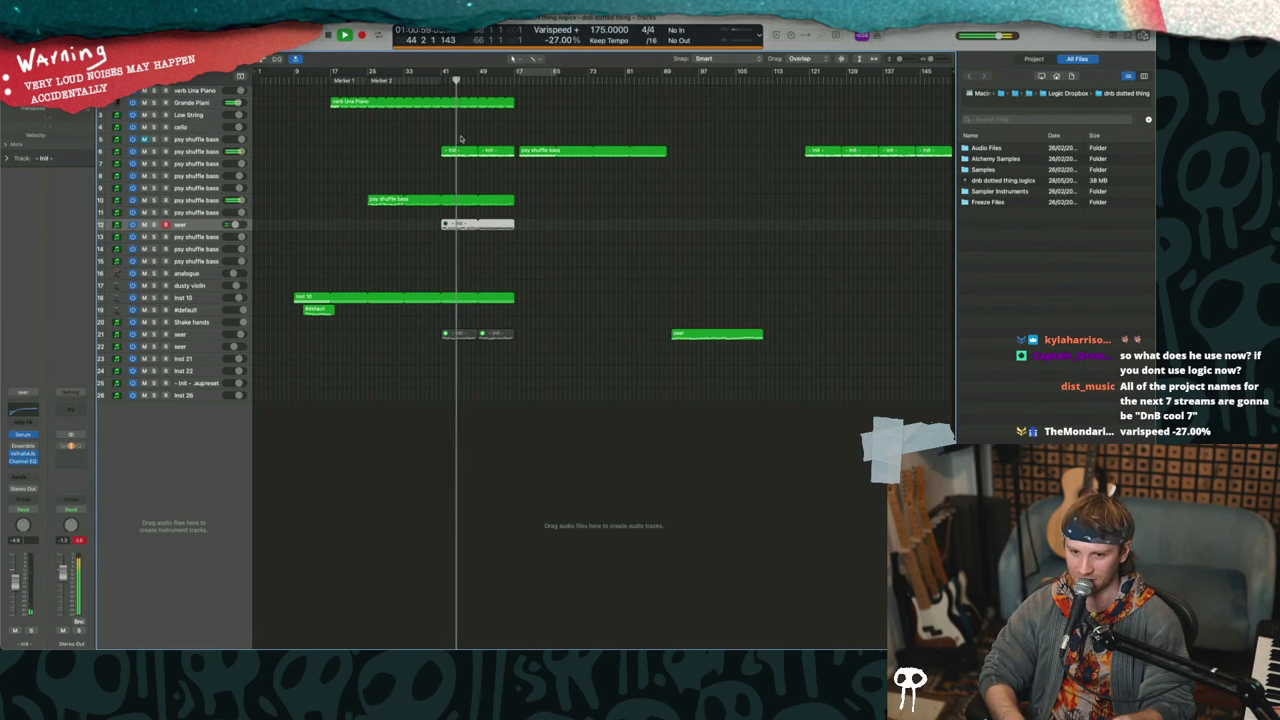
{"action": "scroll", "coordinate": [461, 139], "scroll_direction": "up", "scroll_amount": 10}
{"action": "scroll", "coordinate": [461, 139], "scroll_direction": "down", "scroll_amount": 10}
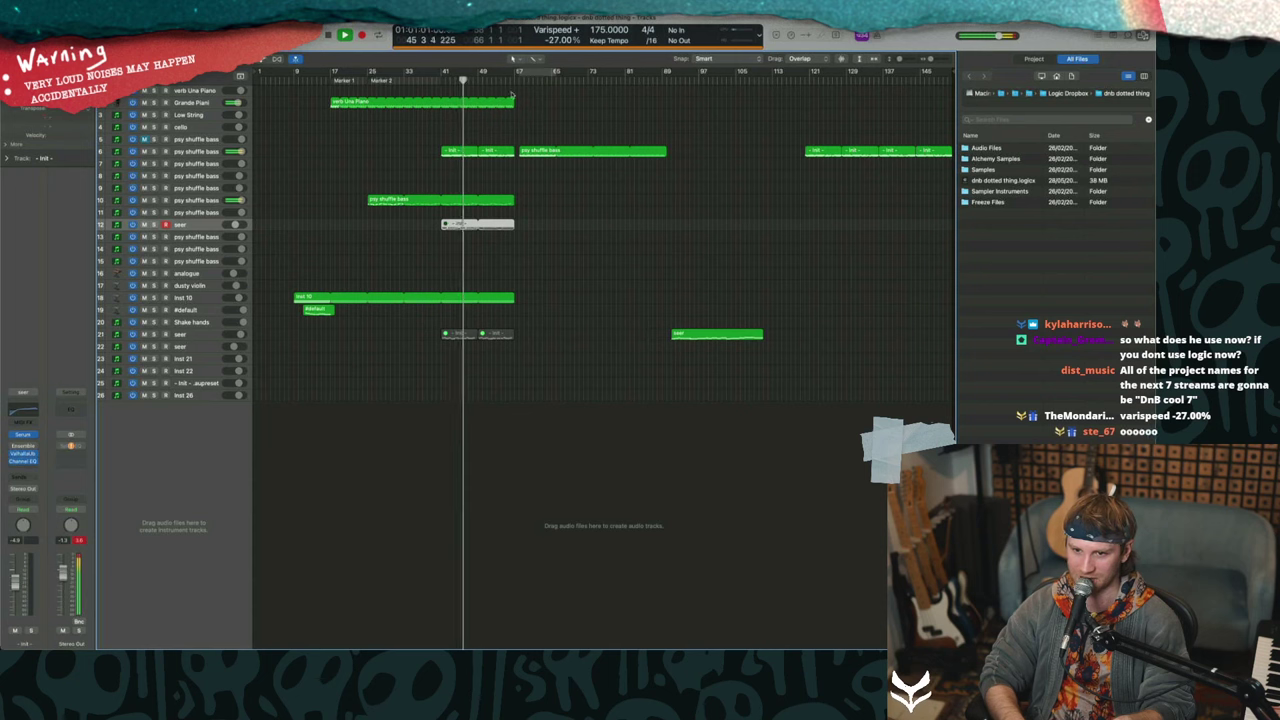
{"action": "left_click", "coordinate": [516, 79]}
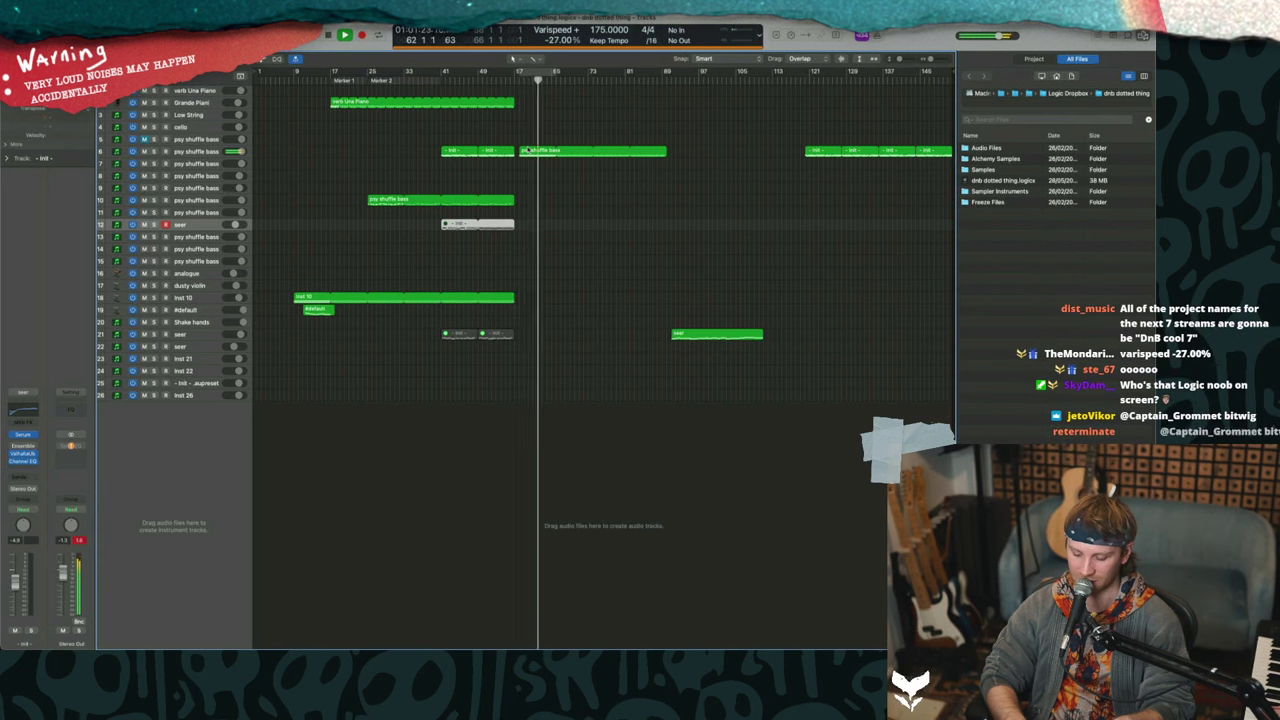
{"action": "key", "text": "space"}
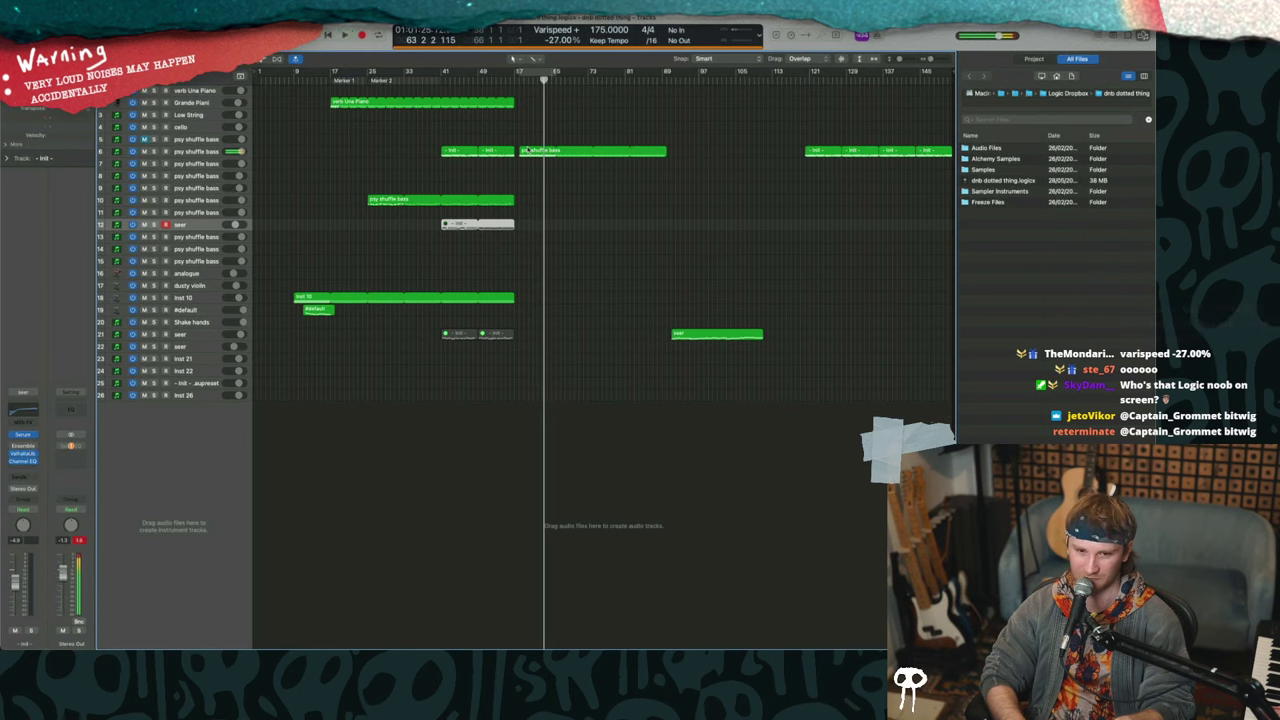
- Close the dnb dotted thing project and go back to the Logic Dropbox folder
{"action": "key", "text": "super+w"}
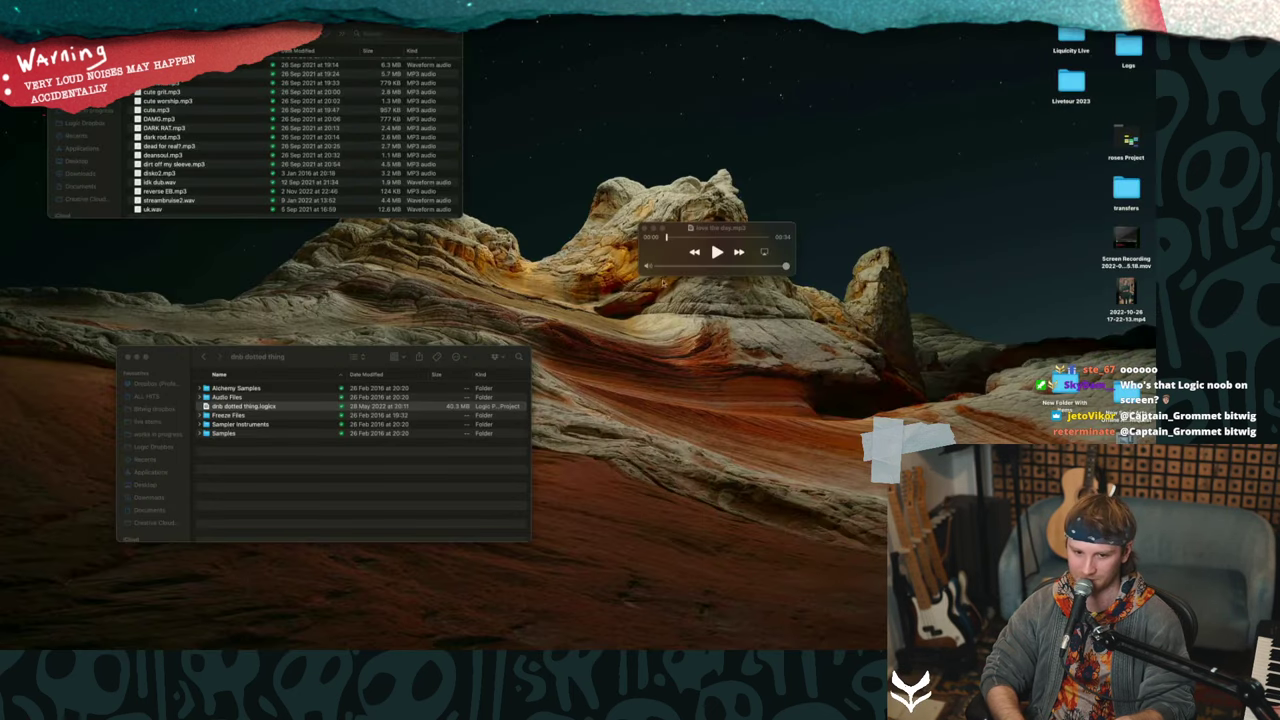
{"action": "left_click", "coordinate": [199, 356]}
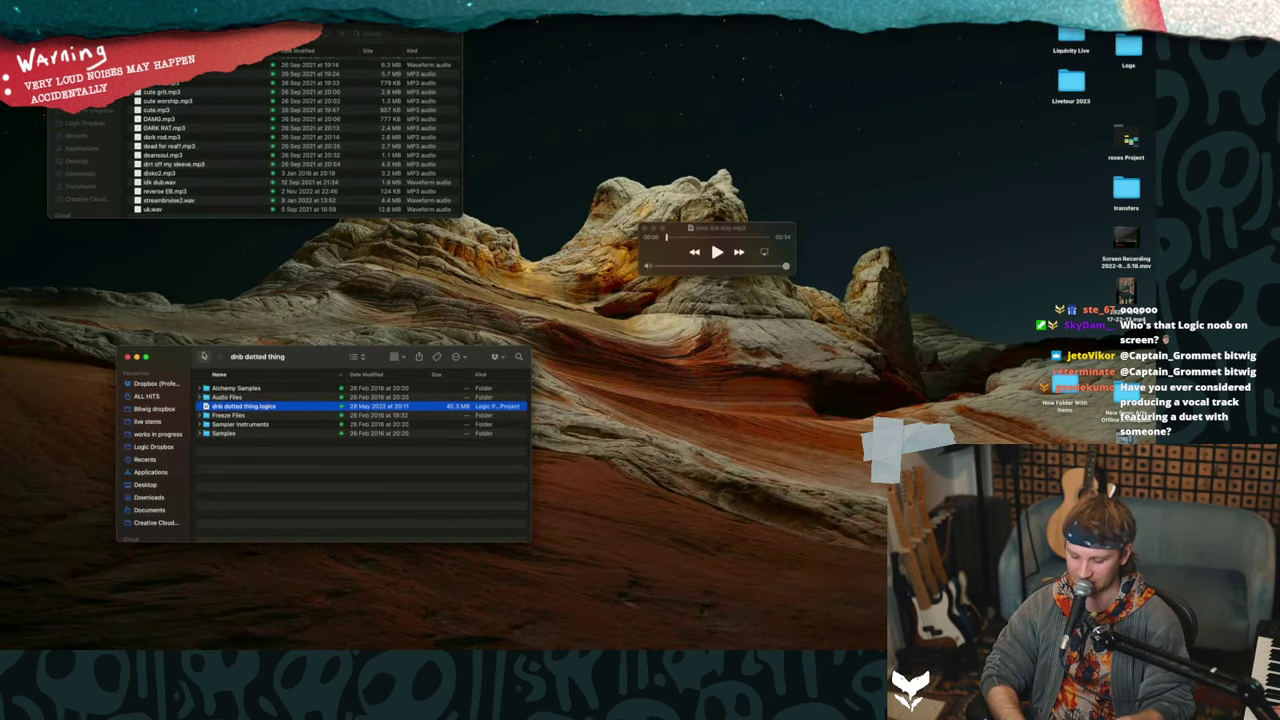
{"action": "left_click", "coordinate": [204, 356]}
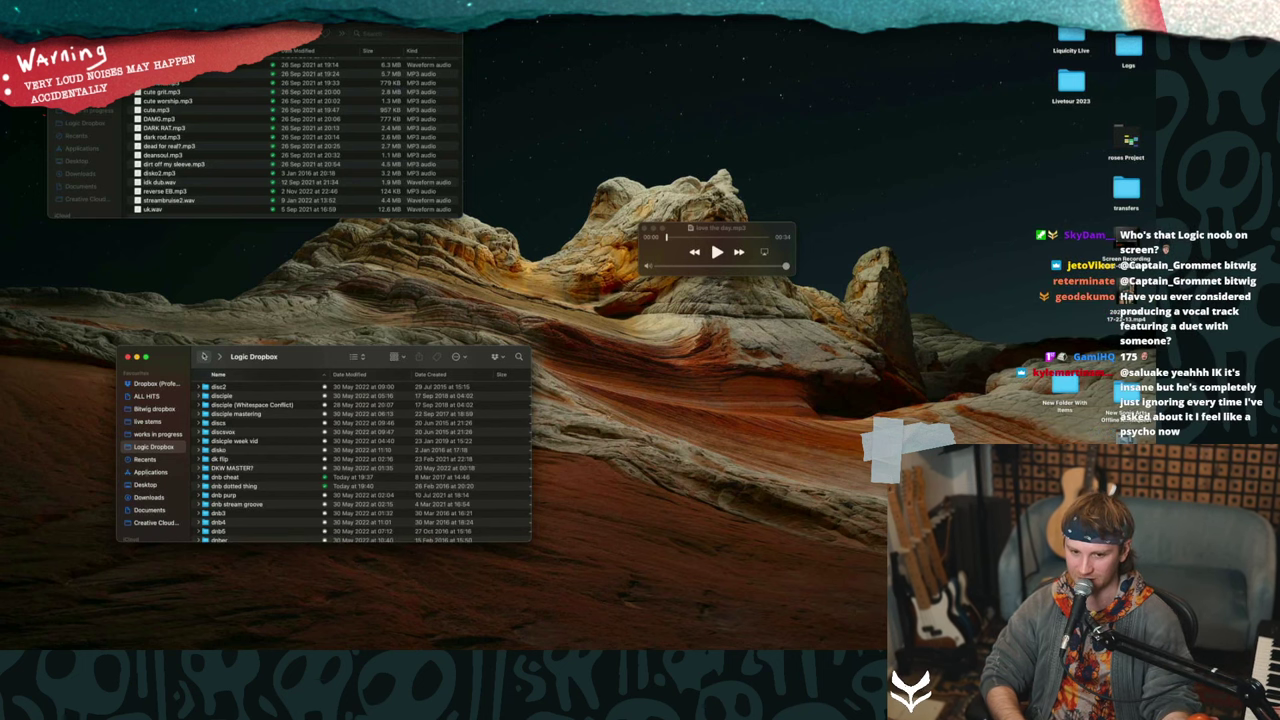
- Make the dnb purp folder available offline through Dropbox and close the leftover audio player window
{"action": "scroll", "coordinate": [287, 498], "scroll_direction": "down", "scroll_amount": 1}
{"action": "right_click", "coordinate": [291, 487]}
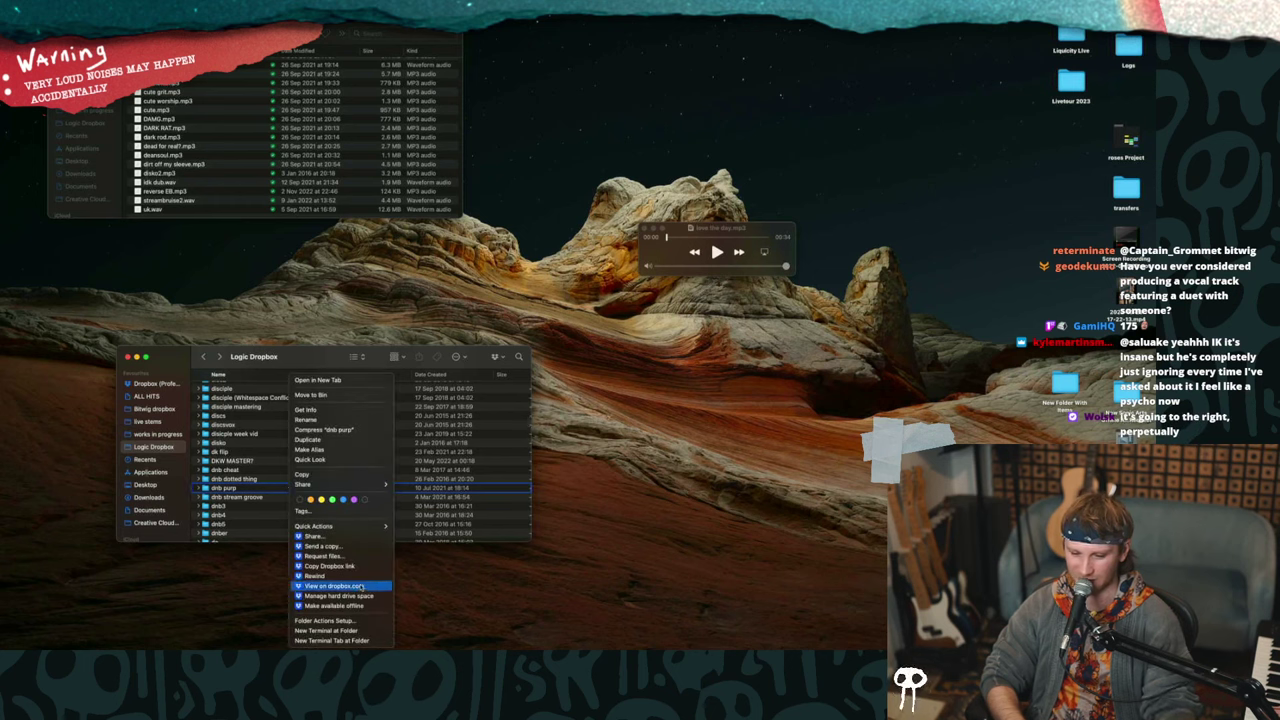
{"action": "left_click", "coordinate": [353, 607]}
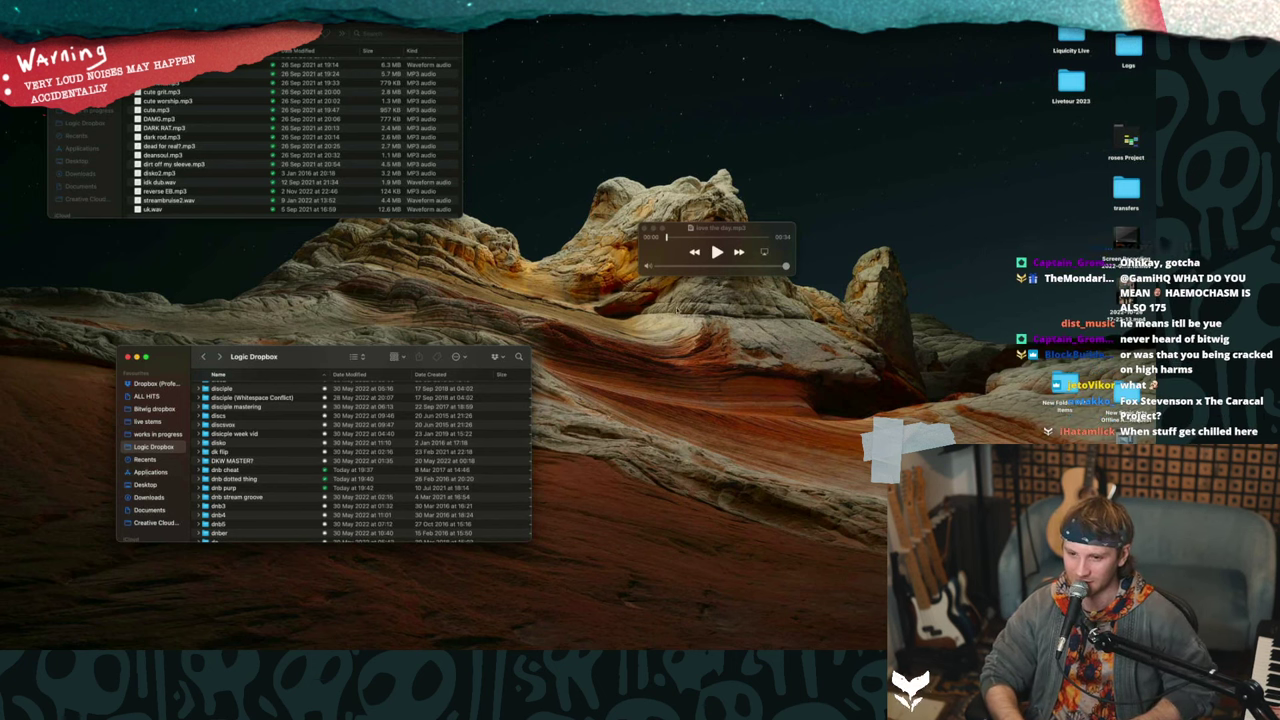
{"action": "left_click", "coordinate": [639, 230]}
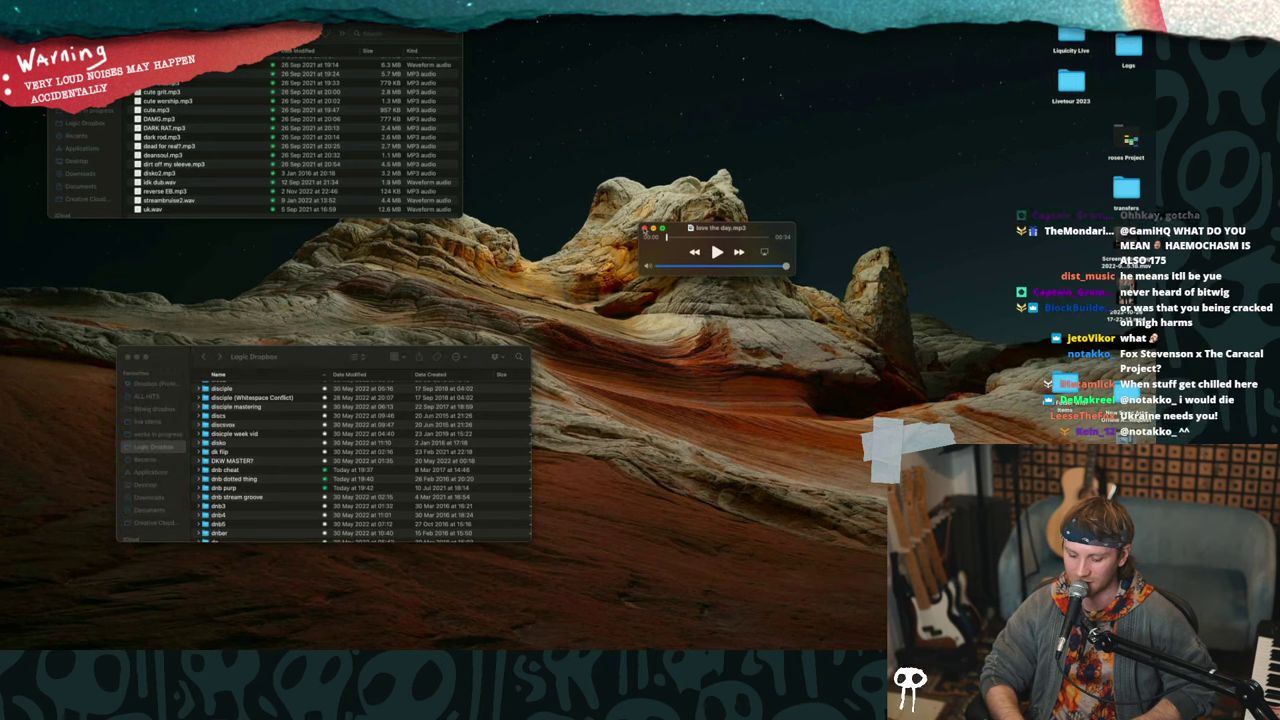
{"action": "left_click", "coordinate": [644, 229]}
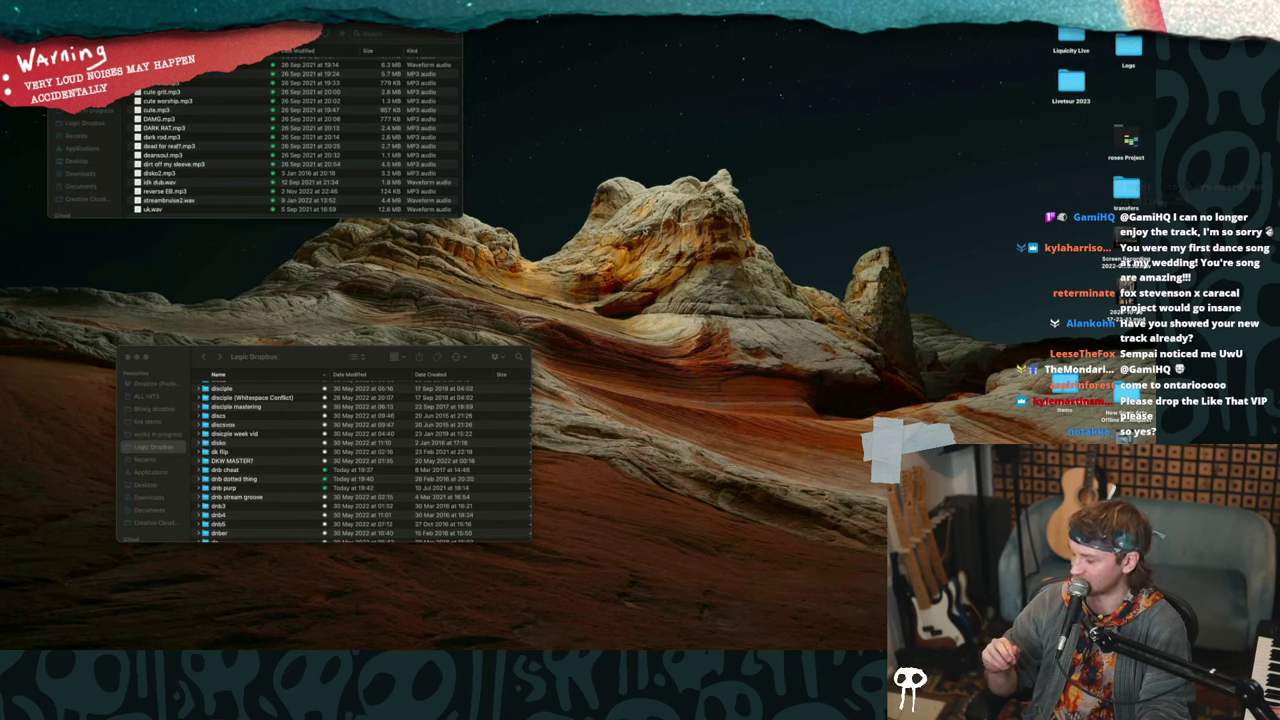
- Open the dnb purp.logicx project from the dnb purp folder
{"action": "double_click", "coordinate": [223, 489]}
{"action": "double_click", "coordinate": [279, 396]}
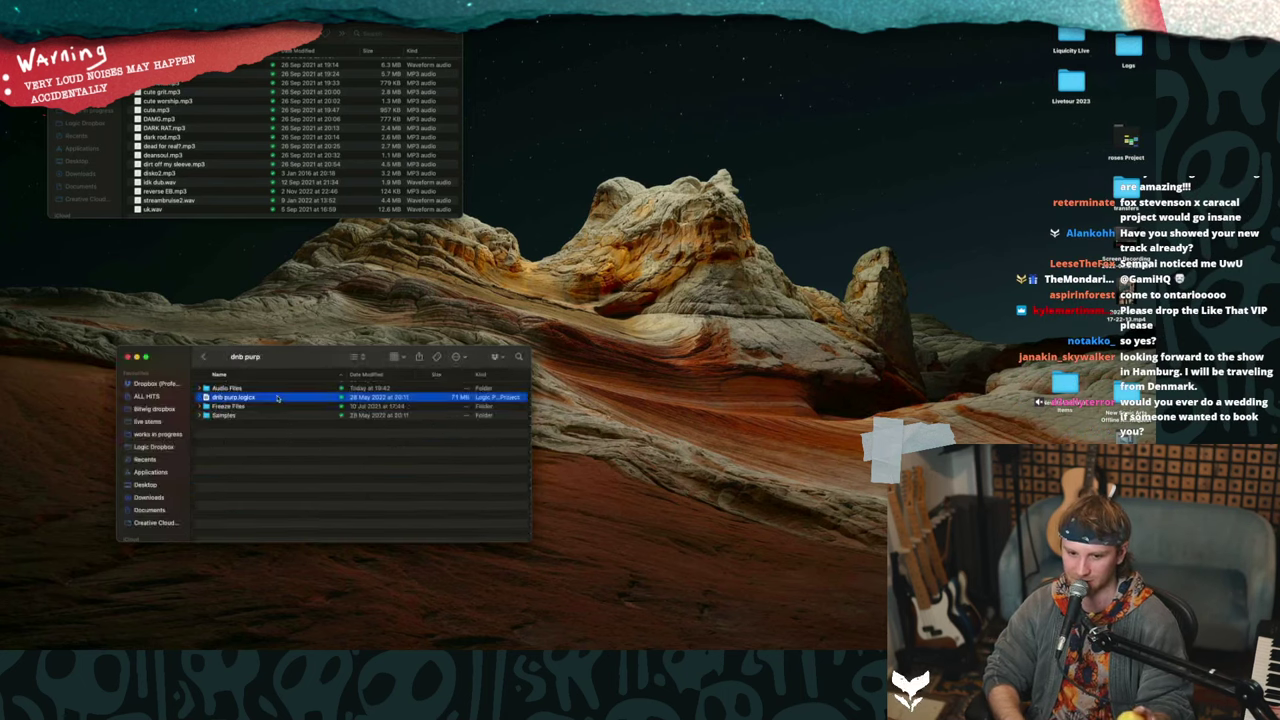
{"action": "left_click", "coordinate": [568, 234]}
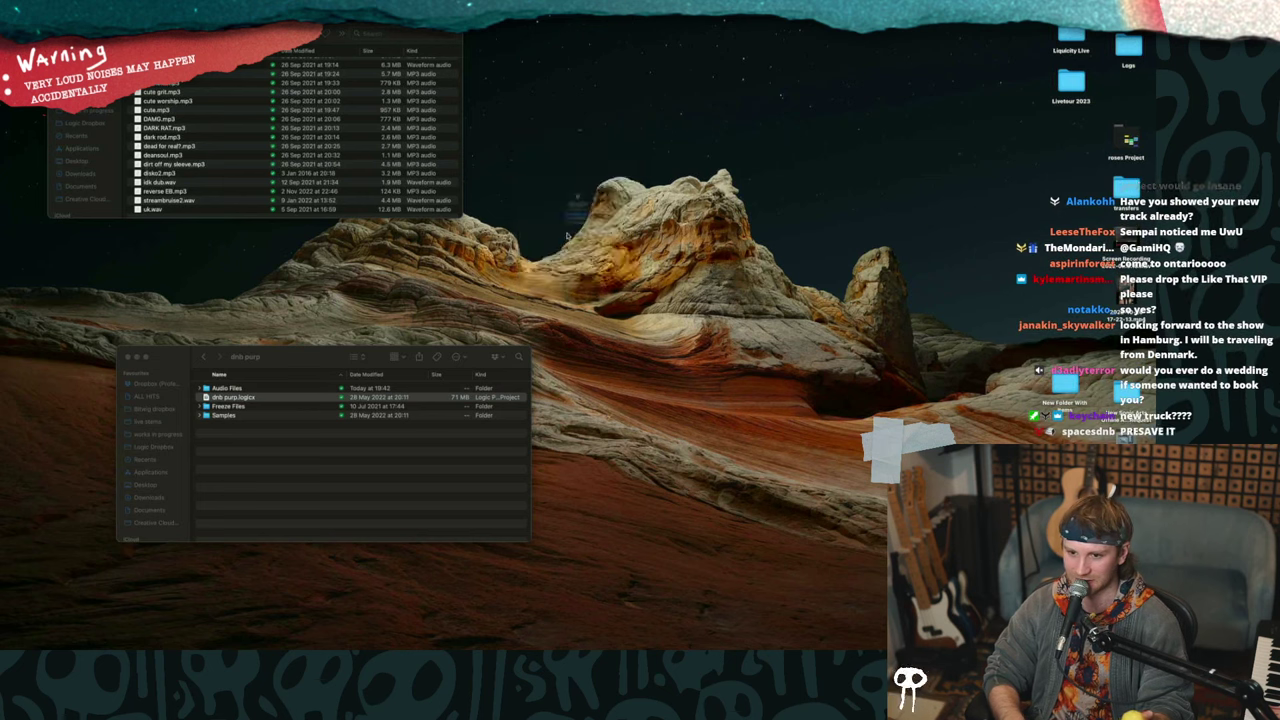
{"action": "left_click", "coordinate": [576, 249]}
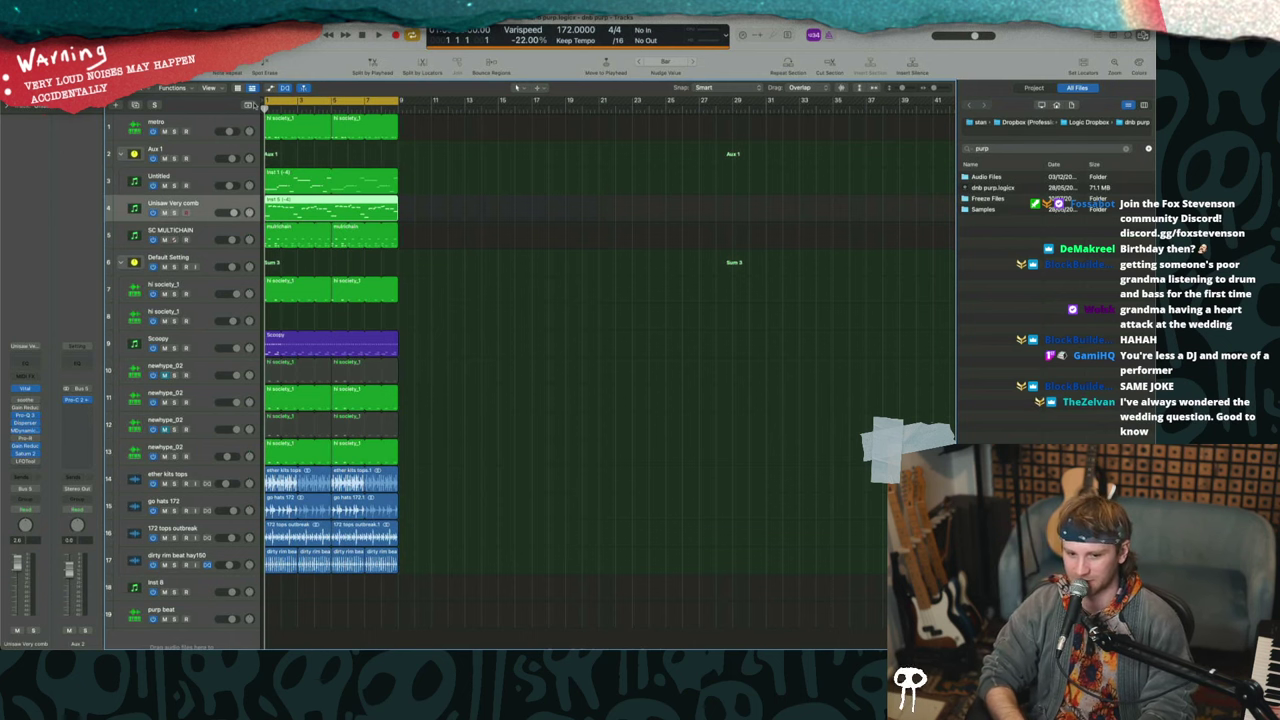
- Examine the tracks and regions in the dnb purp arrangement
{"action": "scroll", "coordinate": [317, 210], "scroll_direction": "up", "scroll_amount": 1}
{"action": "scroll", "coordinate": [317, 210], "scroll_direction": "up", "scroll_amount": 5}
{"action": "scroll", "coordinate": [317, 210], "scroll_direction": "down", "scroll_amount": 6}
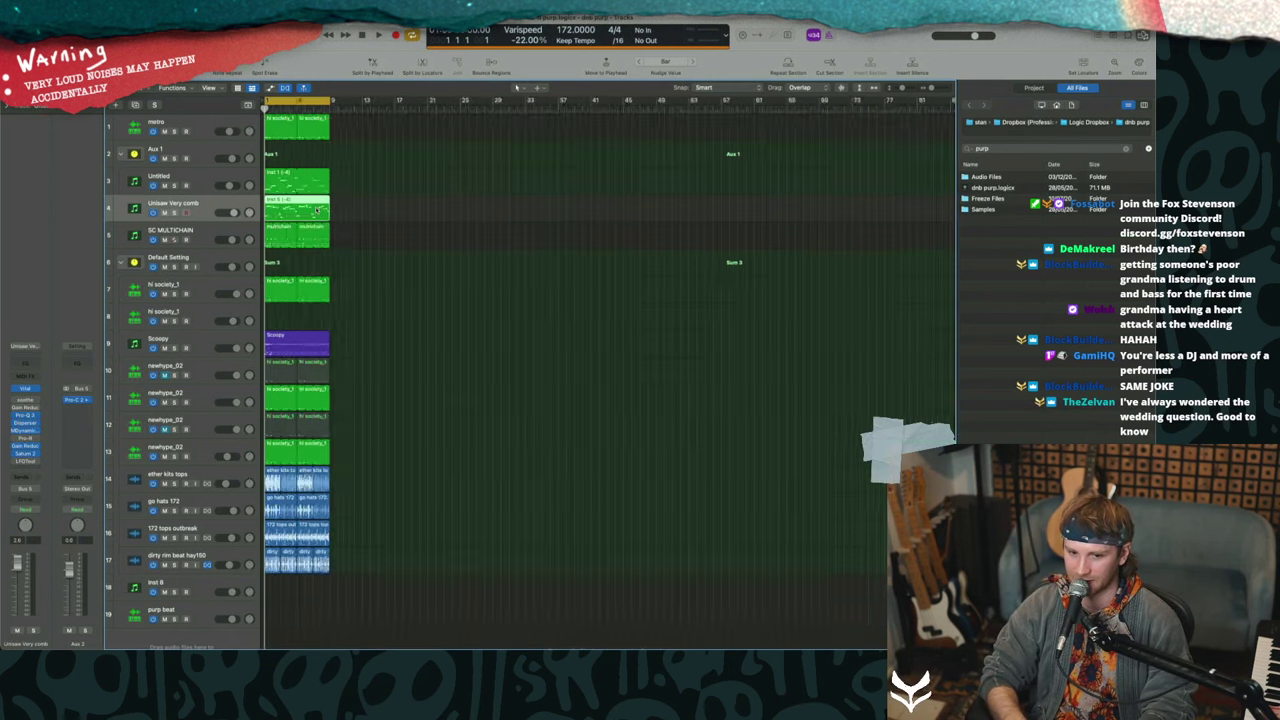
{"action": "scroll", "coordinate": [317, 210], "scroll_direction": "up", "scroll_amount": 6}
{"action": "scroll", "coordinate": [317, 210], "scroll_direction": "down", "scroll_amount": 1}
{"action": "scroll", "coordinate": [317, 210], "scroll_direction": "down", "scroll_amount": 10}
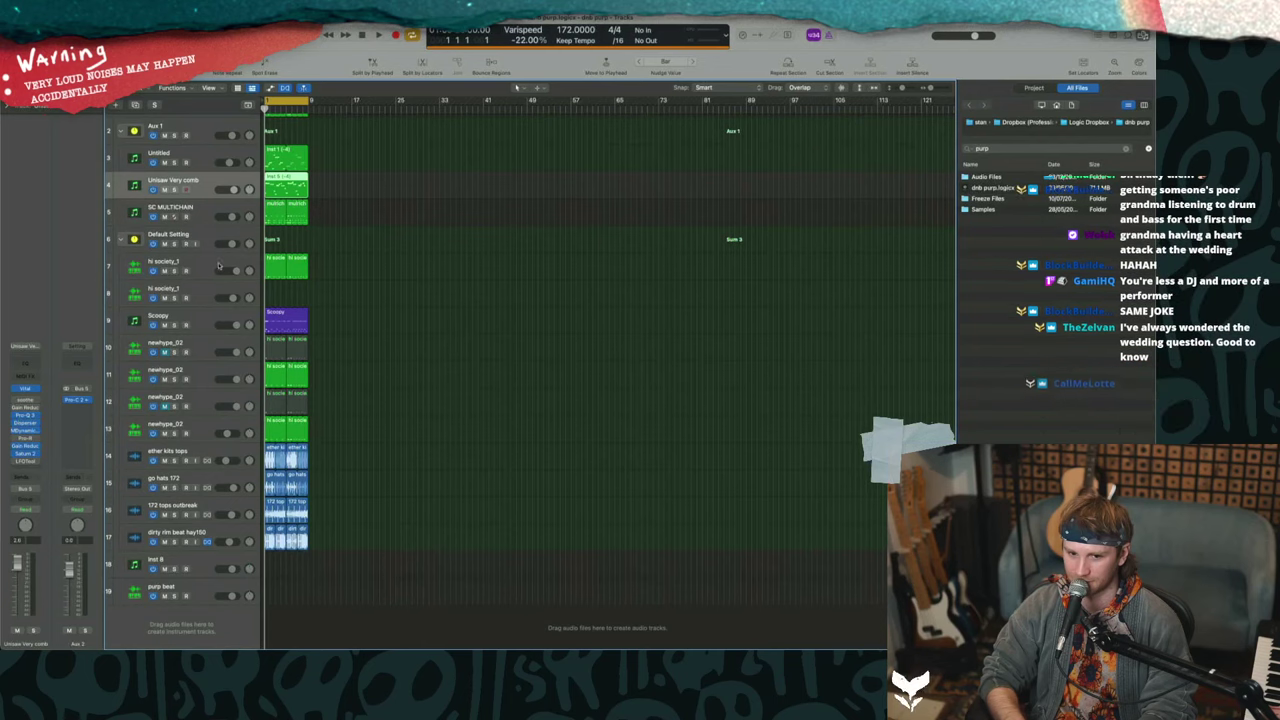
{"action": "scroll", "coordinate": [293, 290], "scroll_direction": "up", "scroll_amount": 5}
{"action": "scroll", "coordinate": [347, 307], "scroll_direction": "left", "scroll_amount": 1}
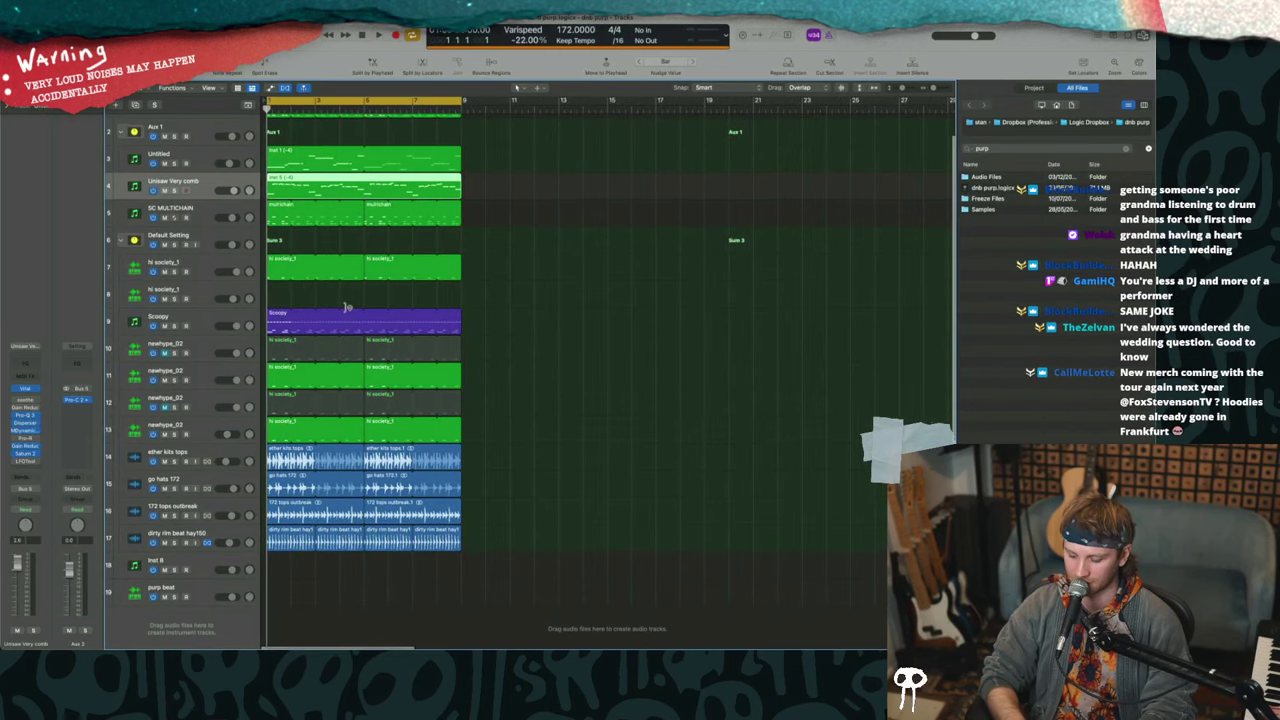
{"action": "scroll", "coordinate": [345, 306], "scroll_direction": "right", "scroll_amount": 1}
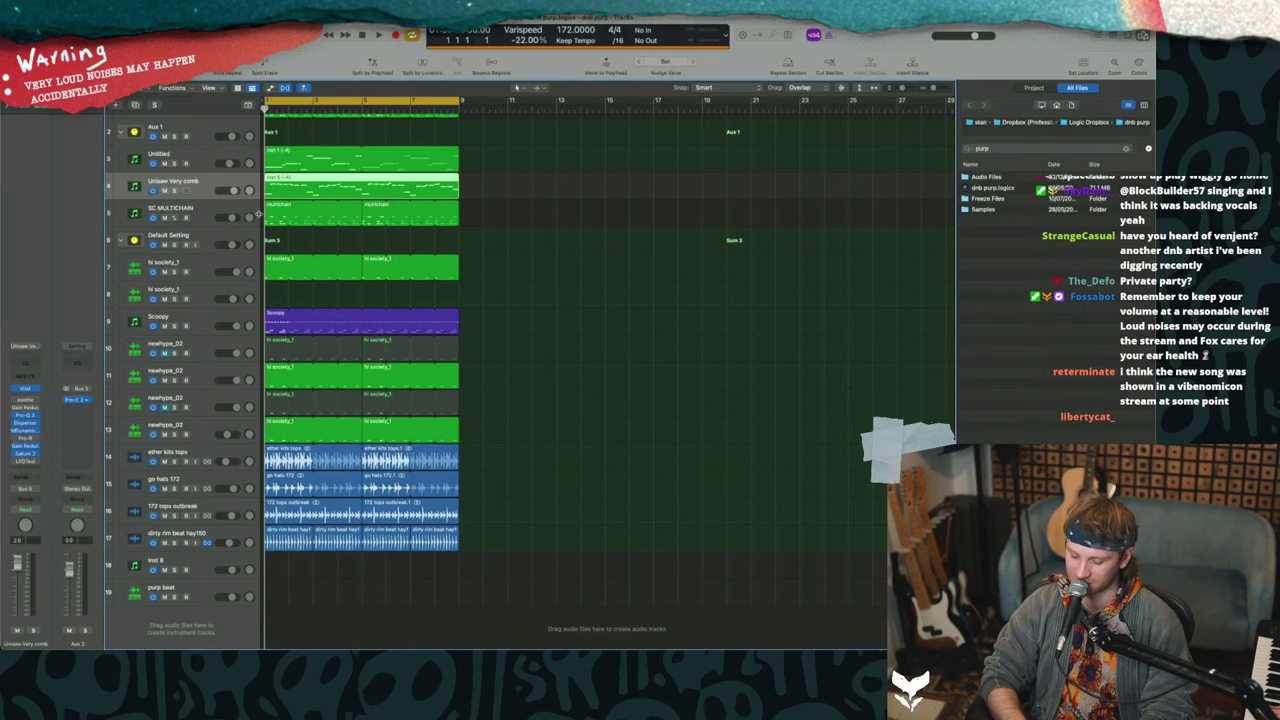
- Select the purp beat track and view the ClipShifter plug-in on the CLIP N SCOPE channel
{"action": "left_click", "coordinate": [141, 598]}
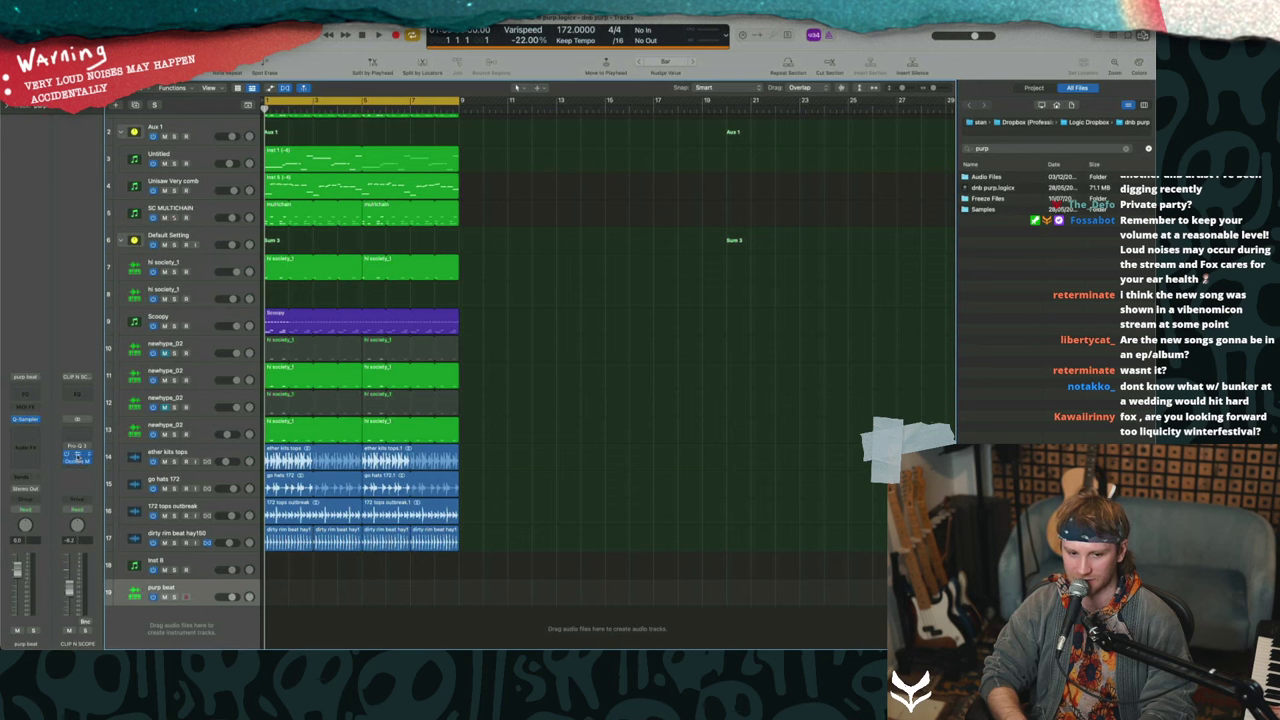
{"action": "left_click", "coordinate": [77, 455]}
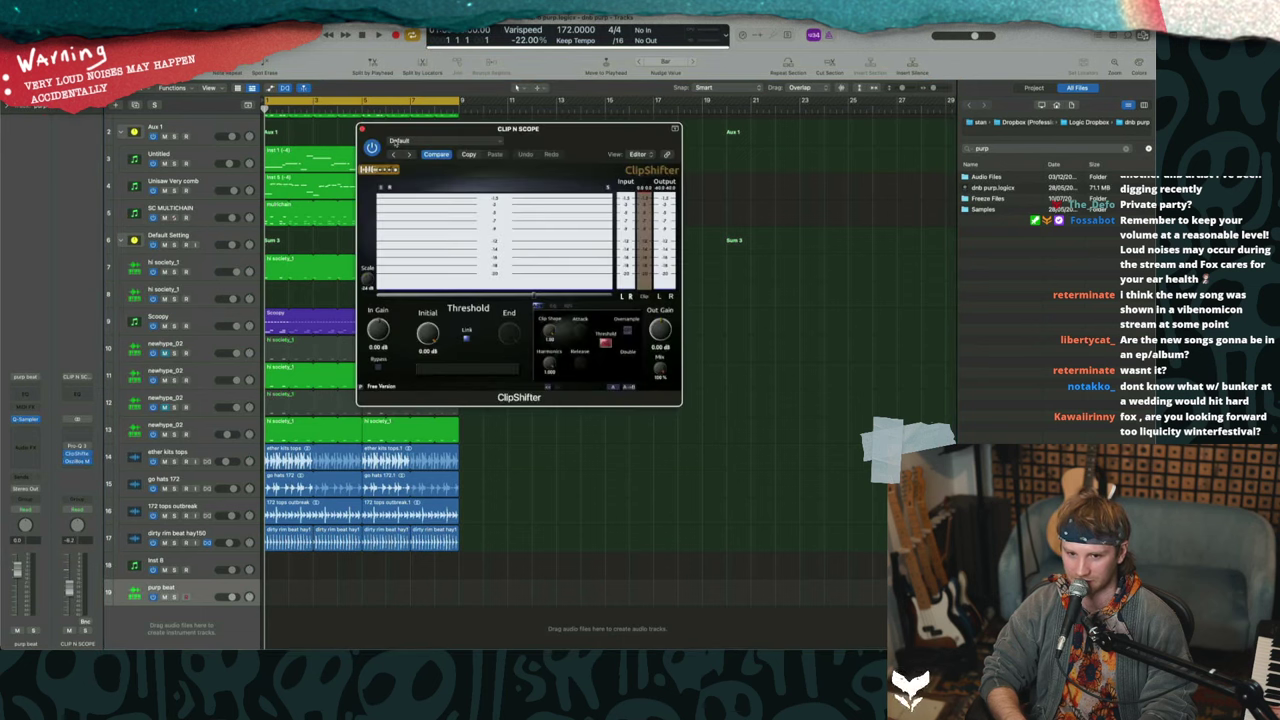
{"action": "left_click", "coordinate": [362, 130]}
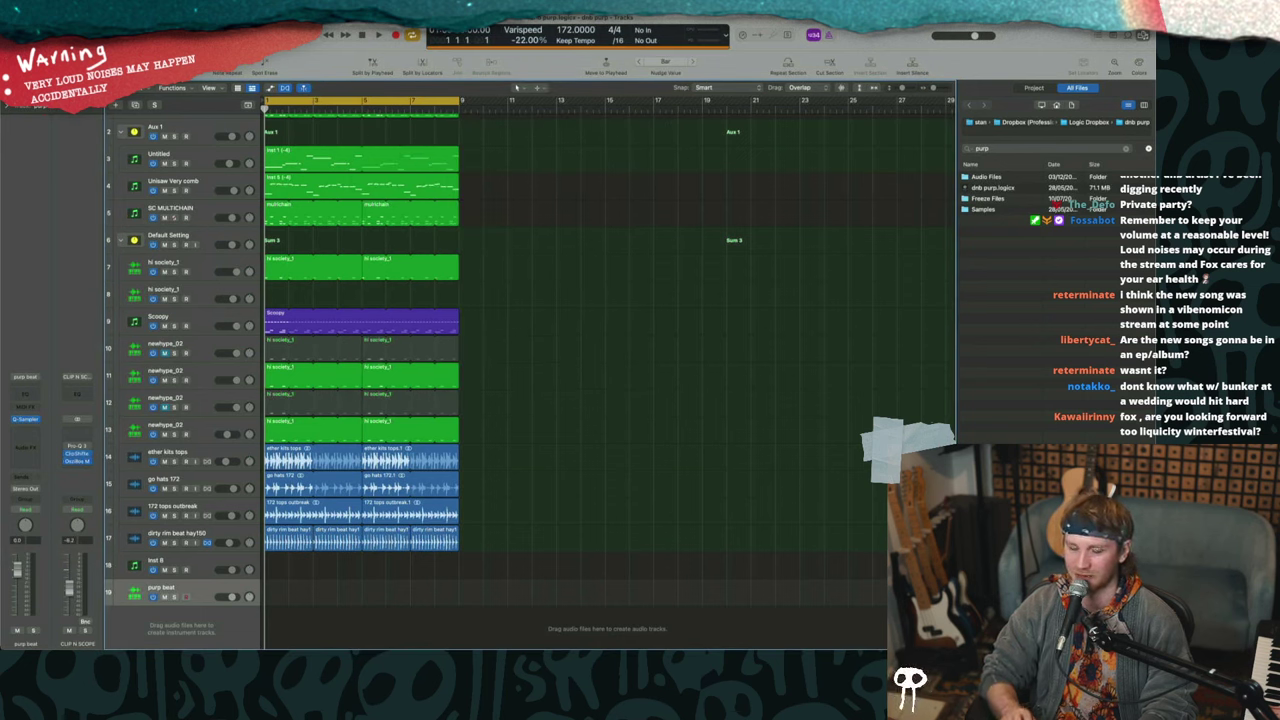
- Play the looped eight-bar section and watch it in the Oszillos Mega Scope plug-in on the CLIP N SCOPE channel
{"action": "key", "text": "space"}
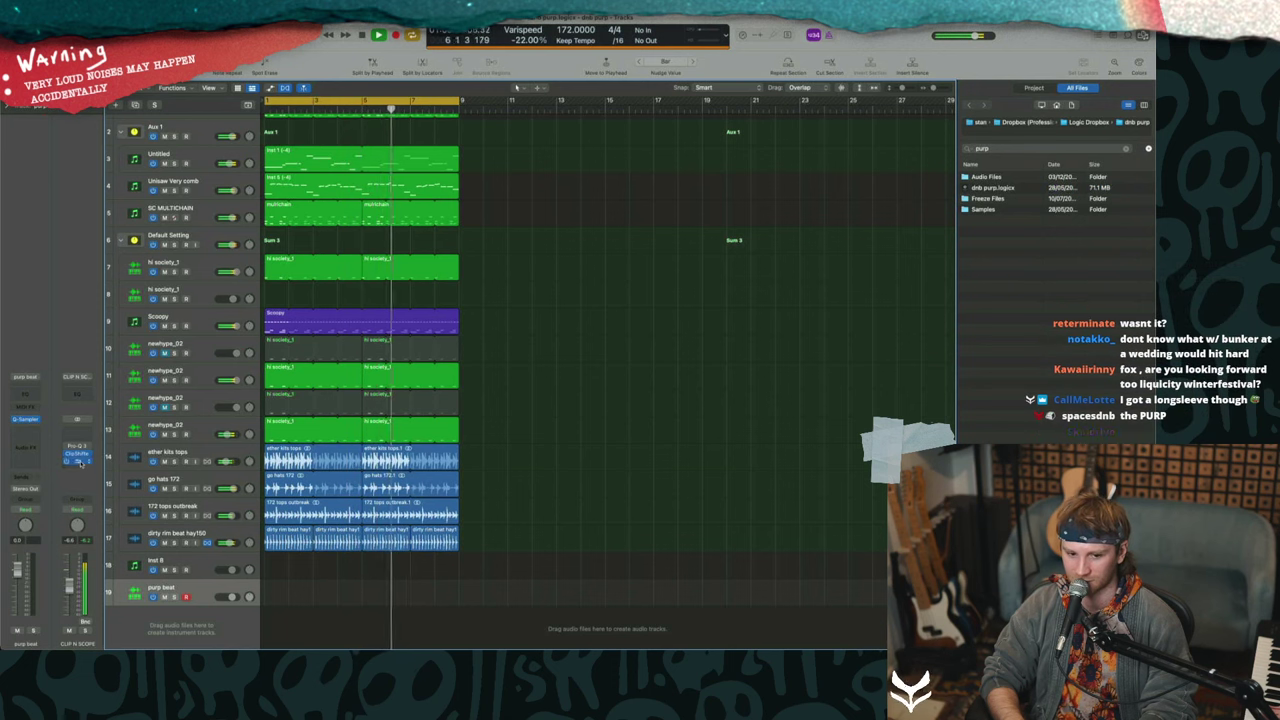
{"action": "left_click", "coordinate": [78, 461]}
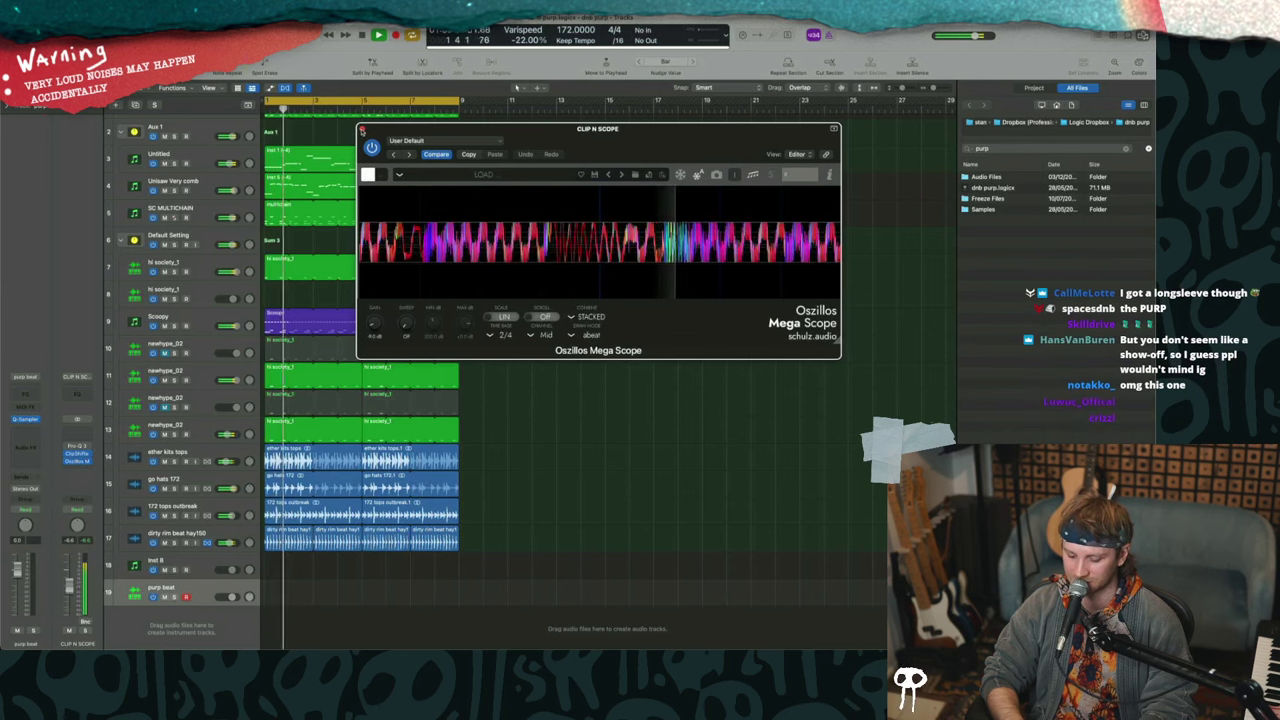
{"action": "left_click", "coordinate": [362, 130]}
{"action": "key", "text": "space"}
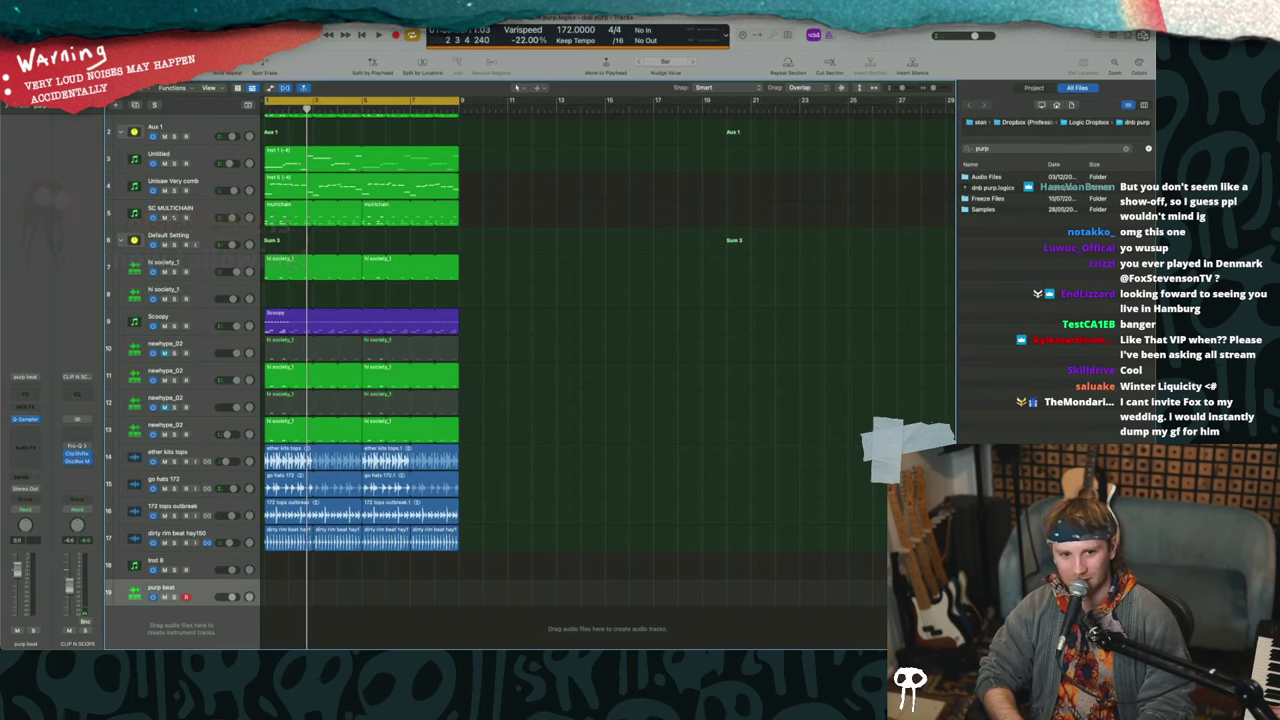
- Close the dnb purp project and return to the Logic Dropbox folder
{"action": "key", "text": "super+w"}
{"action": "left_click", "coordinate": [569, 254]}
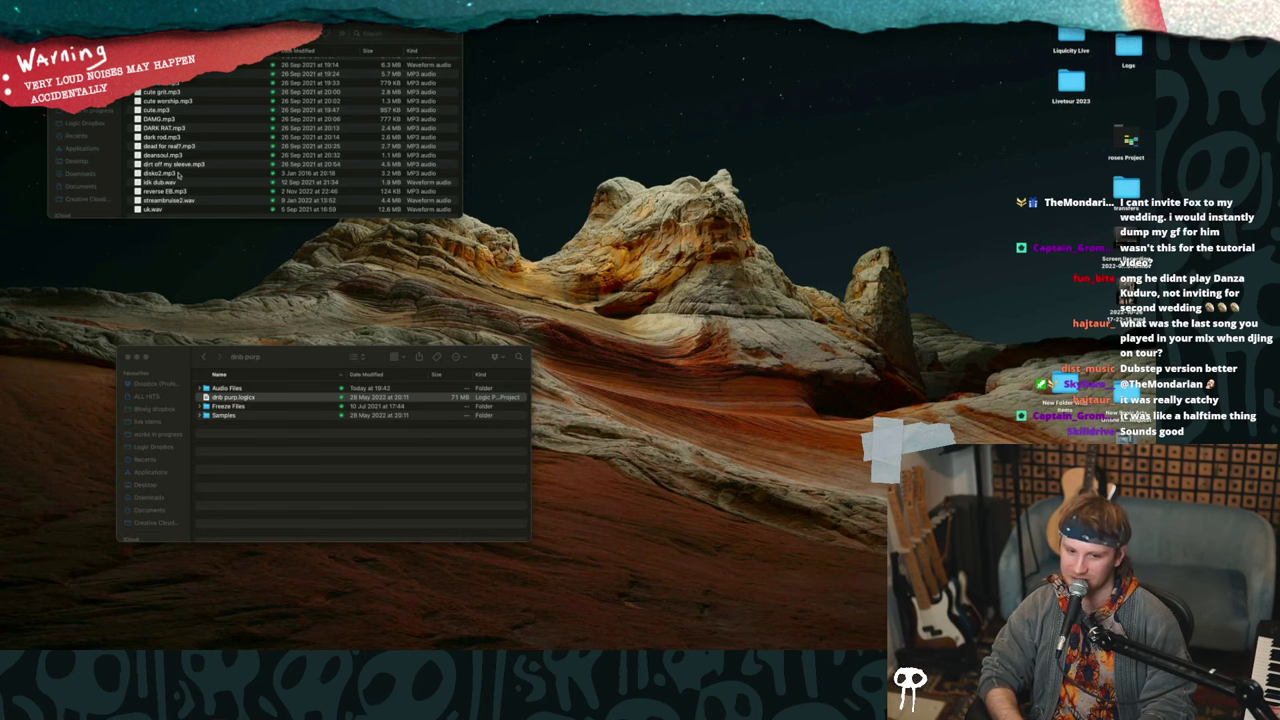
{"action": "left_click", "coordinate": [188, 352]}
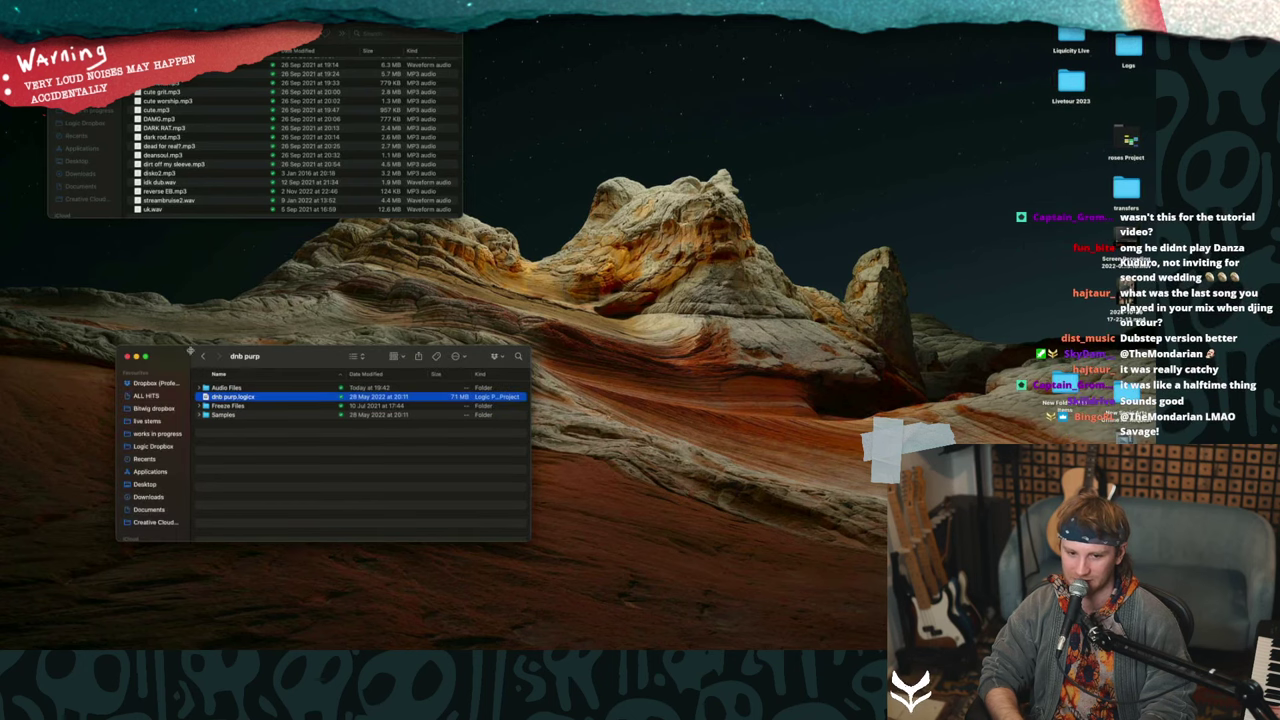
{"action": "left_click", "coordinate": [203, 356]}
- Make the dnb stream groove folder in Logic Dropbox available offline
{"action": "scroll", "coordinate": [233, 465], "scroll_direction": "up", "scroll_amount": 2}
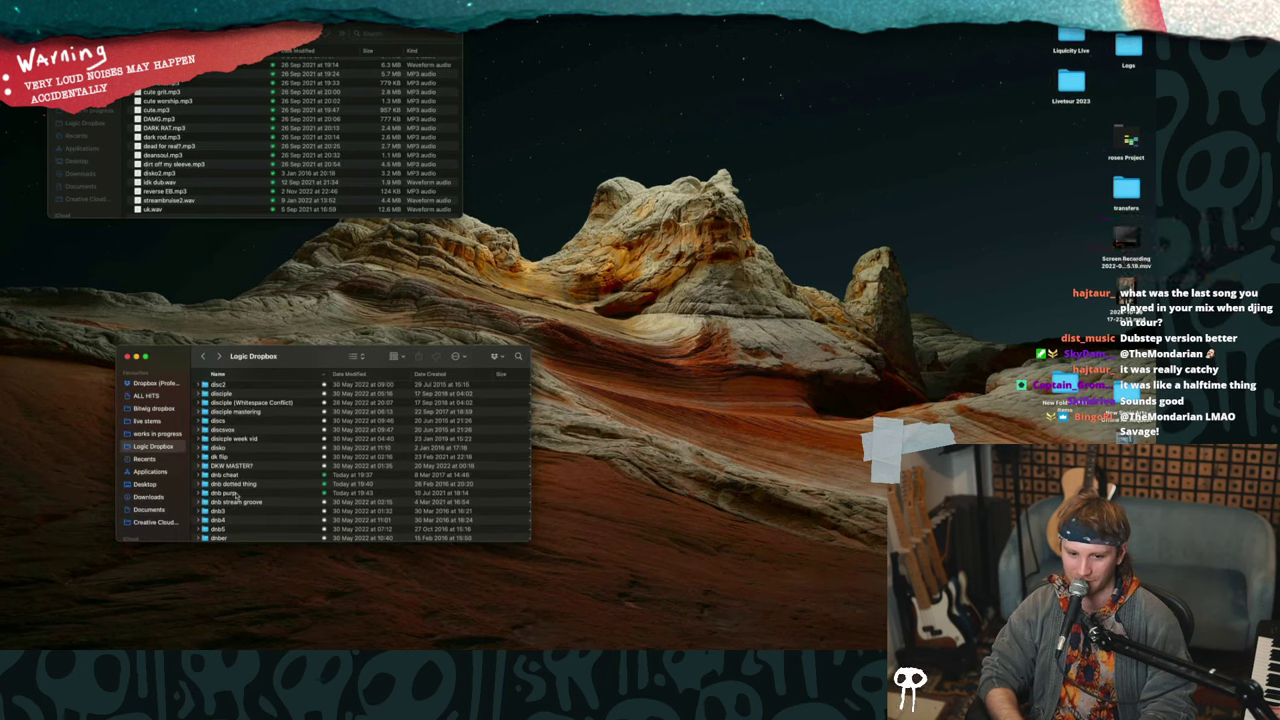
{"action": "scroll", "coordinate": [236, 500], "scroll_direction": "down", "scroll_amount": 2}
{"action": "right_click", "coordinate": [242, 476]}
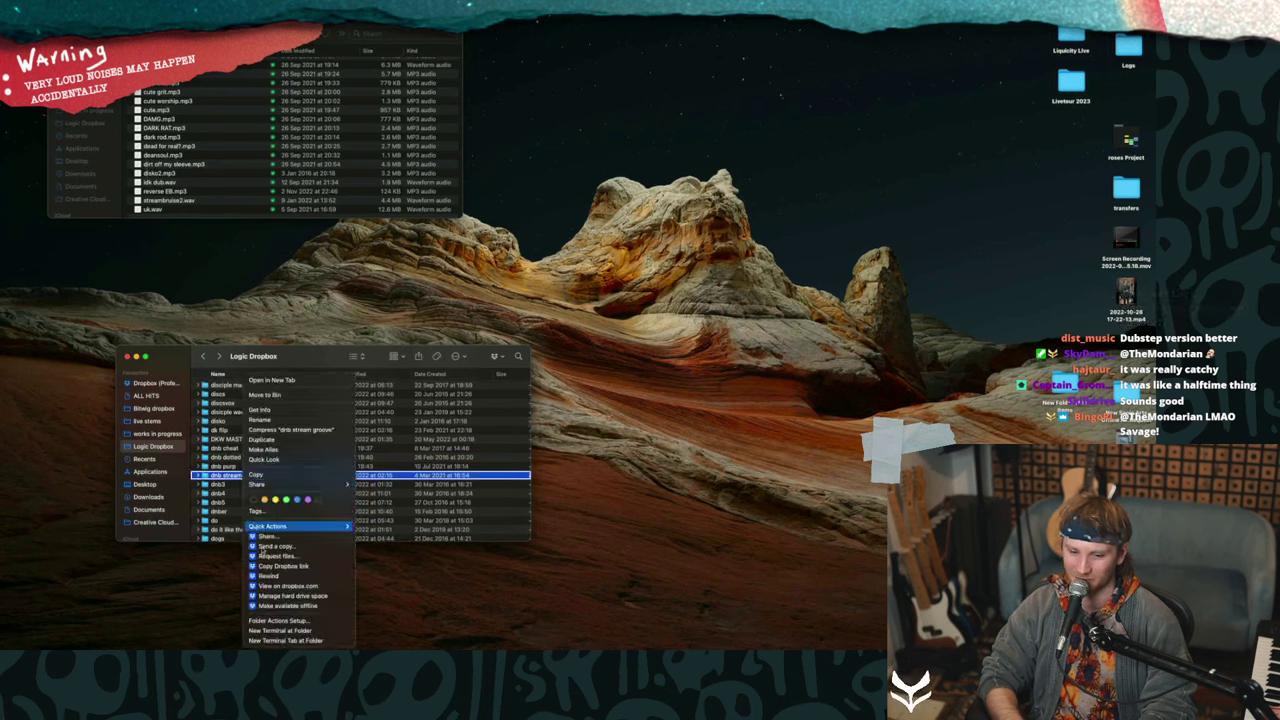
{"action": "left_click", "coordinate": [295, 607]}
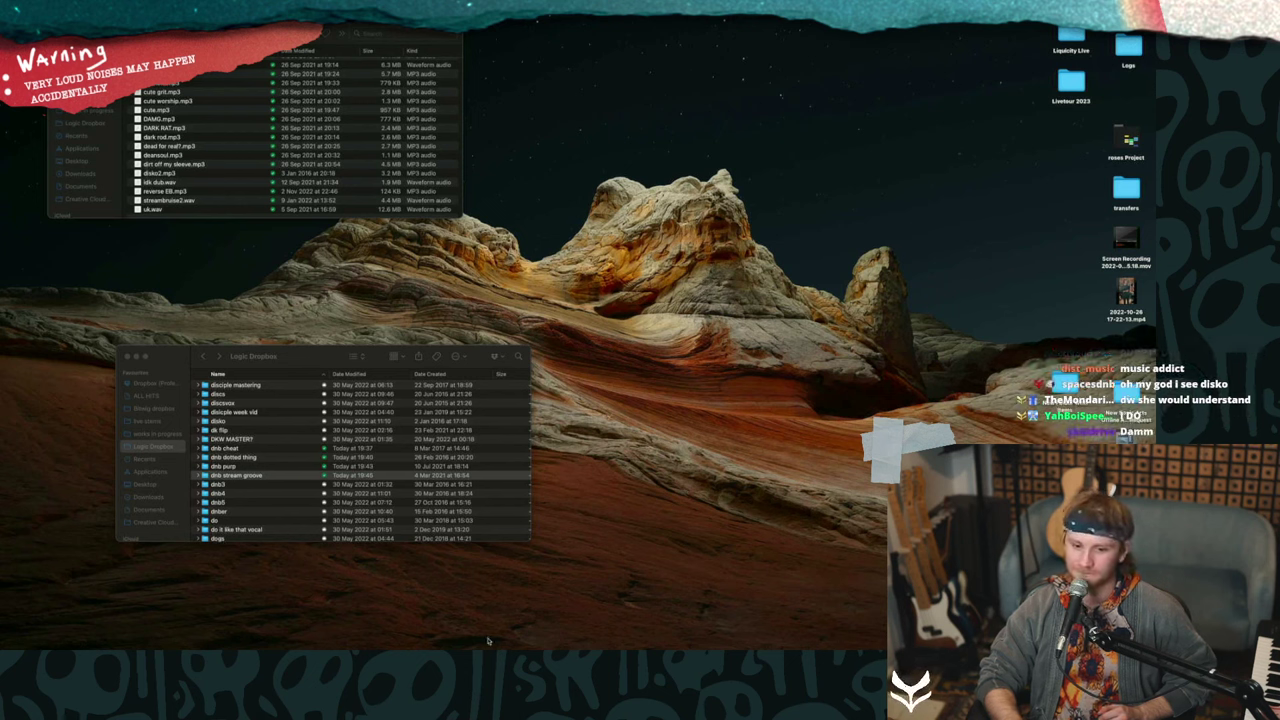
- Open the dnb stream groove Logic project from its folder and enlarge the project window to fill the screen
{"action": "double_click", "coordinate": [242, 474]}
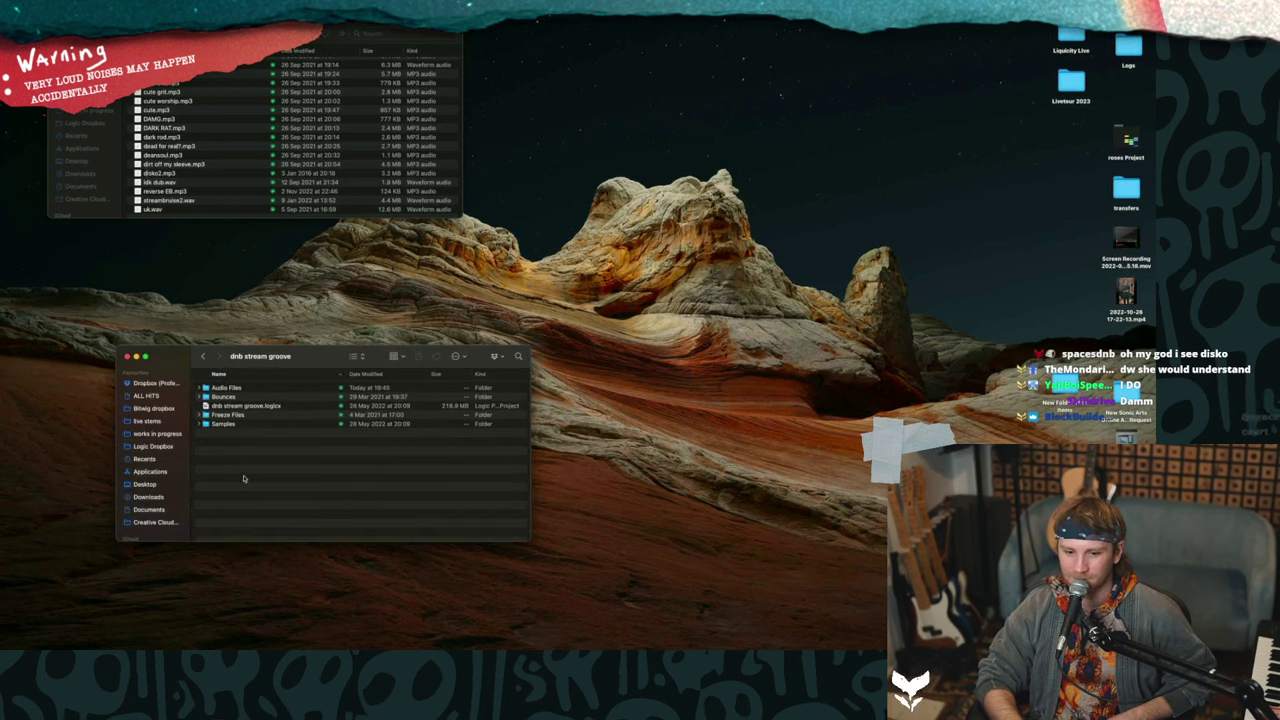
{"action": "double_click", "coordinate": [243, 406]}
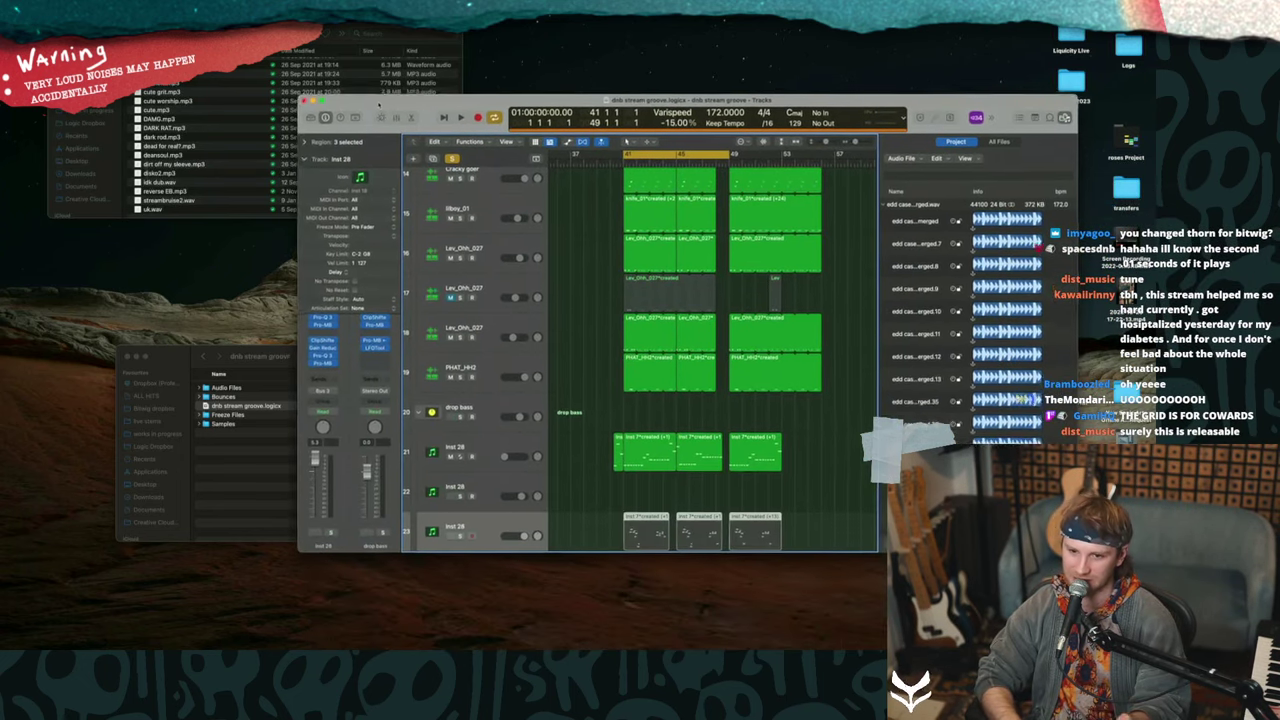
{"action": "left_click", "coordinate": [379, 101]}
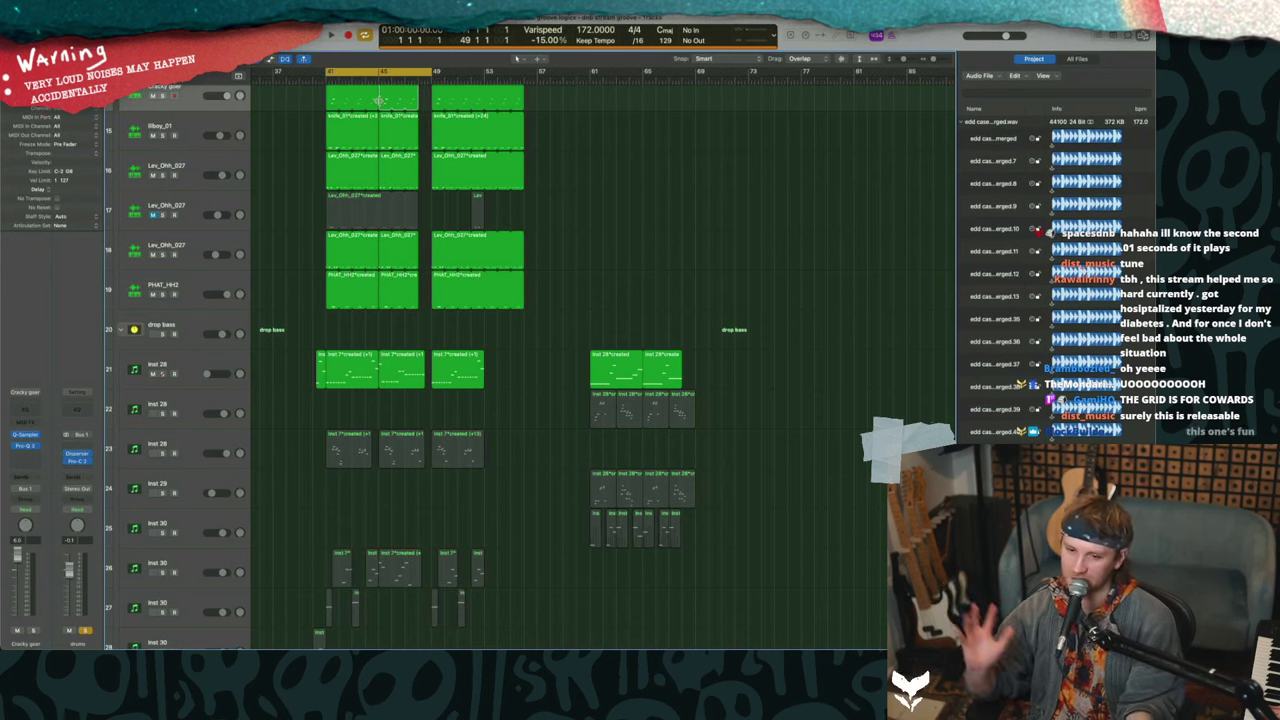
- Examine the tracks and regions of the dnb stream groove arrangement, from the drums to the audio tracks
{"action": "scroll", "coordinate": [315, 207], "scroll_direction": "up", "scroll_amount": 10}
{"action": "scroll", "coordinate": [315, 207], "scroll_direction": "left", "scroll_amount": 5}
{"action": "scroll", "coordinate": [315, 207], "scroll_direction": "left", "scroll_amount": 3}
{"action": "scroll", "coordinate": [330, 230], "scroll_direction": "down", "scroll_amount": 15}
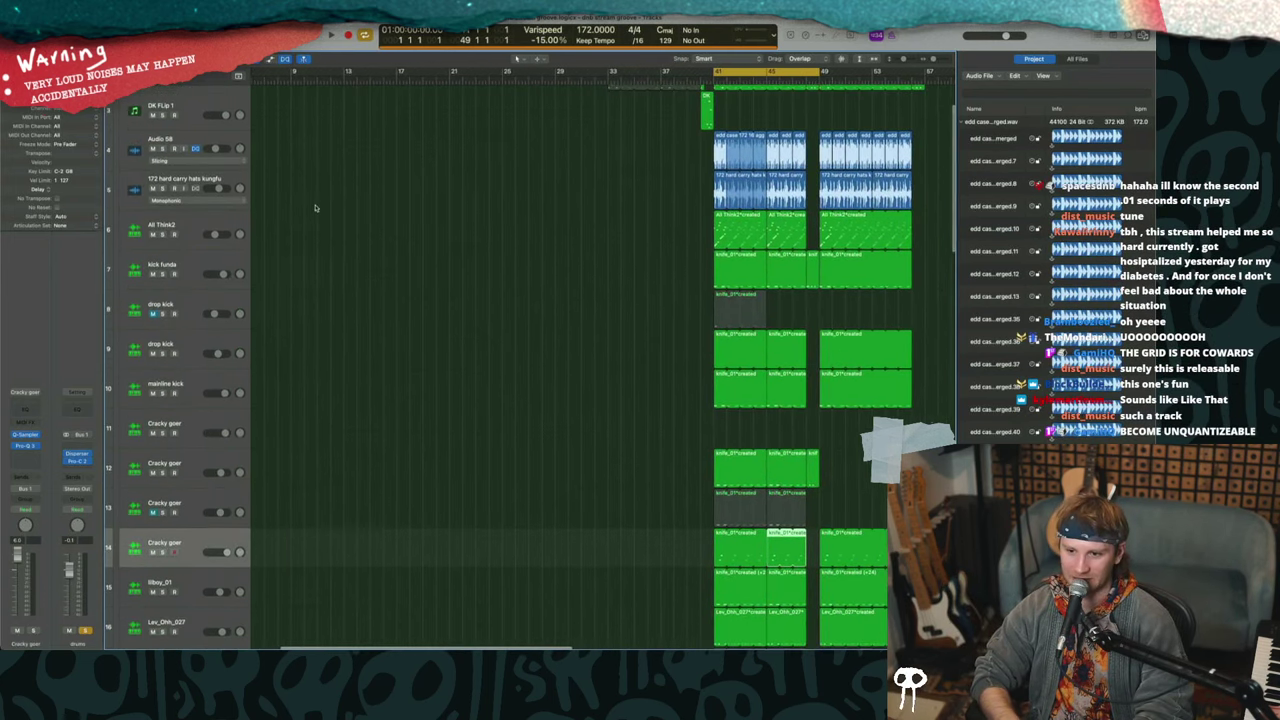
{"action": "scroll", "coordinate": [353, 263], "scroll_direction": "up", "scroll_amount": 8}
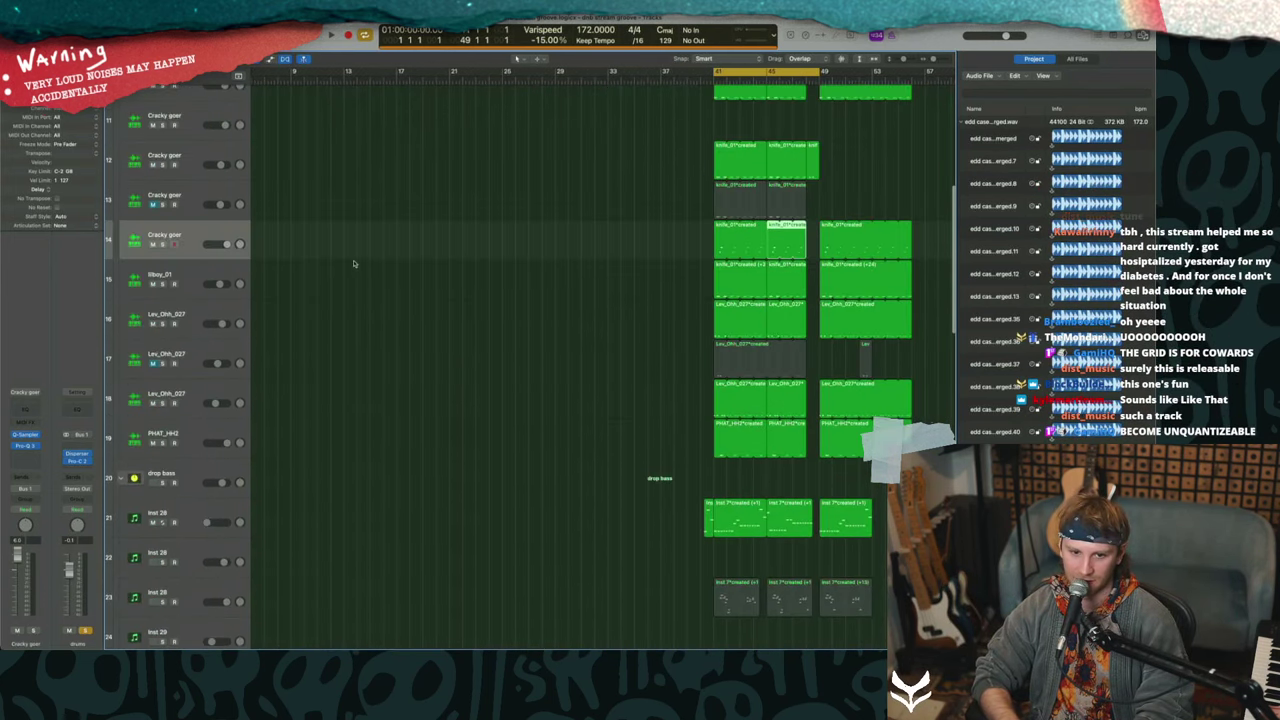
{"action": "scroll", "coordinate": [590, 250], "scroll_direction": "down", "scroll_amount": 10}
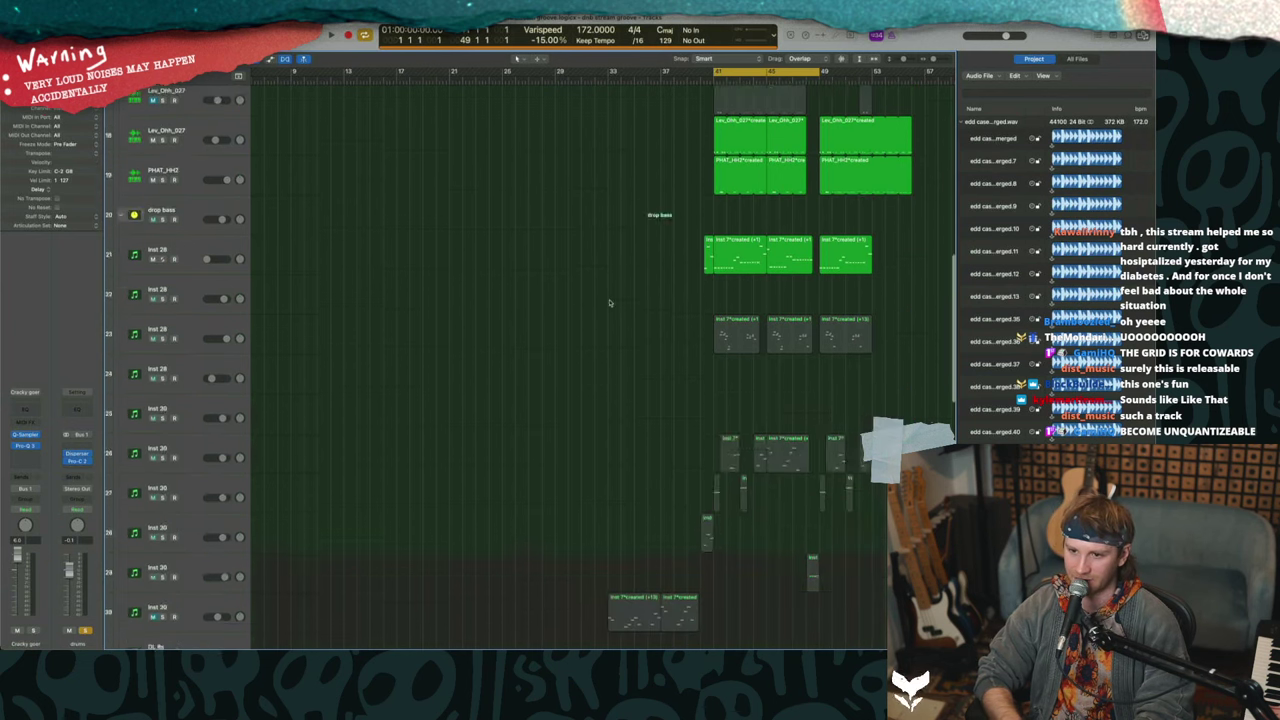
{"action": "scroll", "coordinate": [609, 302], "scroll_direction": "down", "scroll_amount": 12}
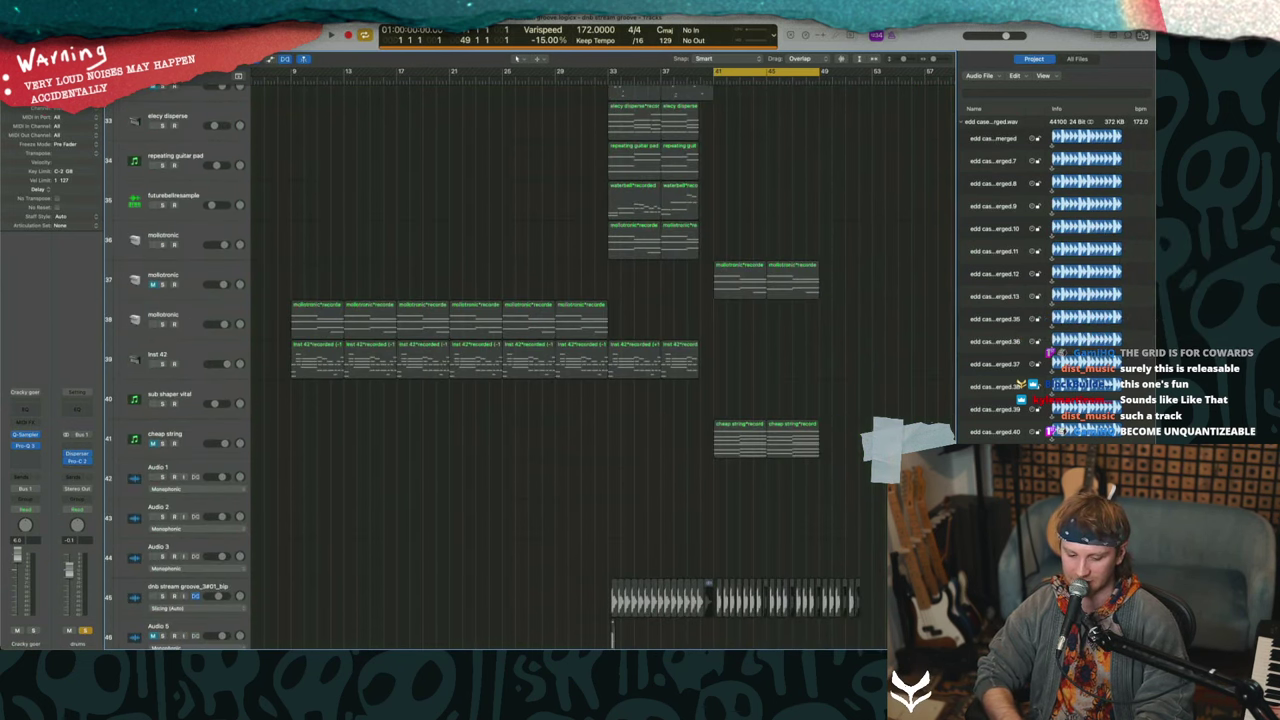
{"action": "scroll", "coordinate": [294, 263], "scroll_direction": "up", "scroll_amount": 20}
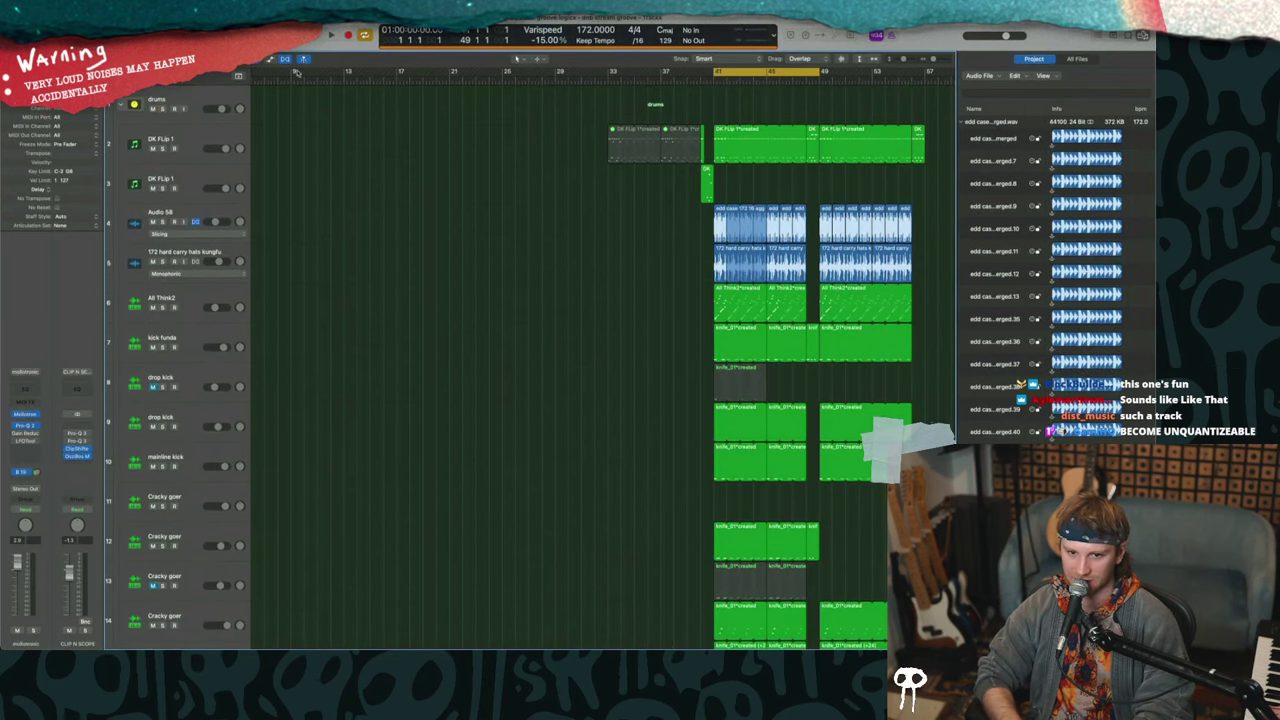
- Play the arrangement from bar 9 and view the lower audio tracks during playback
{"action": "scroll", "coordinate": [473, 149], "scroll_direction": "down", "scroll_amount": 20}
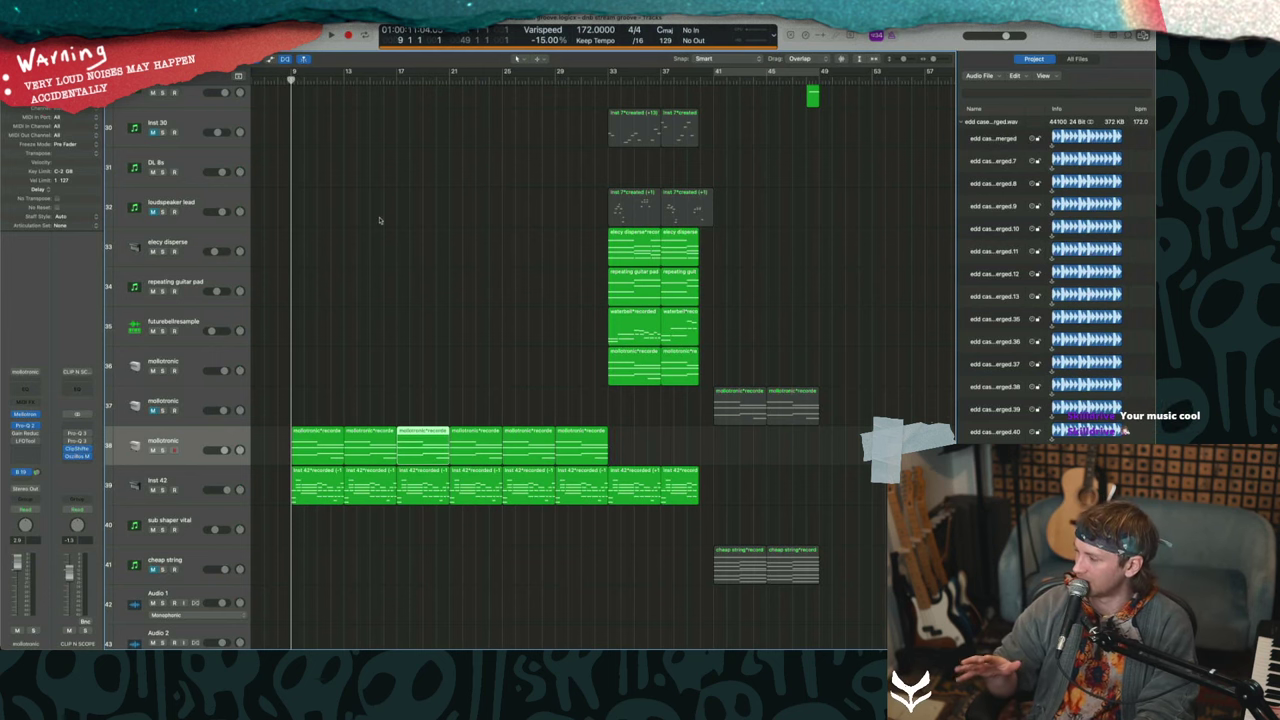
{"action": "key", "text": "space"}
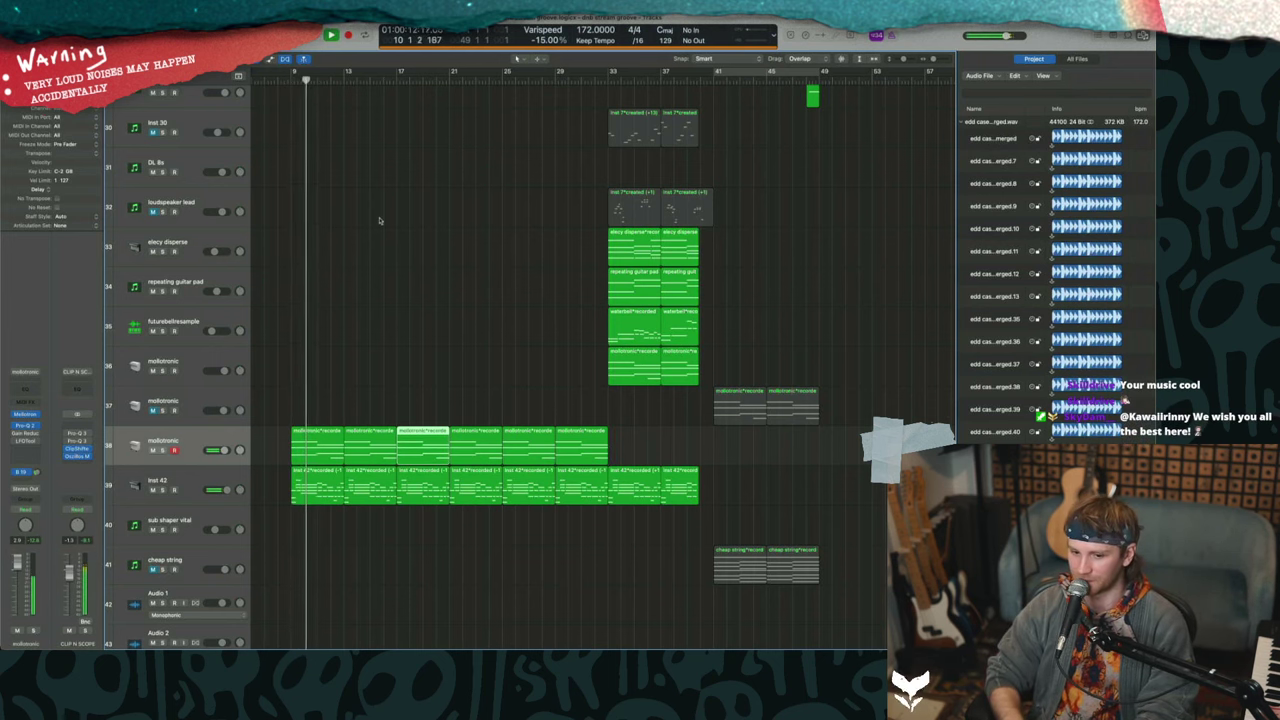
{"action": "scroll", "coordinate": [400, 330], "scroll_direction": "down", "scroll_amount": 8}
{"action": "scroll", "coordinate": [409, 390], "scroll_direction": "down", "scroll_amount": 3}
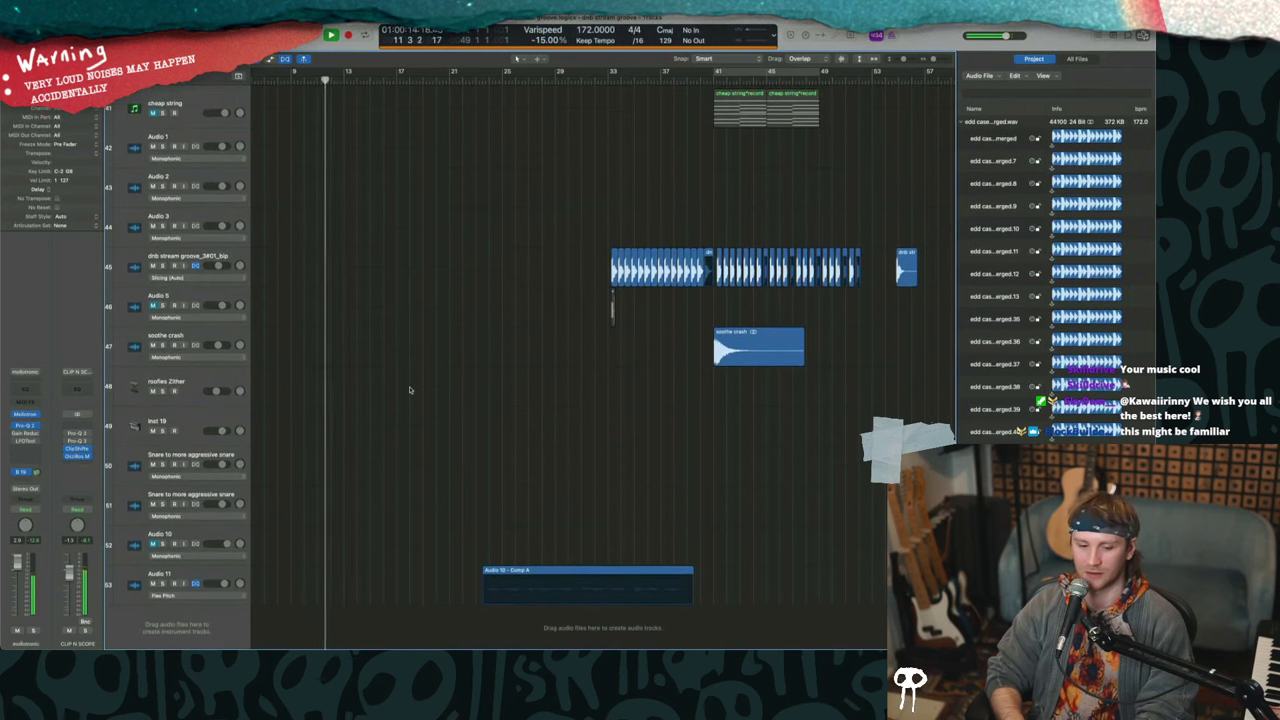
- Compare playback with the Audio 11 track muted and unmuted, leave it unmuted from bar 23 and set its volume to +1.0 dB
{"action": "left_click", "coordinate": [154, 584]}
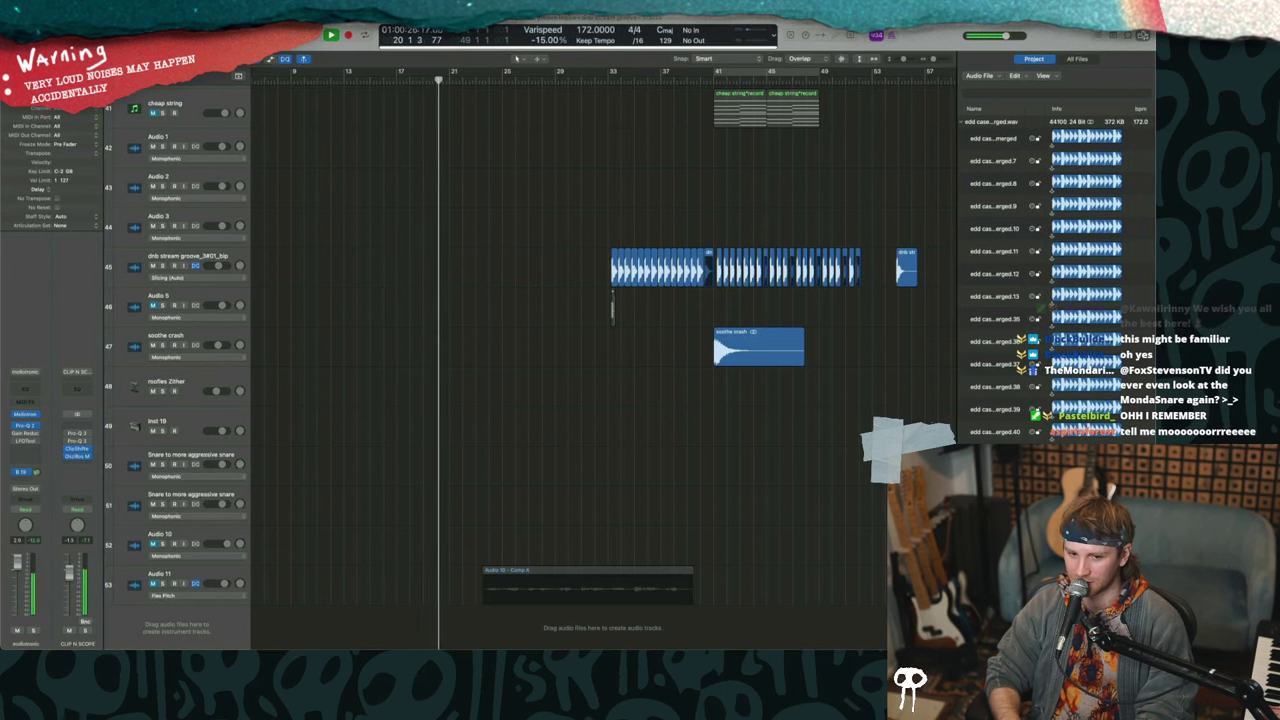
{"action": "scroll", "coordinate": [676, 500], "scroll_direction": "up", "scroll_amount": 10}
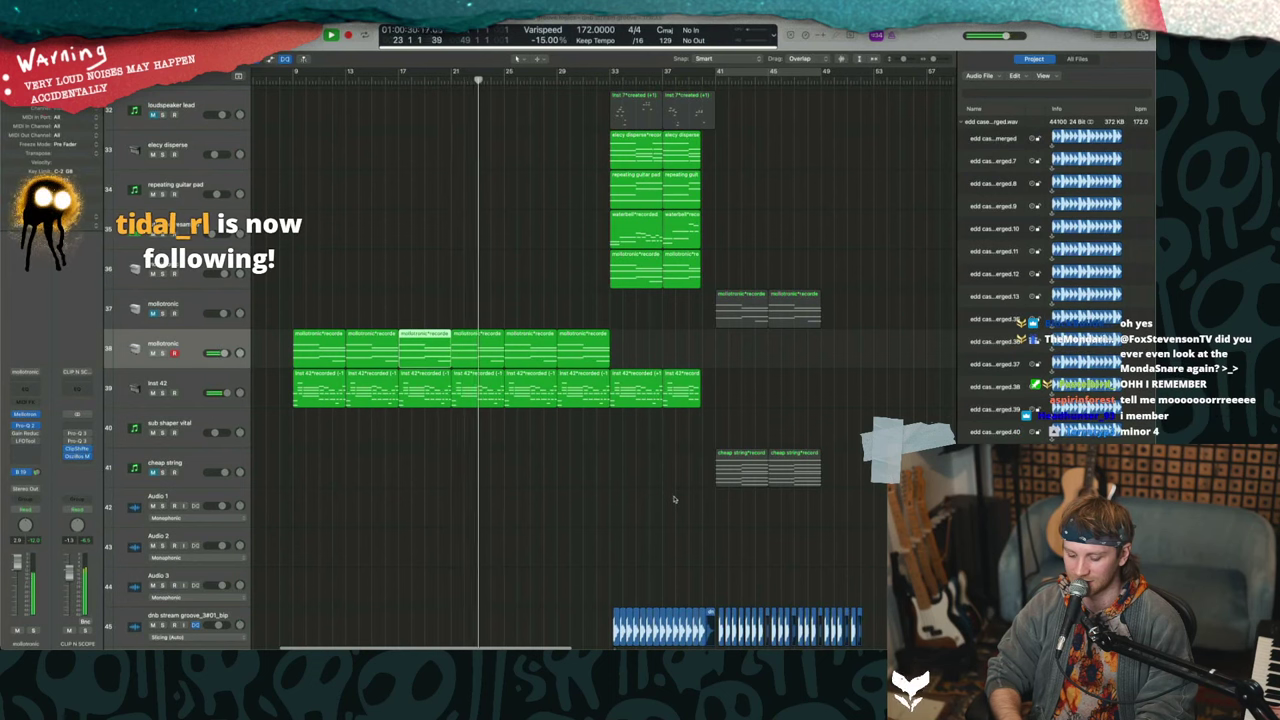
{"action": "scroll", "coordinate": [674, 499], "scroll_direction": "up", "scroll_amount": 15}
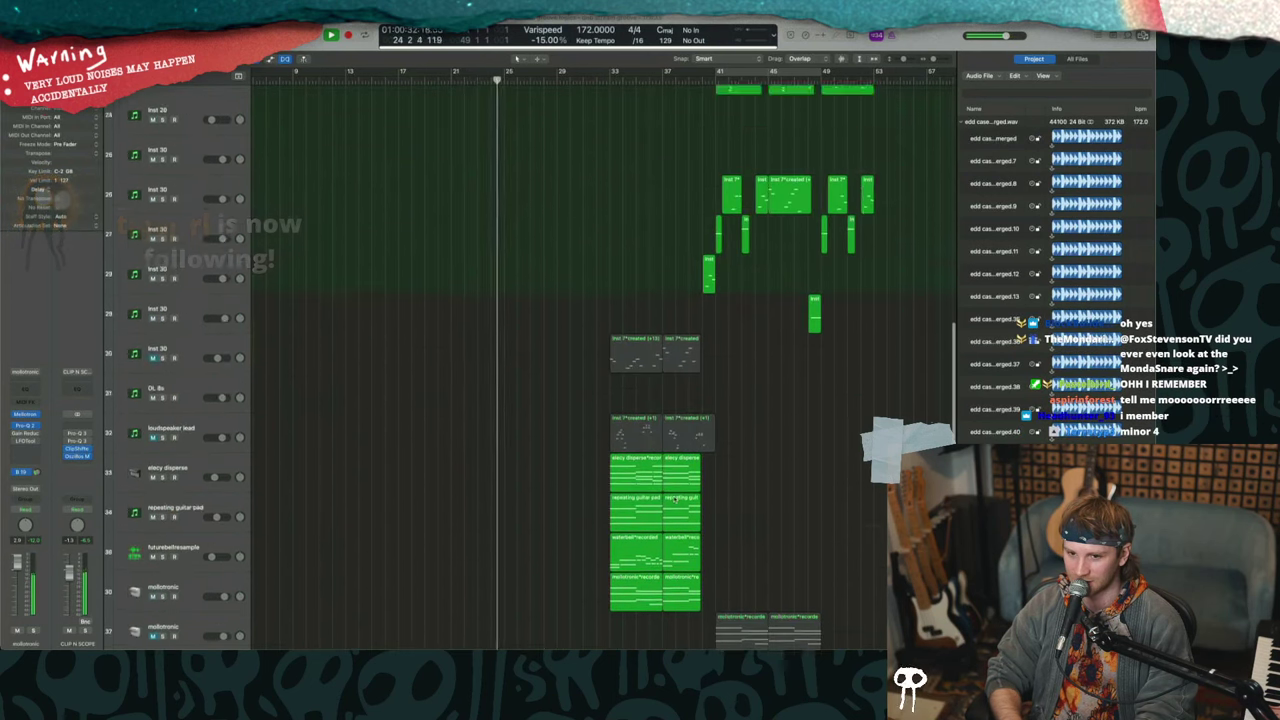
{"action": "scroll", "coordinate": [674, 499], "scroll_direction": "down", "scroll_amount": 20}
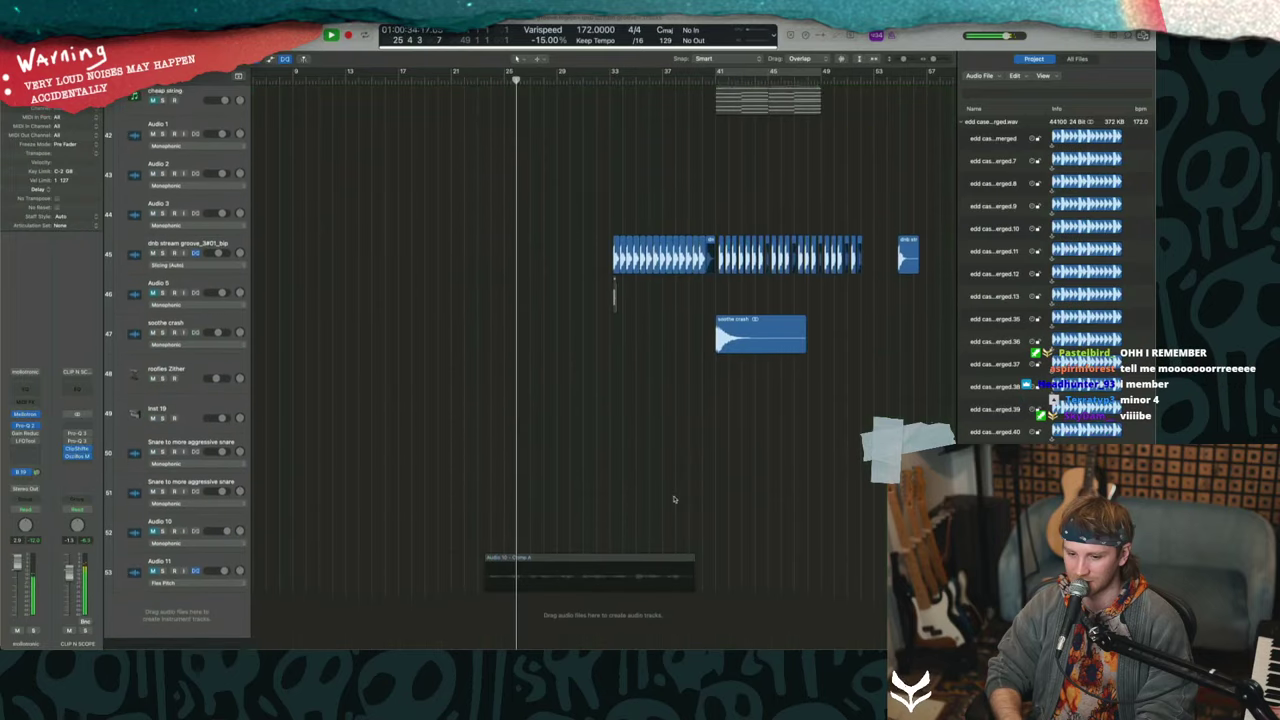
{"action": "left_click", "coordinate": [138, 590]}
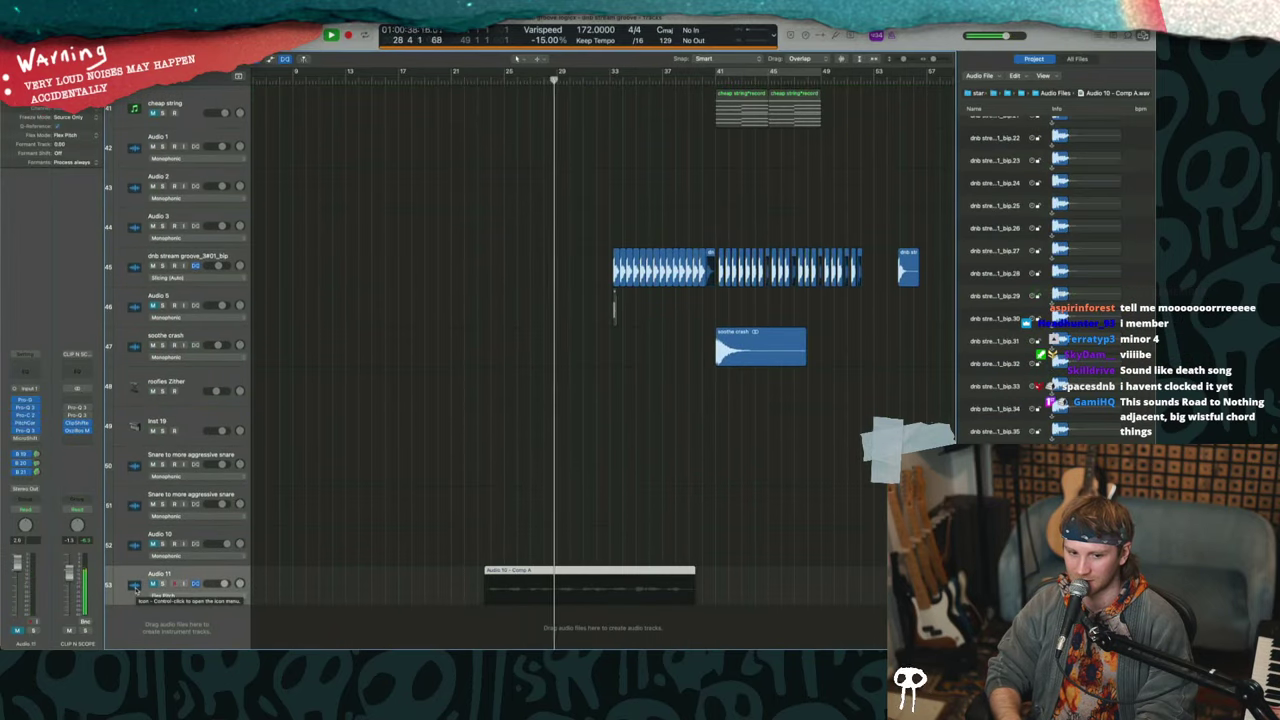
{"action": "left_click", "coordinate": [154, 585]}
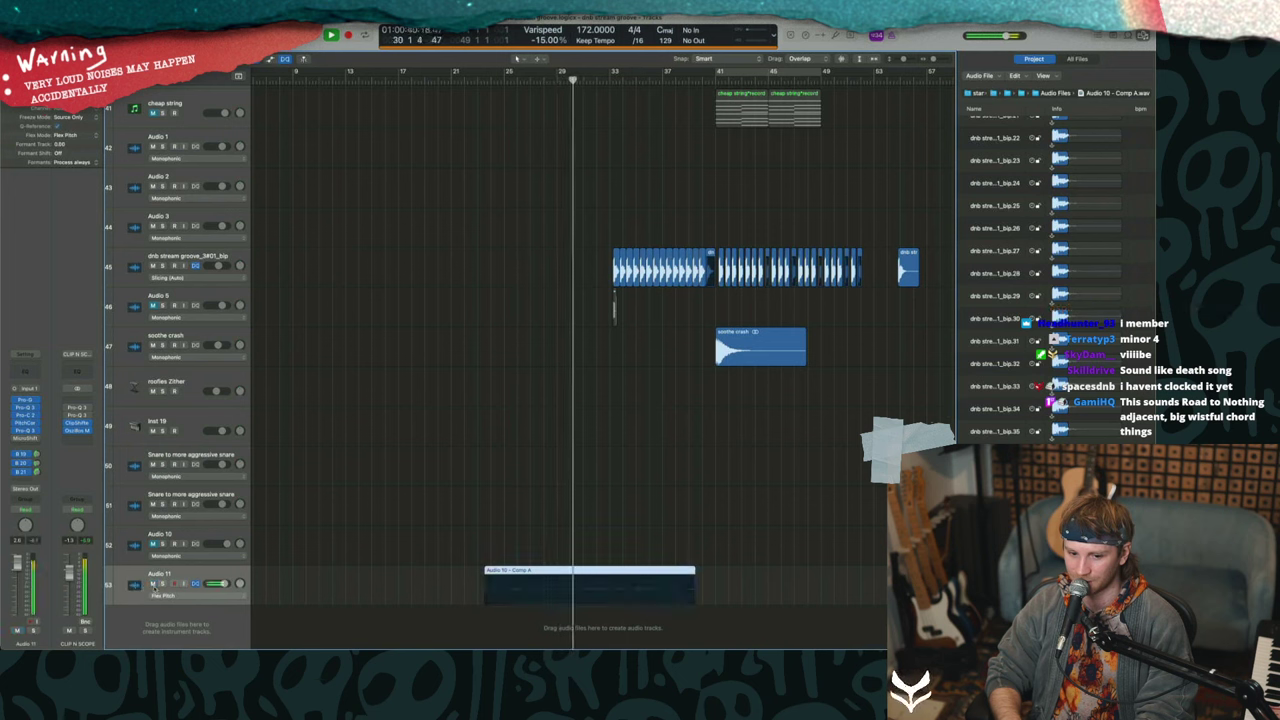
{"action": "left_click", "coordinate": [154, 585]}
{"action": "key", "text": "space"}
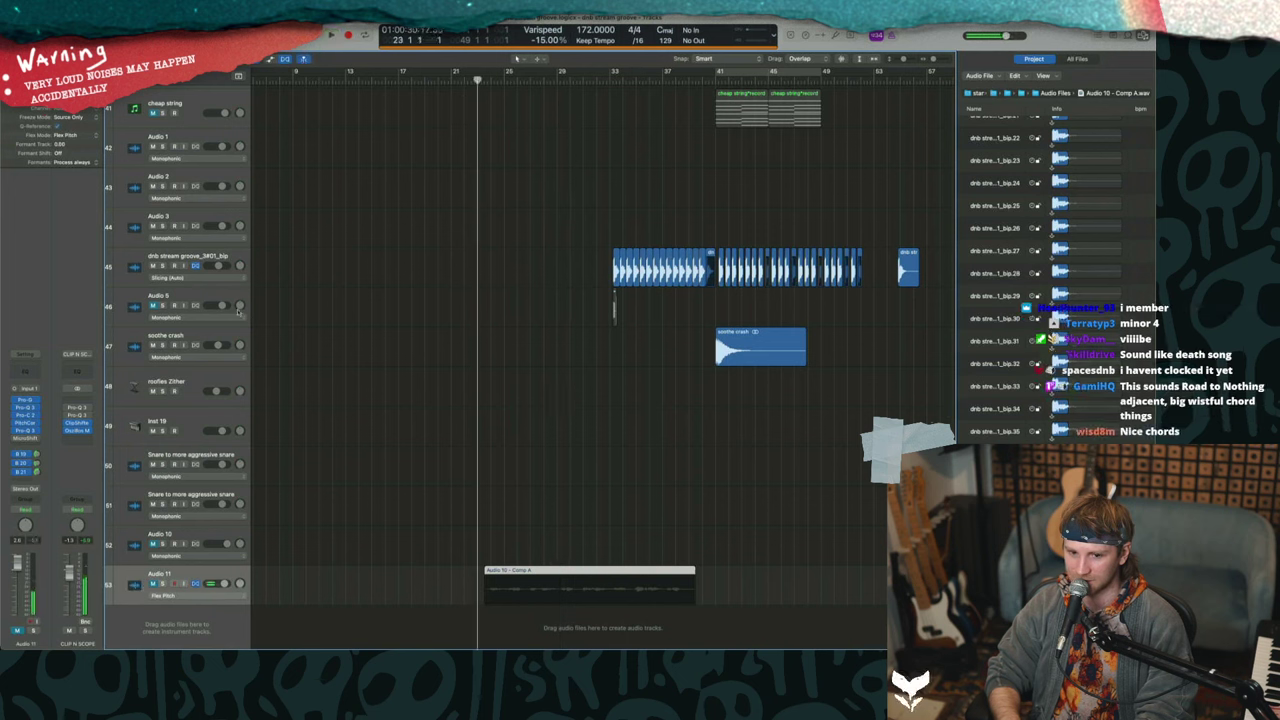
{"action": "left_click", "coordinate": [154, 584]}
{"action": "left_click_drag", "start_coordinate": [224, 584], "coordinate": [222, 584]}
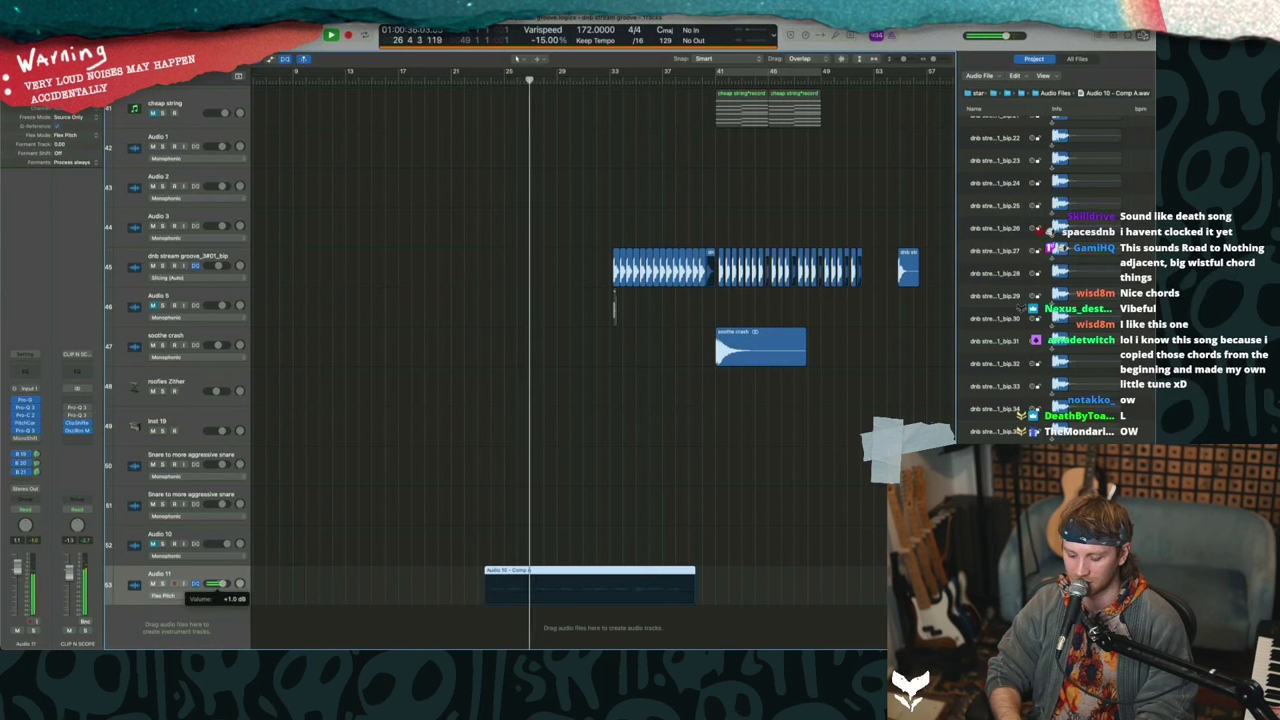
- Unmute the loudspeaker lead track and the Inst 30 track on row 30 during playback
{"action": "scroll", "coordinate": [491, 486], "scroll_direction": "up", "scroll_amount": 10}
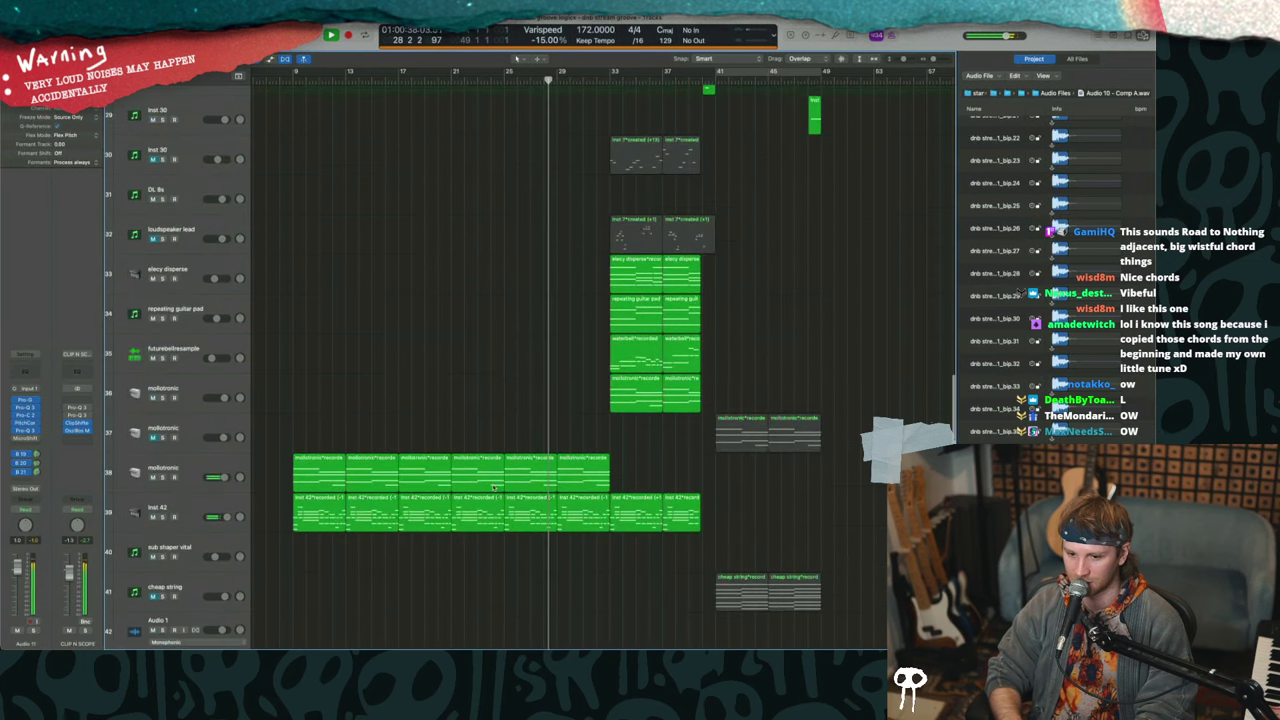
{"action": "scroll", "coordinate": [493, 487], "scroll_direction": "up", "scroll_amount": 6}
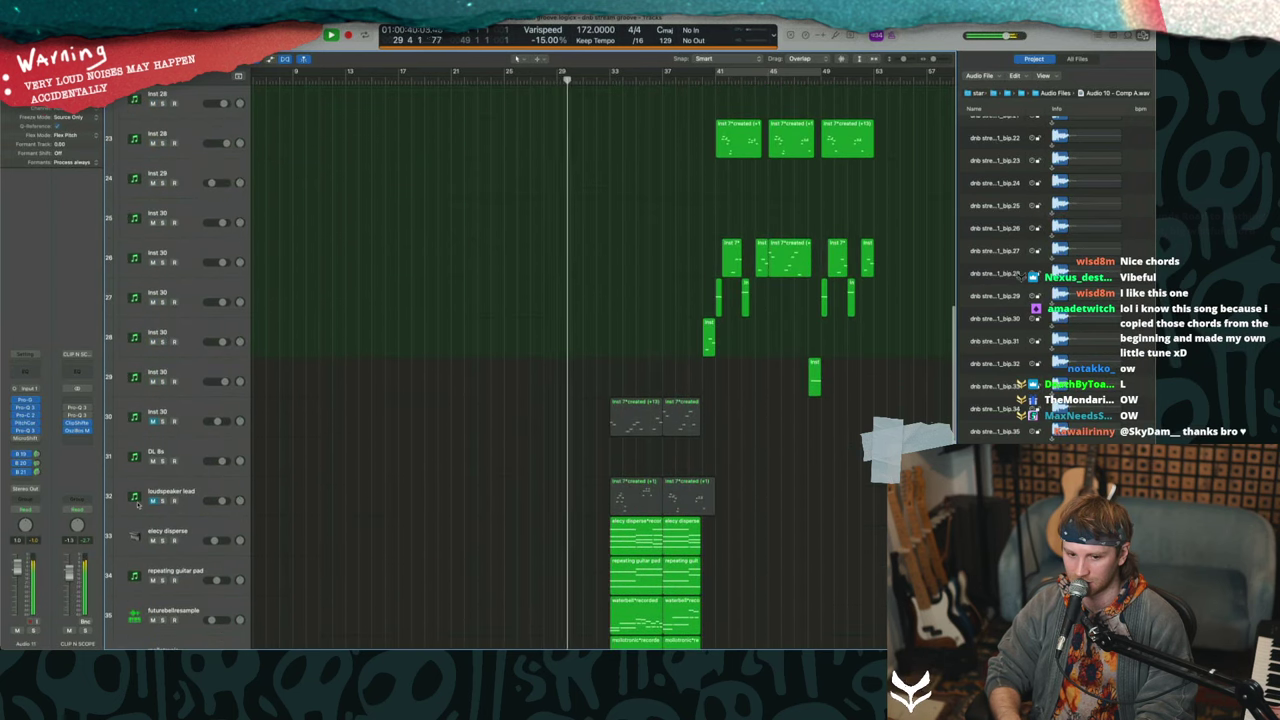
{"action": "left_click", "coordinate": [152, 500]}
{"action": "left_click", "coordinate": [152, 421]}
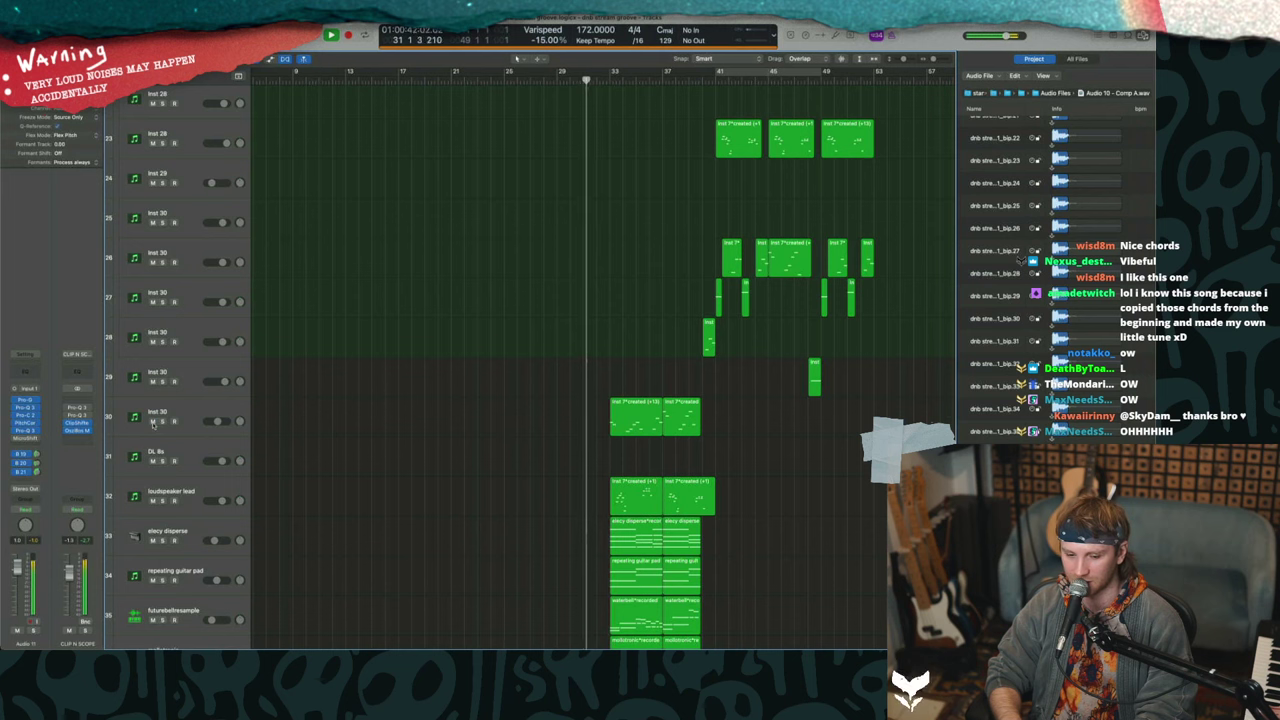
- Follow the playback from the intro into the drop, examining the synth, bass and audio tracks around the playhead
{"action": "scroll", "coordinate": [408, 509], "scroll_direction": "down", "scroll_amount": 15}
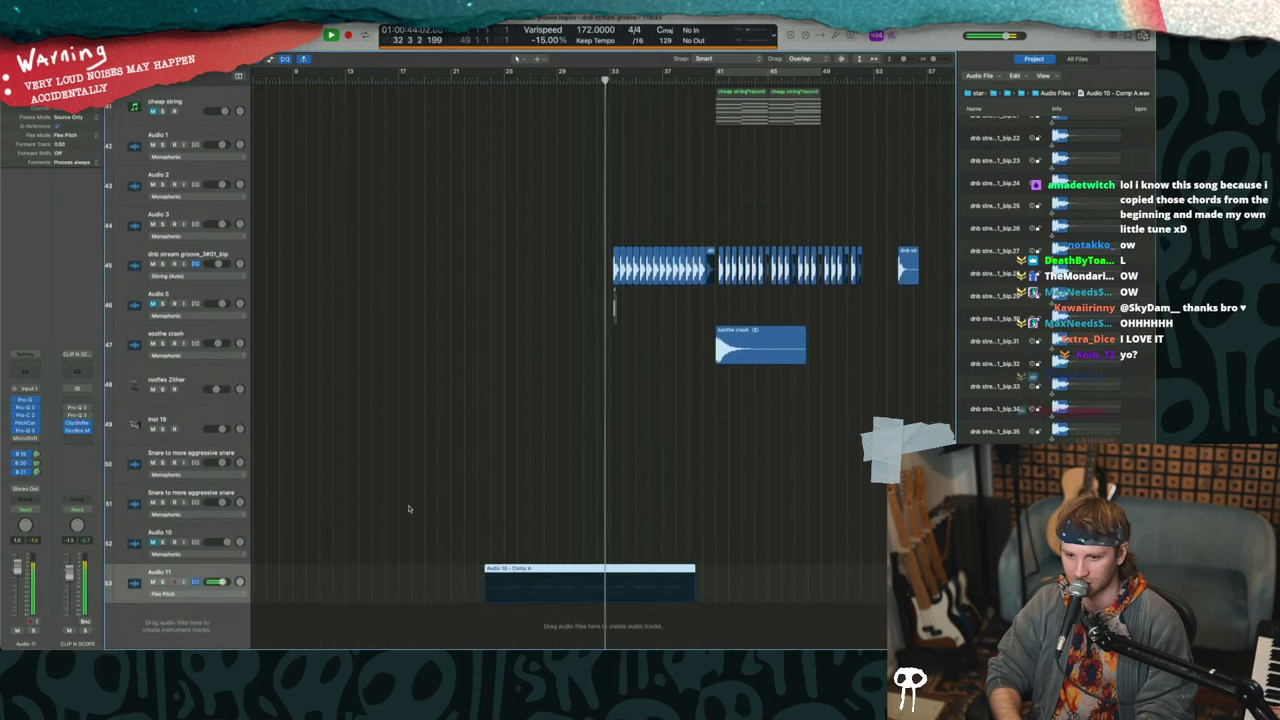
{"action": "scroll", "coordinate": [408, 509], "scroll_direction": "up", "scroll_amount": 15}
{"action": "scroll", "coordinate": [550, 465], "scroll_direction": "down", "scroll_amount": 10}
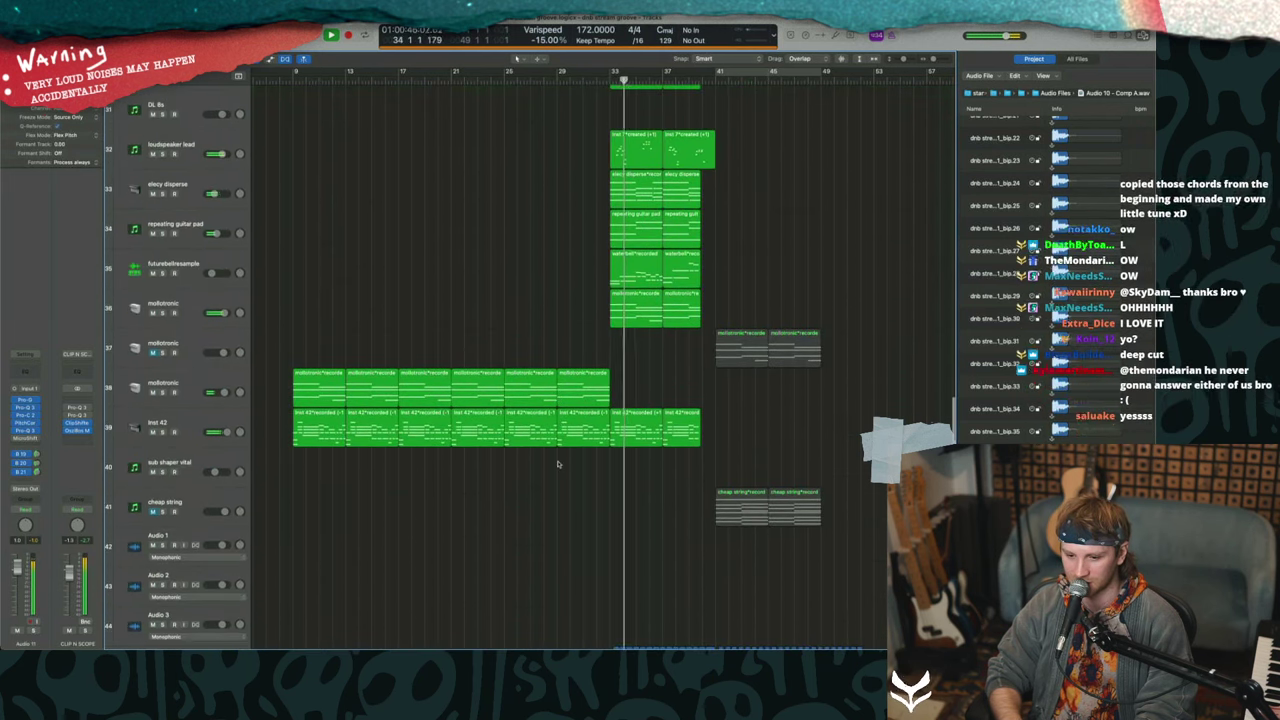
{"action": "scroll", "coordinate": [558, 463], "scroll_direction": "up", "scroll_amount": 6}
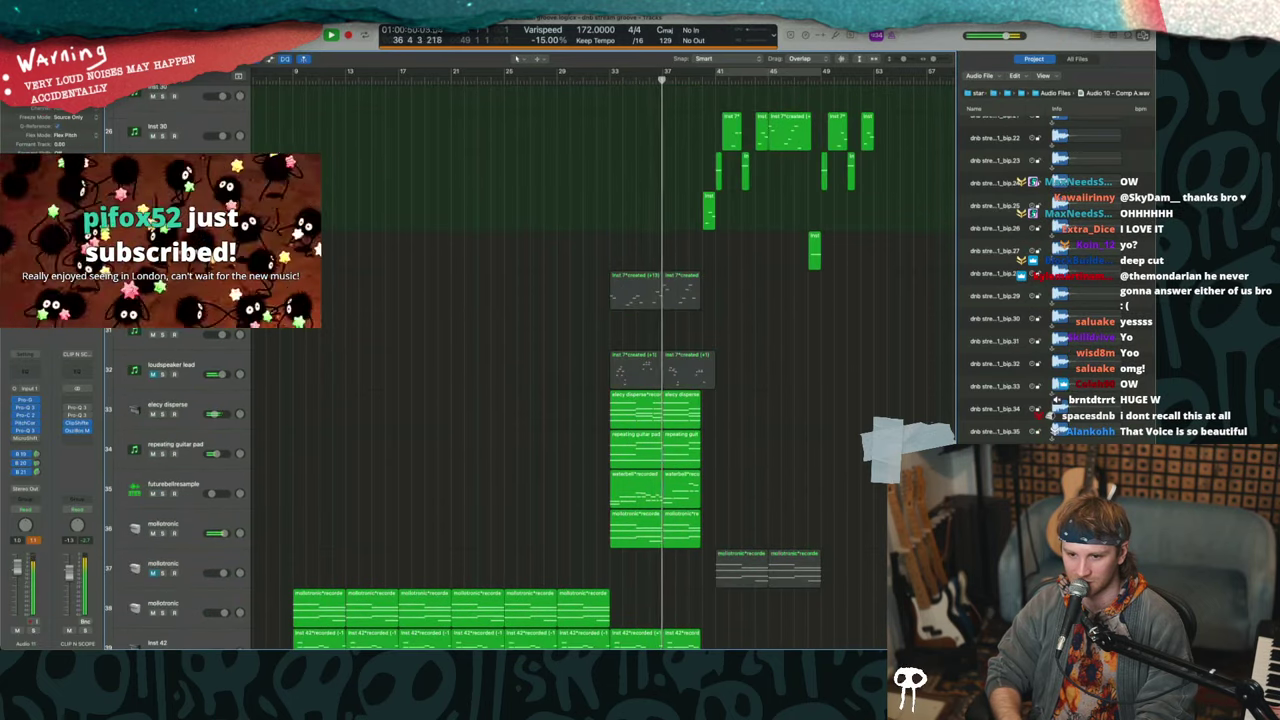
{"action": "scroll", "coordinate": [500, 332], "scroll_direction": "up", "scroll_amount": 5}
{"action": "scroll", "coordinate": [500, 332], "scroll_direction": "right", "scroll_amount": 3}
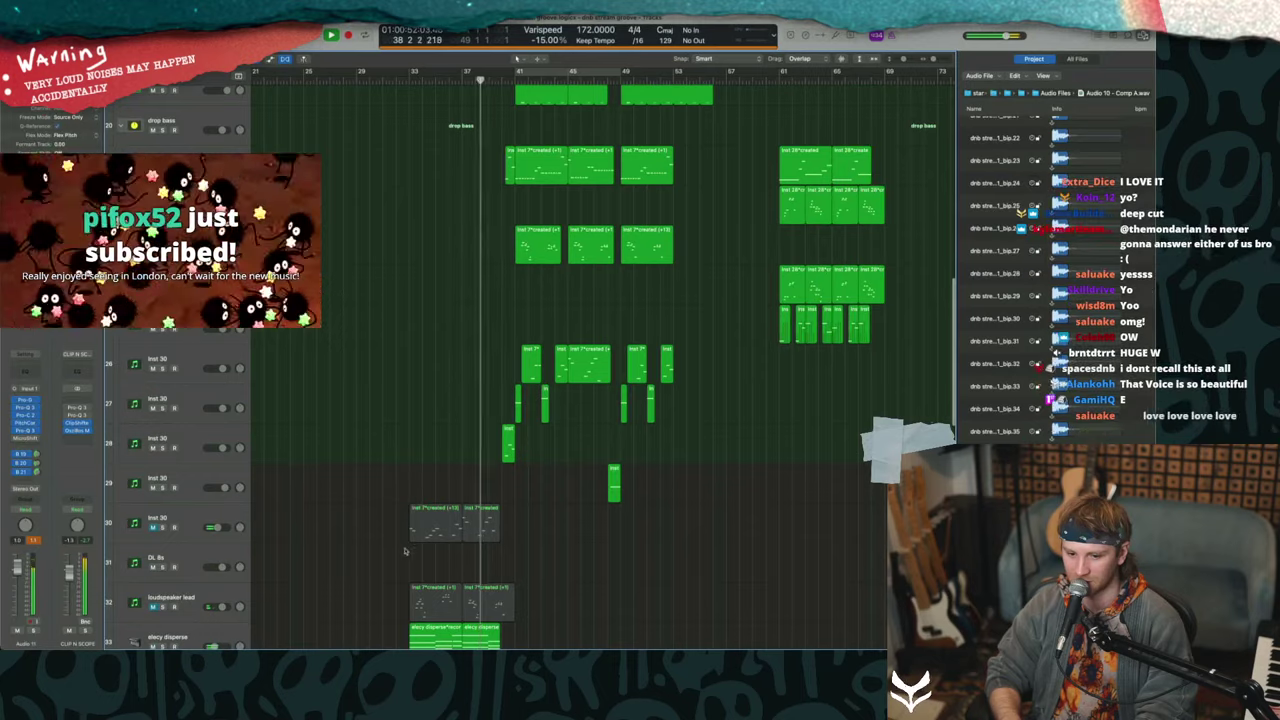
{"action": "scroll", "coordinate": [587, 394], "scroll_direction": "down", "scroll_amount": 4}
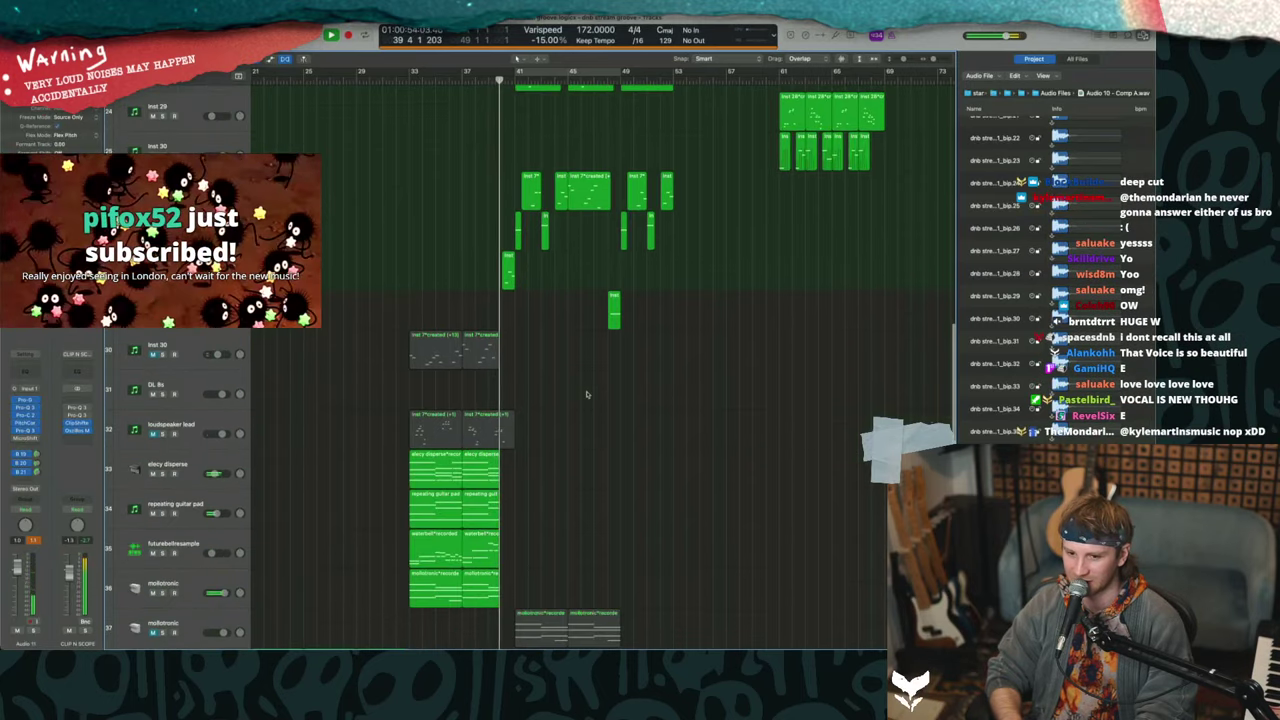
{"action": "scroll", "coordinate": [587, 394], "scroll_direction": "up", "scroll_amount": 12}
{"action": "scroll", "coordinate": [587, 394], "scroll_direction": "down", "scroll_amount": 10}
{"action": "scroll", "coordinate": [587, 394], "scroll_direction": "down", "scroll_amount": 10}
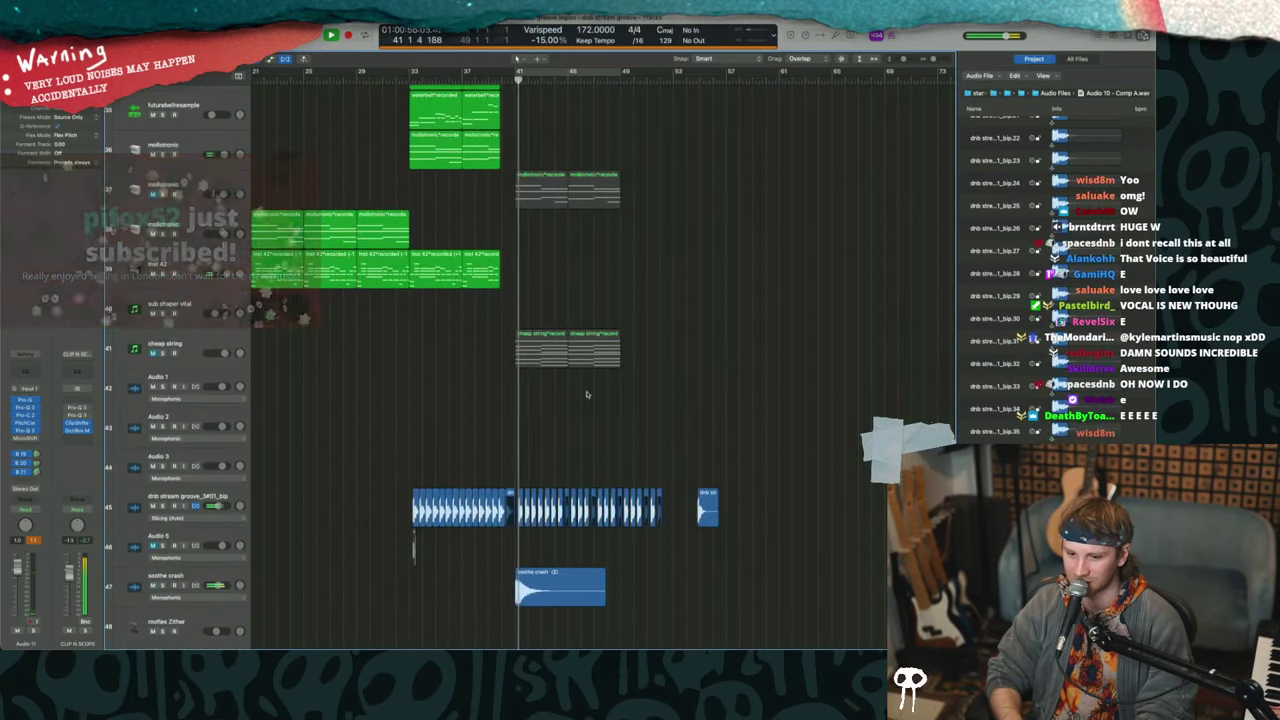
{"action": "scroll", "coordinate": [587, 394], "scroll_direction": "up", "scroll_amount": 10}
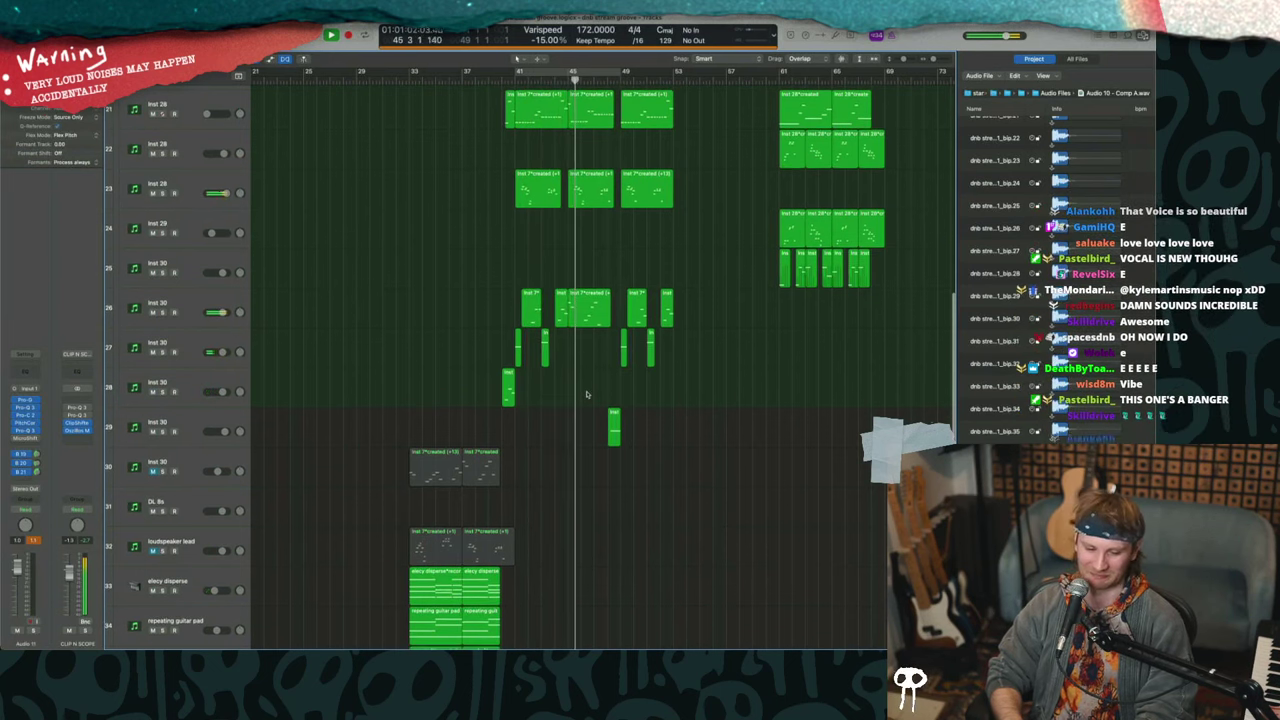
{"action": "scroll", "coordinate": [587, 394], "scroll_direction": "down", "scroll_amount": 1}
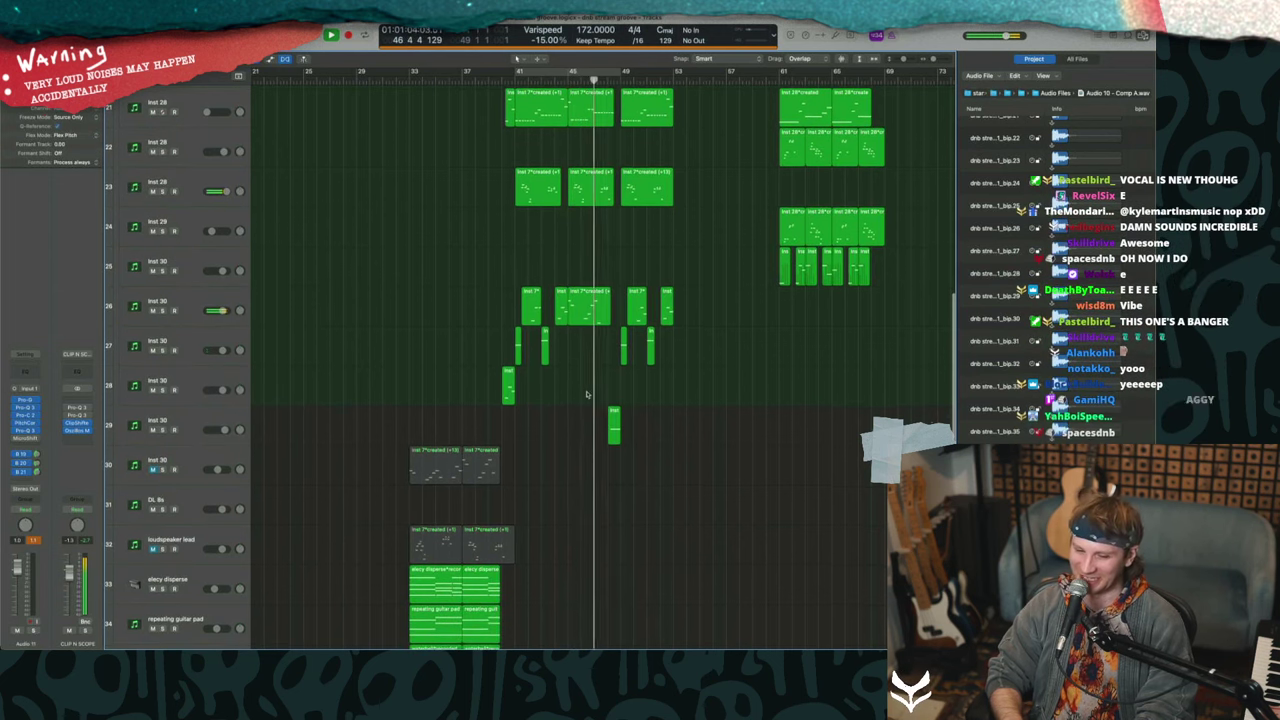
- Set the cycle range to bars 41 to 49 to loop the drop and view the drop bass tracks
{"action": "scroll", "coordinate": [587, 394], "scroll_direction": "up", "scroll_amount": 15}
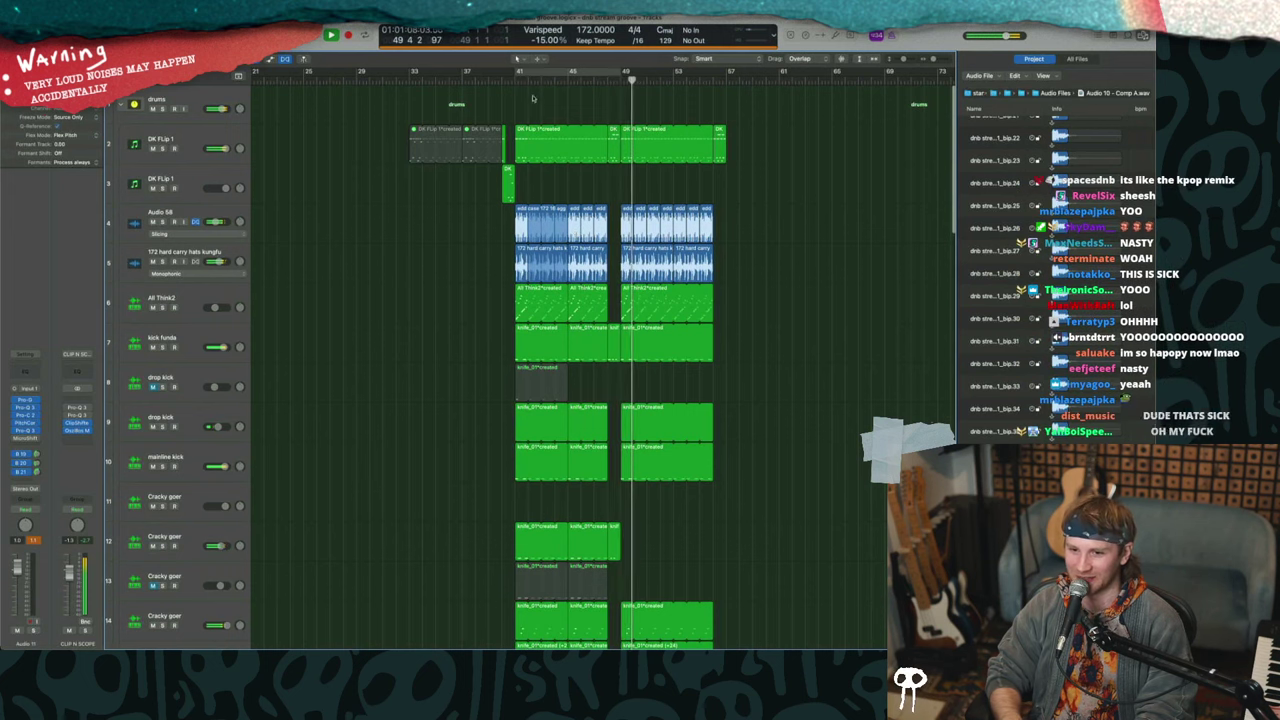
{"action": "left_click_drag", "start_coordinate": [518, 72], "coordinate": [620, 77]}
{"action": "scroll", "coordinate": [524, 326], "scroll_direction": "down", "scroll_amount": 15}
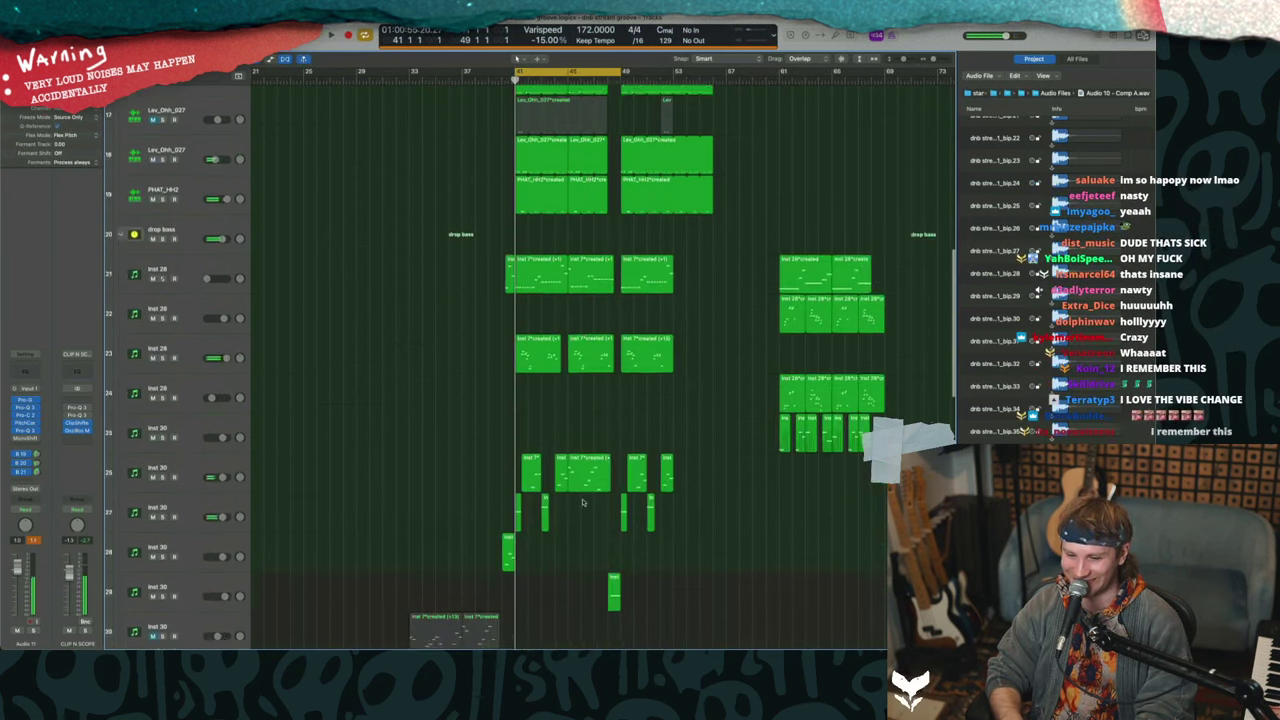
- Listen to the looped drop from bar 41, briefly toggling solo on the row 23 Inst 28 track, and view the audio tracks
{"action": "scroll", "coordinate": [530, 232], "scroll_direction": "up", "scroll_amount": 1}
{"action": "key", "text": "space"}
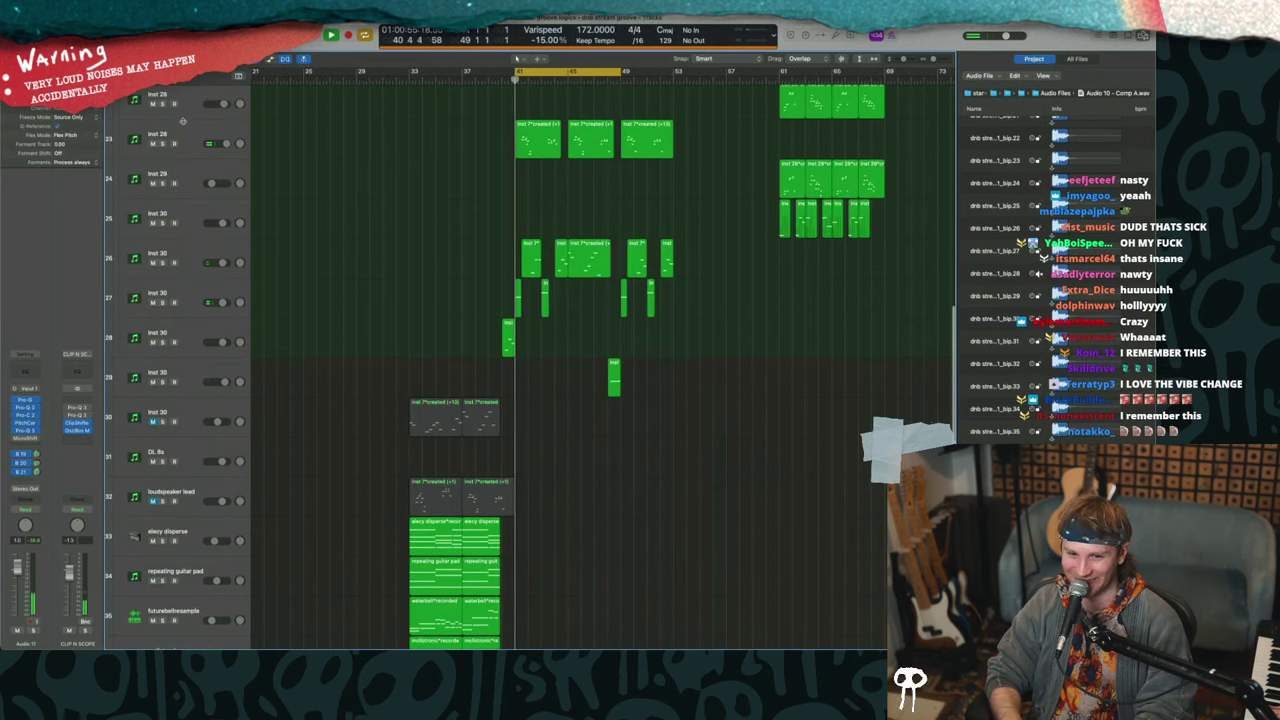
{"action": "left_click", "coordinate": [162, 143]}
{"action": "left_click", "coordinate": [162, 143]}
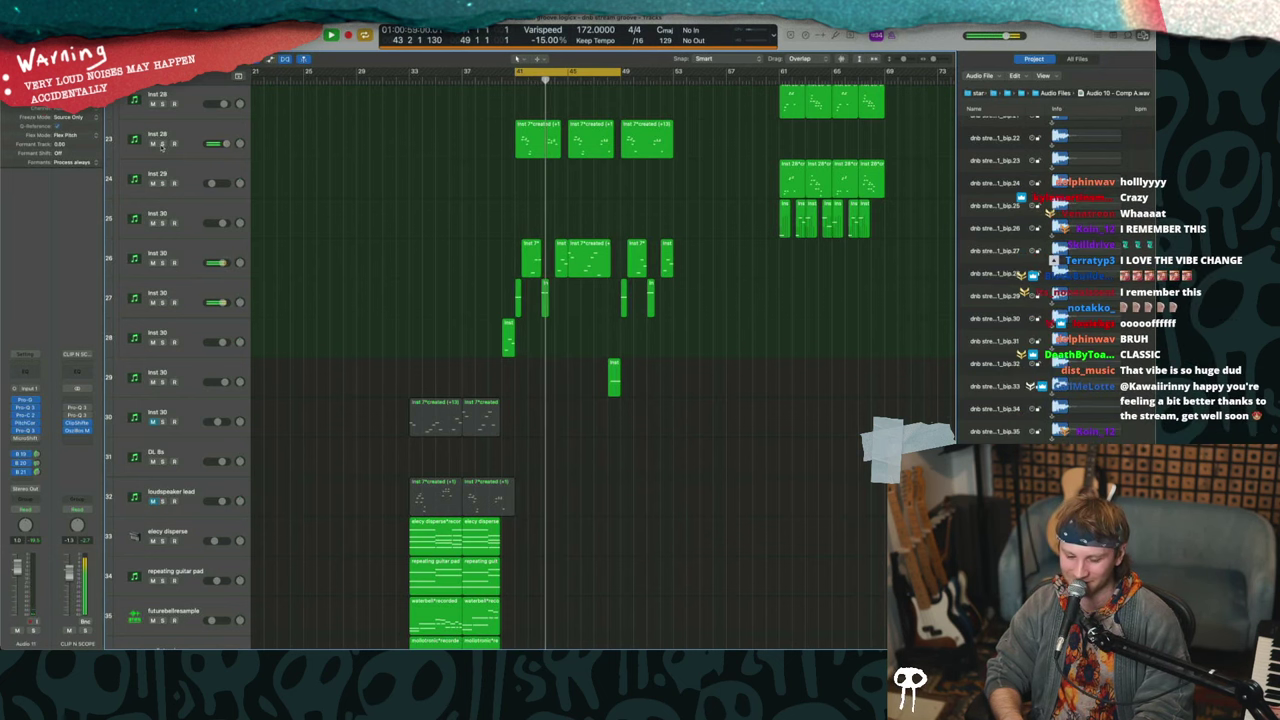
{"action": "scroll", "coordinate": [326, 350], "scroll_direction": "down", "scroll_amount": 10}
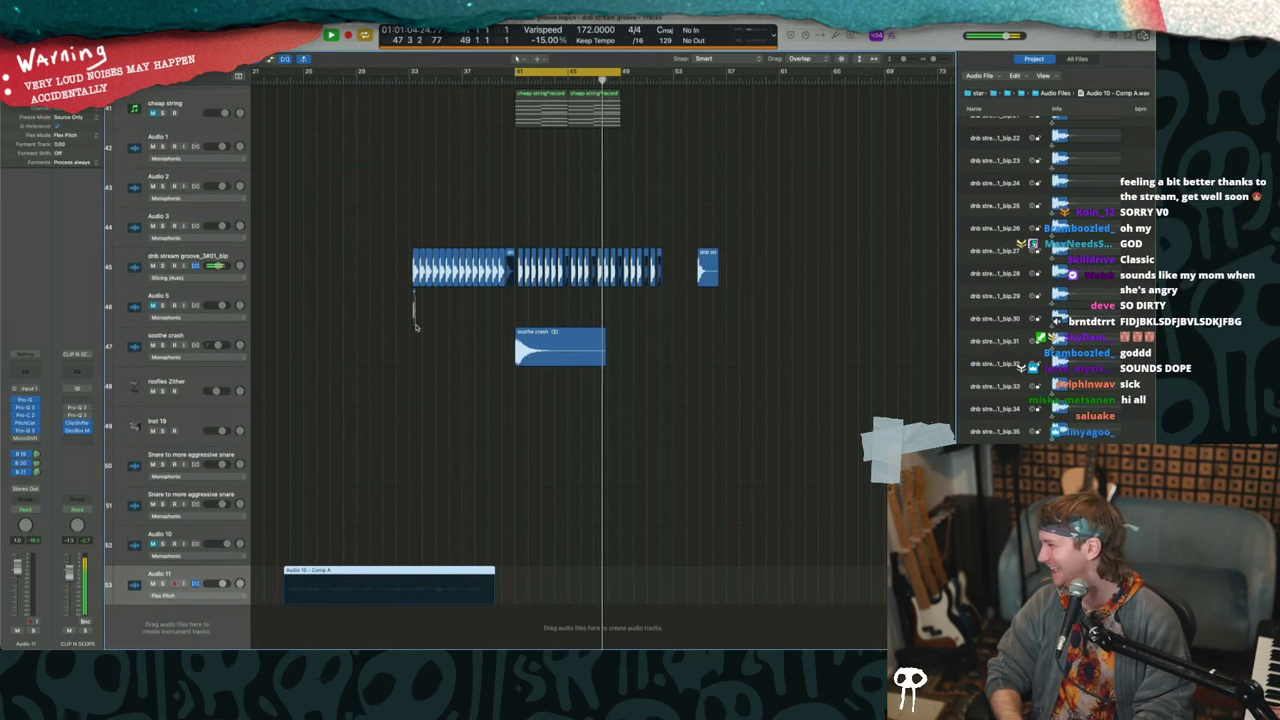
{"action": "key", "text": "space"}
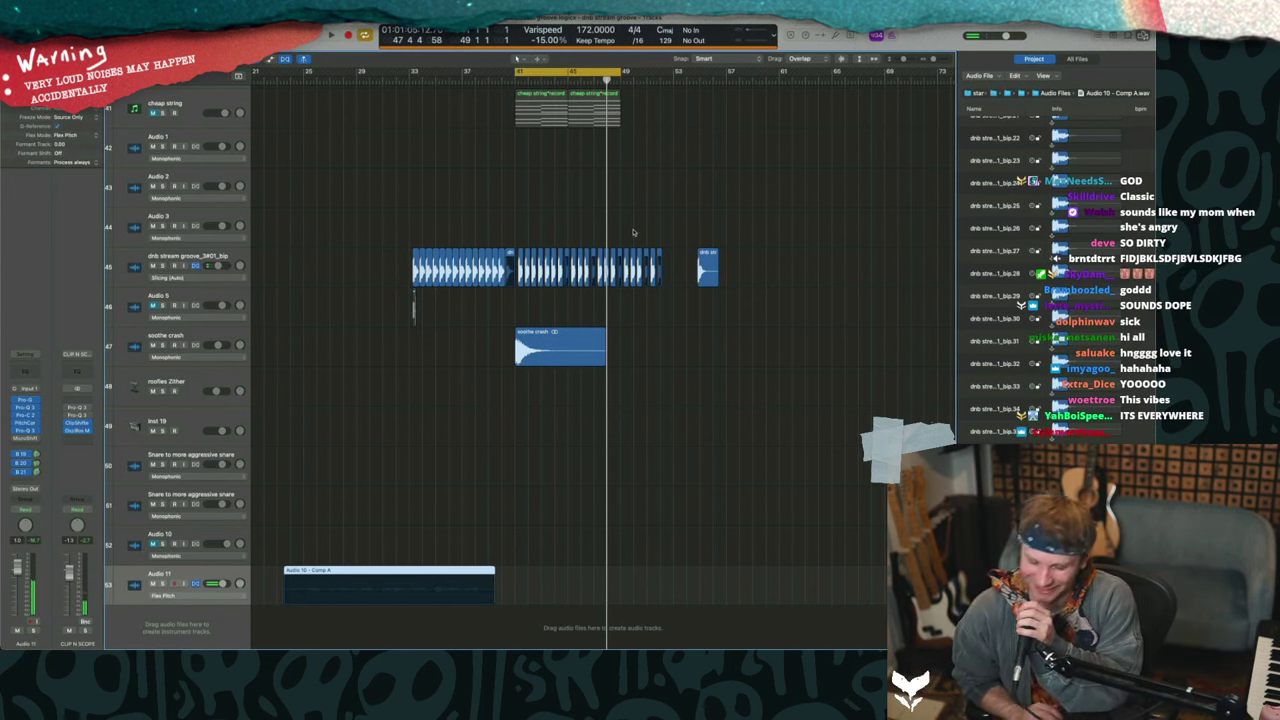
{"action": "key", "text": "space"}
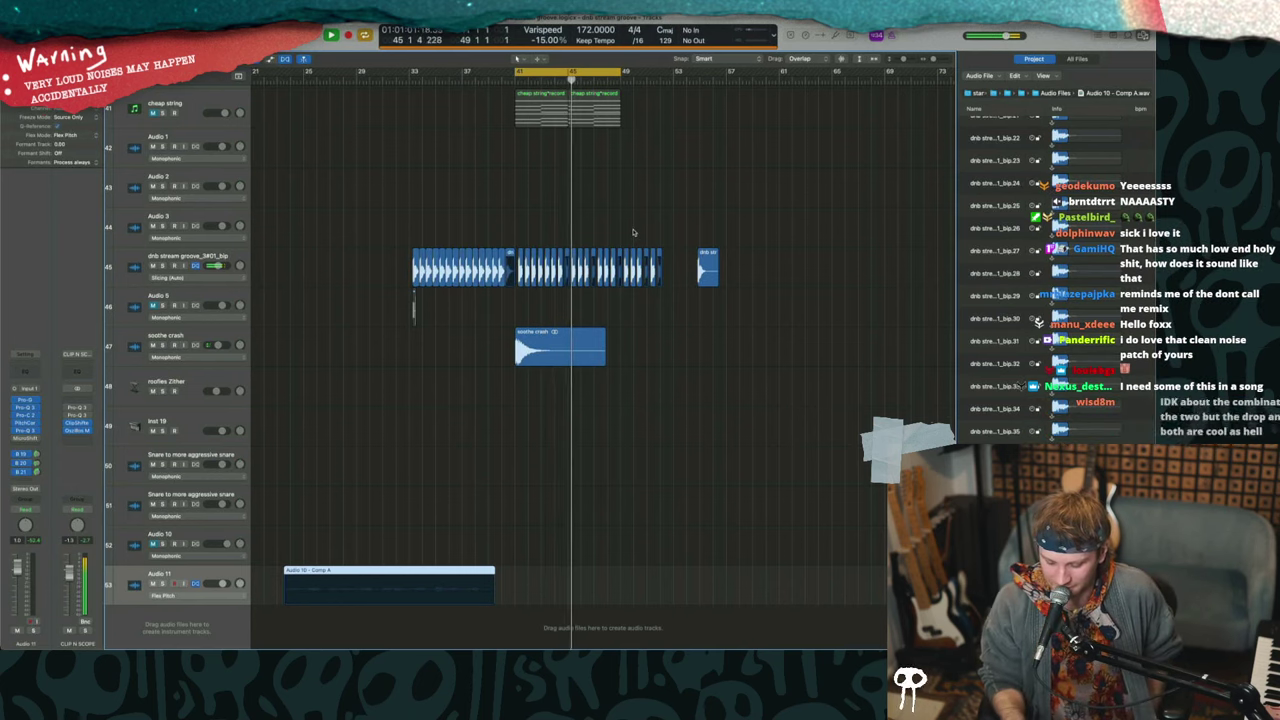
{"action": "scroll", "coordinate": [552, 254], "scroll_direction": "up", "scroll_amount": 20}
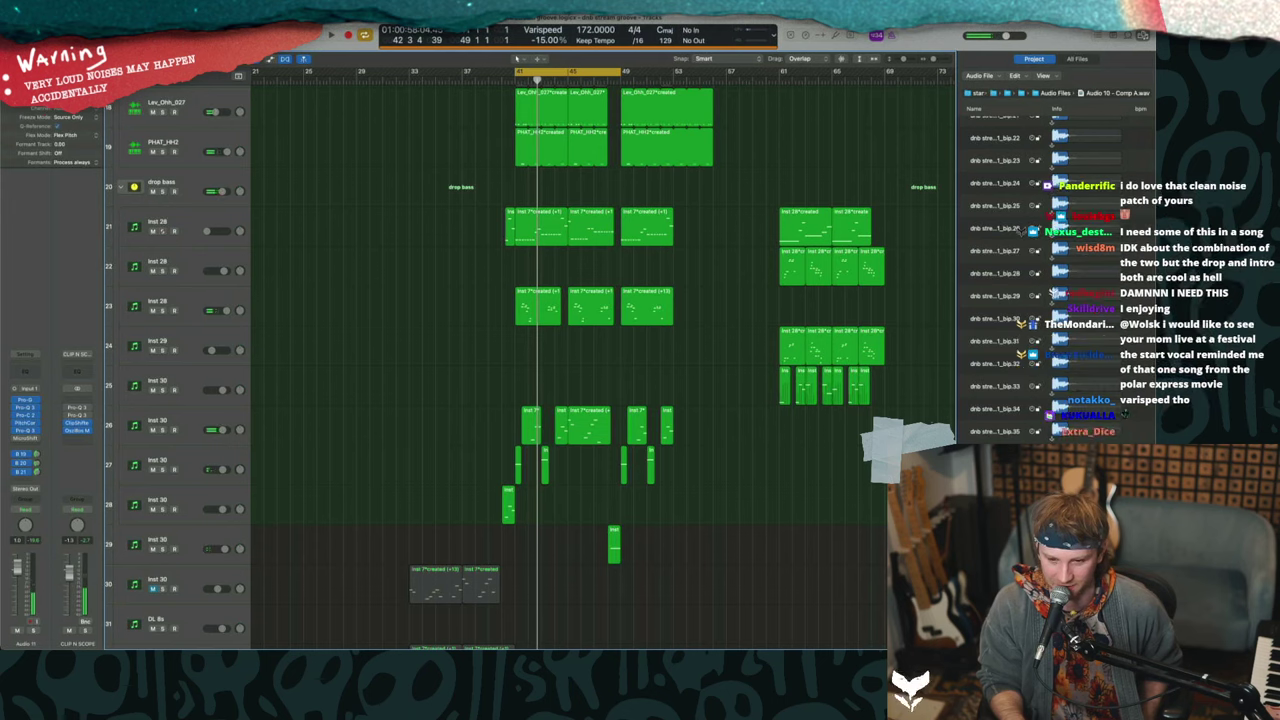
- Switch to Finder, park the folder window out of view and open that choice (demo).mp3 in the audio player
{"action": "key", "text": "super+Tab"}
{"action": "left_click_drag", "start_coordinate": [103, 32], "coordinate": [543, 343]}
{"action": "left_click_drag", "start_coordinate": [325, 355], "coordinate": [430, 648]}
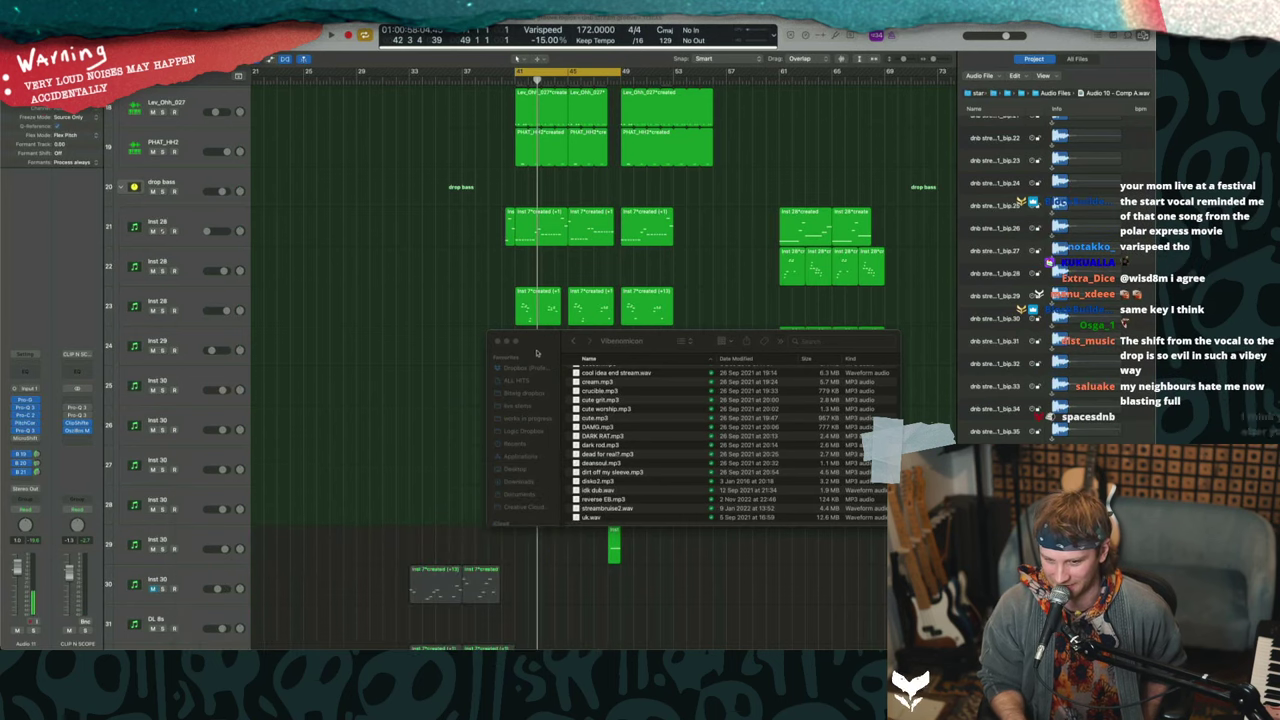
{"action": "left_click_drag", "start_coordinate": [542, 343], "coordinate": [568, 649]}
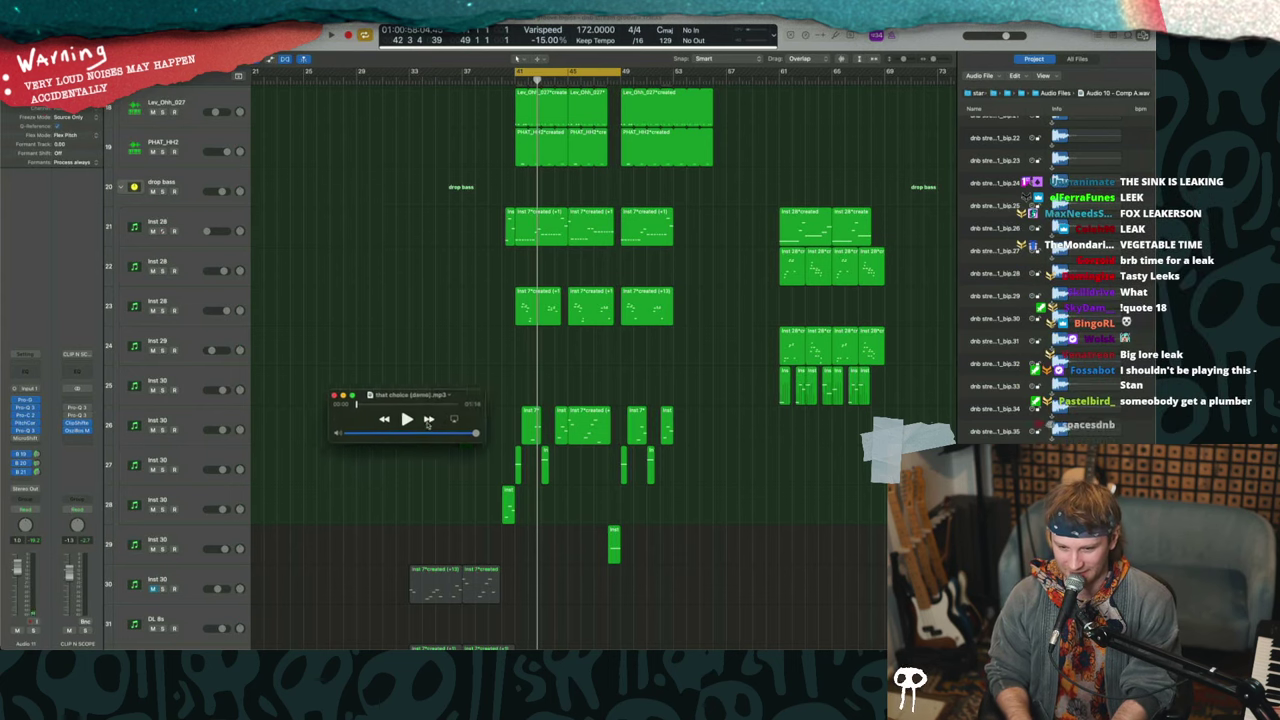
- Return to Logic Pro and replay the first bars of the looped drop
{"action": "scroll", "coordinate": [406, 243], "scroll_direction": "down", "scroll_amount": 5}
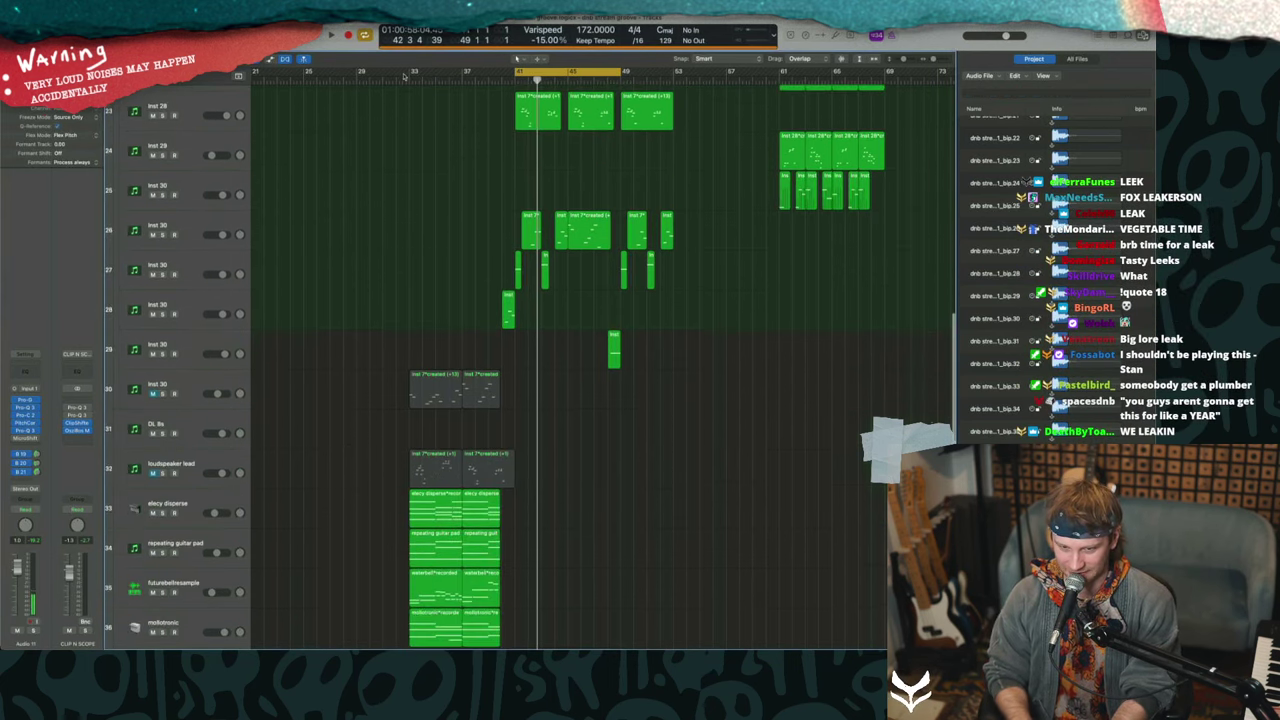
{"action": "key", "text": "space"}
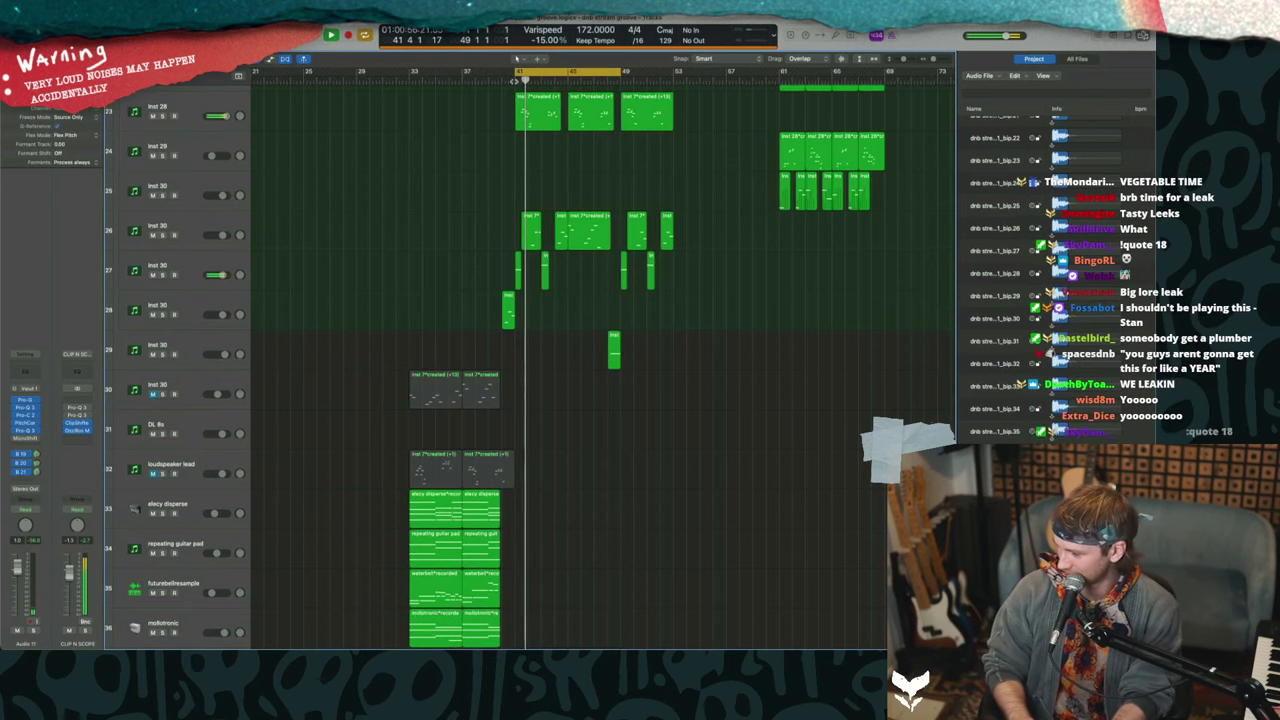
{"action": "key", "text": "space"}
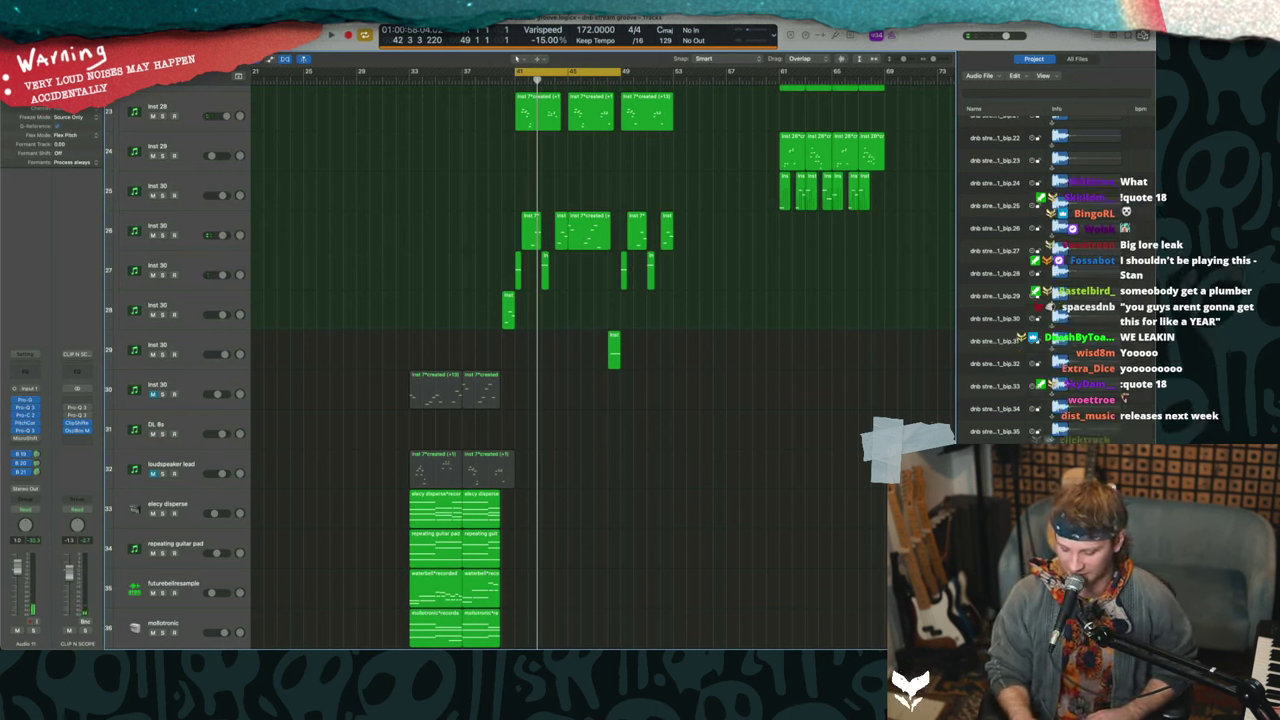
- Switch to the audio player, listen through that choice (demo).mp3 and close it
{"action": "key", "text": "super+Tab"}
{"action": "left_click_drag", "start_coordinate": [440, 476], "coordinate": [419, 243]}
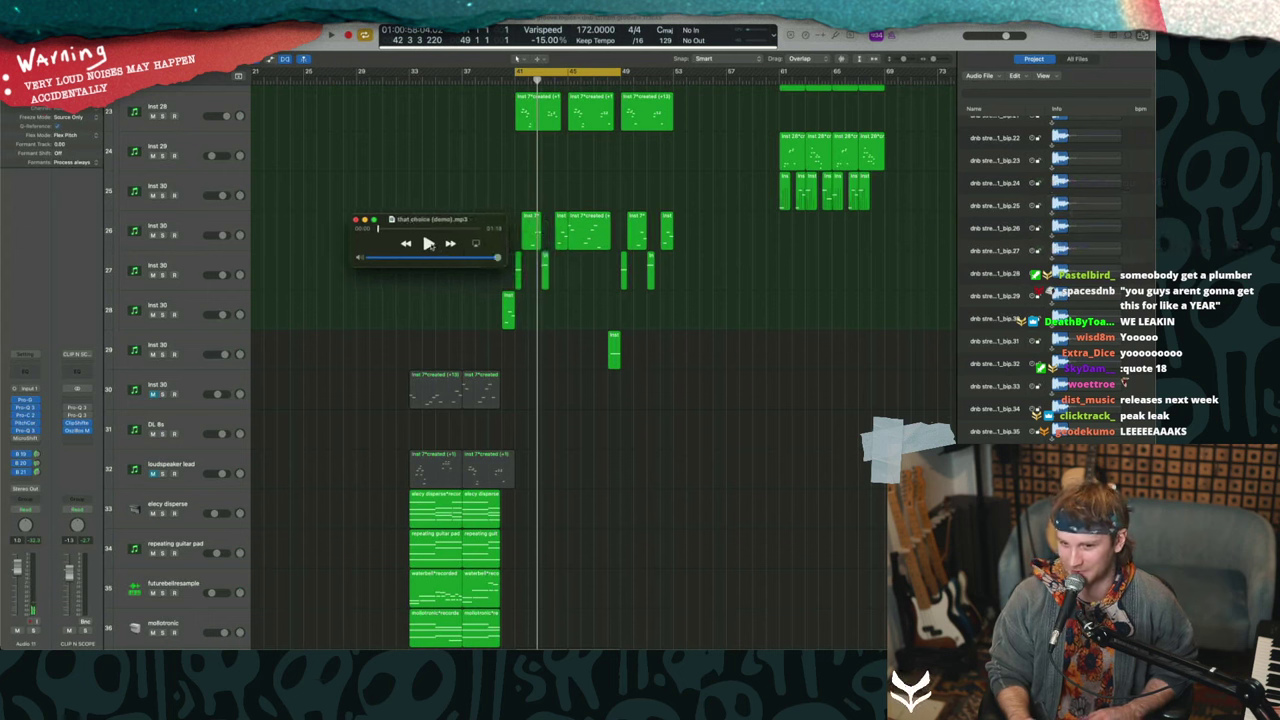
{"action": "left_click", "coordinate": [428, 243]}
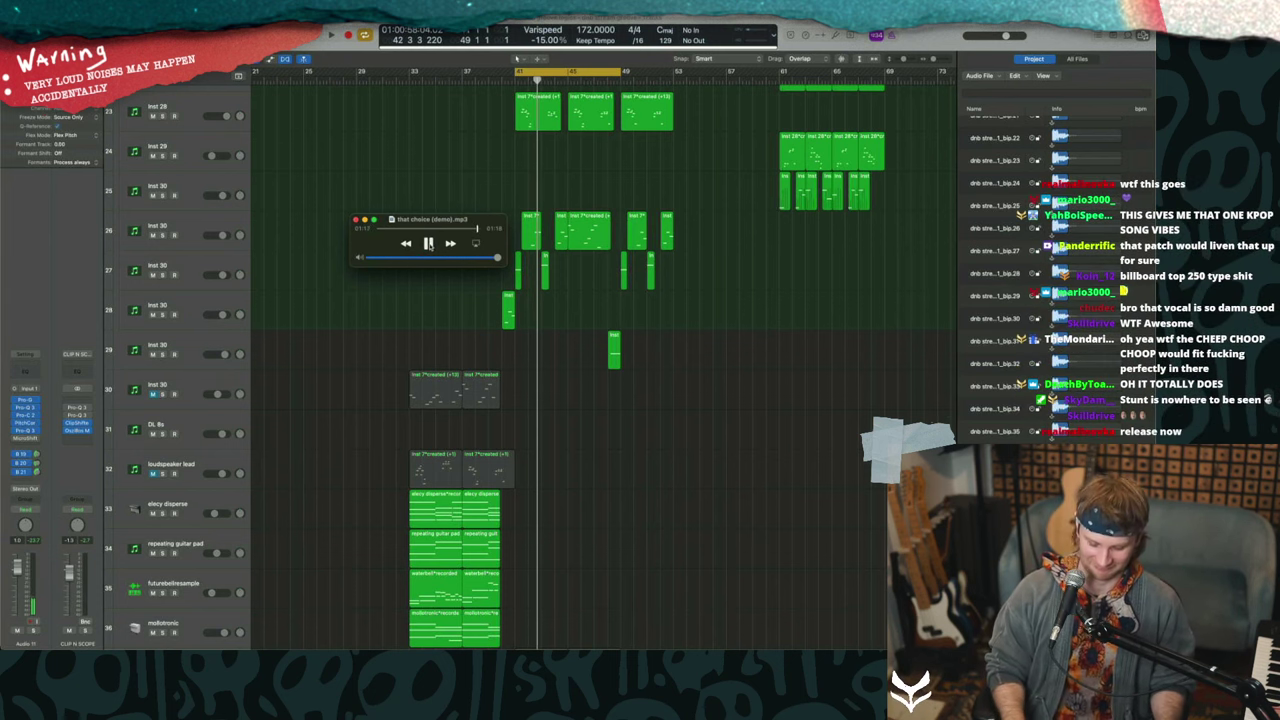
{"action": "left_click", "coordinate": [428, 243]}
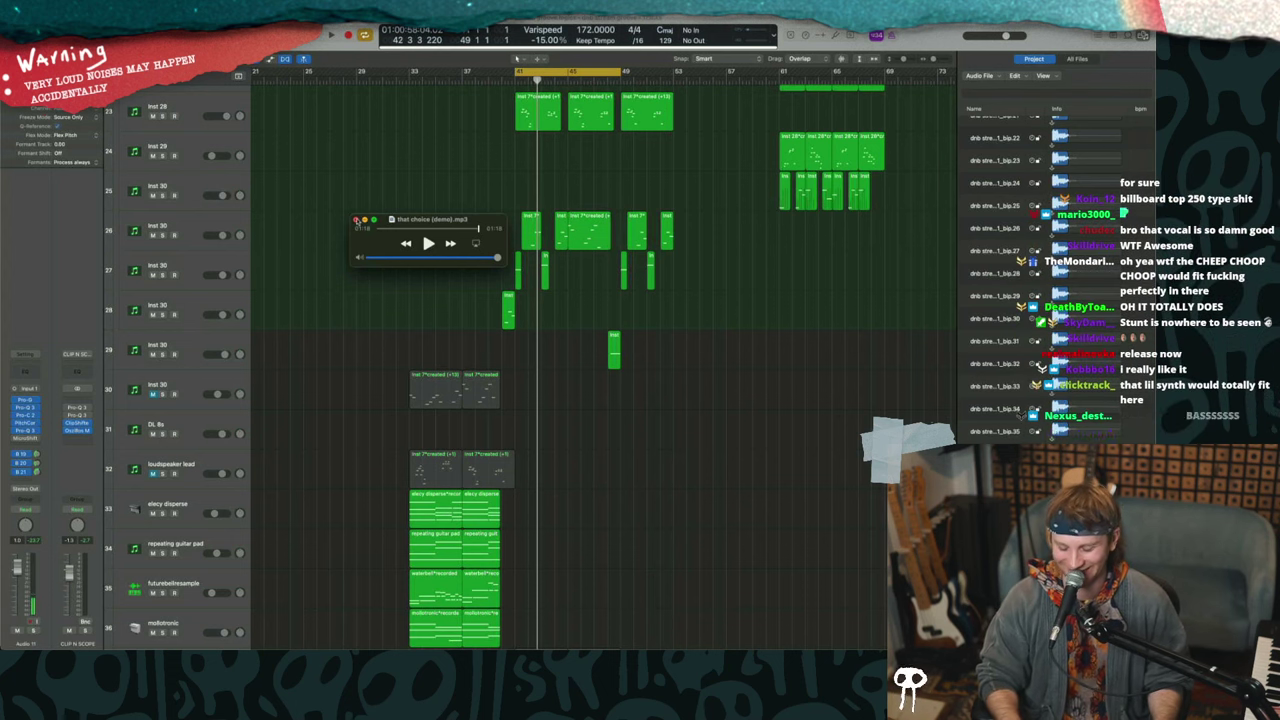
{"action": "left_click", "coordinate": [354, 219]}
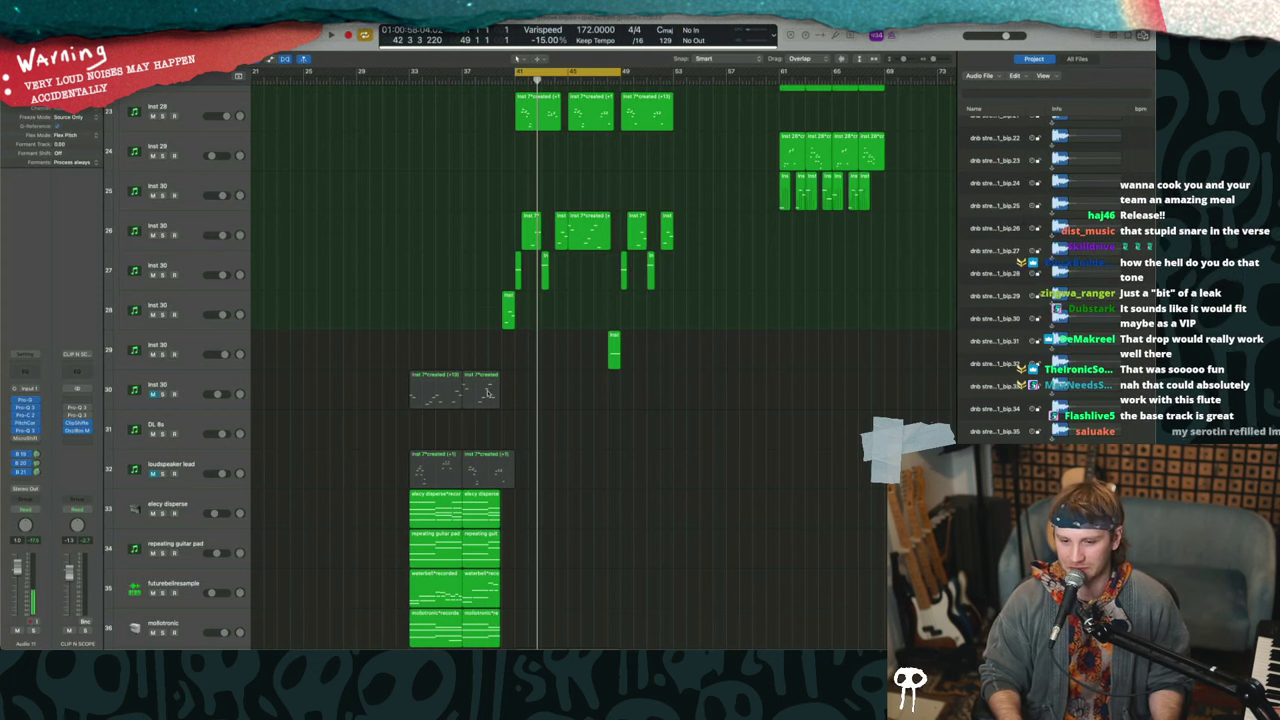
- Replay the looped drop in Logic Pro and listen to its opening with the row 23 Inst 28 bass track soloed
{"action": "left_click", "coordinate": [484, 391]}
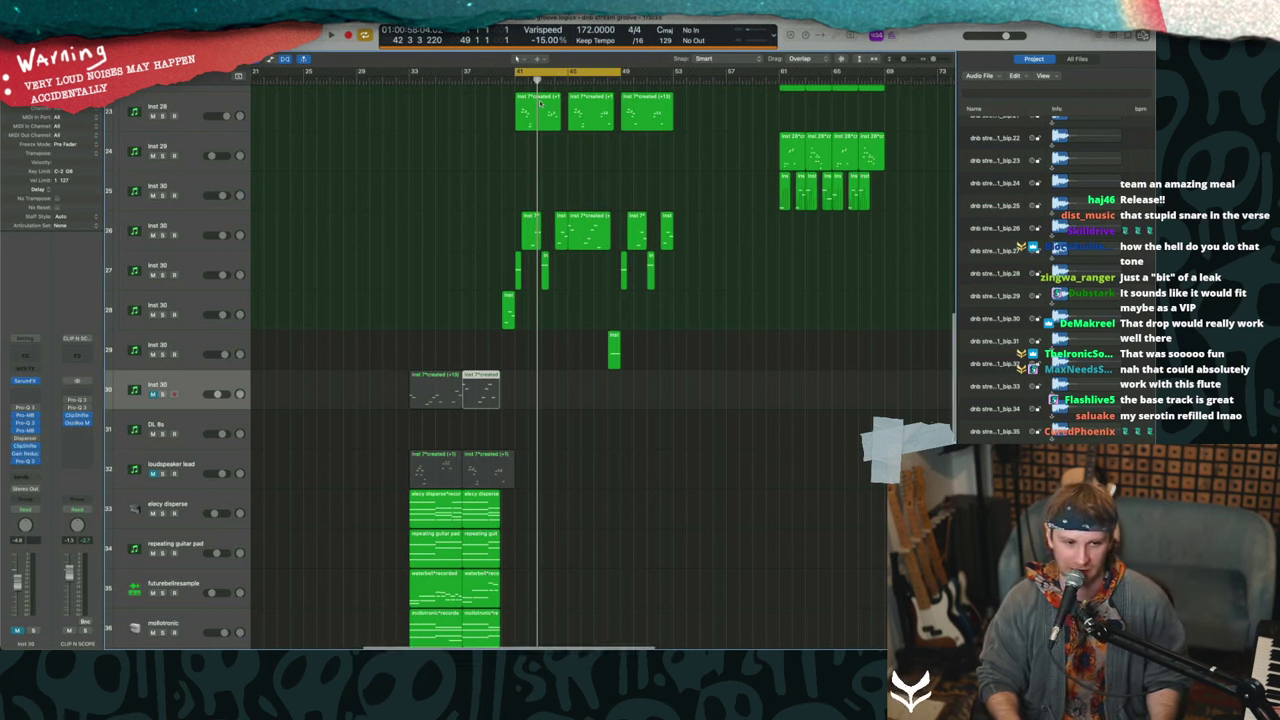
{"action": "key", "text": "space"}
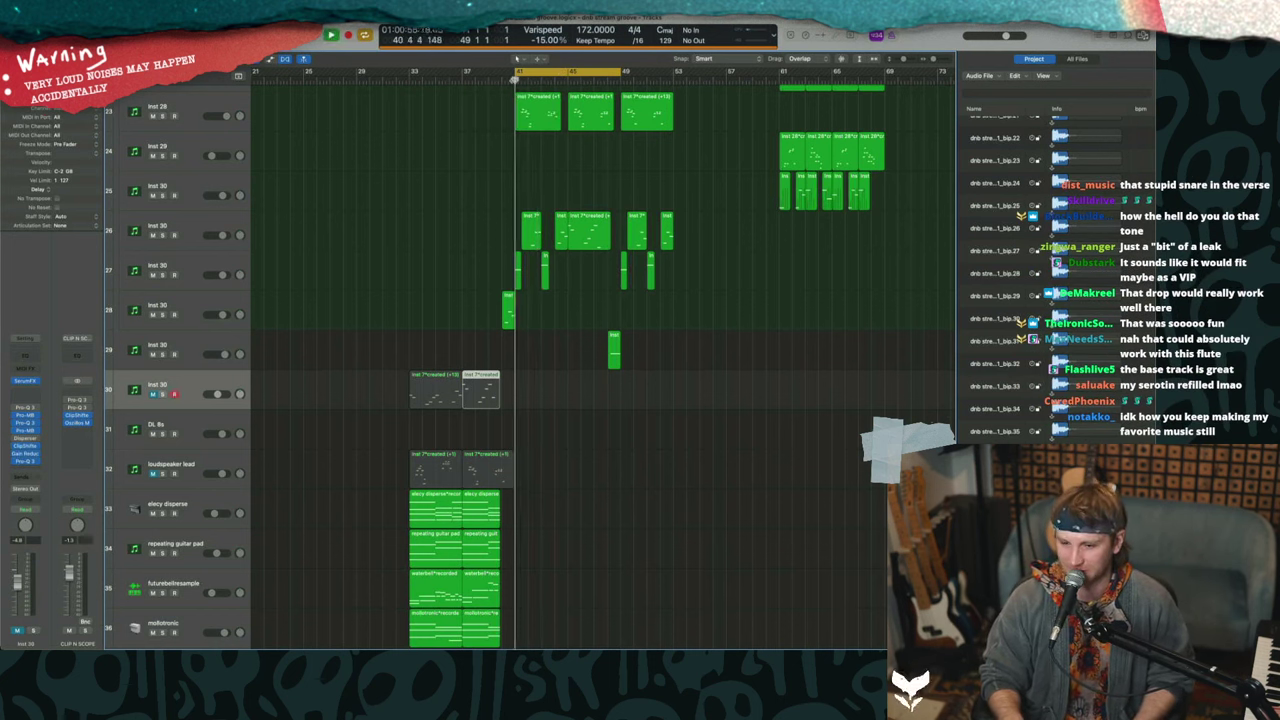
{"action": "key", "text": "space"}
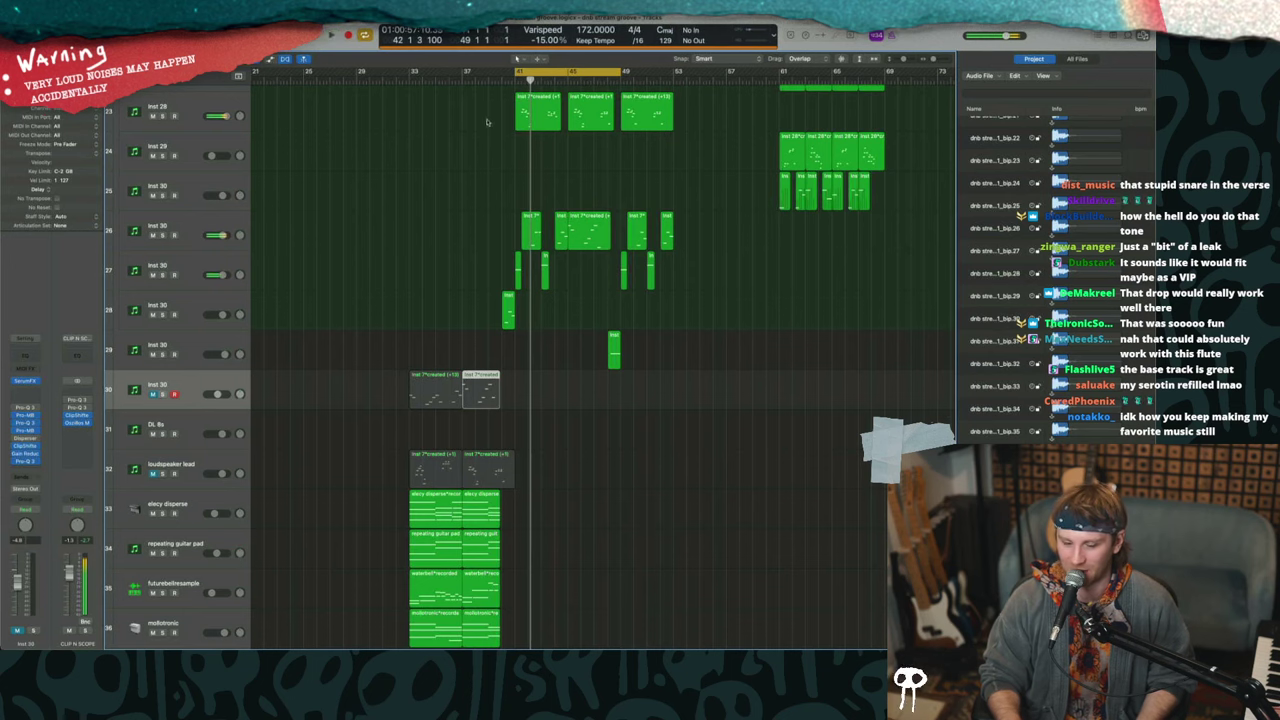
{"action": "scroll", "coordinate": [698, 177], "scroll_direction": "up", "scroll_amount": 5}
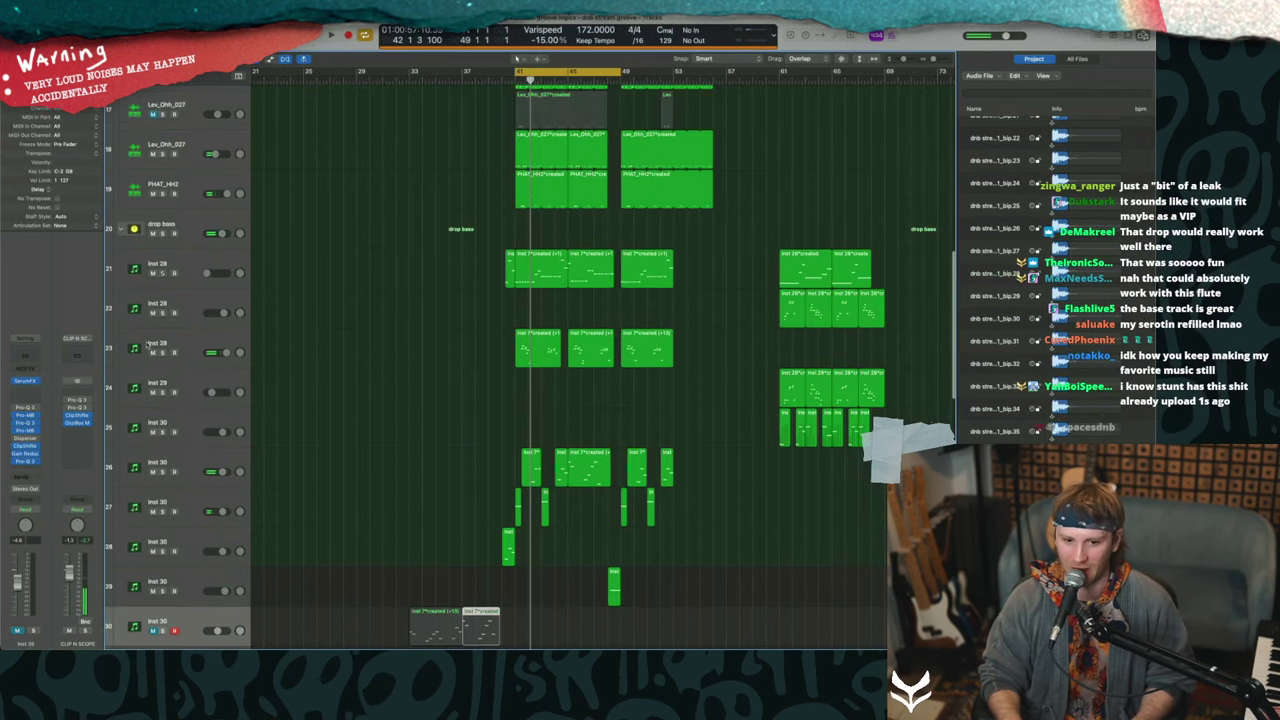
{"action": "left_click", "coordinate": [166, 358]}
{"action": "left_click", "coordinate": [163, 353]}
{"action": "key", "text": "space"}
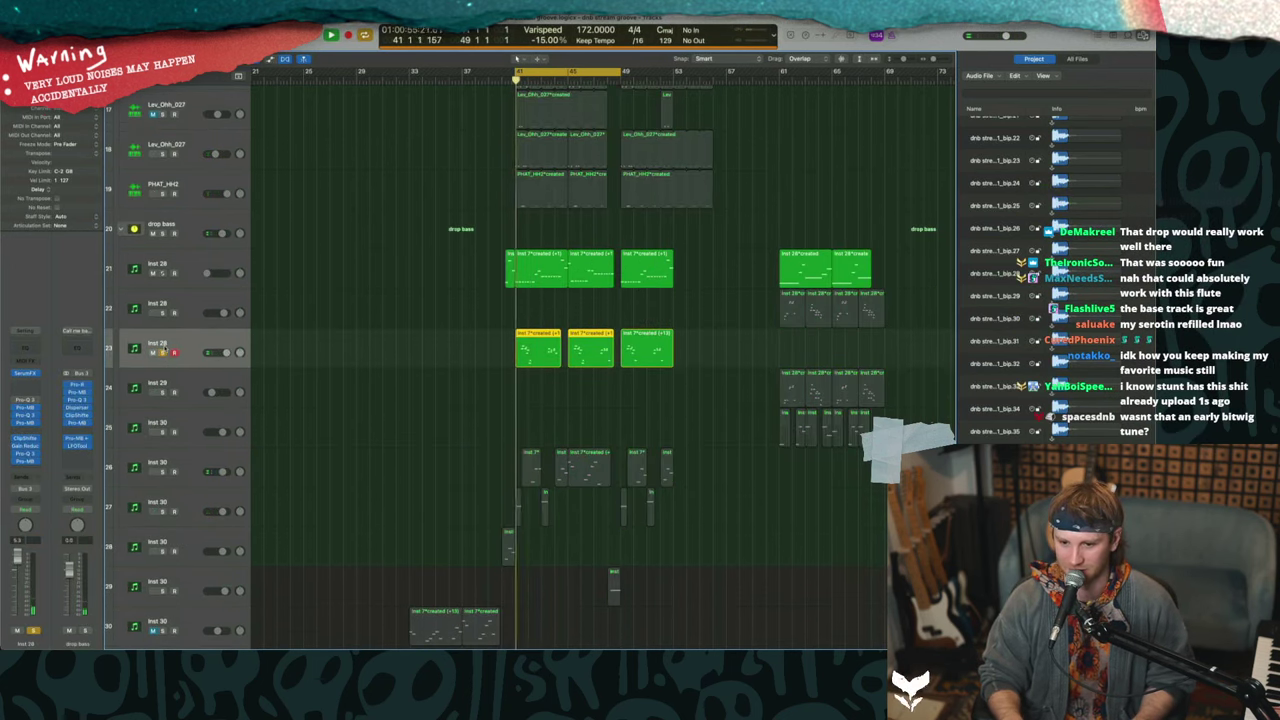
{"action": "key", "text": "space"}
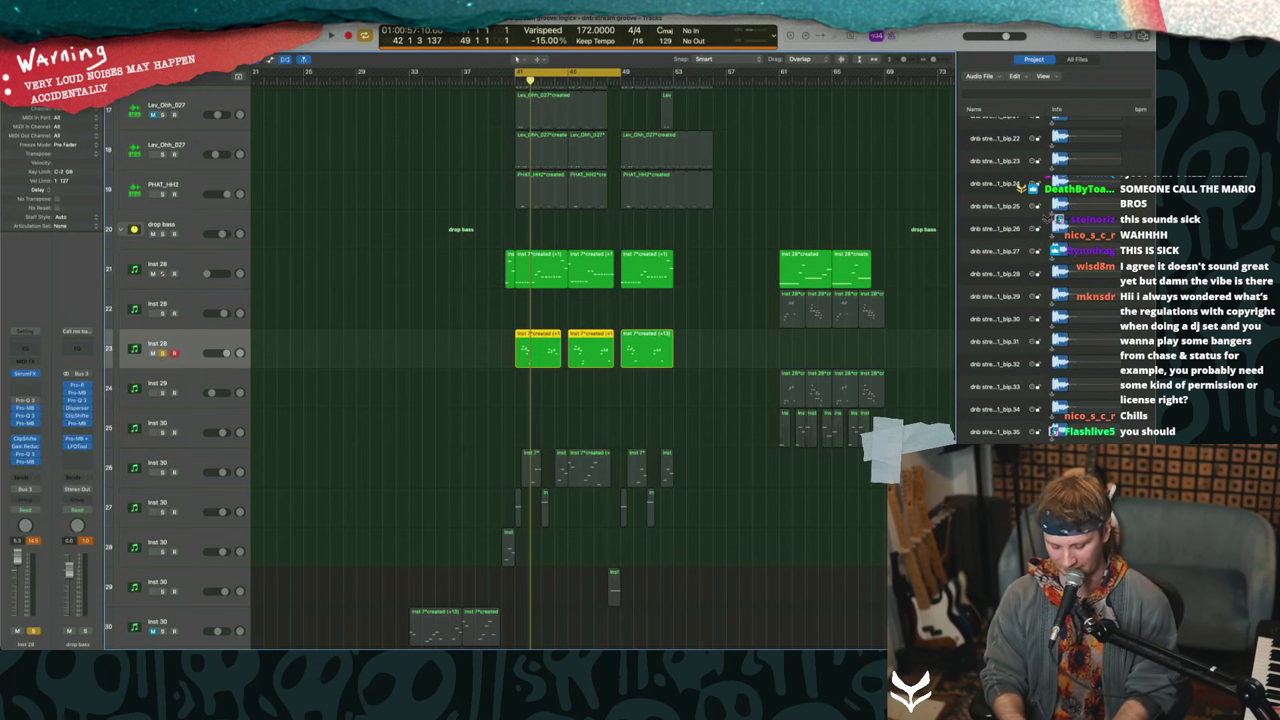
{"action": "scroll", "coordinate": [530, 360], "scroll_direction": "up", "scroll_amount": 2}
{"action": "left_click", "coordinate": [508, 383]}
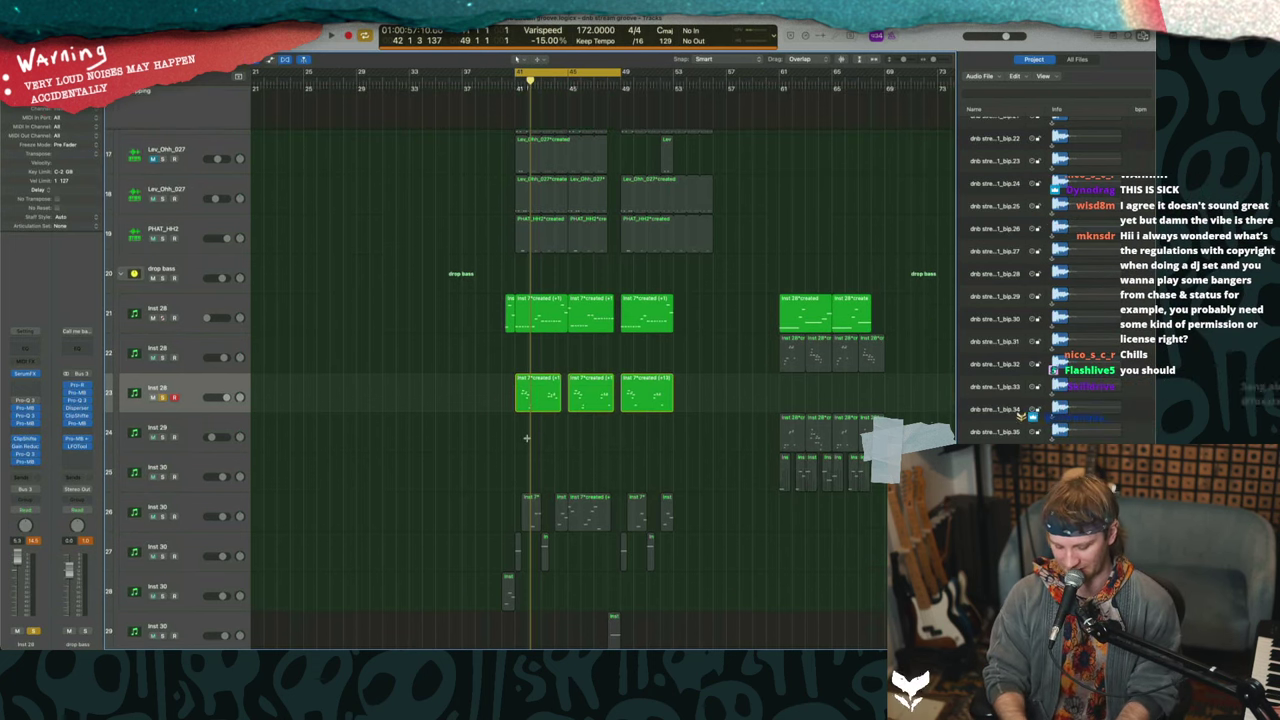
{"action": "key", "text": "super+b"}
{"action": "left_click", "coordinate": [670, 310]}
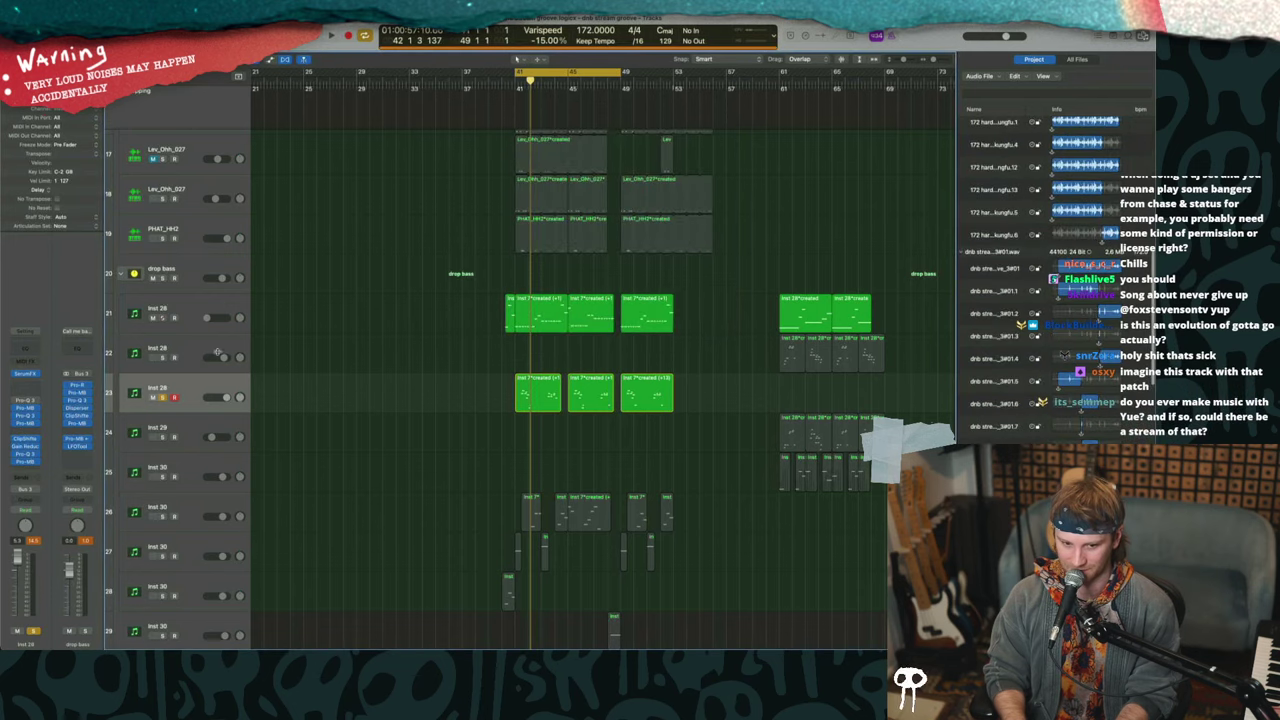
{"action": "key", "text": "super+b"}
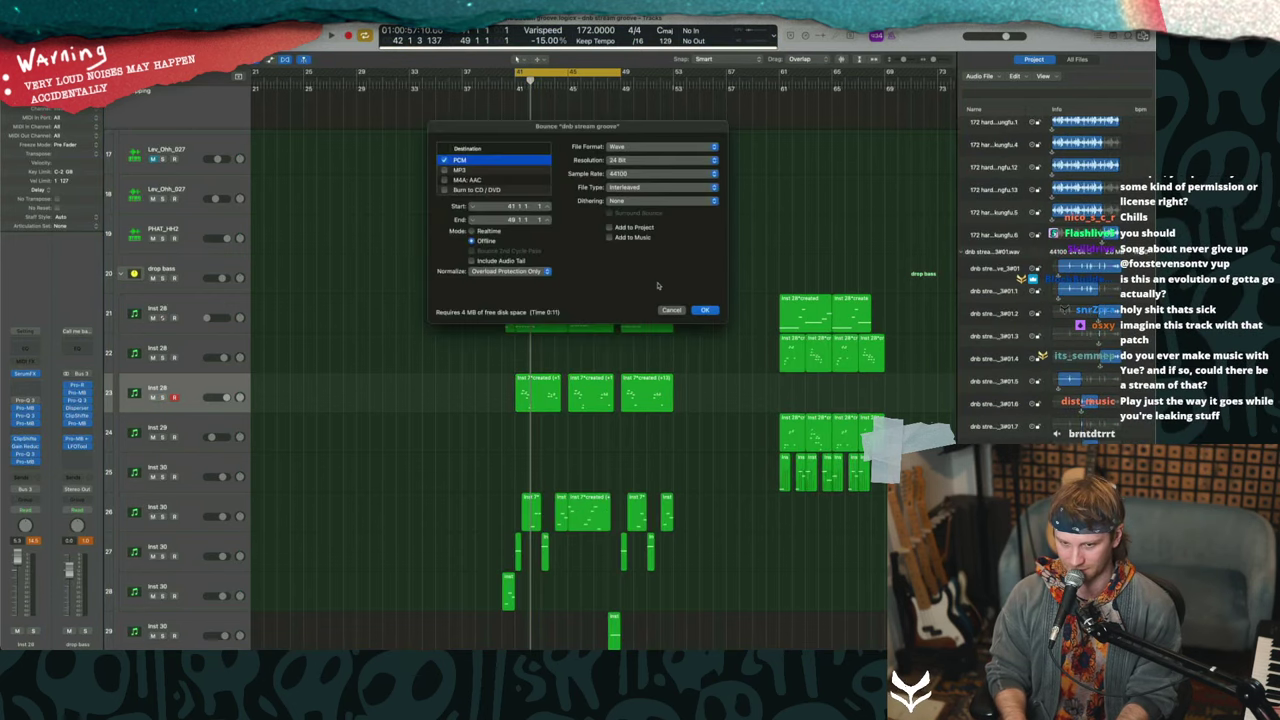
{"action": "left_click", "coordinate": [670, 309]}
- Set the cycle range to bars 9 to 49 to cover the intro and drop, and select the Audio 11 track
{"action": "scroll", "coordinate": [525, 423], "scroll_direction": "down", "scroll_amount": 12}
{"action": "key", "text": "super+Left"}
{"action": "key", "text": "super+Left"}
{"action": "key", "text": "super+Left"}
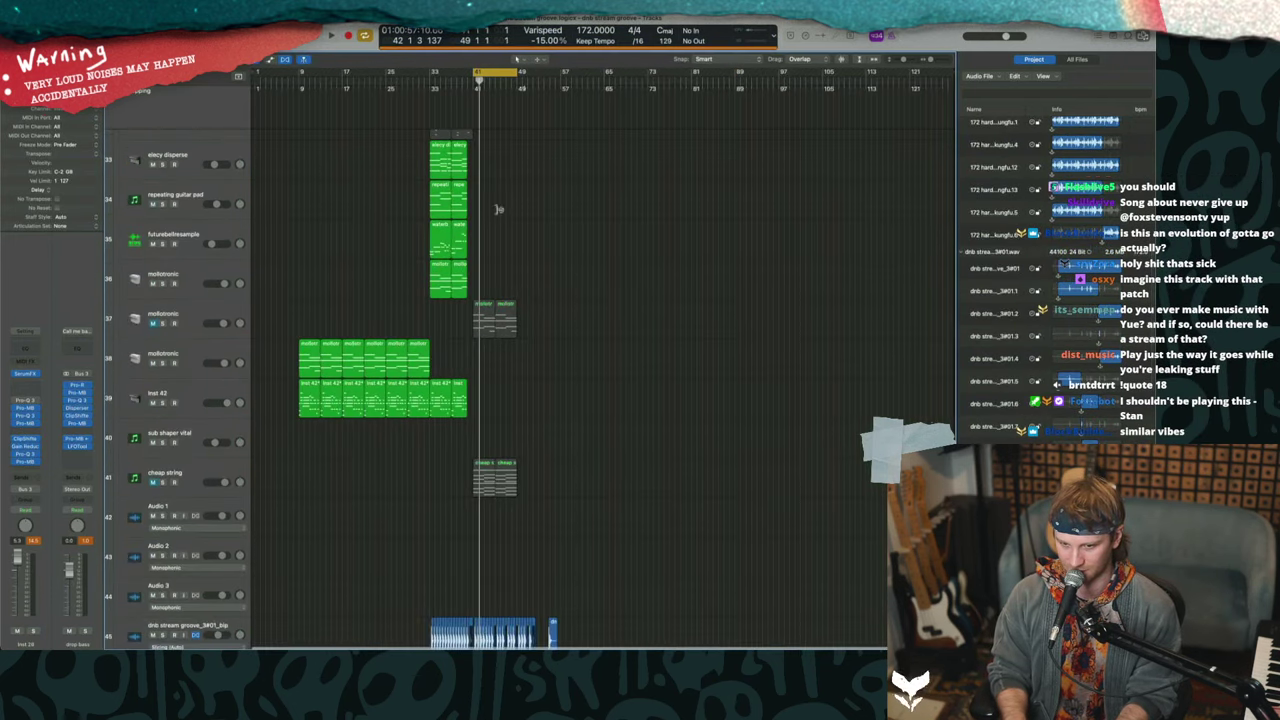
{"action": "left_click_drag", "start_coordinate": [300, 73], "coordinate": [518, 73]}
{"action": "scroll", "coordinate": [521, 271], "scroll_direction": "up", "scroll_amount": 12}
{"action": "scroll", "coordinate": [521, 272], "scroll_direction": "down", "scroll_amount": 18}
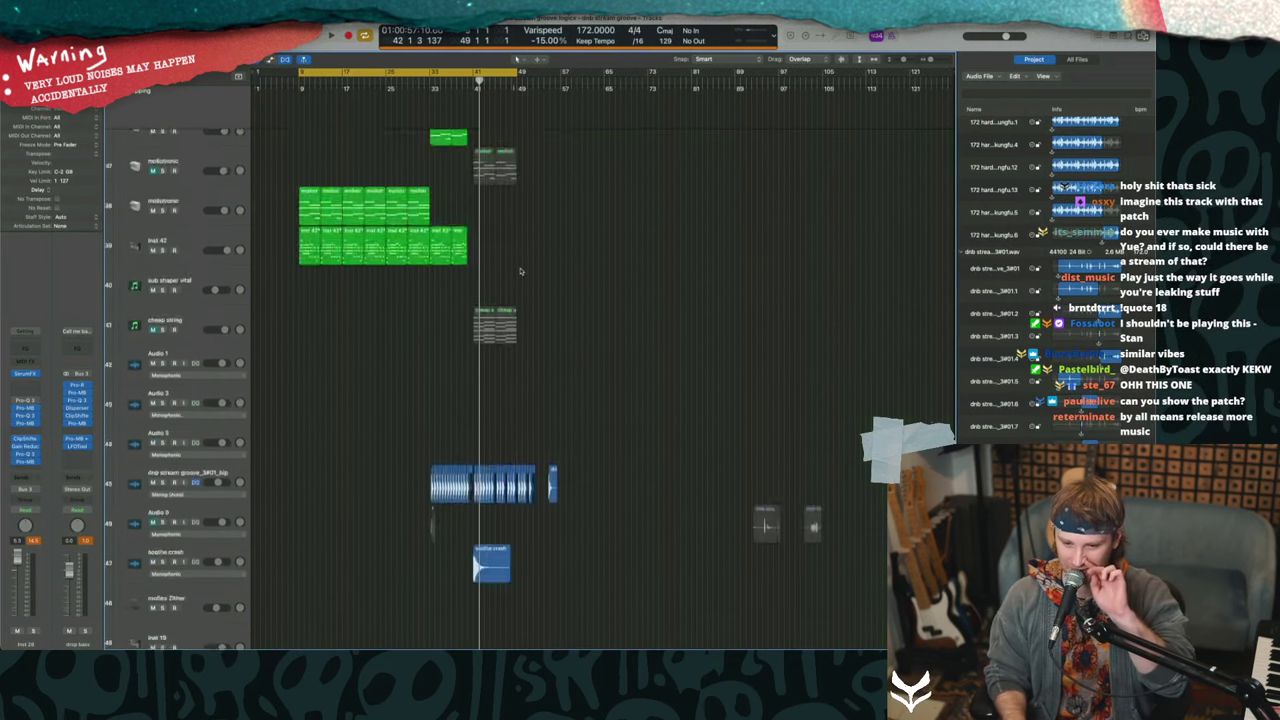
{"action": "left_click", "coordinate": [135, 581]}
- Bounce the cycle range offline as a 24-bit, 44100 Hz Wave file named dnb stream groove, and close the project without saving
{"action": "key", "text": "super+b"}
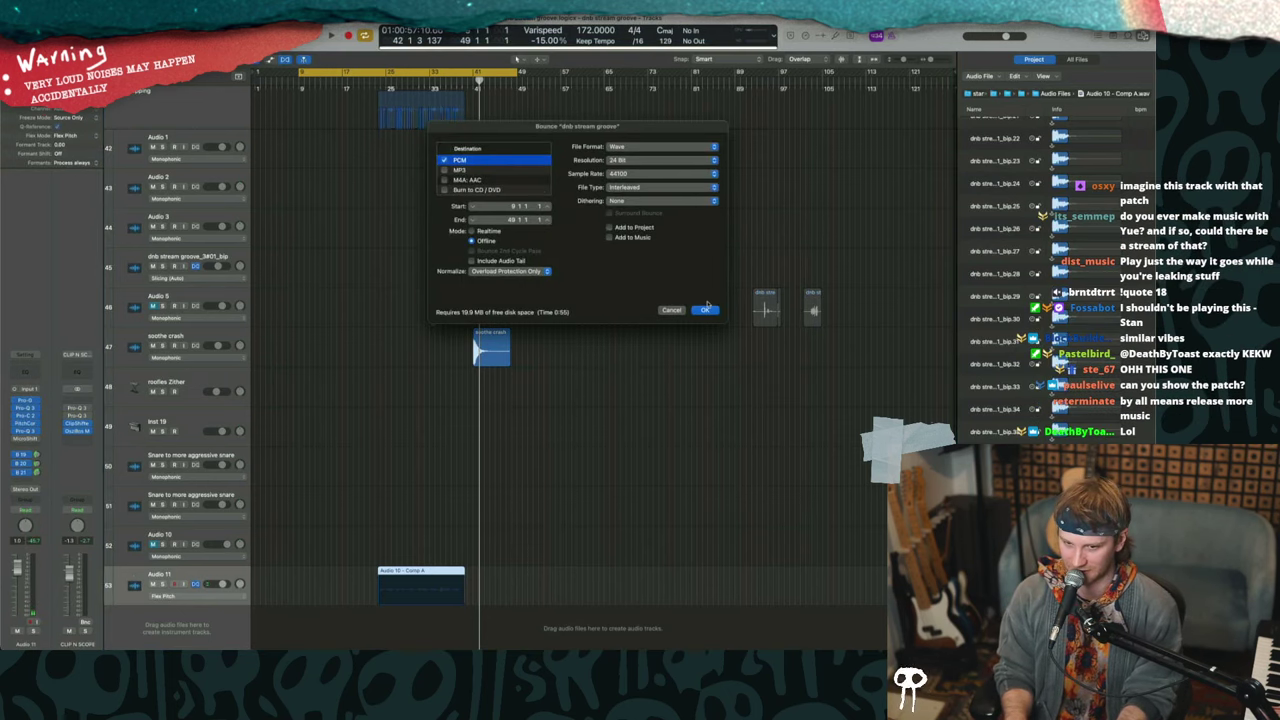
{"action": "left_click", "coordinate": [705, 310]}
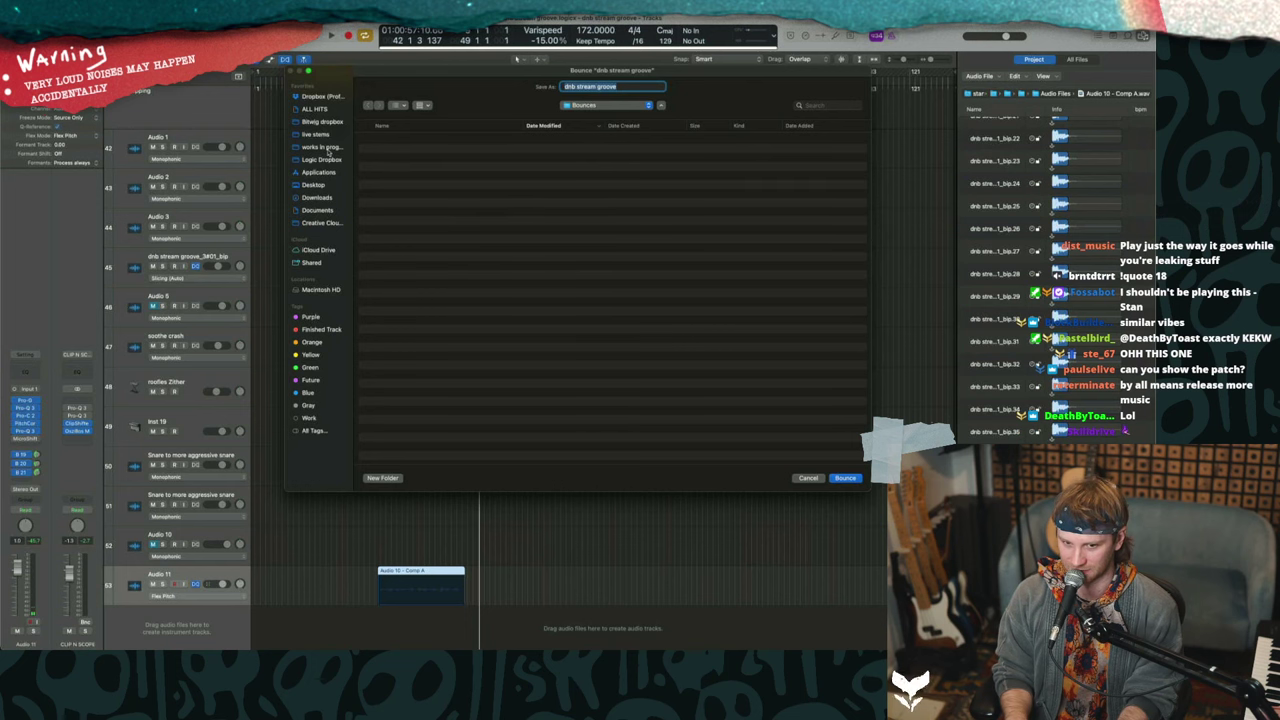
{"action": "key", "text": "Return"}
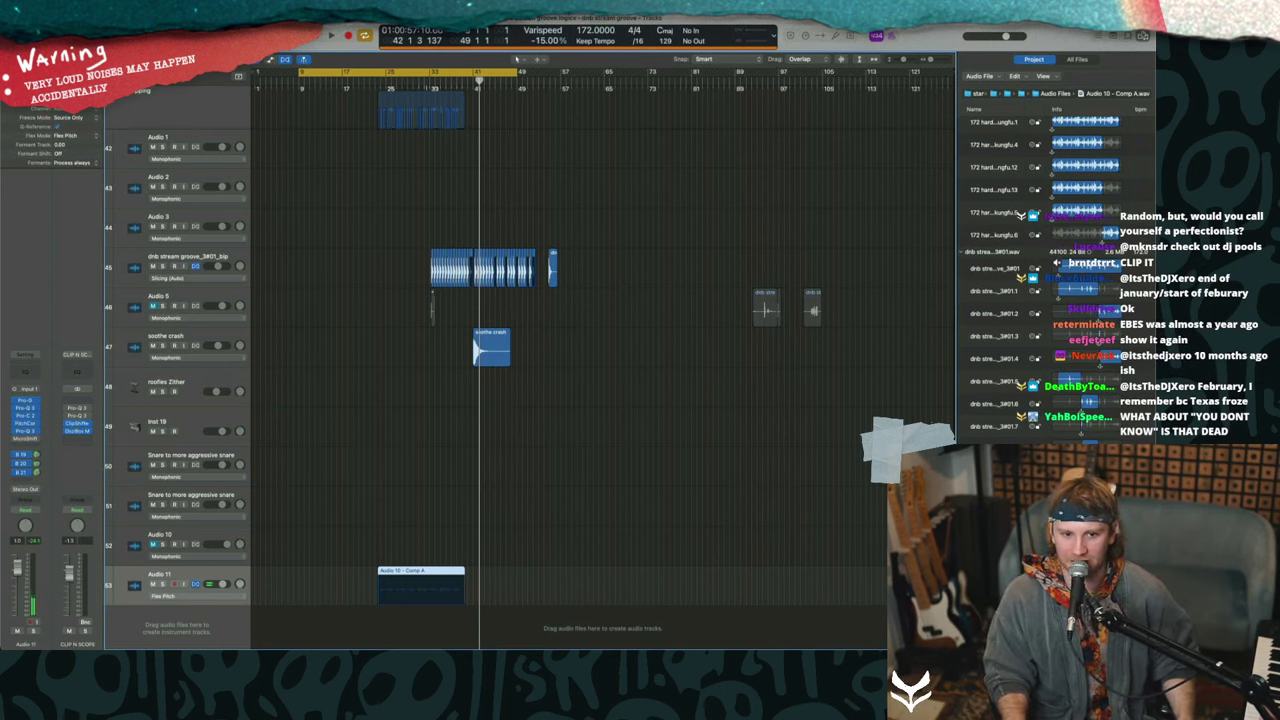
{"action": "key", "text": "super+w"}
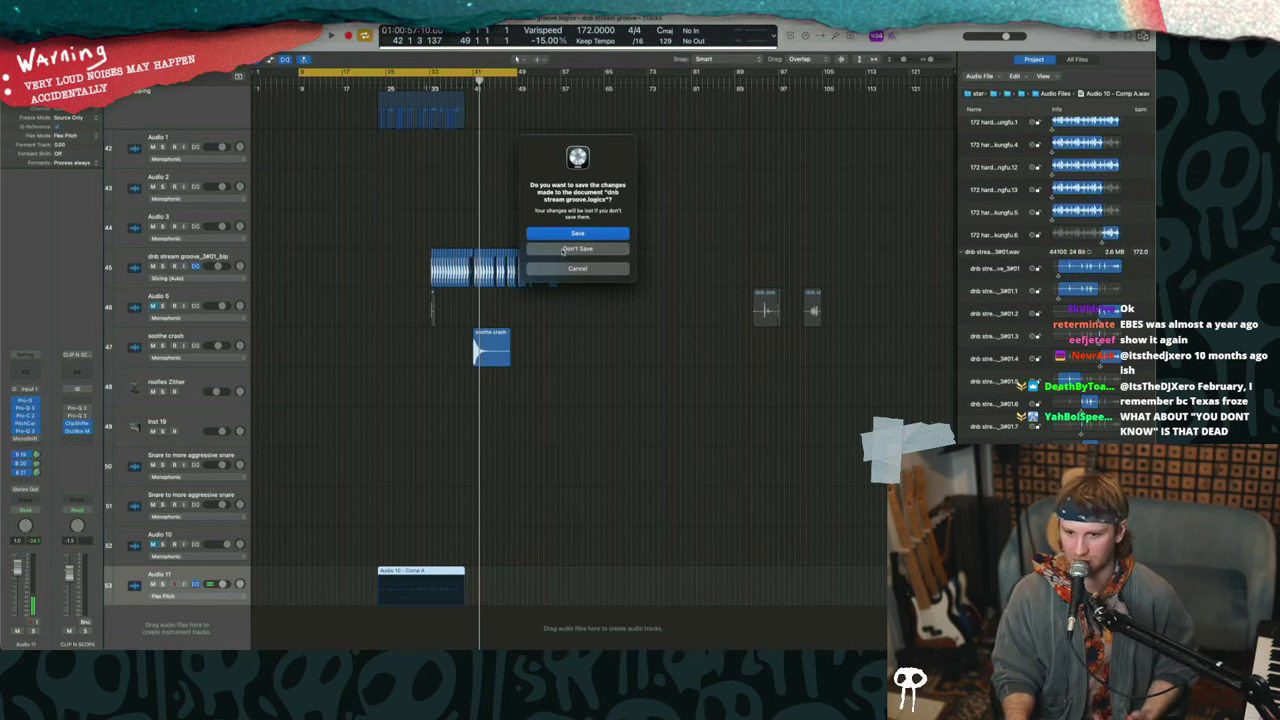
{"action": "left_click", "coordinate": [565, 250]}
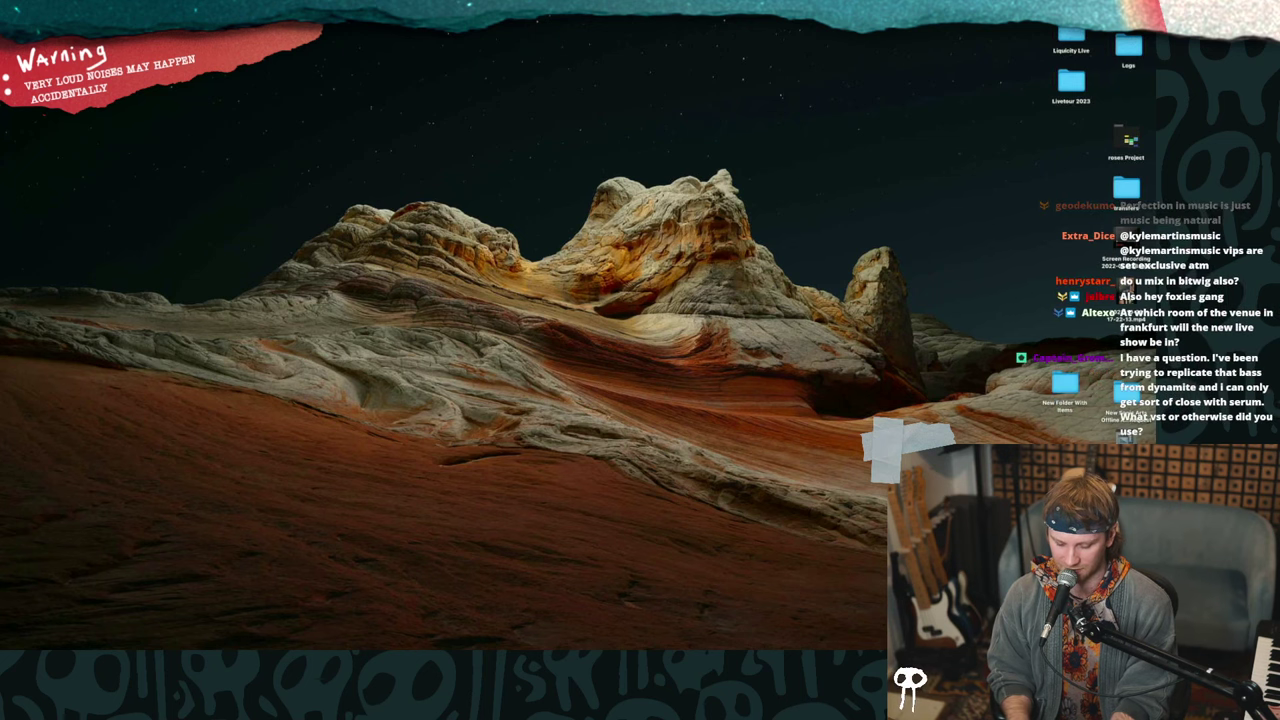
- Bring up the Logic Dropbox folder window, find the dnb3 folder and make it available offline
{"action": "left_click_drag", "start_coordinate": [520, 645], "coordinate": [474, 216]}
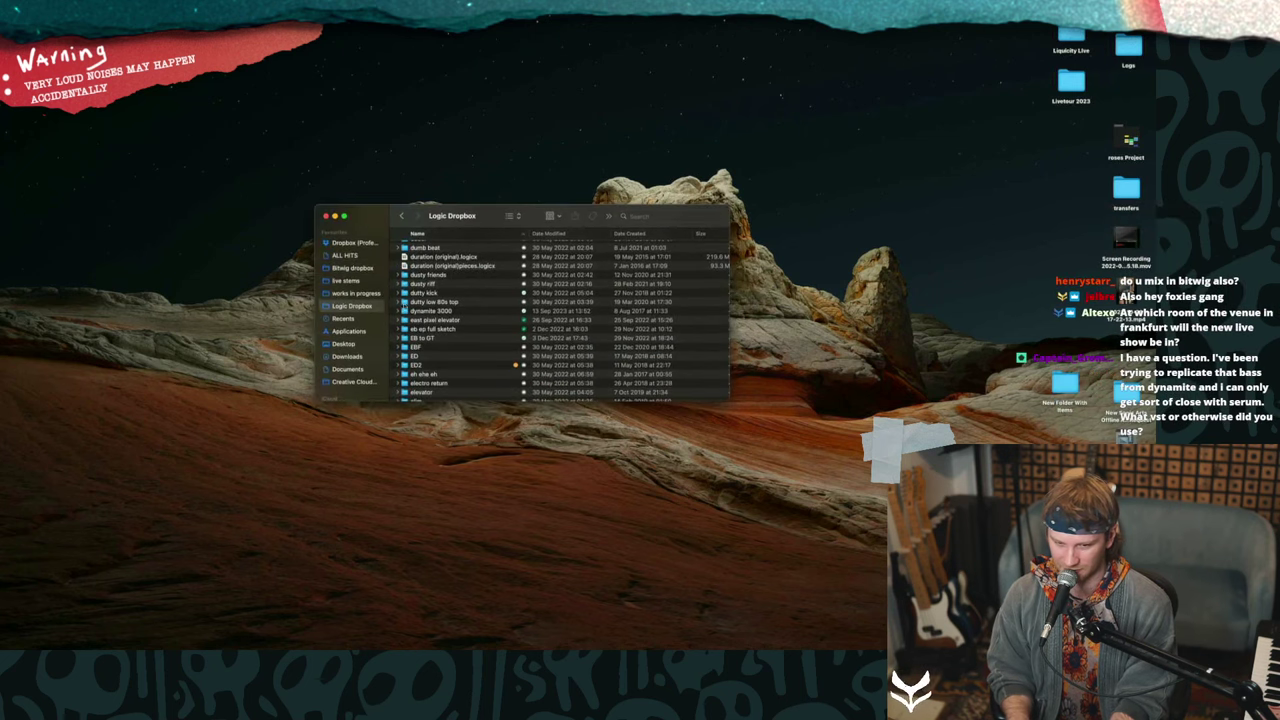
{"action": "scroll", "coordinate": [407, 309], "scroll_direction": "down", "scroll_amount": 10}
{"action": "scroll", "coordinate": [441, 319], "scroll_direction": "up", "scroll_amount": 10}
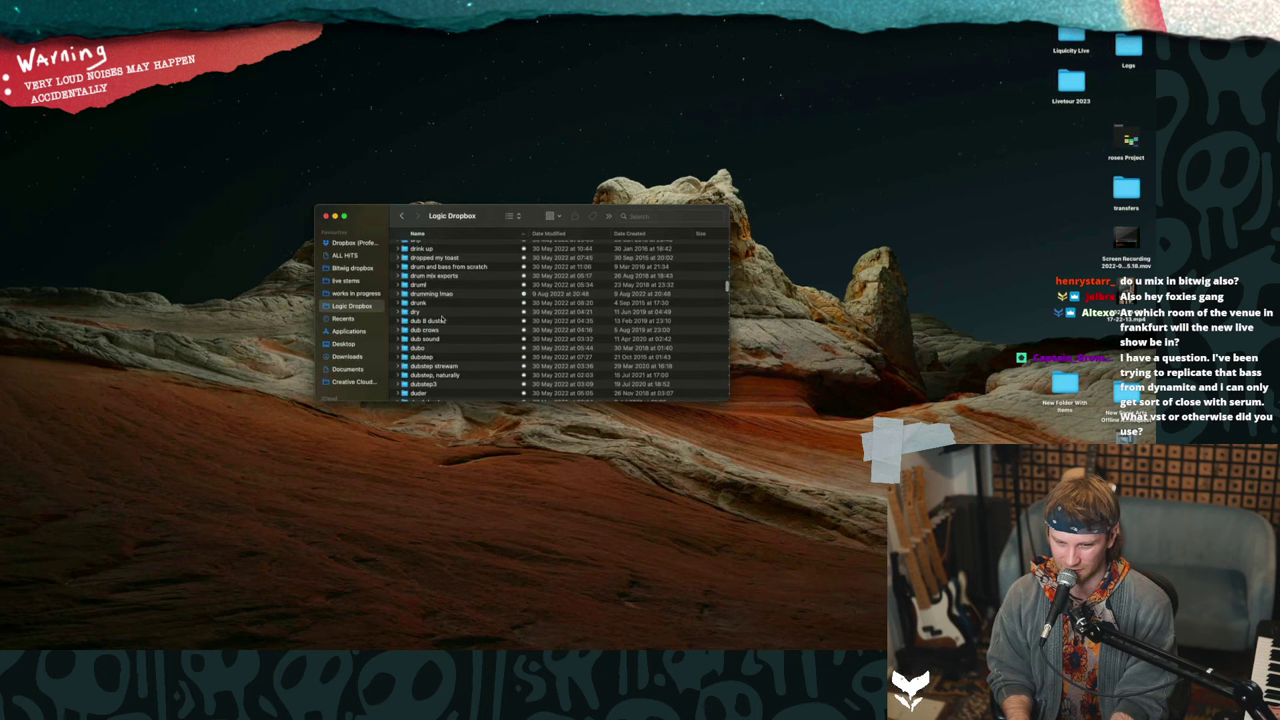
{"action": "scroll", "coordinate": [492, 283], "scroll_direction": "up", "scroll_amount": 10}
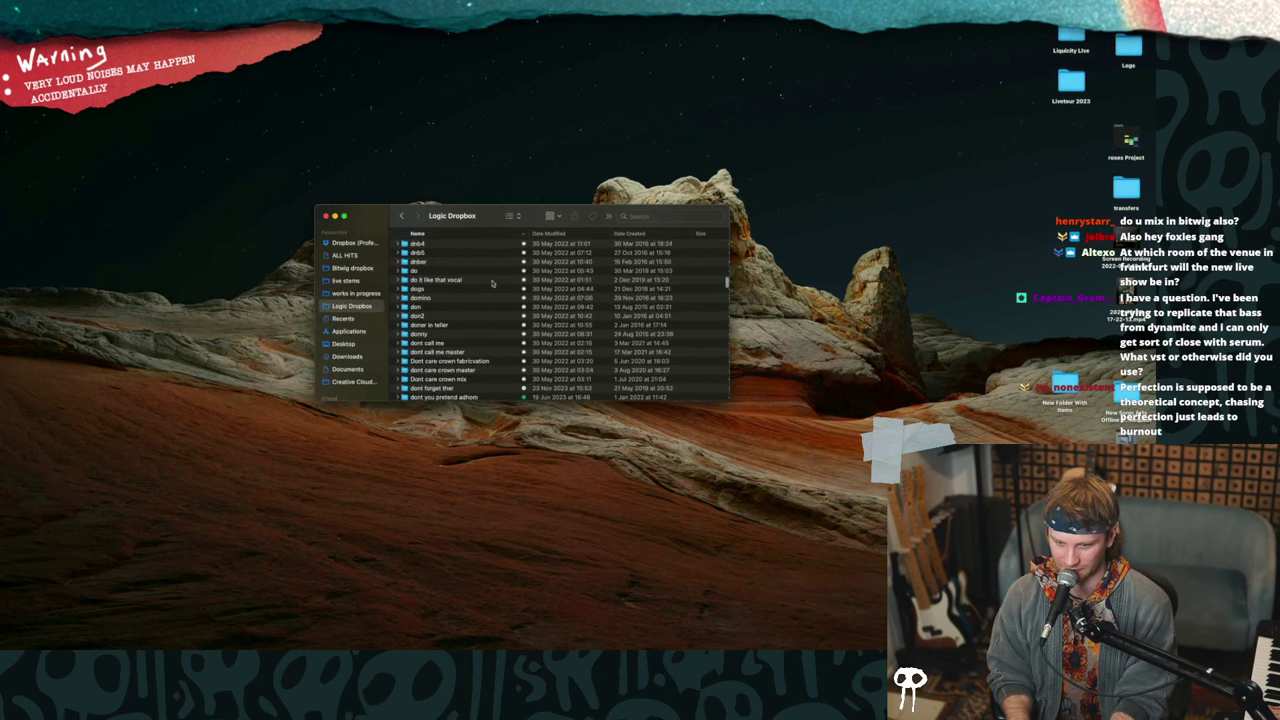
{"action": "scroll", "coordinate": [492, 284], "scroll_direction": "down", "scroll_amount": 3}
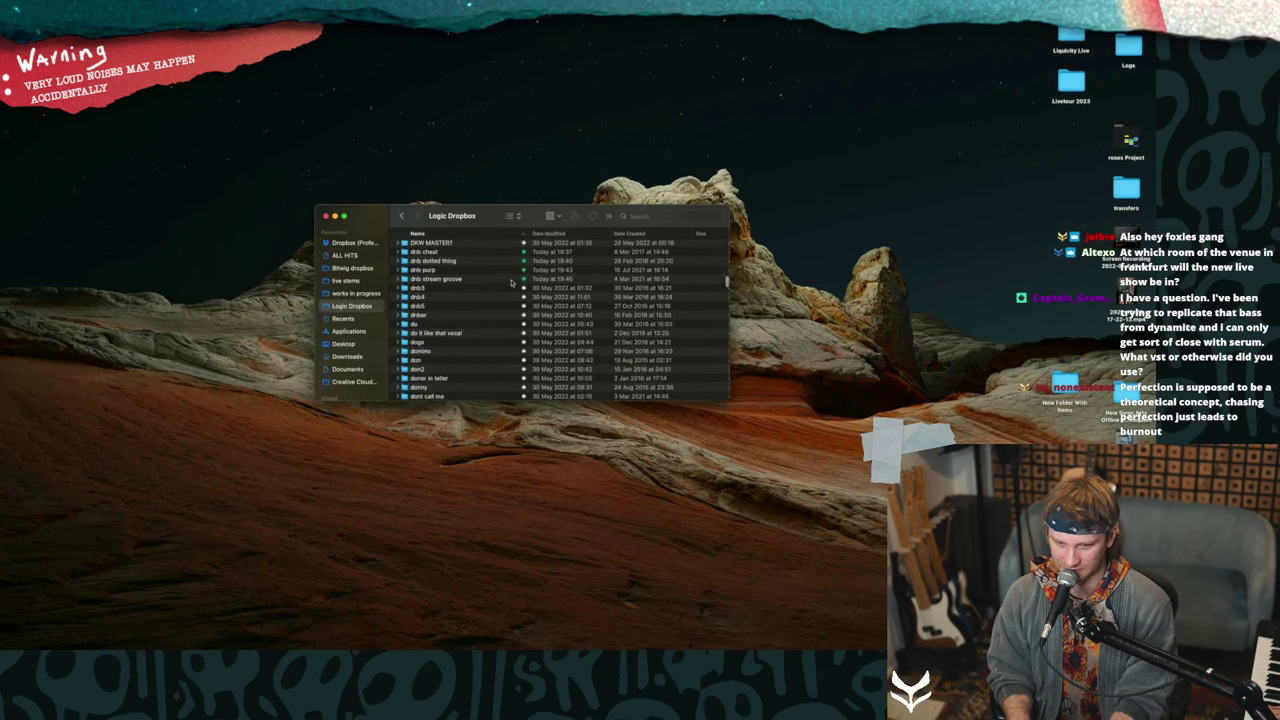
{"action": "left_click", "coordinate": [455, 289]}
{"action": "right_click", "coordinate": [456, 289]}
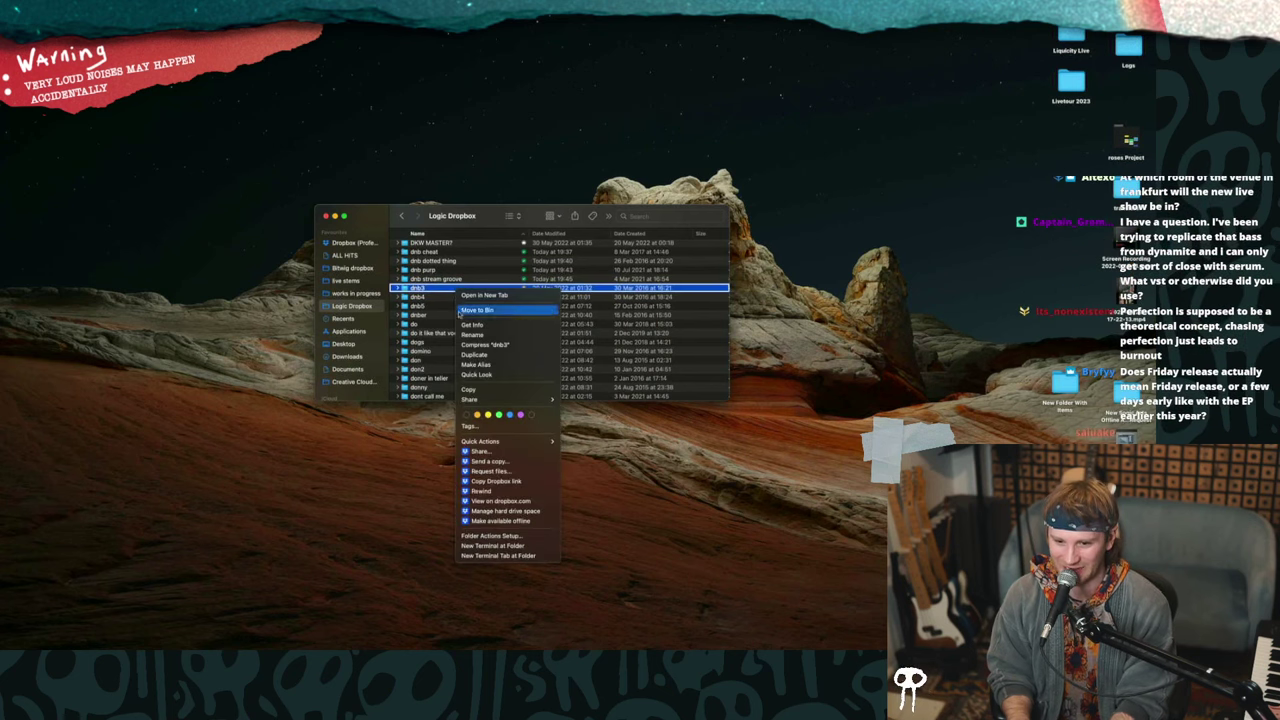
{"action": "left_click", "coordinate": [535, 521]}
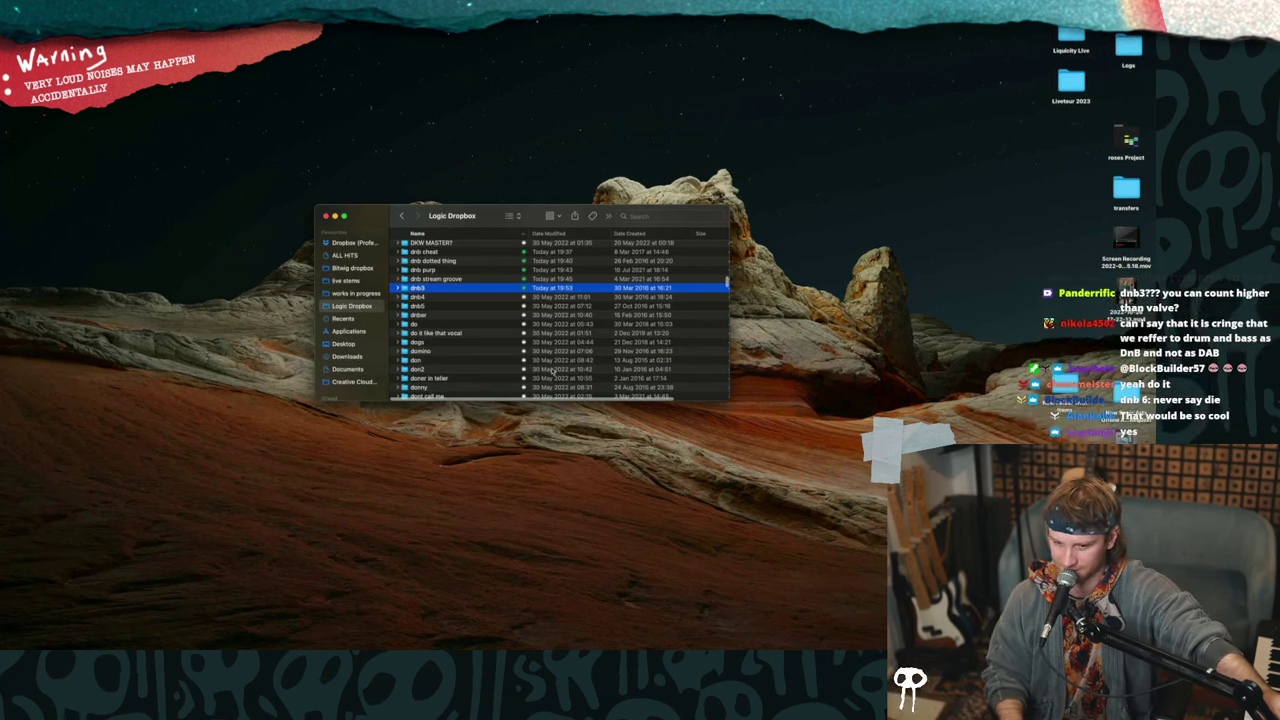
- Open dnb3.logicx from the dnb3 folder and continue past the missing plug-in notices
{"action": "double_click", "coordinate": [463, 291]}
{"action": "double_click", "coordinate": [461, 266]}
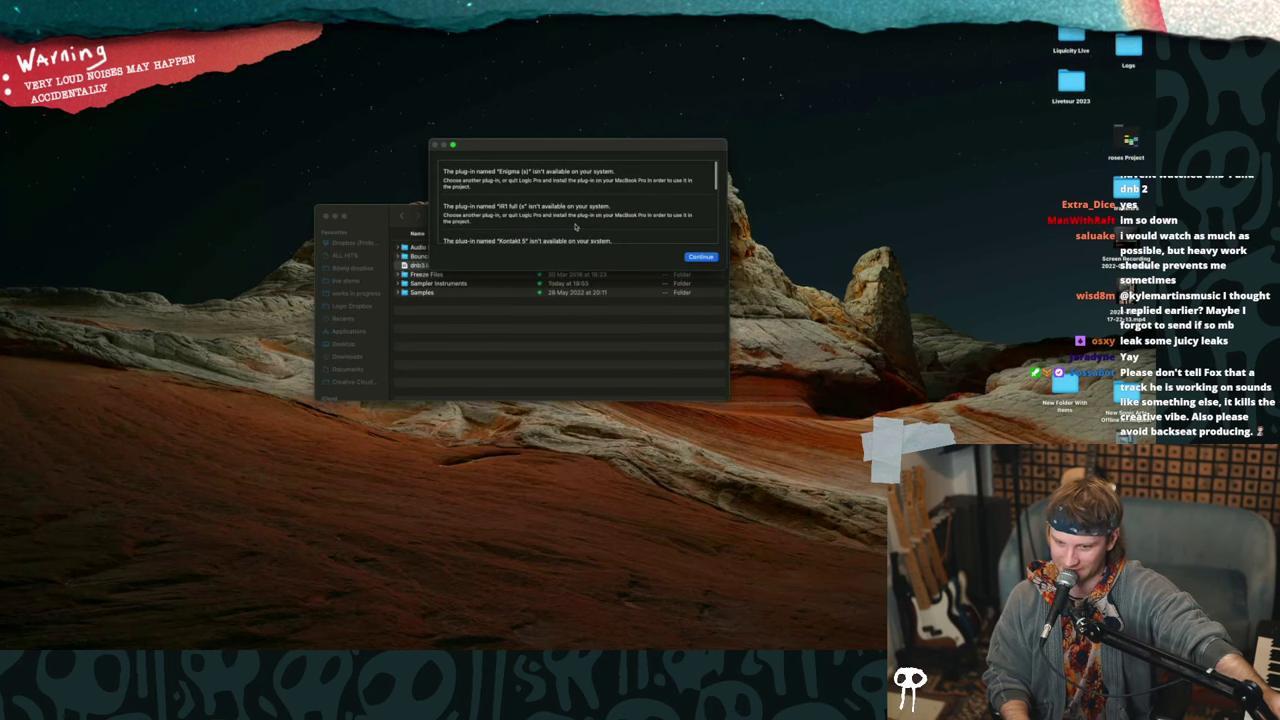
{"action": "key", "text": "Return"}
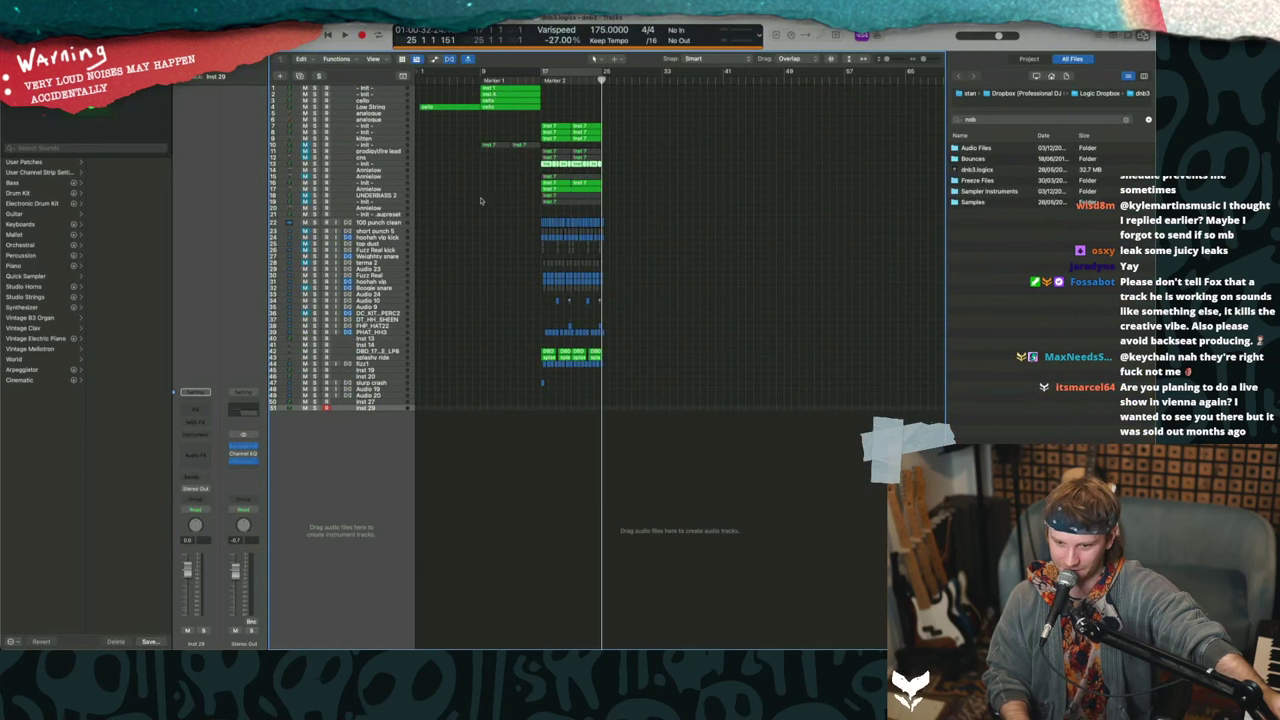
- Play the dnb3 project from the beginning and listen through the opening bars
{"action": "scroll", "coordinate": [457, 188], "scroll_direction": "up", "scroll_amount": 5}
{"action": "scroll", "coordinate": [457, 188], "scroll_direction": "left", "scroll_amount": 5}
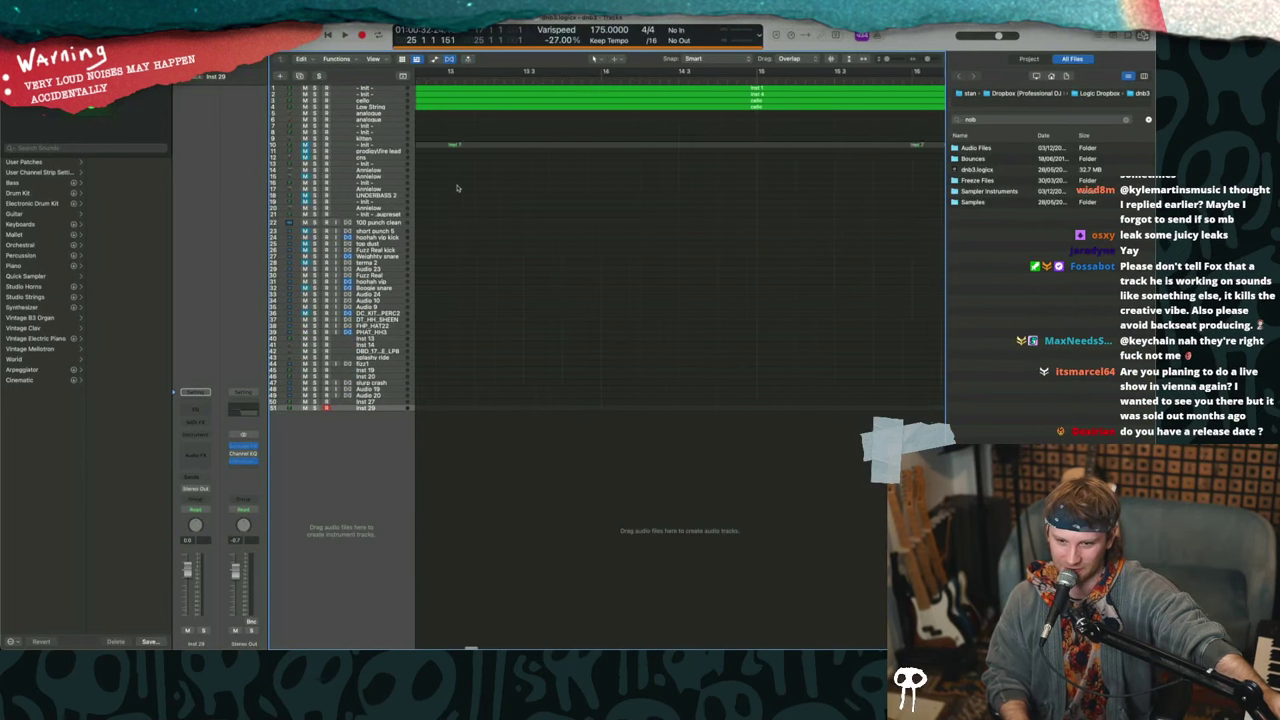
{"action": "scroll", "coordinate": [457, 188], "scroll_direction": "down", "scroll_amount": 8}
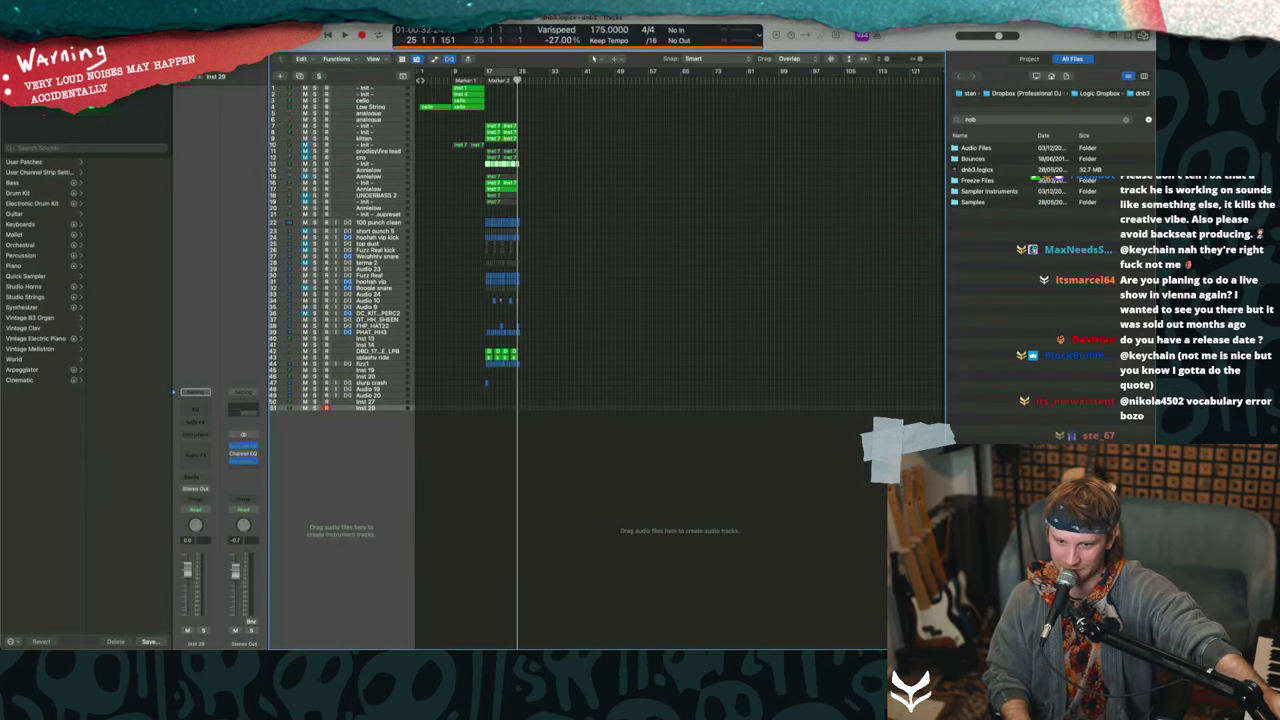
{"action": "key", "text": "Return"}
{"action": "key", "text": "space"}
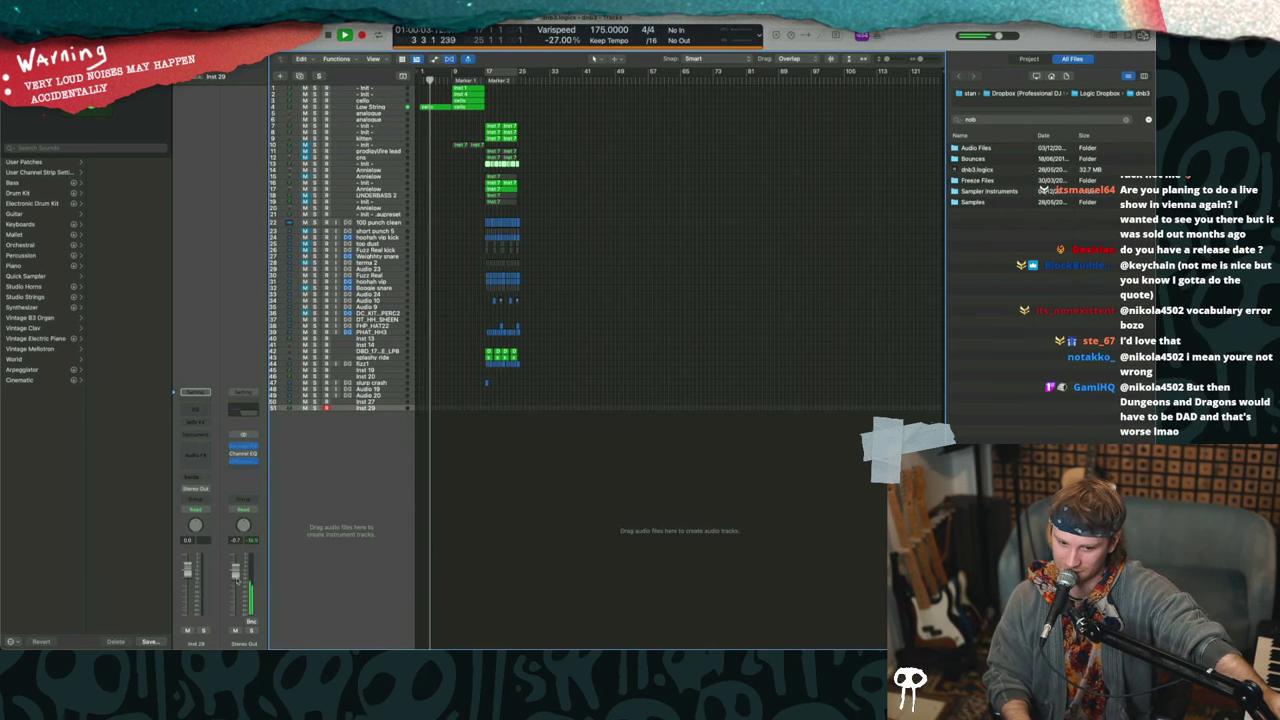
{"action": "key", "text": "super+Right"}
{"action": "key", "text": "super+Right"}
{"action": "key", "text": "super+Right"}
{"action": "key", "text": "super+Right"}
{"action": "key", "text": "super+Right"}
{"action": "key", "text": "super+Right"}
{"action": "key", "text": "super+Right"}
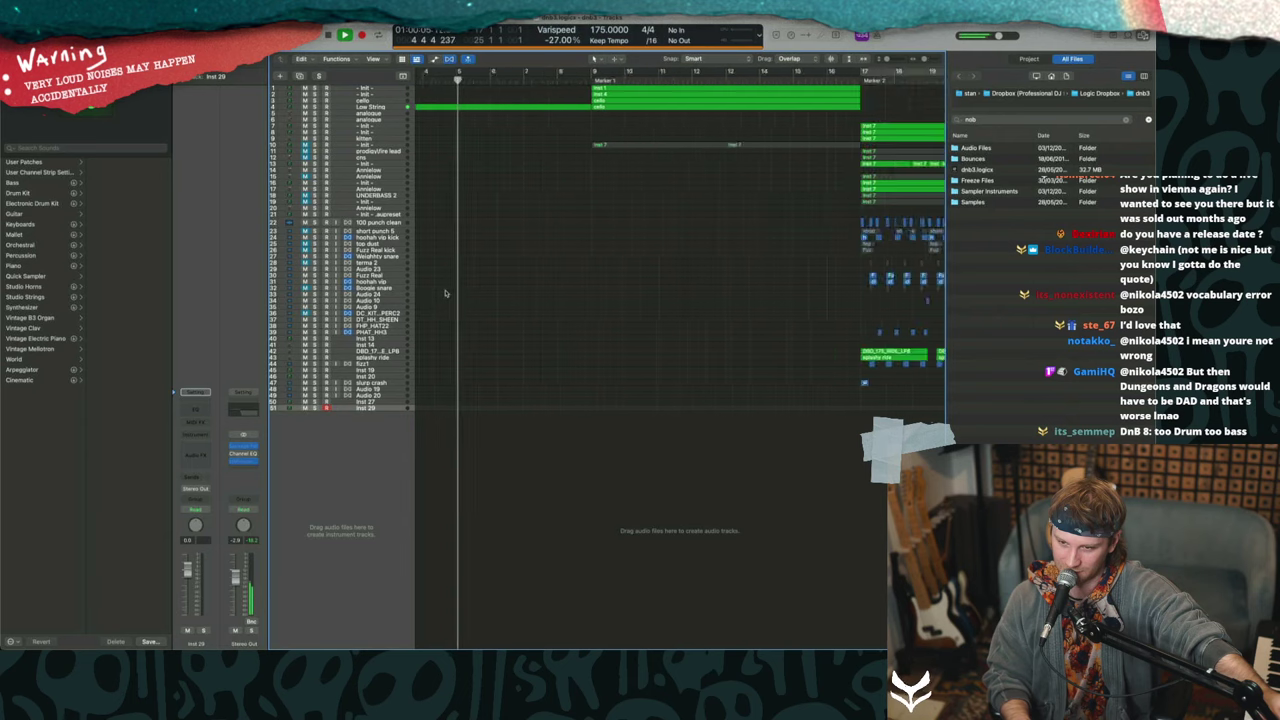
{"action": "key", "text": "super+Left"}
- Set the cycle range to bars 9 to 17 and listen to the intro while toggling the row 10 track's mute
{"action": "left_click_drag", "start_coordinate": [557, 72], "coordinate": [752, 74]}
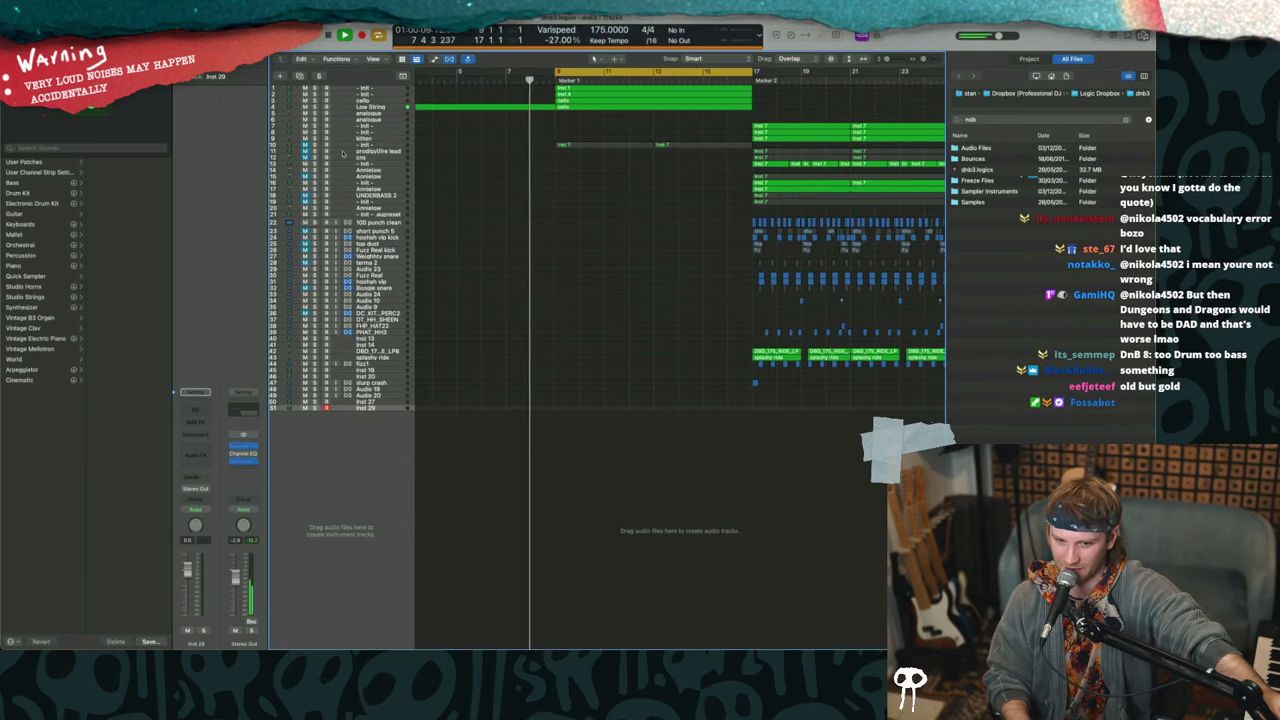
{"action": "scroll", "coordinate": [582, 147], "scroll_direction": "right", "scroll_amount": 1}
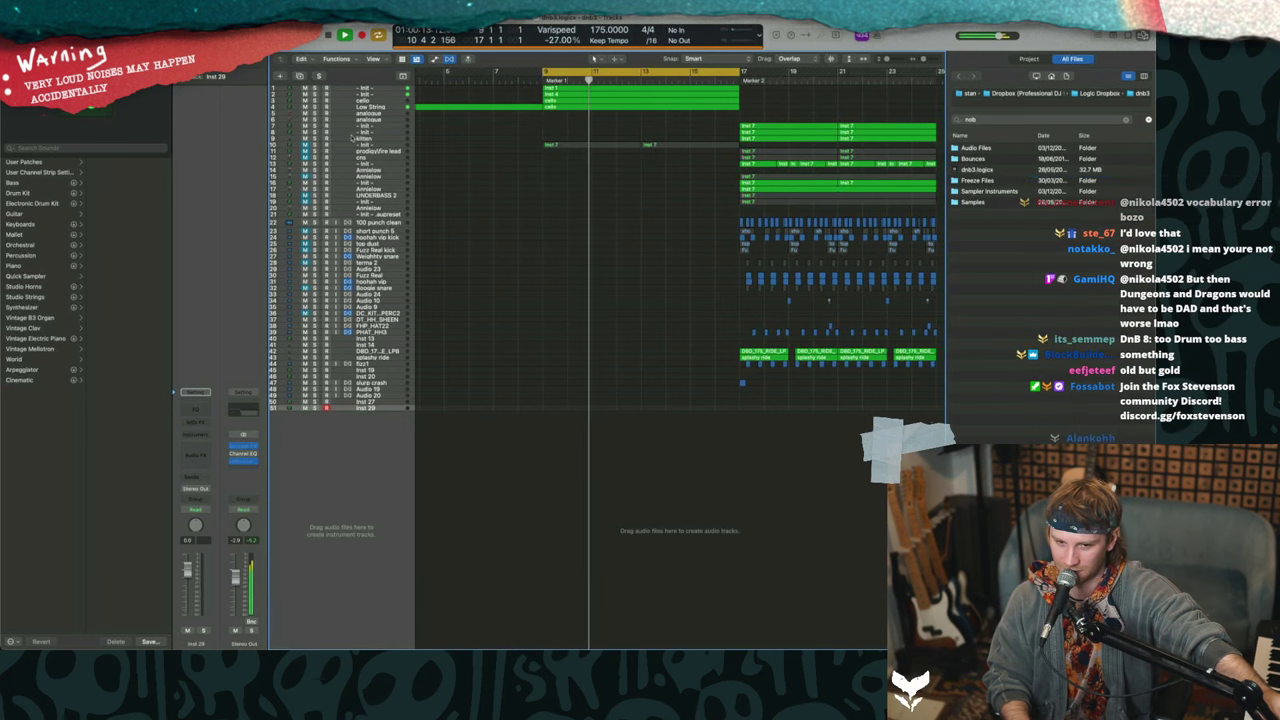
{"action": "left_click", "coordinate": [306, 152]}
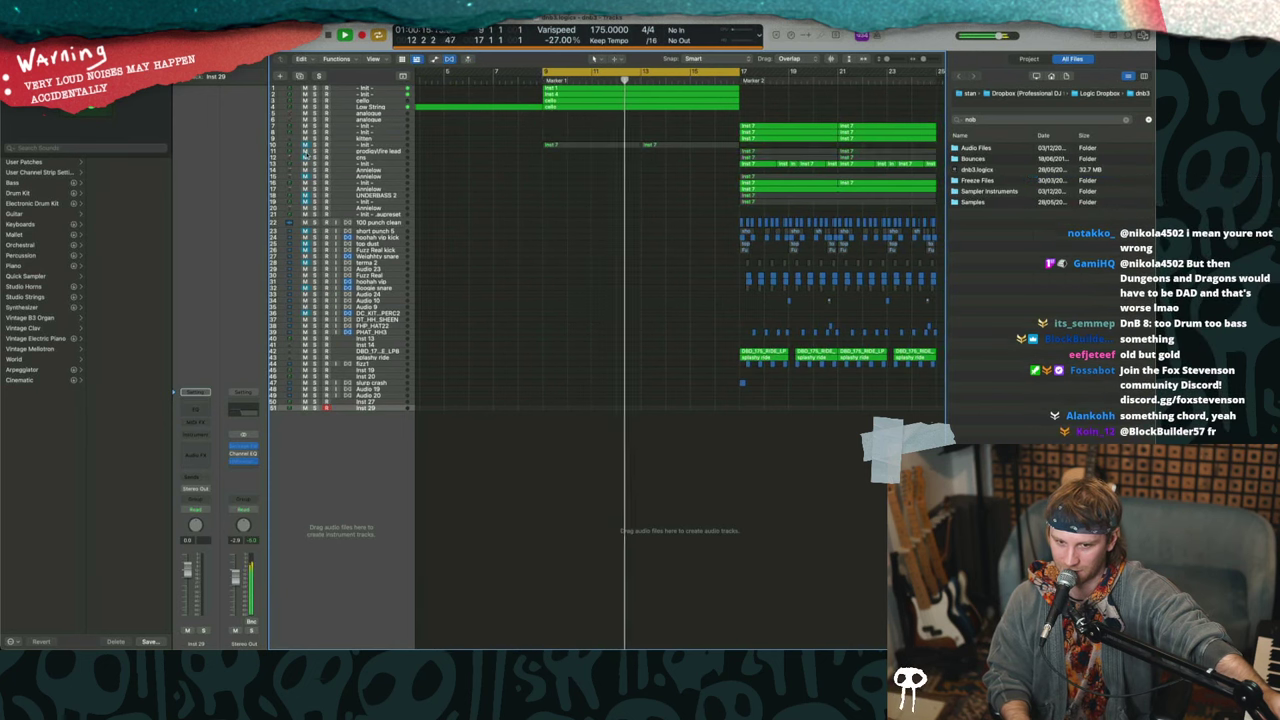
{"action": "left_click", "coordinate": [306, 146]}
{"action": "left_click", "coordinate": [306, 146]}
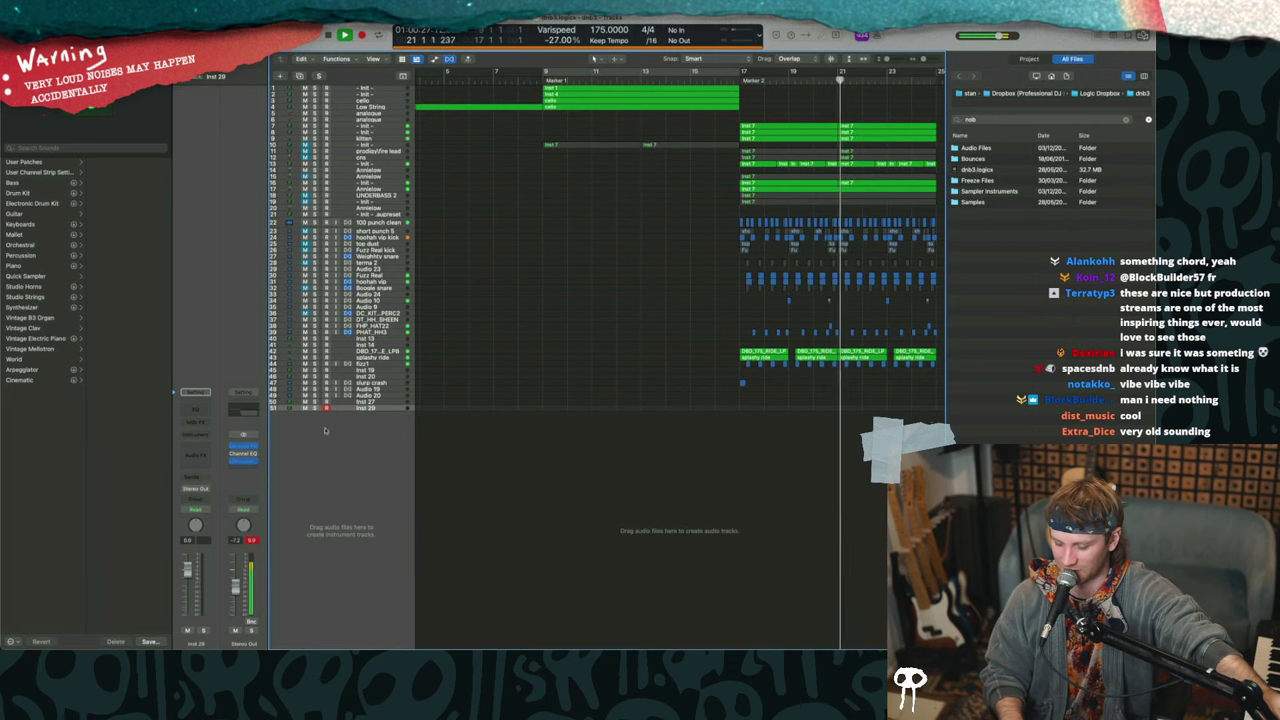
- Loop bars 17 to 25 to listen to the drop, stop playback and close dnb3 without saving
{"action": "scroll", "coordinate": [662, 216], "scroll_direction": "right", "scroll_amount": 5}
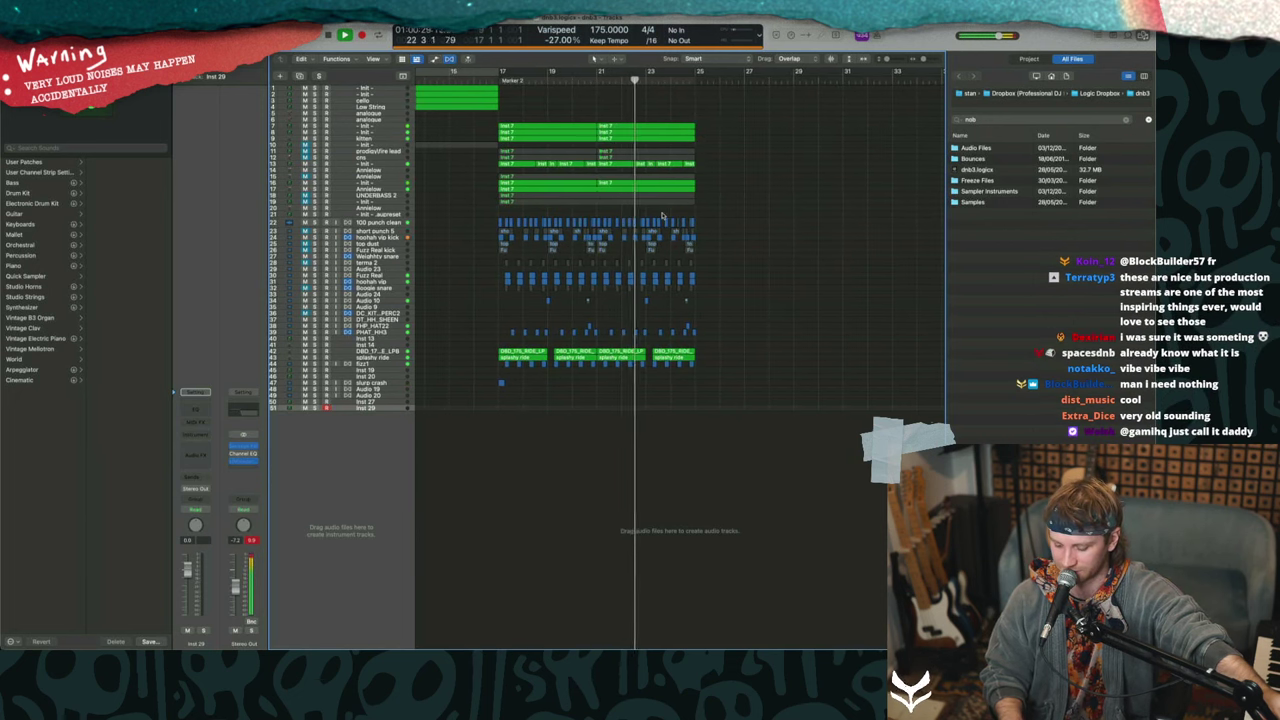
{"action": "left_click_drag", "start_coordinate": [501, 80], "coordinate": [689, 86]}
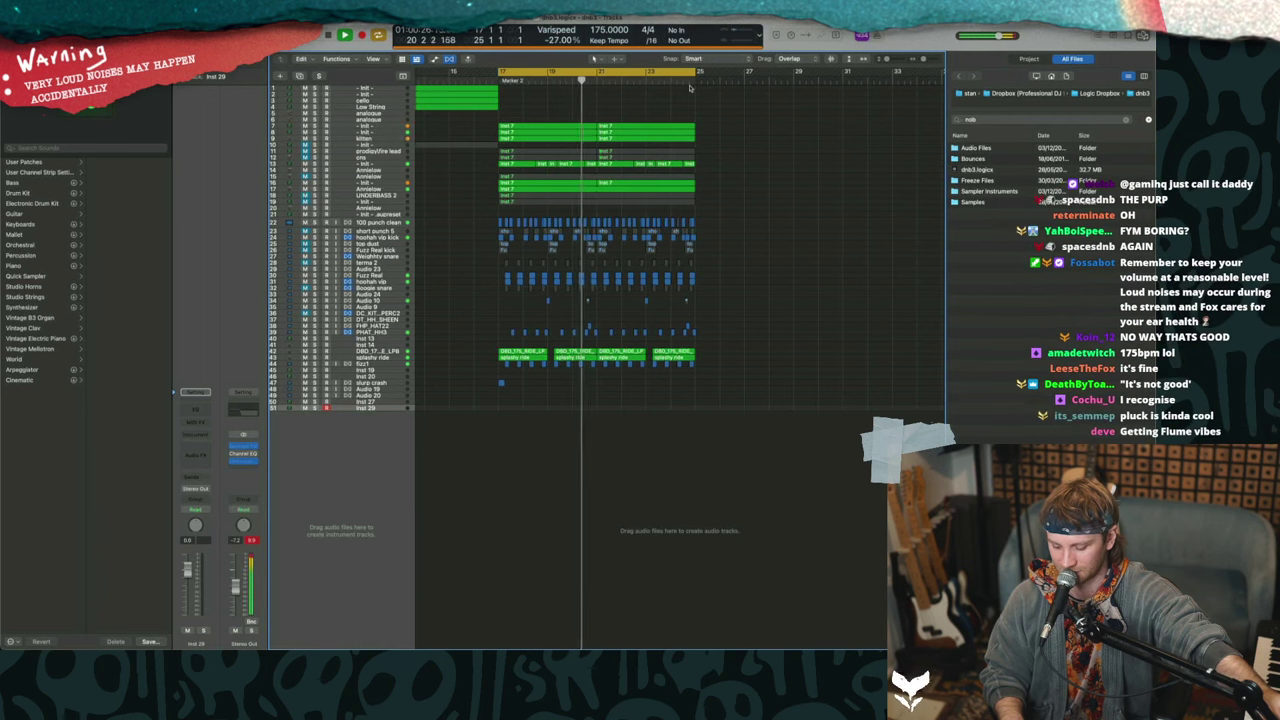
{"action": "key", "text": "space"}
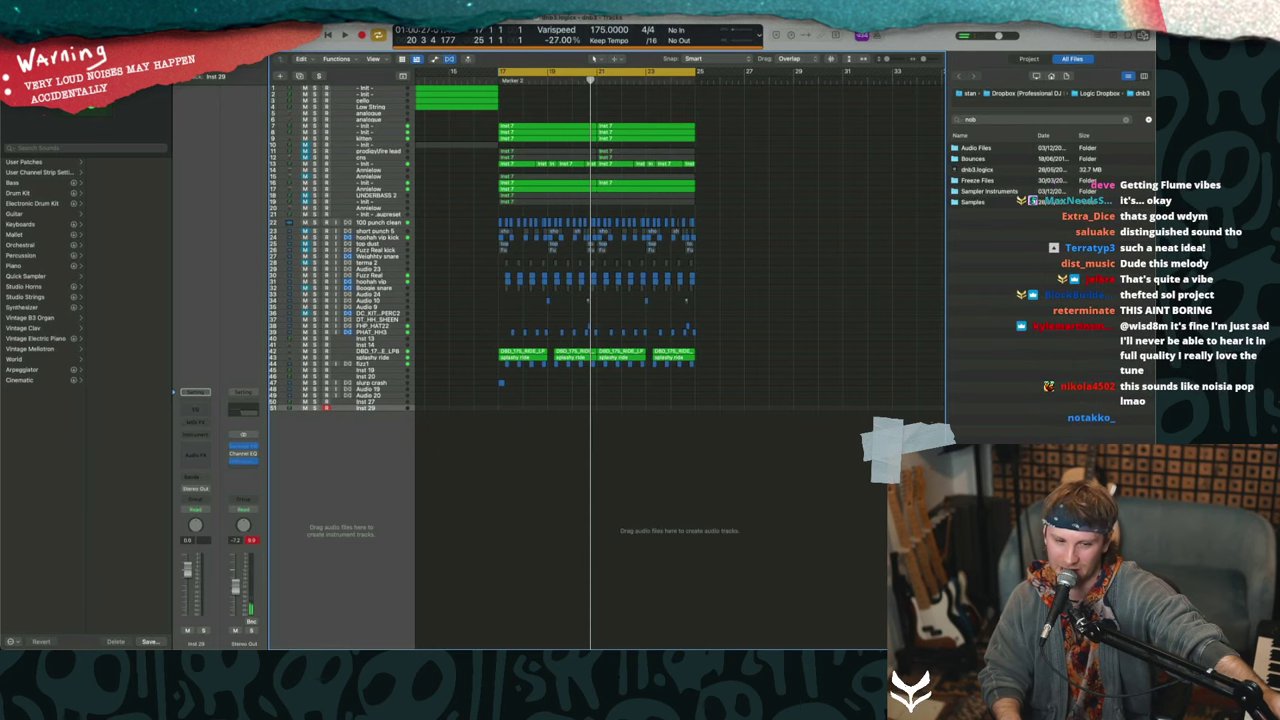
{"action": "key", "text": "super+w"}
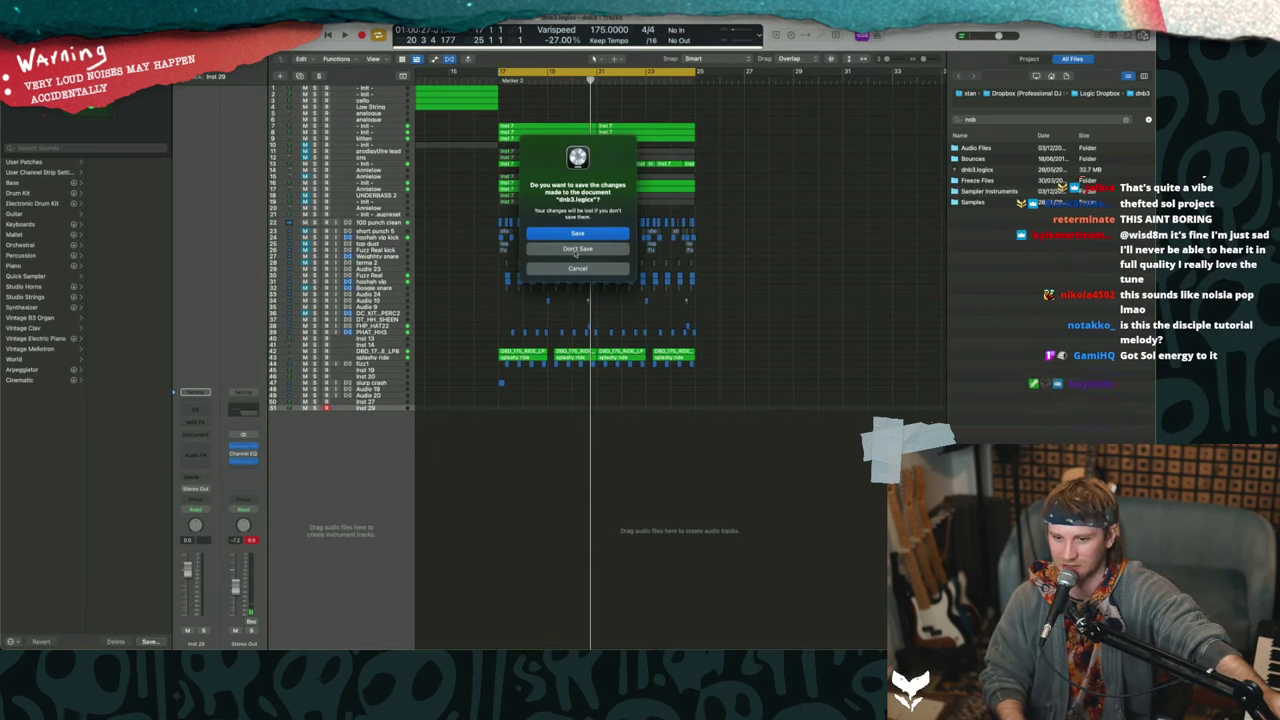
{"action": "left_click", "coordinate": [577, 249]}
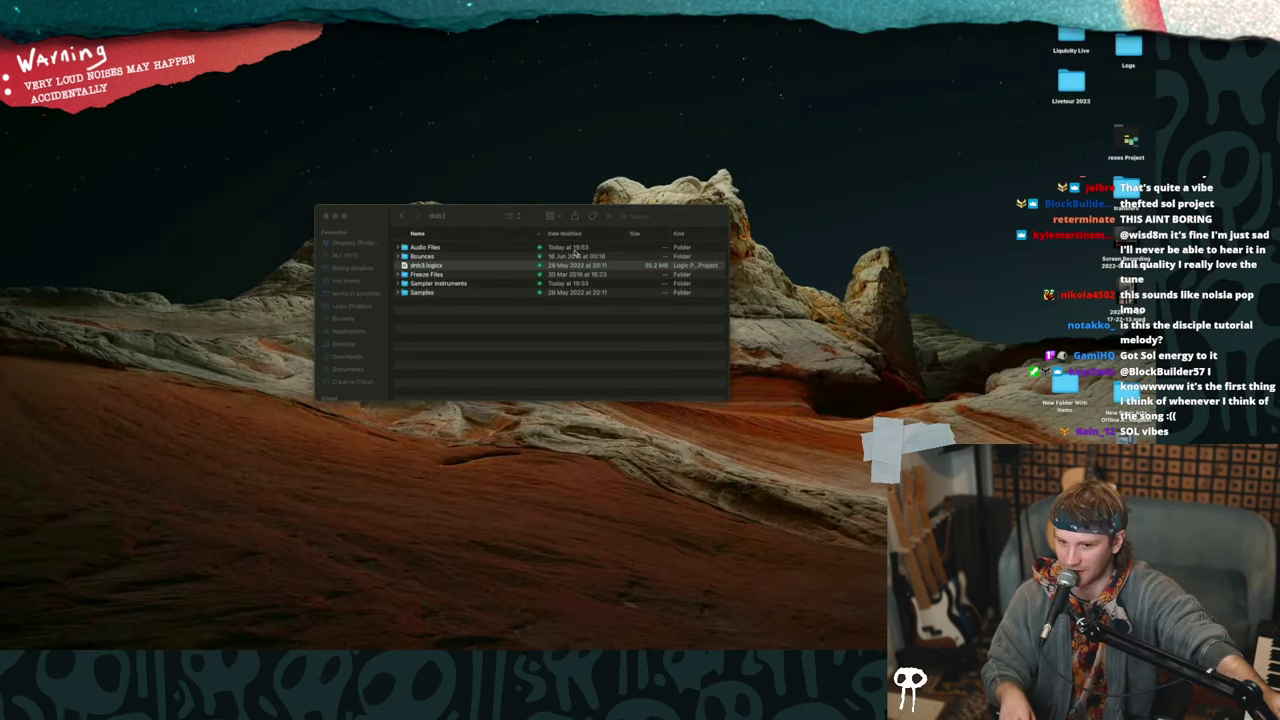
- Go back to the Logic Dropbox folder and try to open dnb4.logicx from the dnb4 folder
{"action": "left_click", "coordinate": [404, 216]}
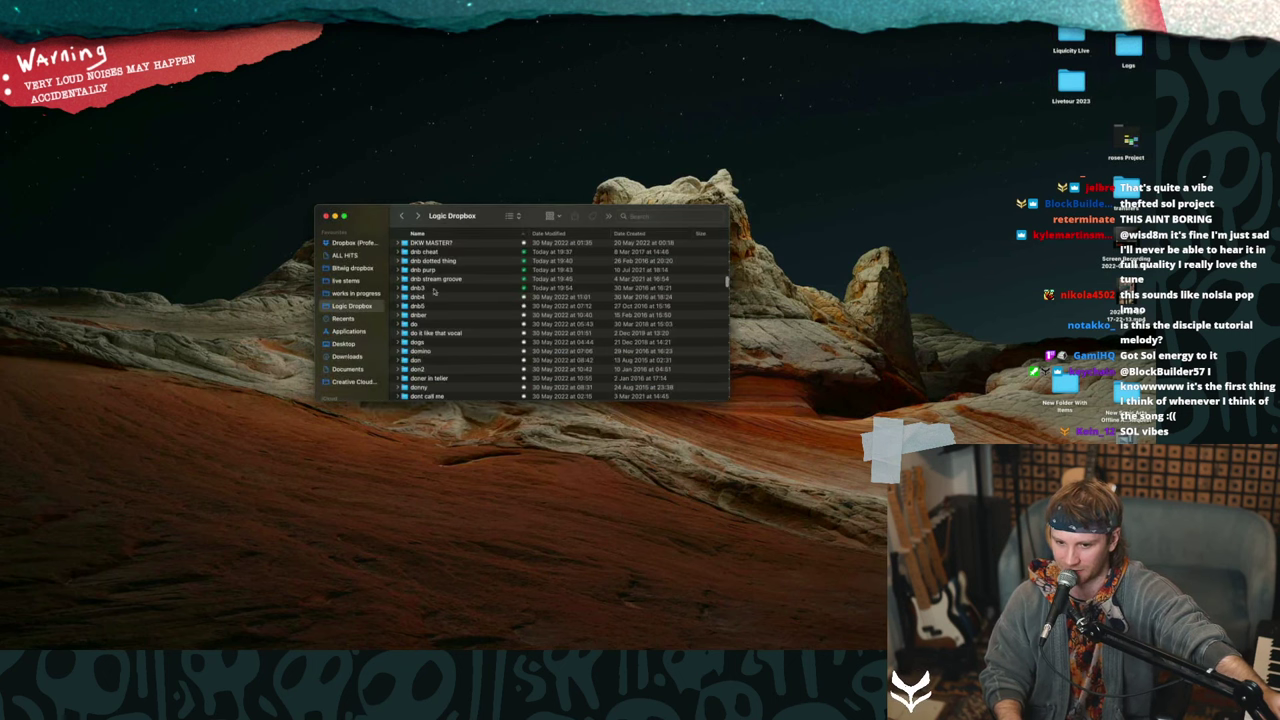
{"action": "double_click", "coordinate": [438, 296]}
{"action": "double_click", "coordinate": [443, 265]}
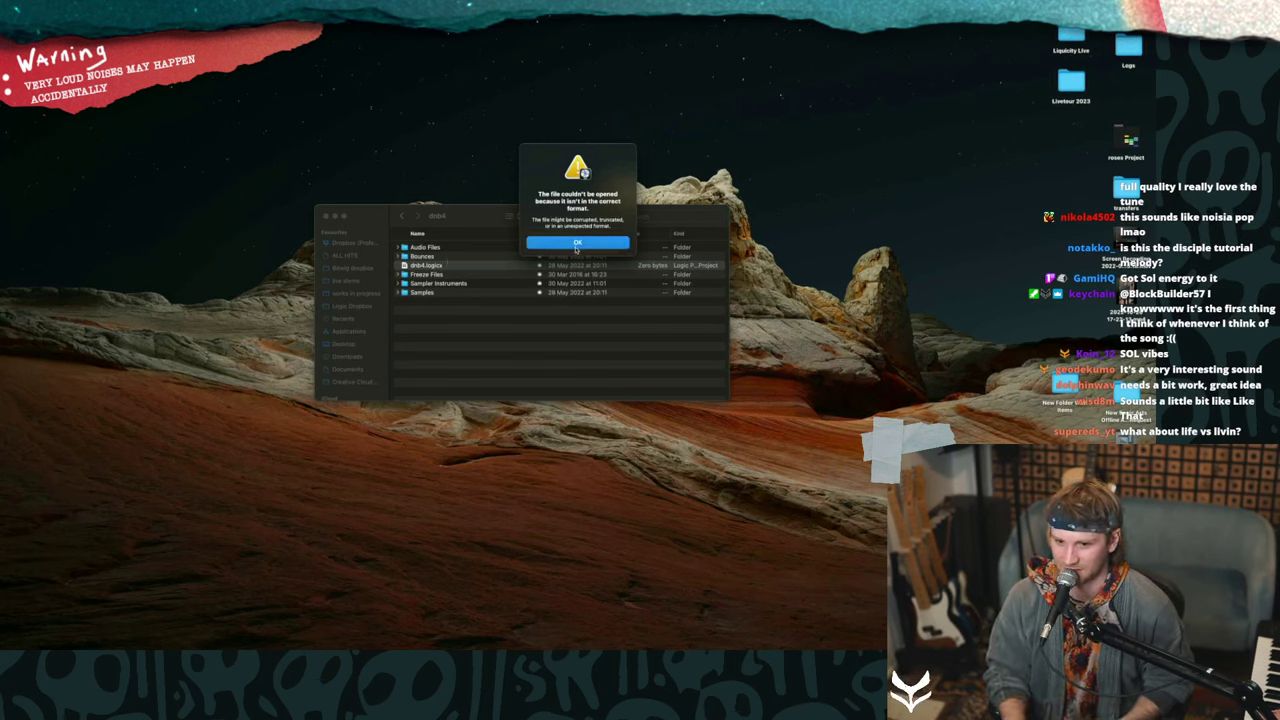
{"action": "left_click", "coordinate": [577, 243]}
{"action": "left_click_drag", "start_coordinate": [407, 212], "coordinate": [561, 180]}
{"action": "left_click", "coordinate": [394, 217]}
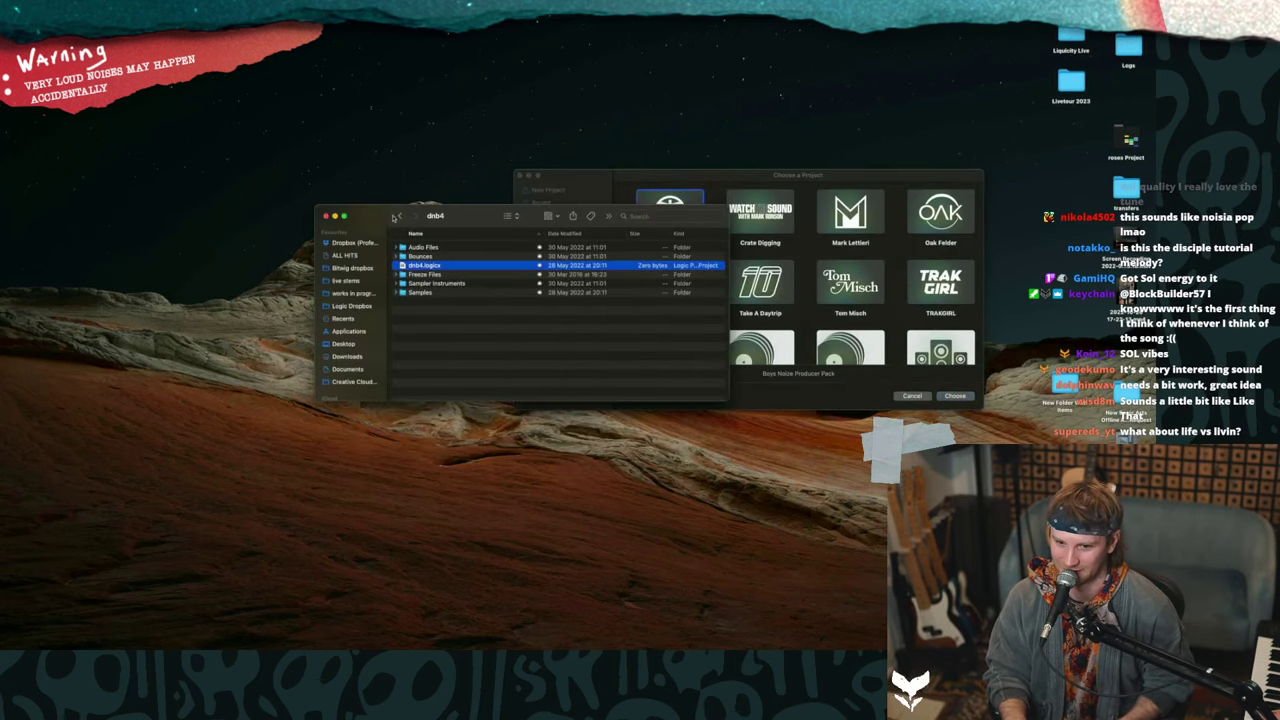
- Return to the folder list, try again to open dnb4.logicx, and close the project chooser
{"action": "left_click", "coordinate": [399, 216]}
{"action": "scroll", "coordinate": [500, 290], "scroll_direction": "up", "scroll_amount": 2}
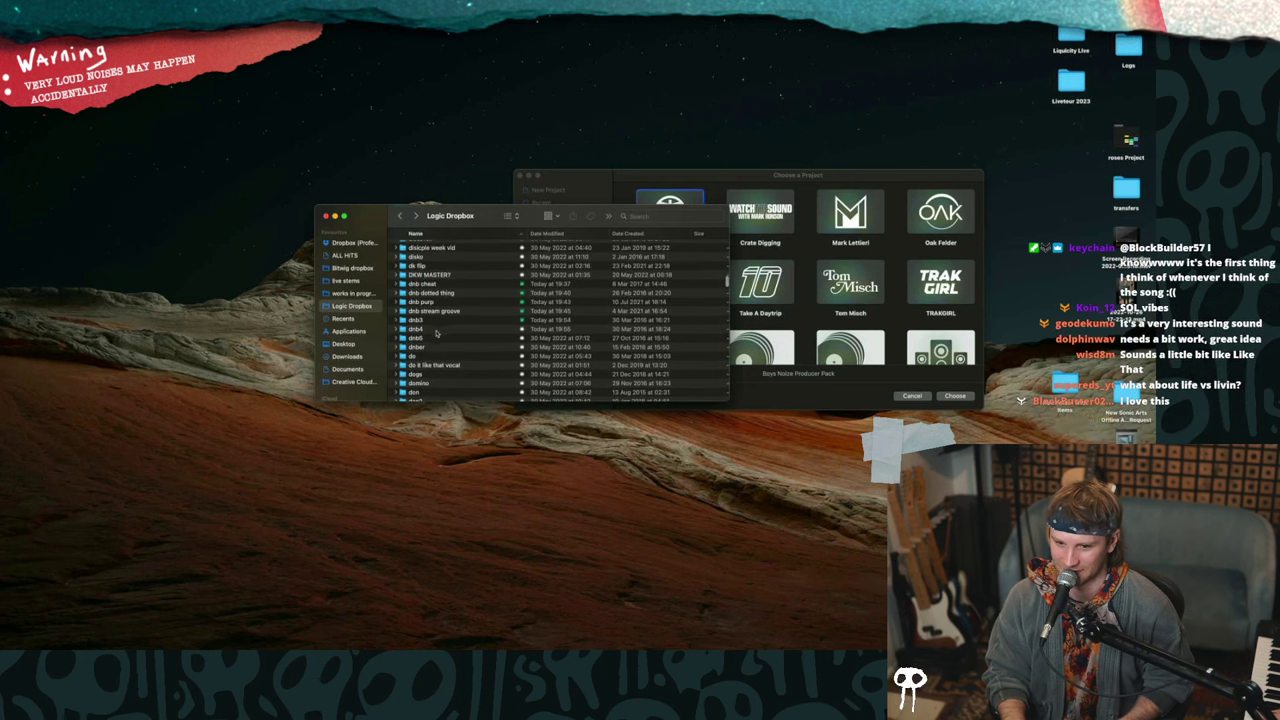
{"action": "scroll", "coordinate": [624, 323], "scroll_direction": "right", "scroll_amount": 1}
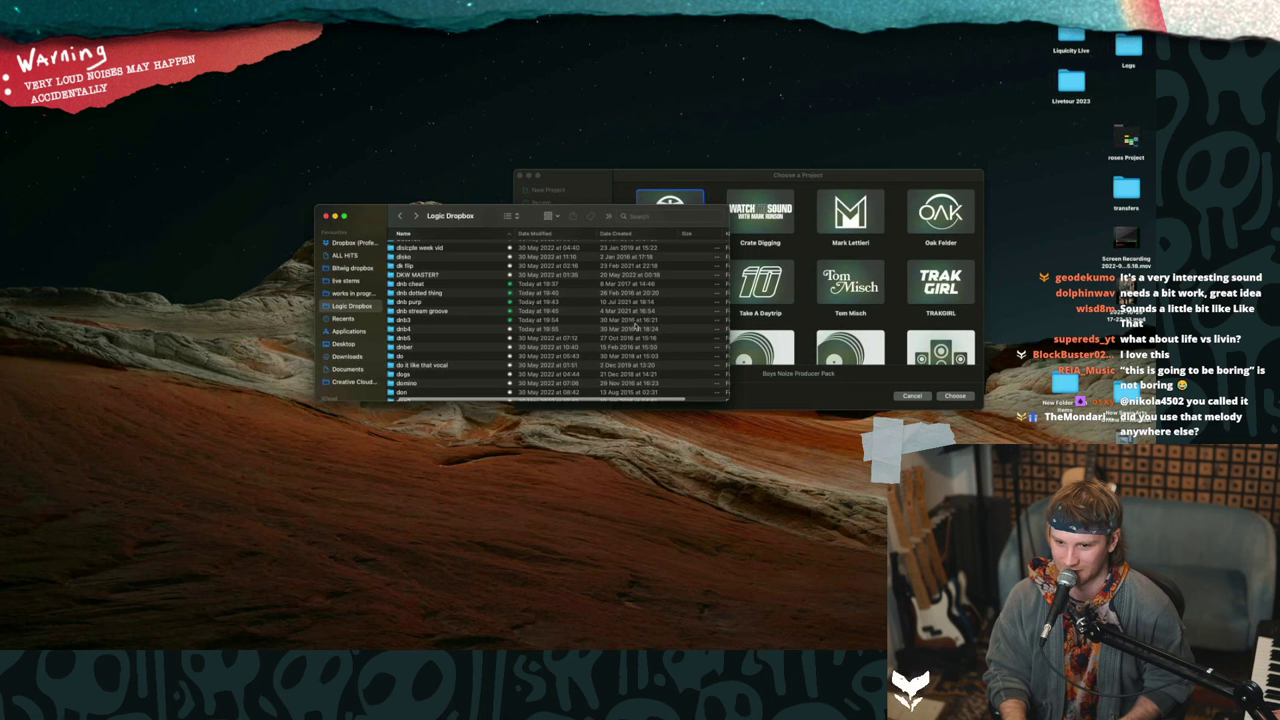
{"action": "scroll", "coordinate": [464, 344], "scroll_direction": "left", "scroll_amount": 1}
{"action": "left_click", "coordinate": [421, 330]}
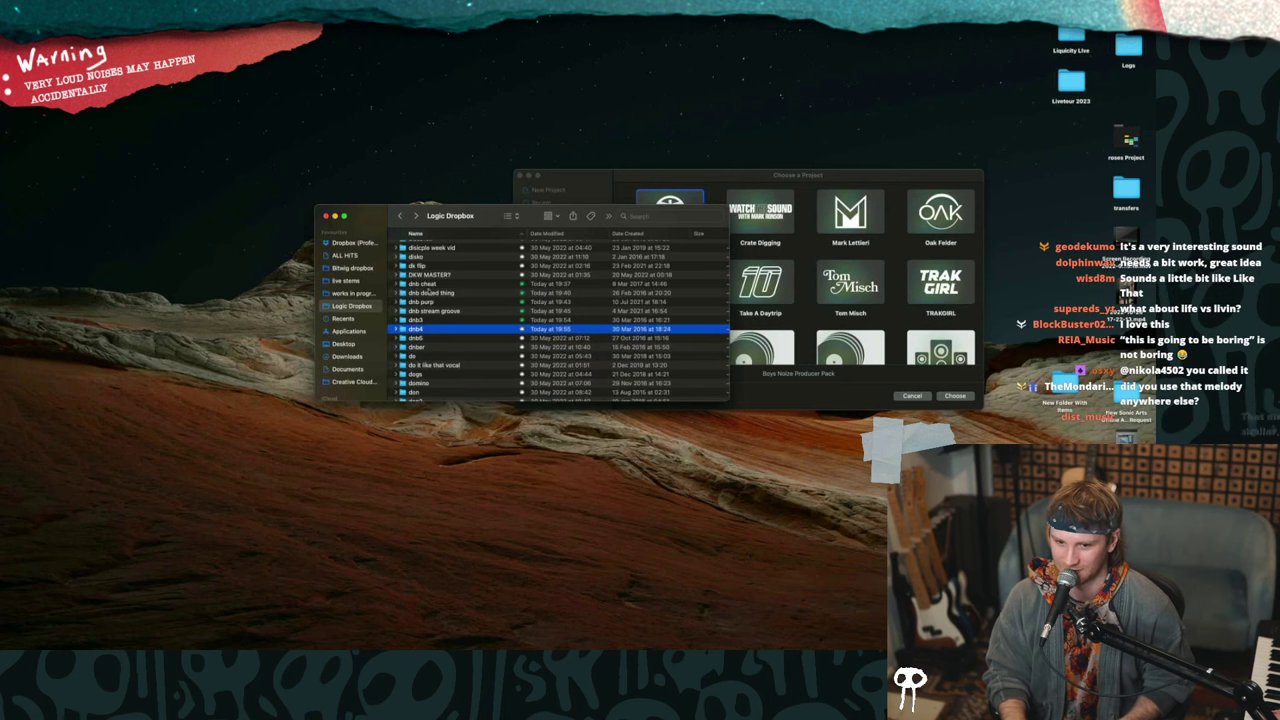
{"action": "double_click", "coordinate": [422, 331]}
{"action": "double_click", "coordinate": [426, 267]}
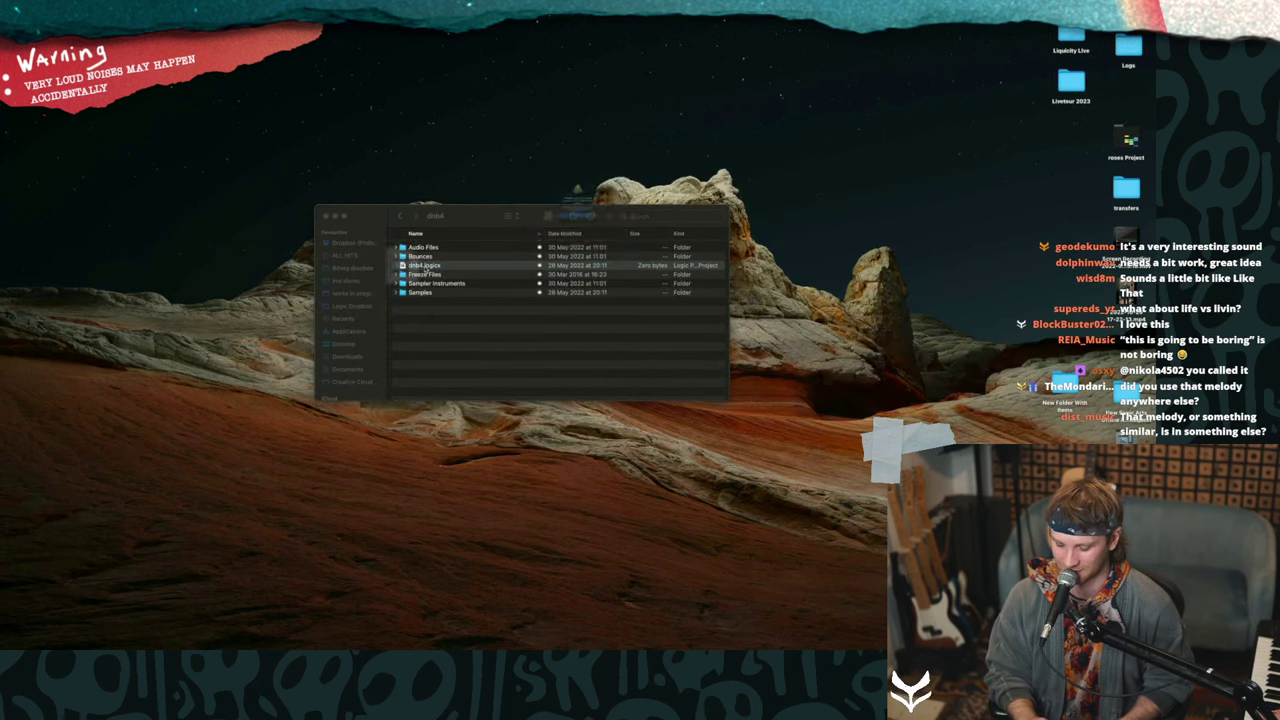
{"action": "left_click", "coordinate": [587, 244]}
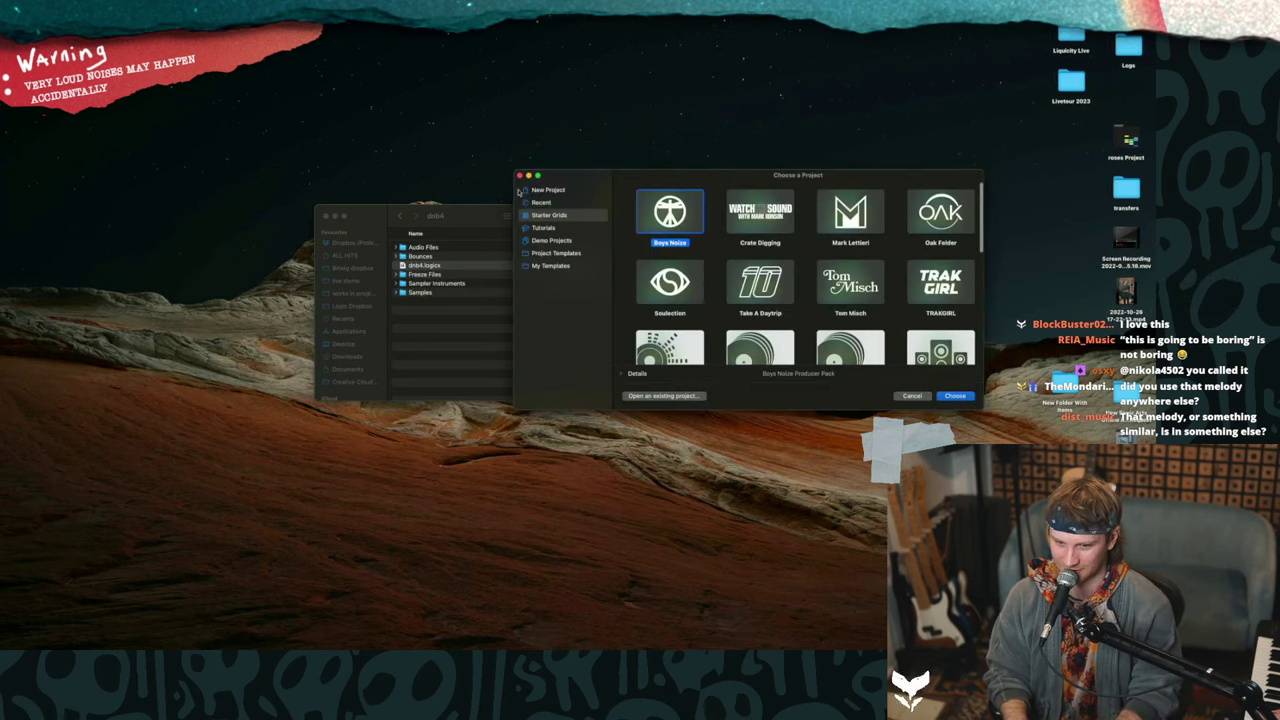
{"action": "left_click", "coordinate": [519, 175]}
- Return to the Logic Dropbox folder and make the dnb4 folder available offline
{"action": "left_click", "coordinate": [382, 302]}
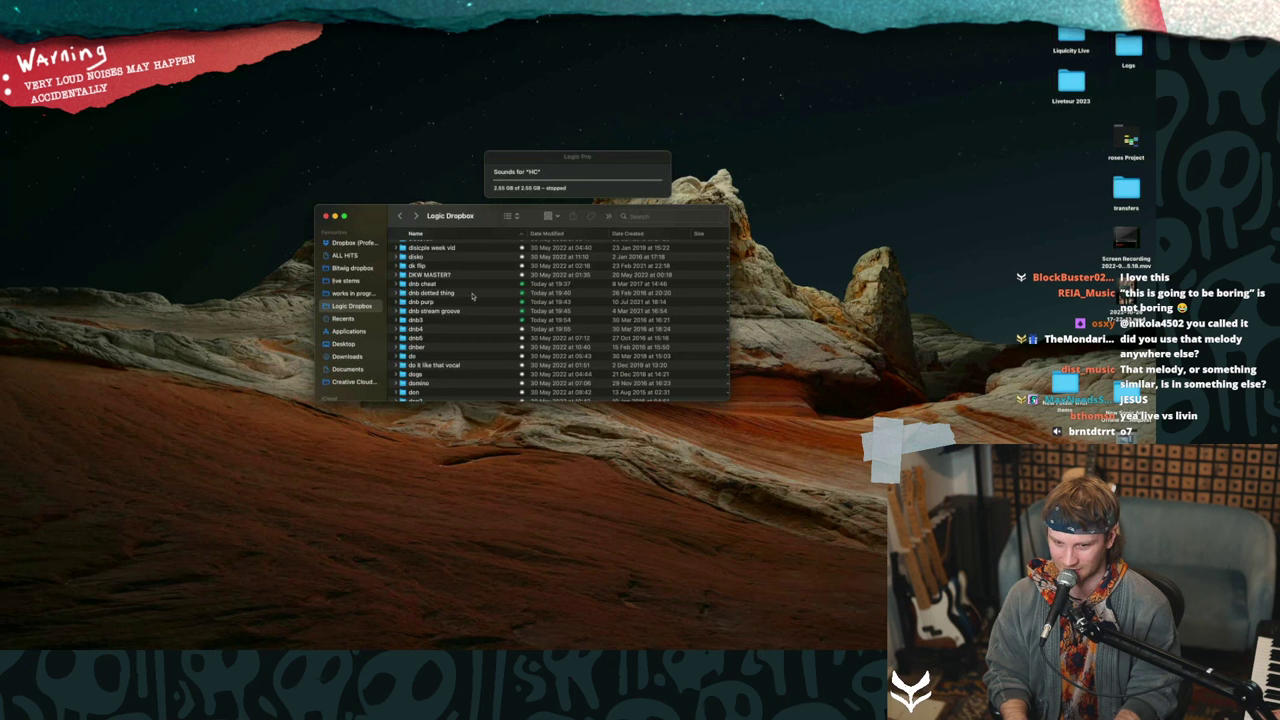
{"action": "right_click", "coordinate": [466, 329]}
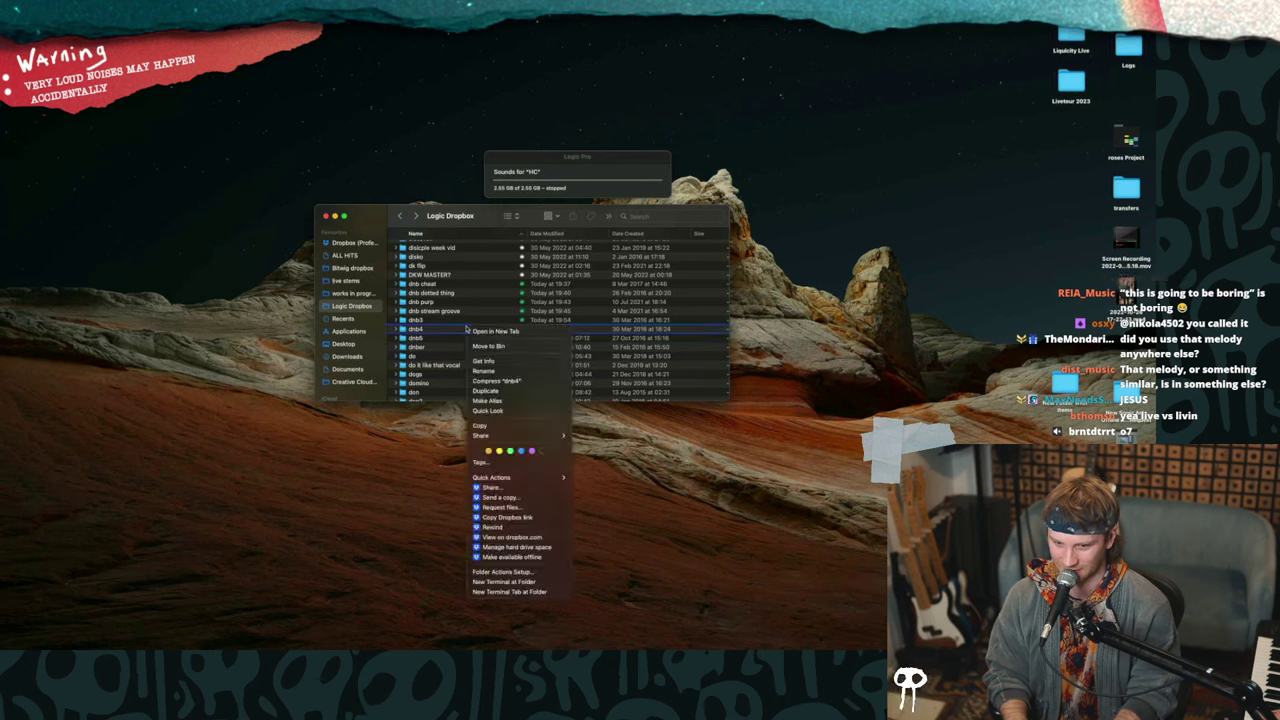
{"action": "left_click", "coordinate": [522, 559]}
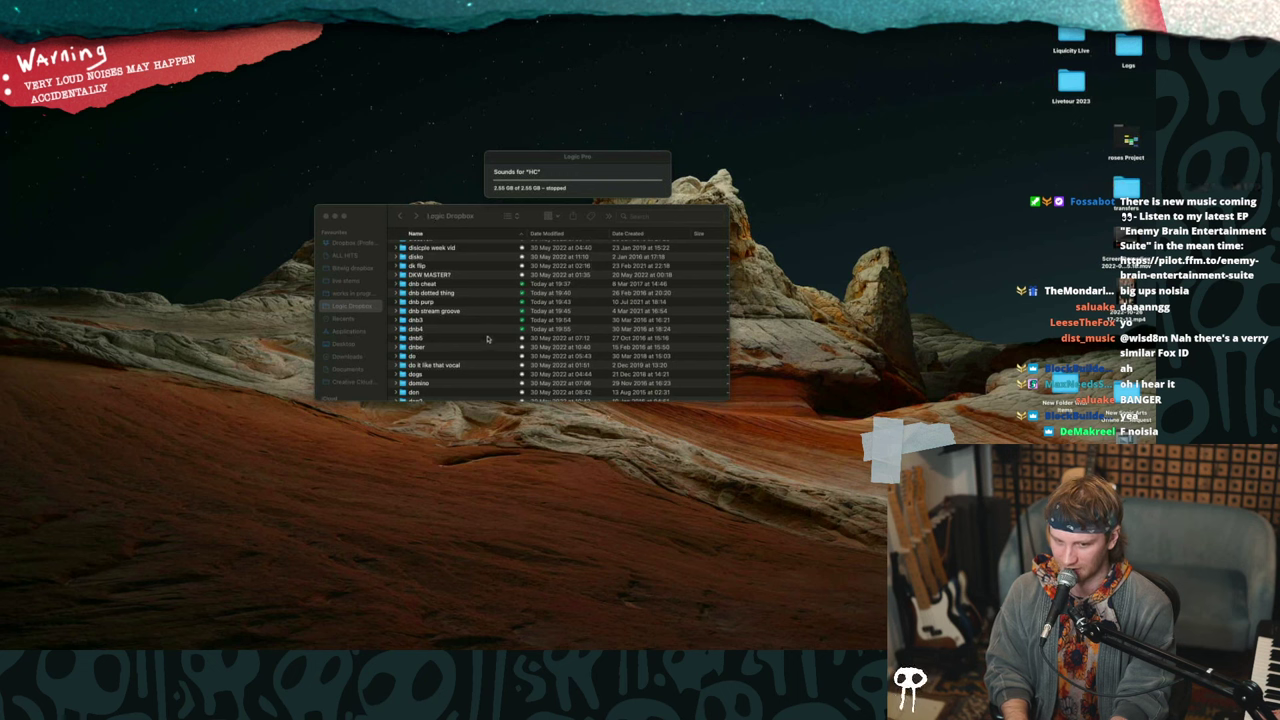
- Open dnb4.logicx from the downloaded dnb4 folder and skip all the missing audio files
{"action": "left_click", "coordinate": [486, 338]}
{"action": "double_click", "coordinate": [463, 325]}
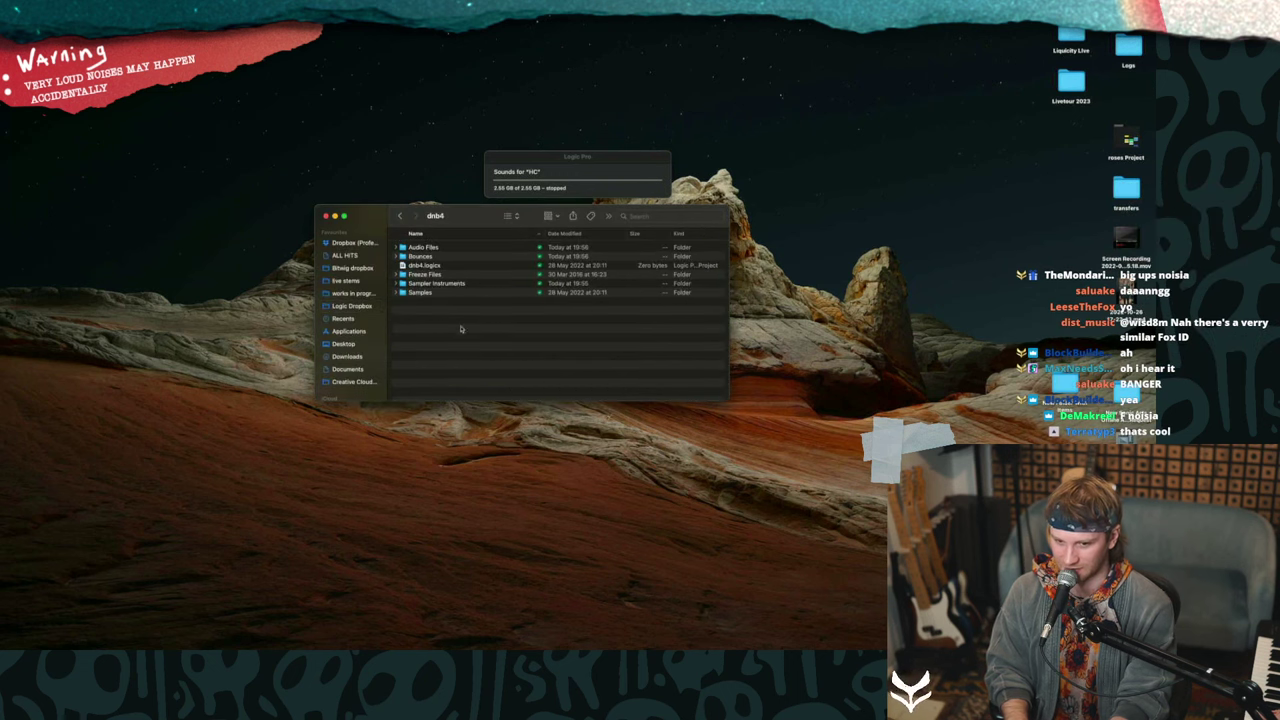
{"action": "double_click", "coordinate": [440, 265]}
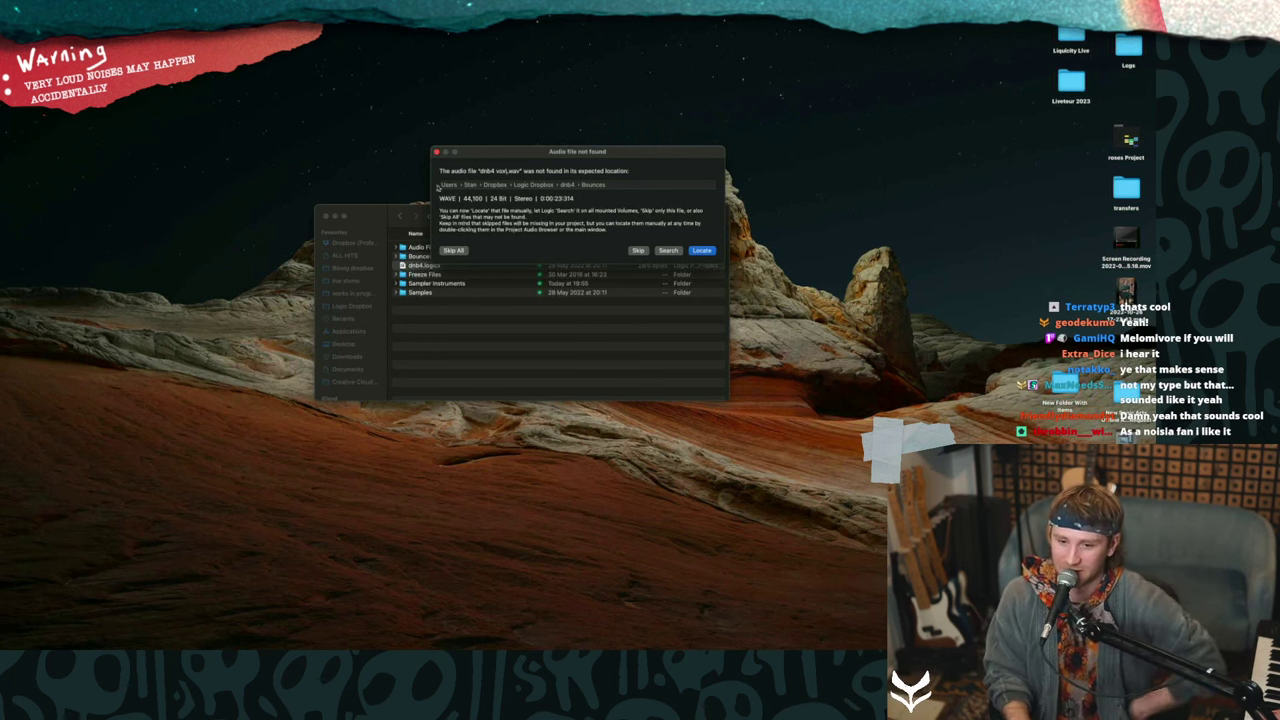
{"action": "left_click", "coordinate": [453, 252]}
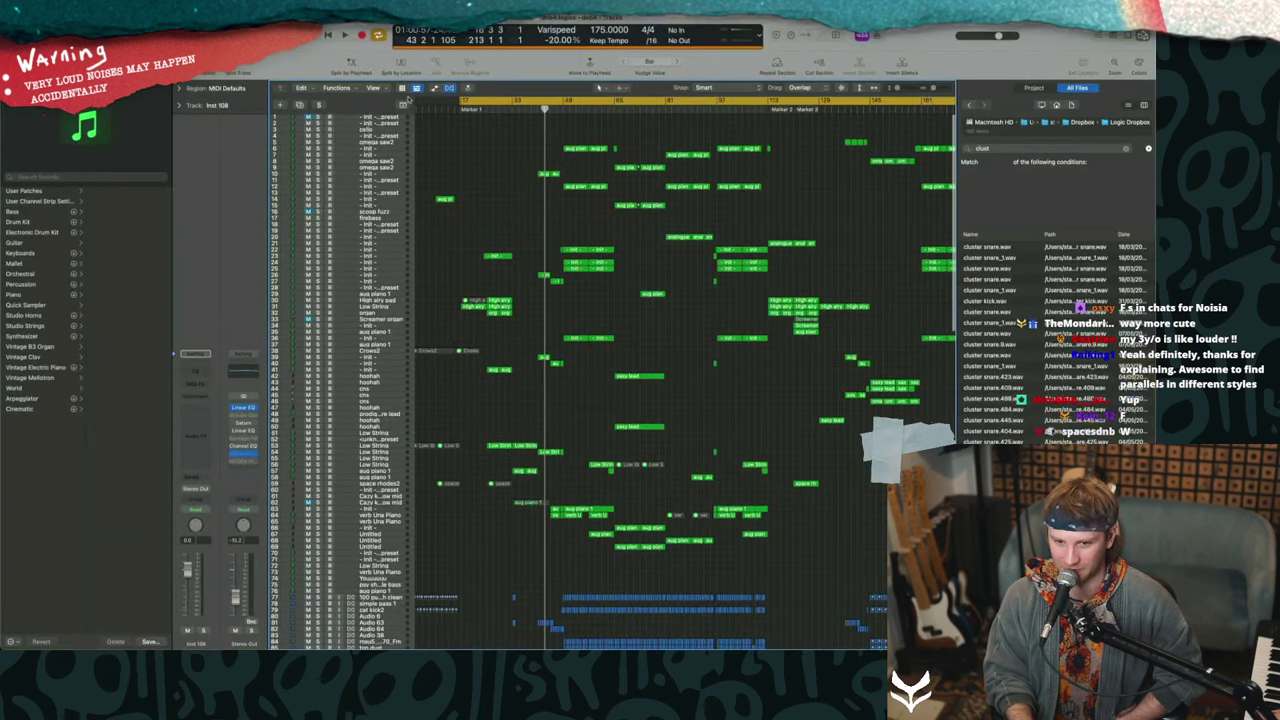
- Play dnb4 and inspect the tracks in the lower part of the arrangement, selecting Audio 79, Audio 50 and Audio 54
{"action": "scroll", "coordinate": [507, 152], "scroll_direction": "down", "scroll_amount": 15}
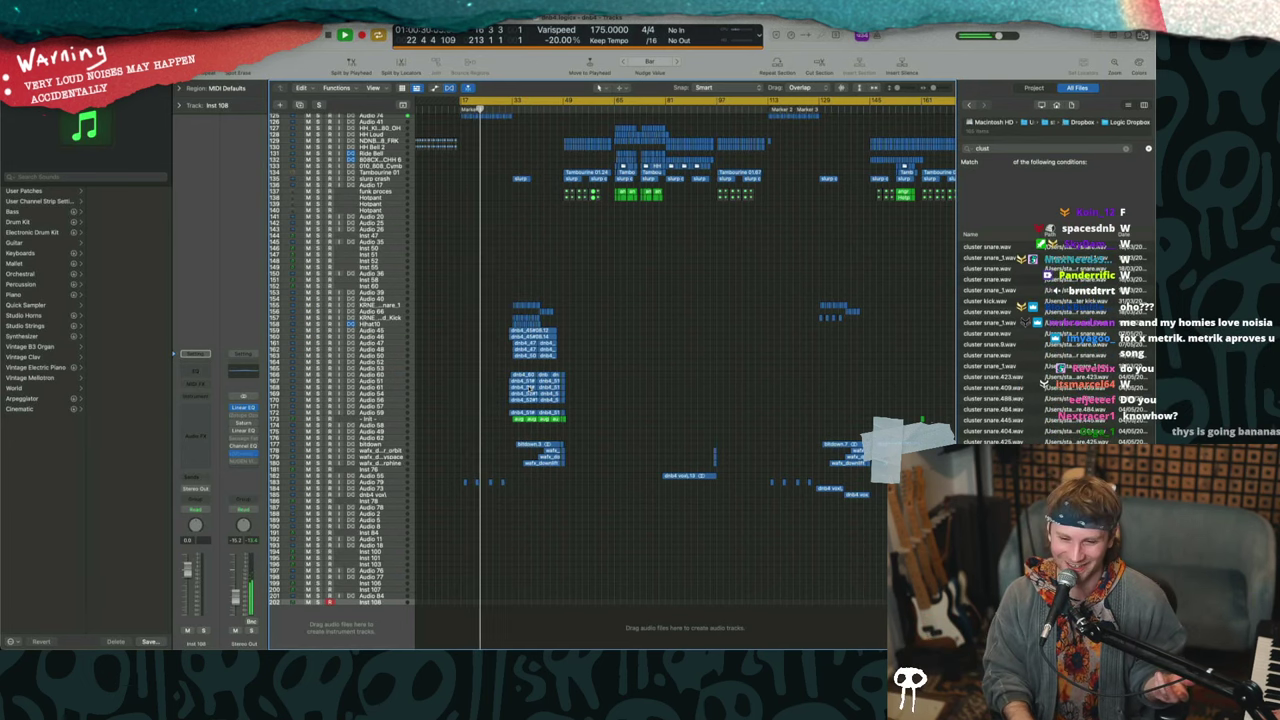
{"action": "left_click", "coordinate": [369, 482]}
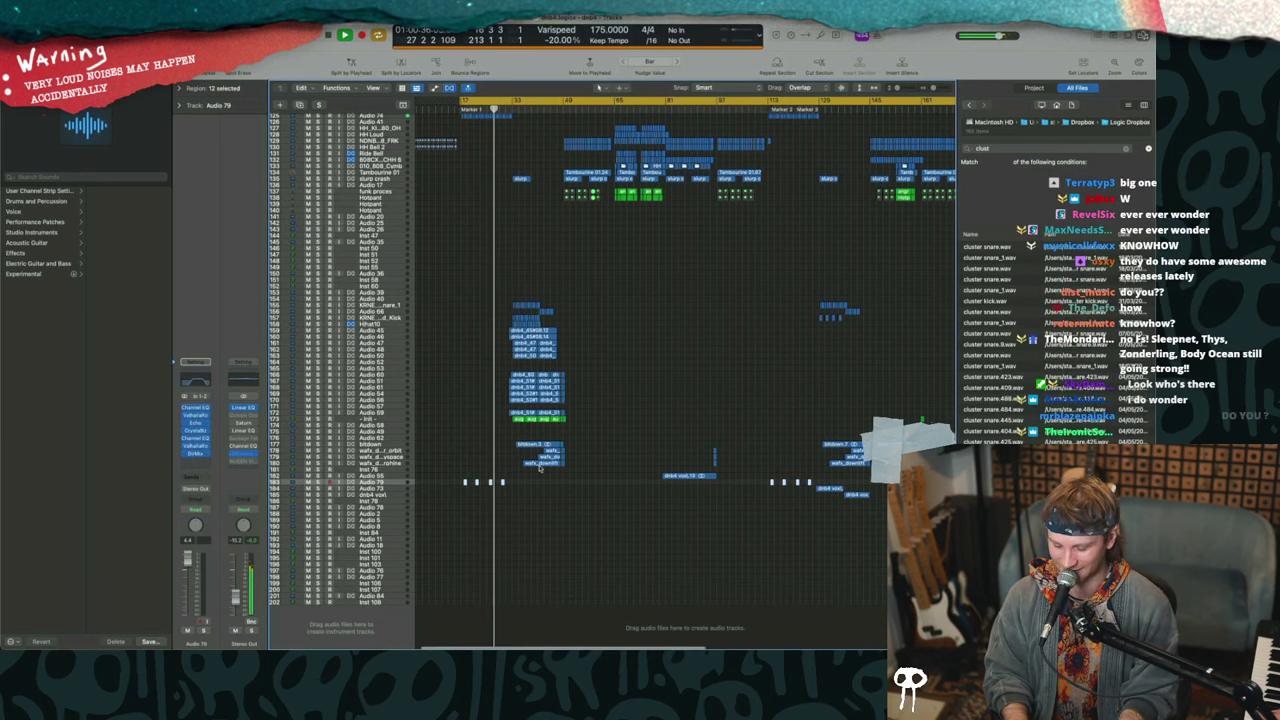
{"action": "scroll", "coordinate": [540, 467], "scroll_direction": "up", "scroll_amount": 15}
{"action": "scroll", "coordinate": [540, 467], "scroll_direction": "down", "scroll_amount": 12}
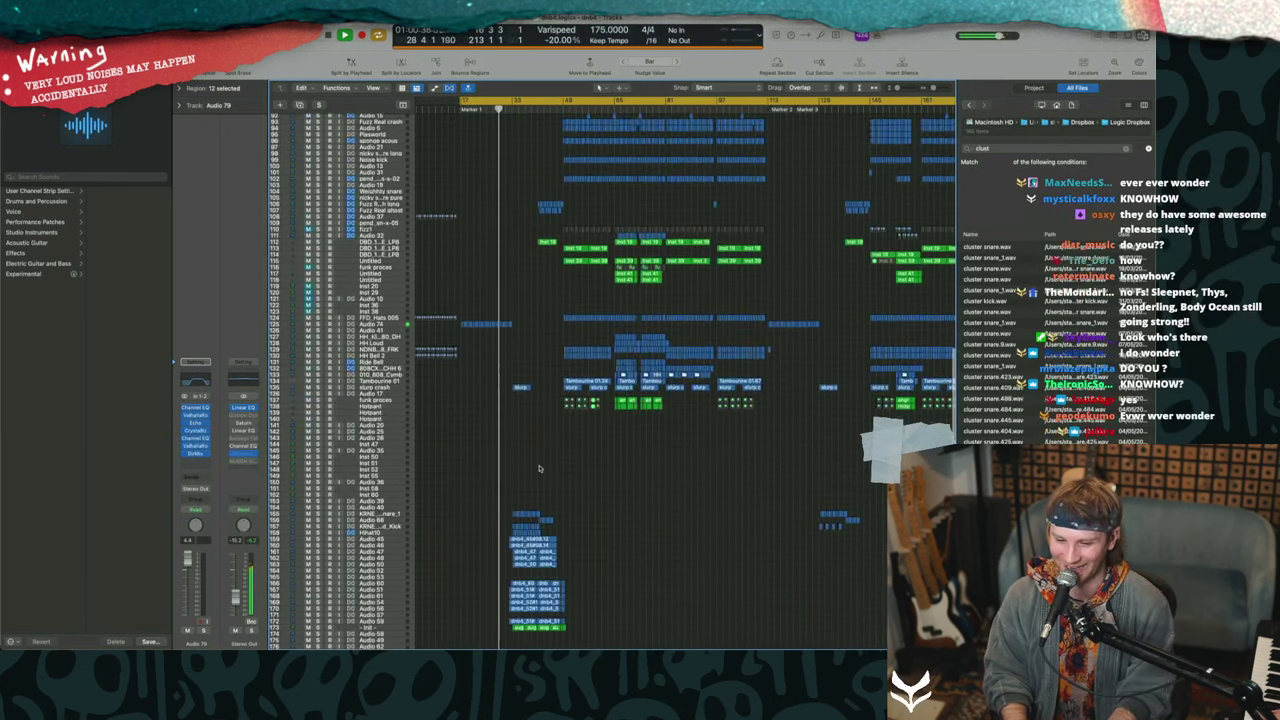
{"action": "left_click", "coordinate": [363, 460]}
{"action": "left_click", "coordinate": [366, 472]}
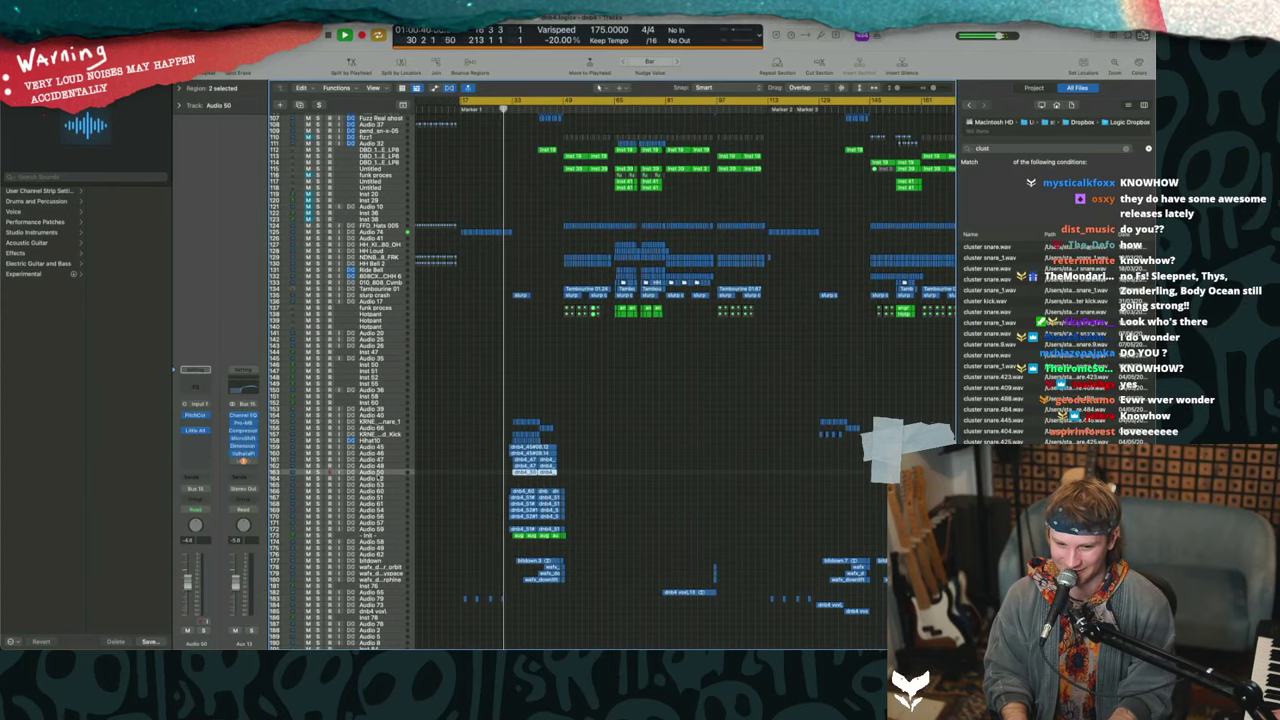
{"action": "left_click", "coordinate": [370, 497]}
{"action": "left_click", "coordinate": [374, 510]}
{"action": "key", "text": "space"}
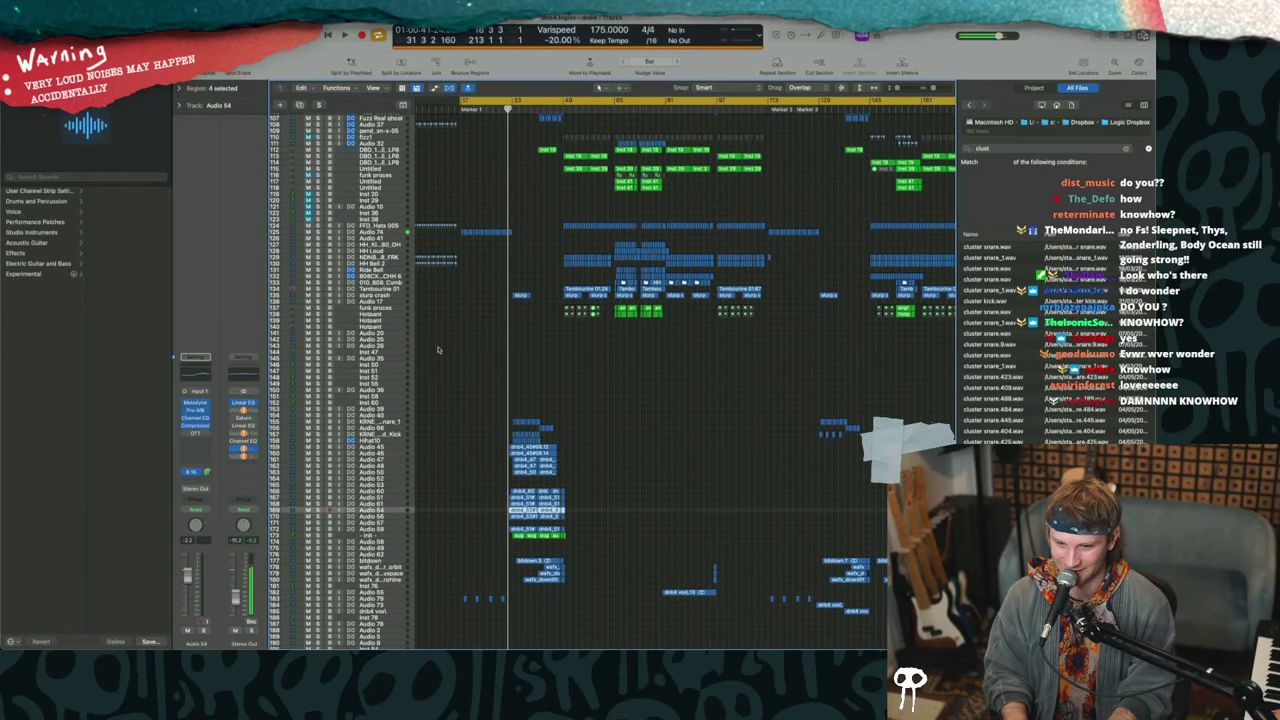
- Listen to dnb4 from around bars 34, 49 and 83 with cycle mode off, reviewing the arrangement
{"action": "left_click", "coordinate": [566, 101]}
{"action": "double_click", "coordinate": [518, 108]}
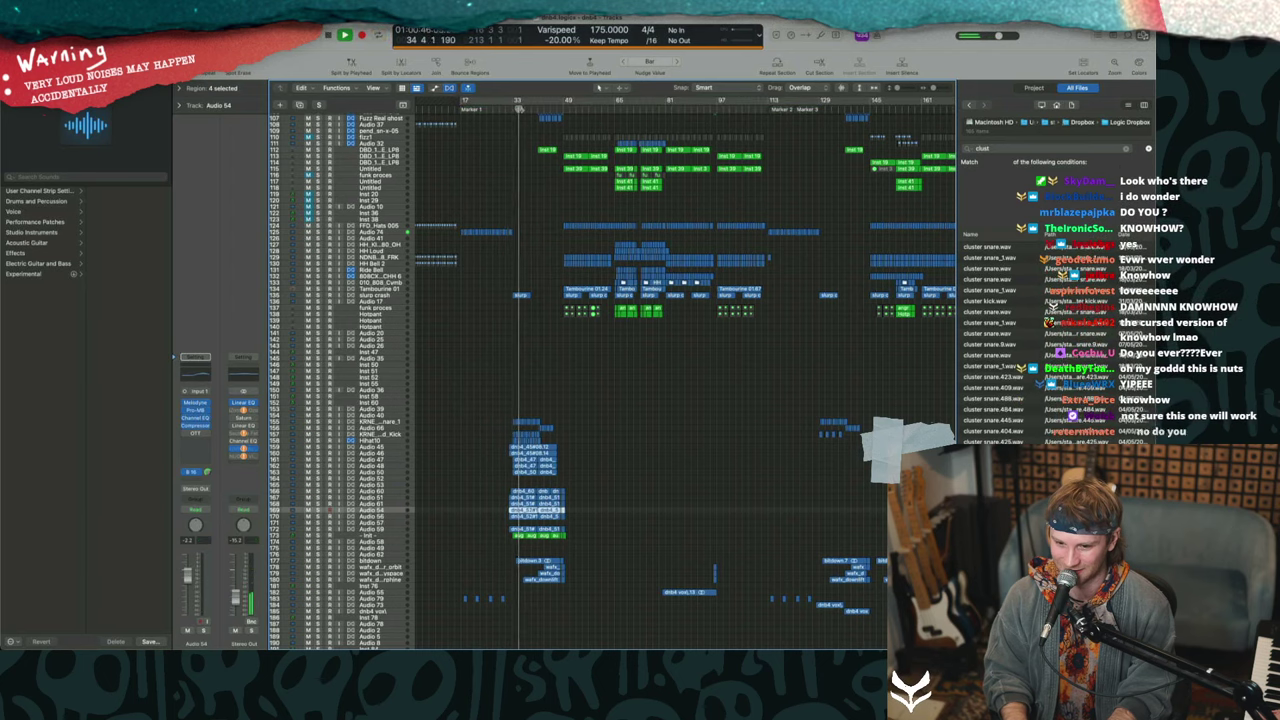
{"action": "key", "text": "space"}
{"action": "left_click", "coordinate": [563, 104]}
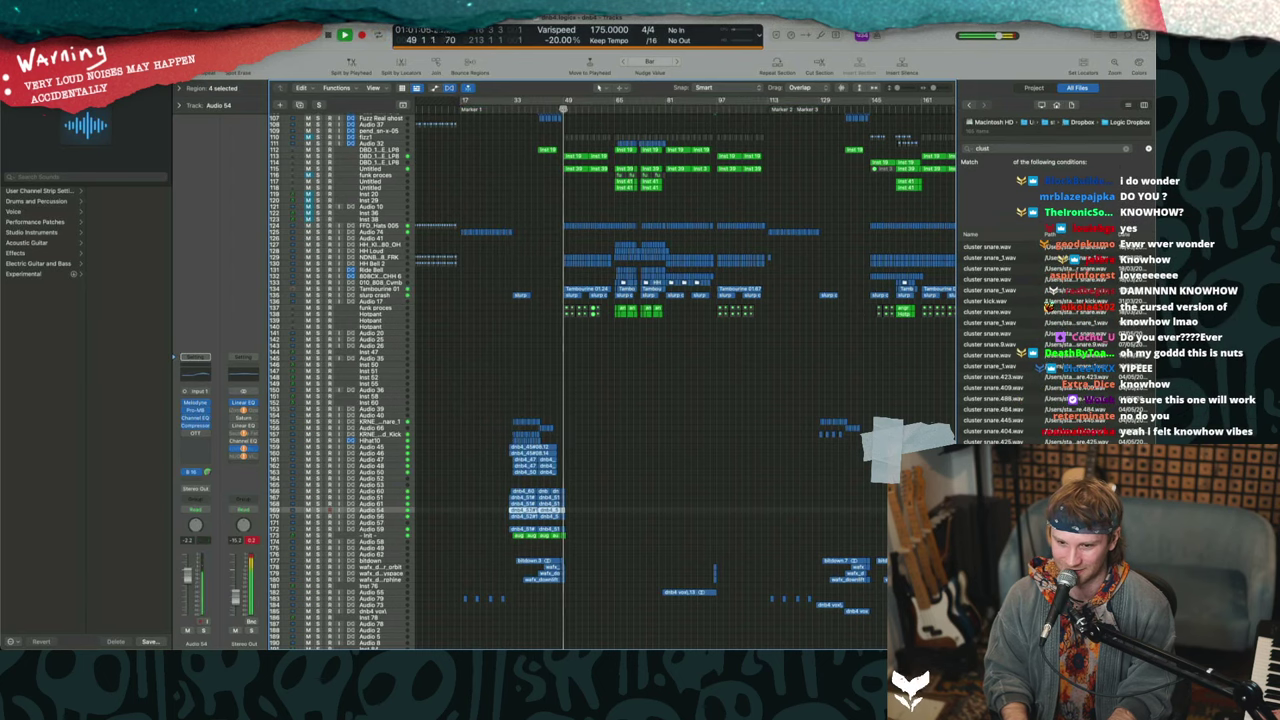
{"action": "scroll", "coordinate": [615, 288], "scroll_direction": "up", "scroll_amount": 15}
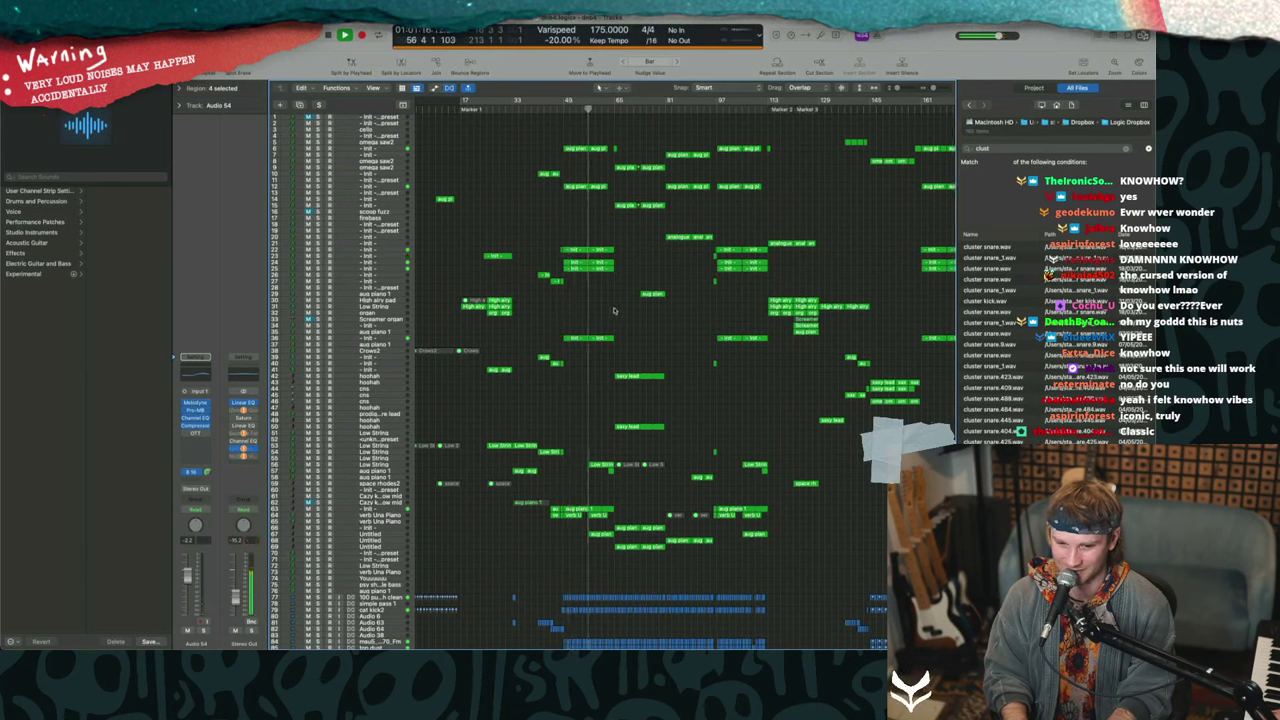
{"action": "key", "text": "space"}
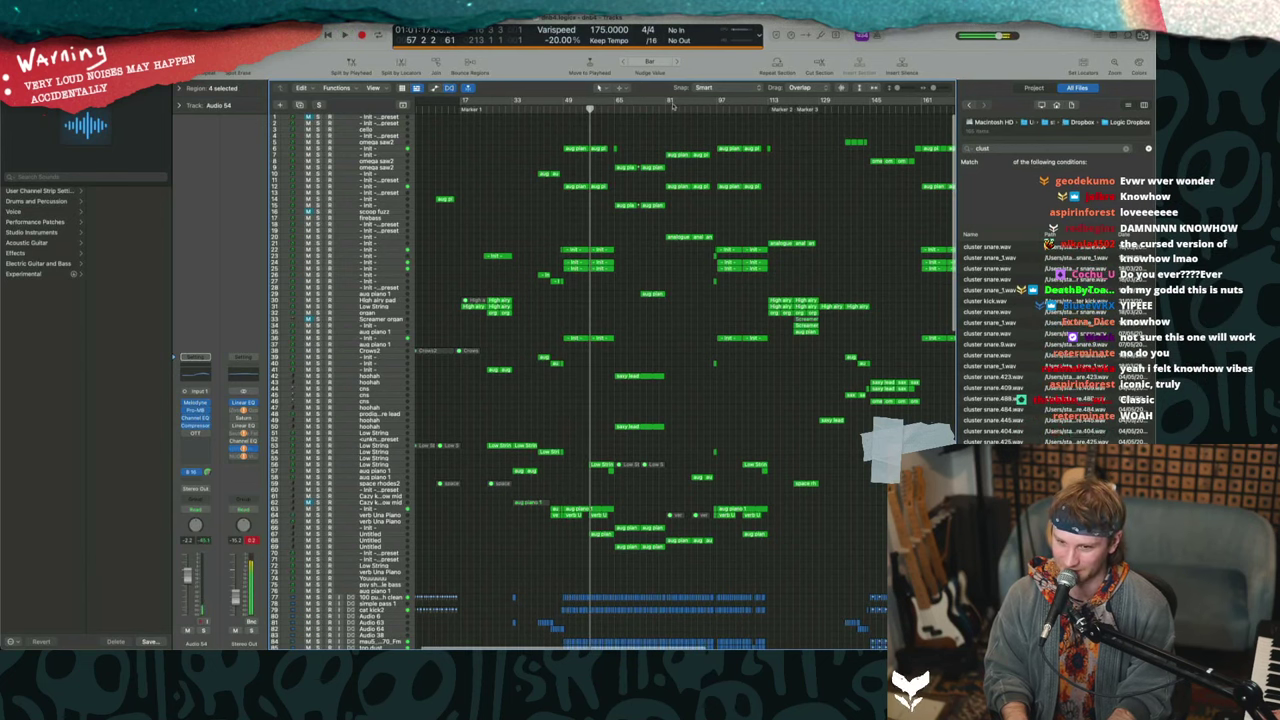
{"action": "left_click", "coordinate": [671, 104]}
{"action": "left_click", "coordinate": [671, 107]}
{"action": "key", "text": "c"}
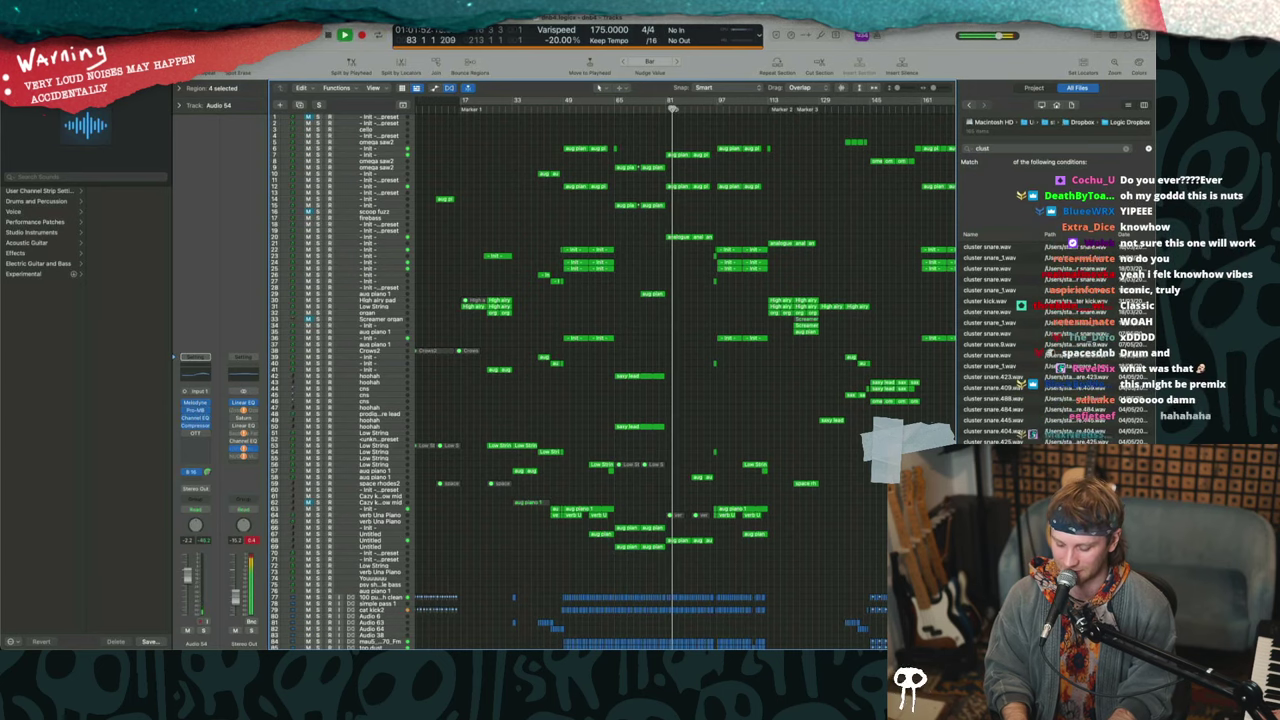
- Close dnb4 without saving and make the dnb5 folder available offline
{"action": "key", "text": "super+w"}
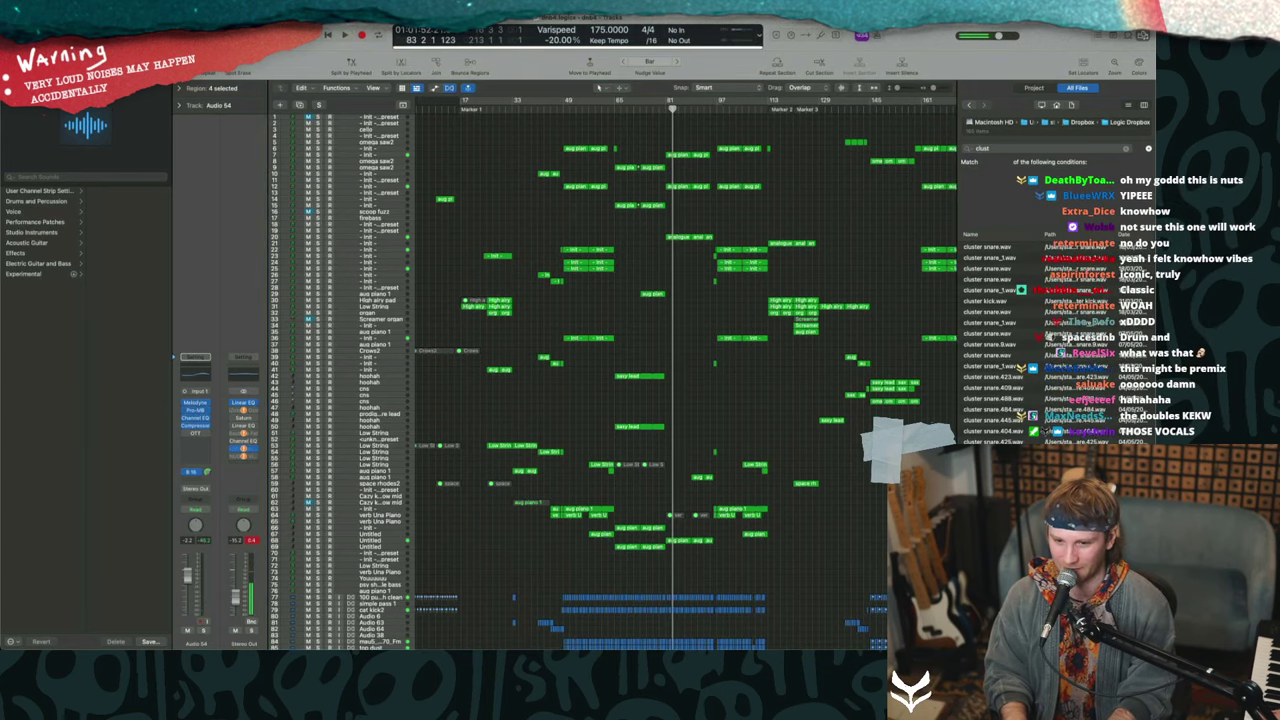
{"action": "left_click", "coordinate": [578, 250]}
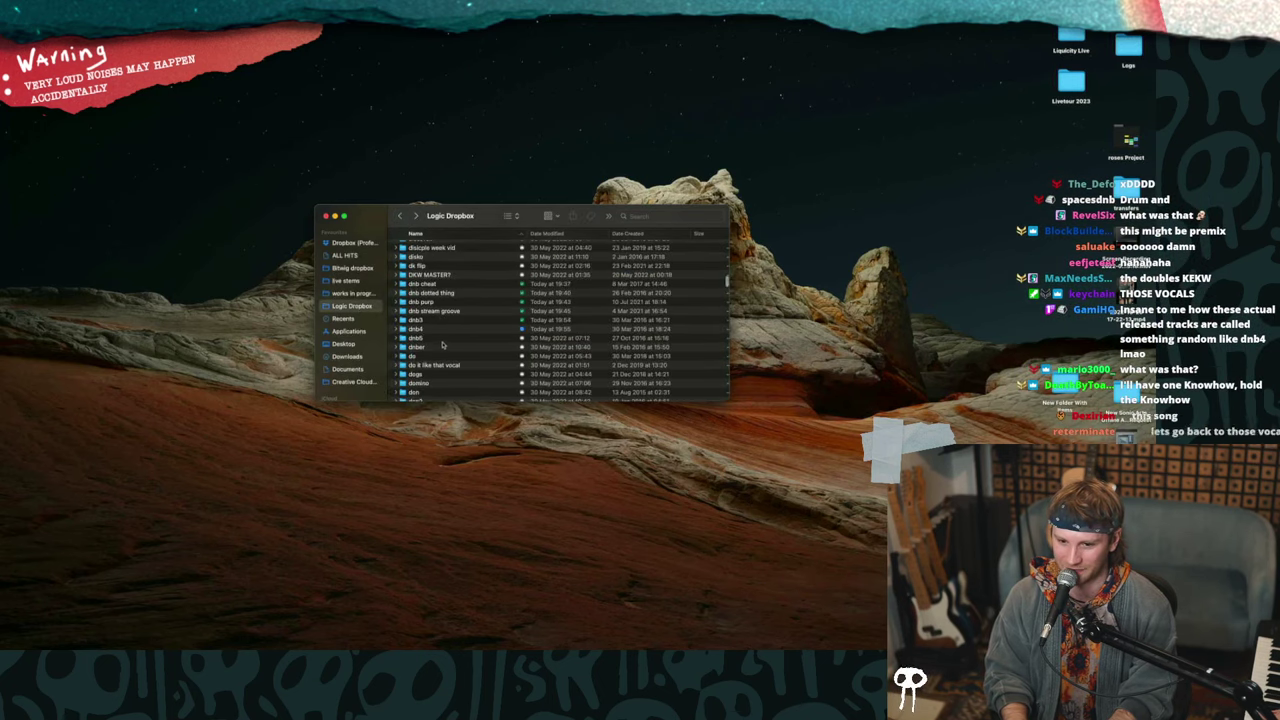
{"action": "right_click", "coordinate": [444, 339]}
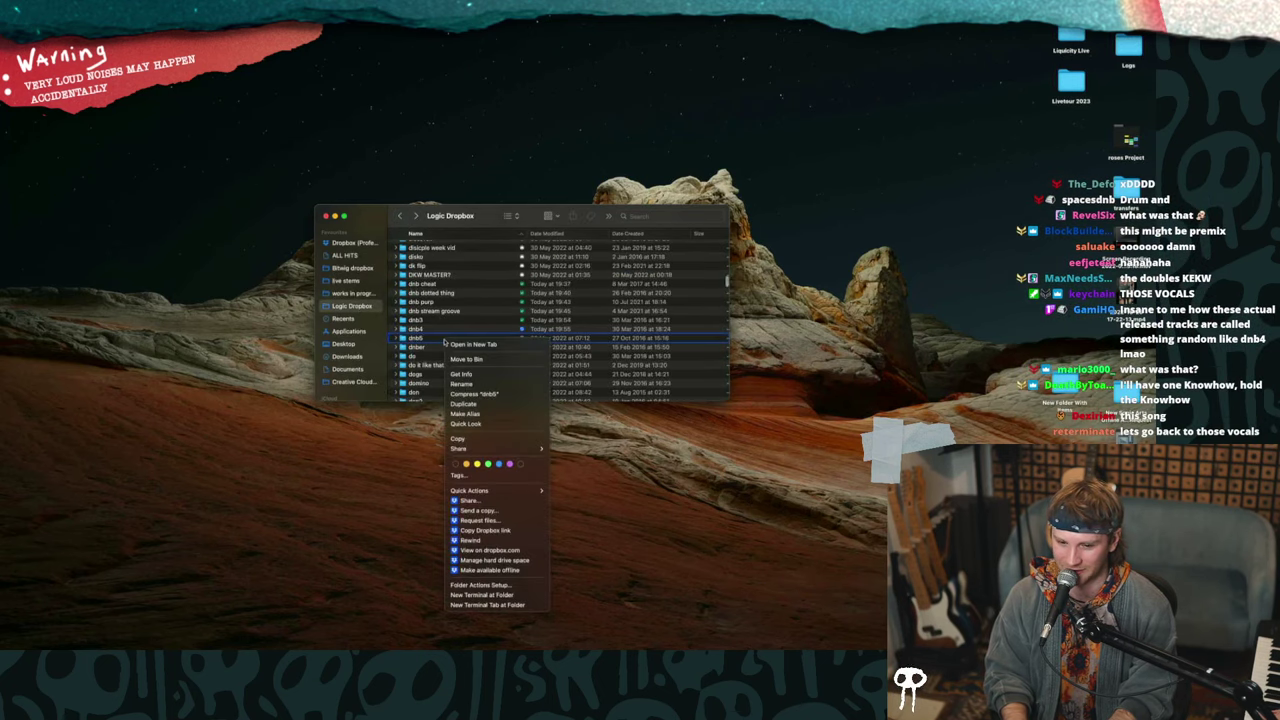
{"action": "left_click", "coordinate": [508, 571]}
{"action": "left_click", "coordinate": [469, 340]}
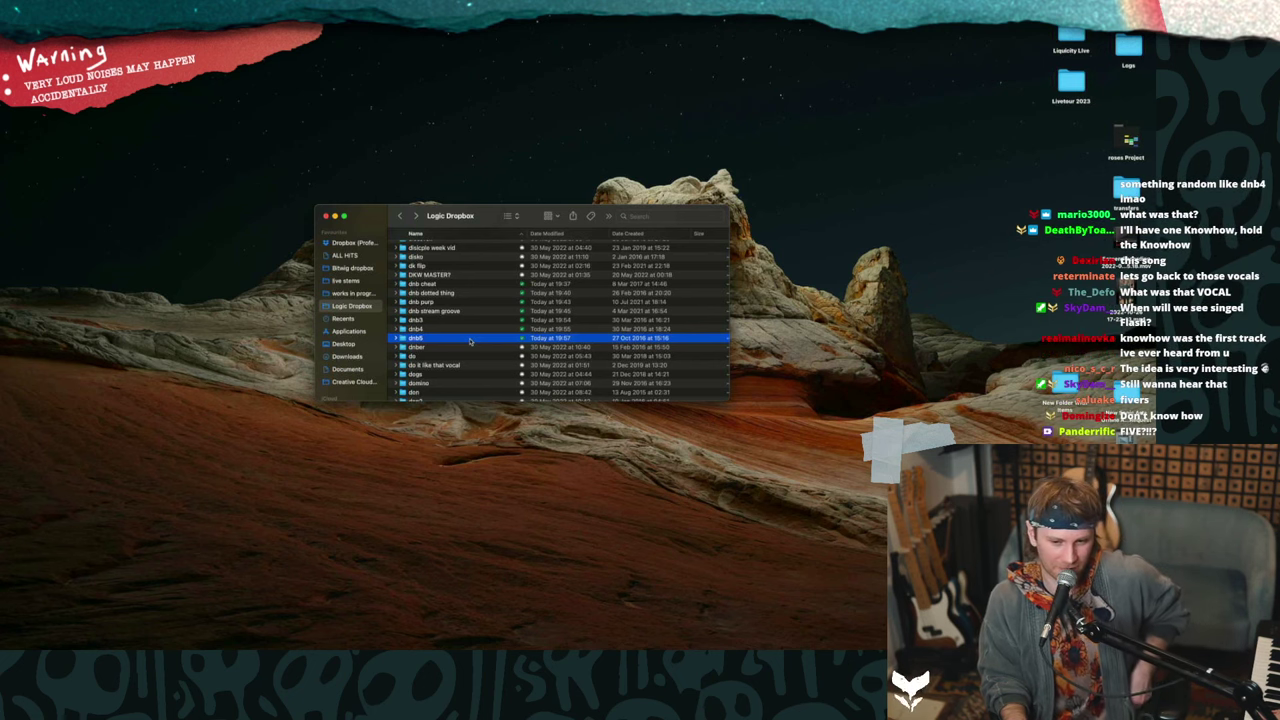
- Open dnb5.logicx from the dnb5 folder, replacing all CamelPhat instances with Phat FX and continuing past the missing plug-ins
{"action": "double_click", "coordinate": [470, 341]}
{"action": "double_click", "coordinate": [459, 267]}
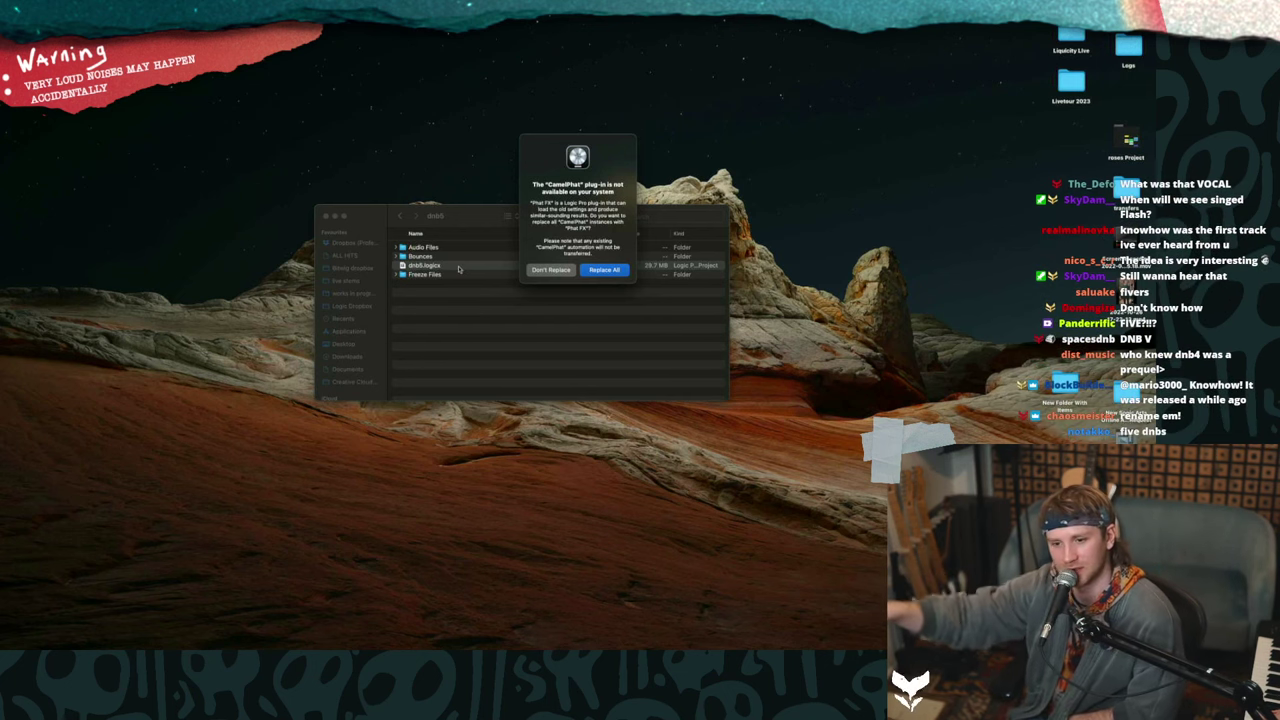
{"action": "left_click", "coordinate": [590, 275]}
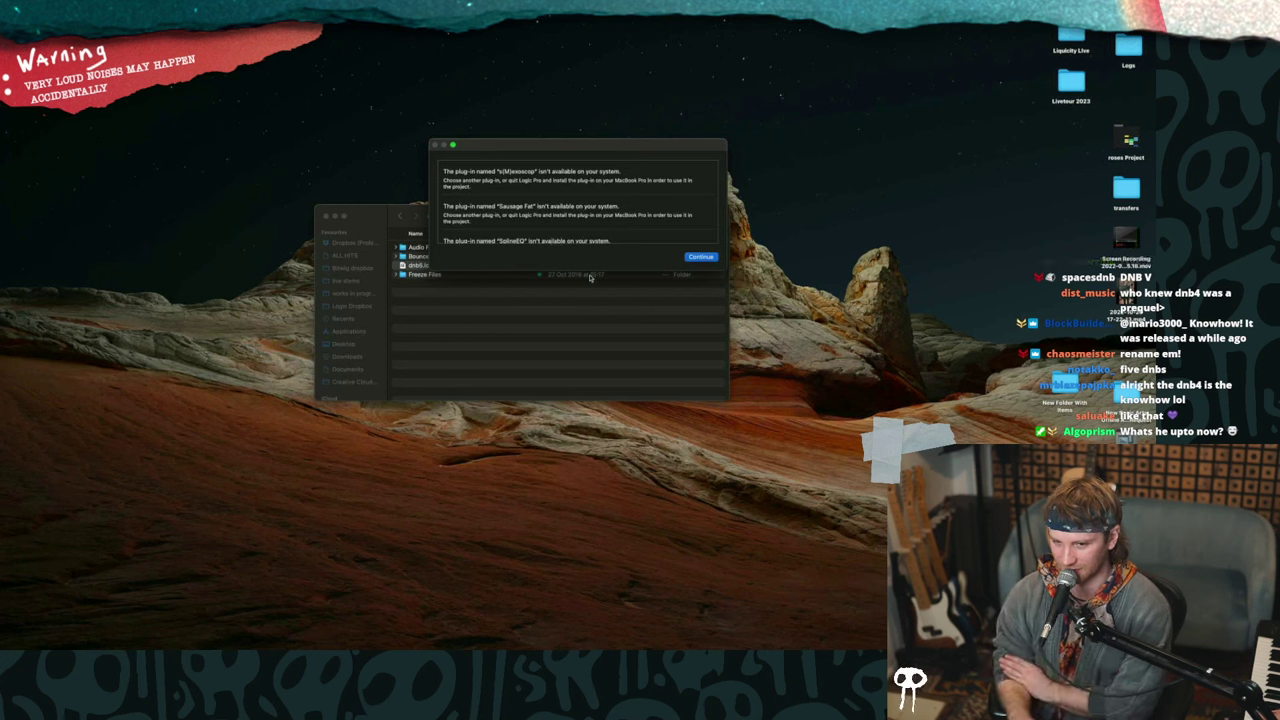
{"action": "left_click", "coordinate": [699, 258]}
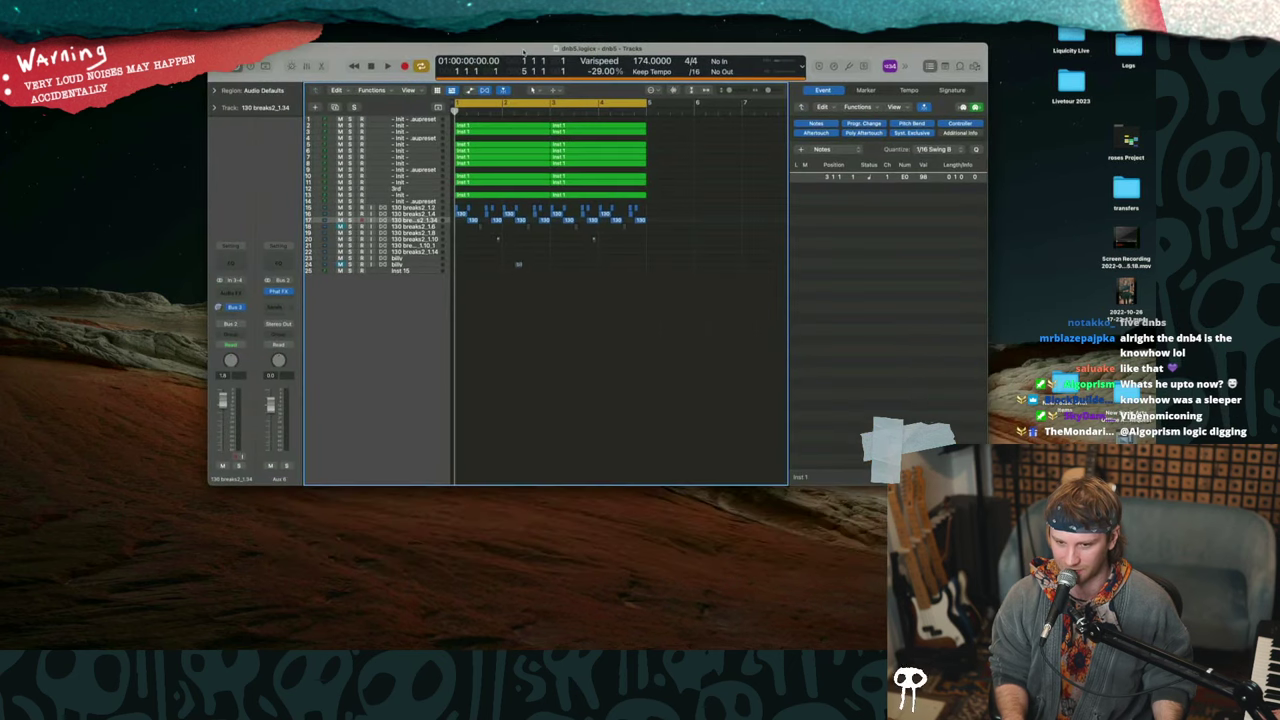
- Listen to the dnb5 loop and close the project without saving
{"action": "key", "text": "space"}
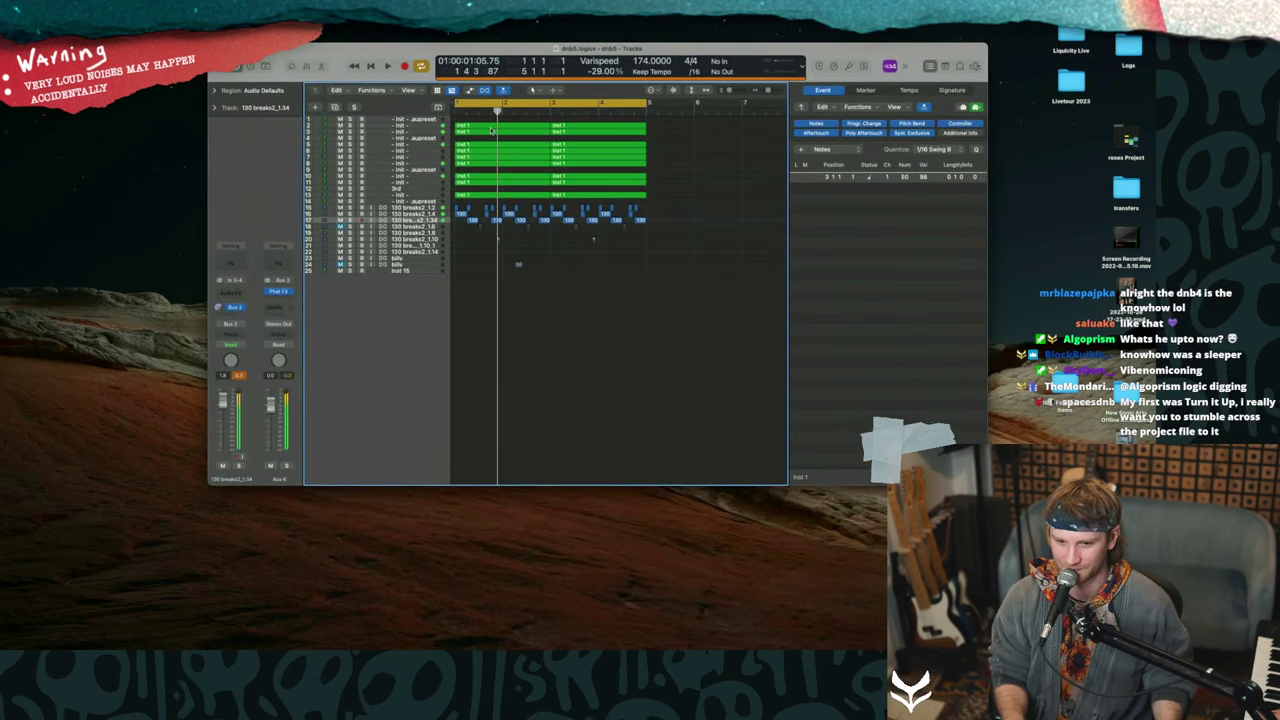
{"action": "key", "text": "space"}
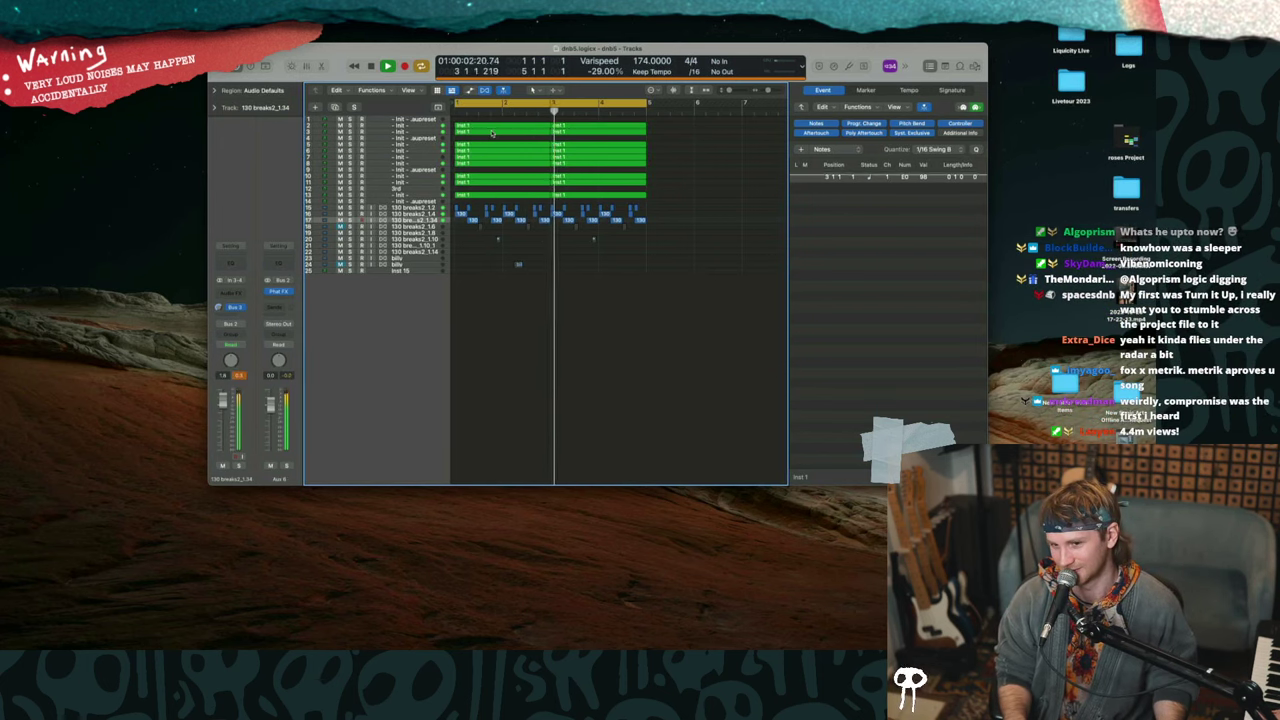
{"action": "key", "text": "space"}
{"action": "key", "text": "super+w"}
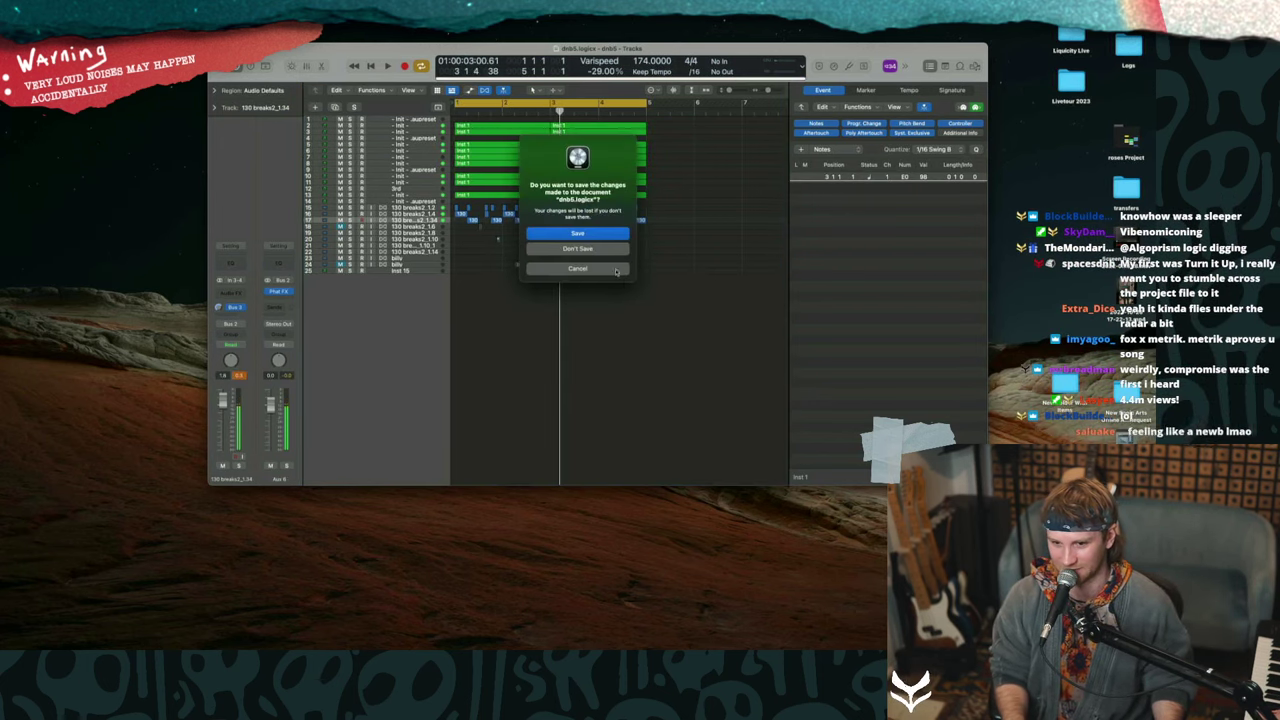
{"action": "left_click", "coordinate": [594, 251]}
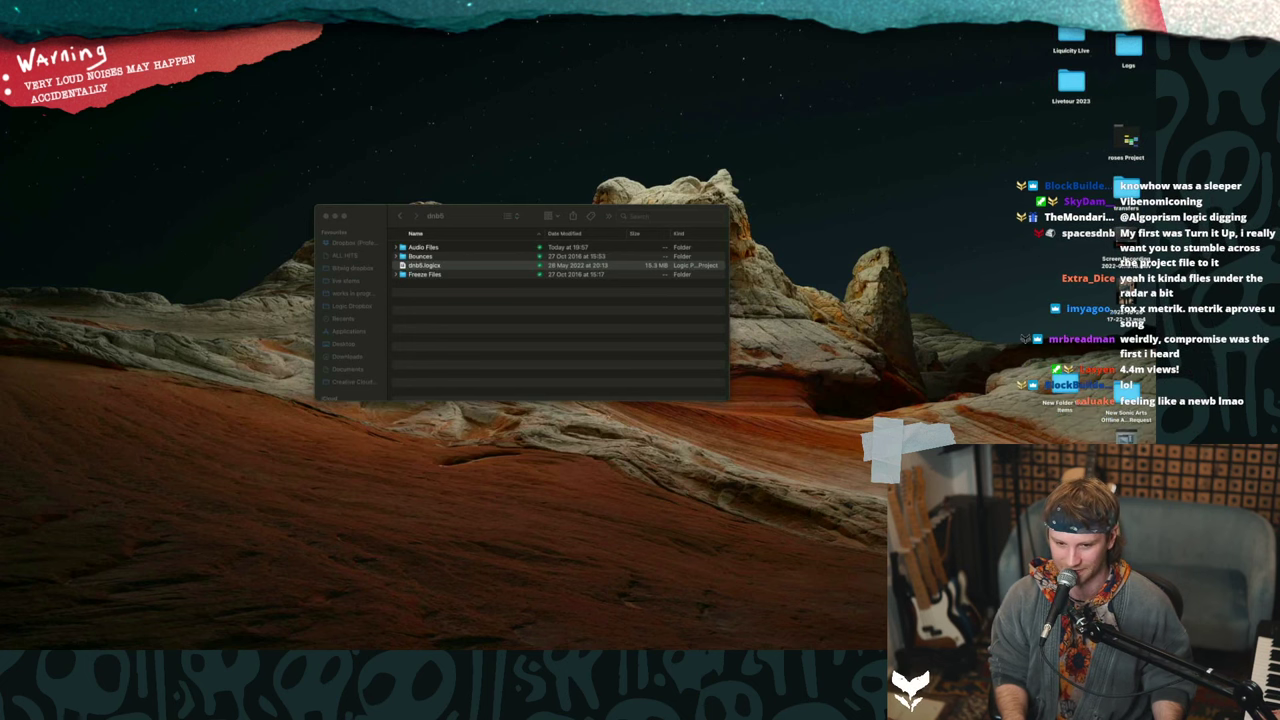
- Return to the Logic Dropbox folder and make the dnber folder available offline
{"action": "left_click", "coordinate": [475, 310]}
{"action": "left_click", "coordinate": [400, 216]}
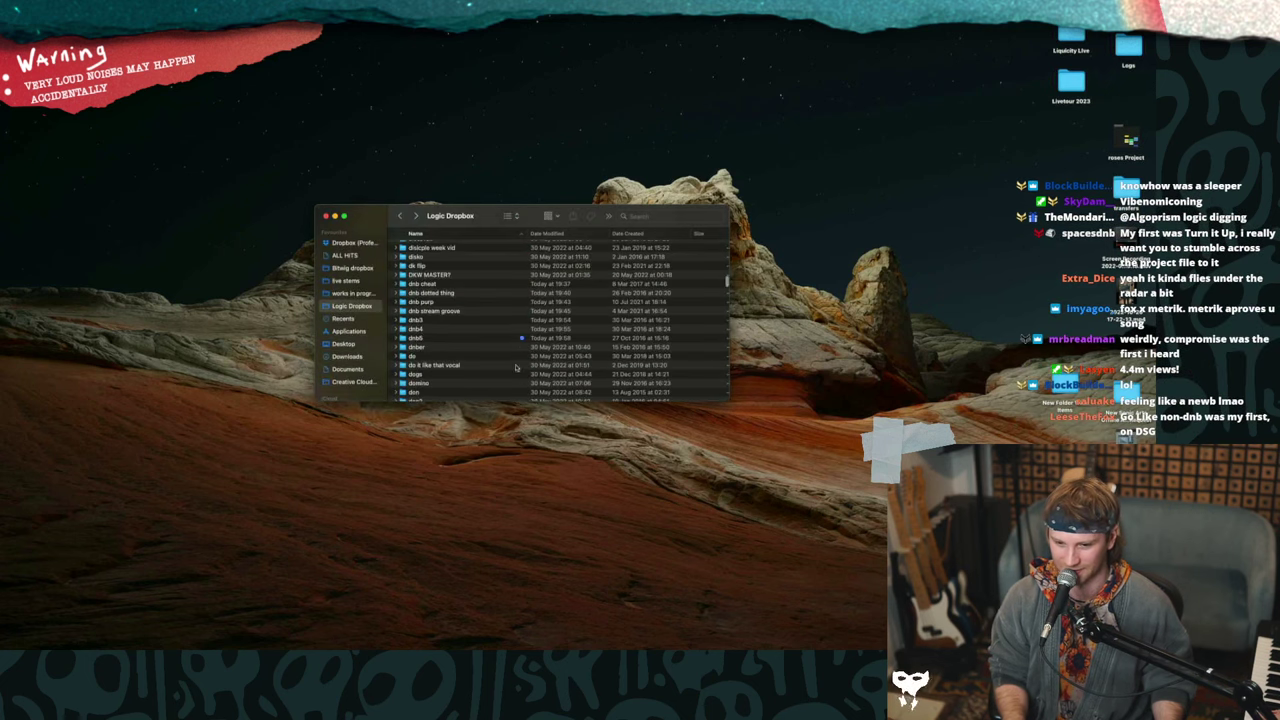
{"action": "left_click", "coordinate": [488, 348]}
{"action": "right_click", "coordinate": [488, 348]}
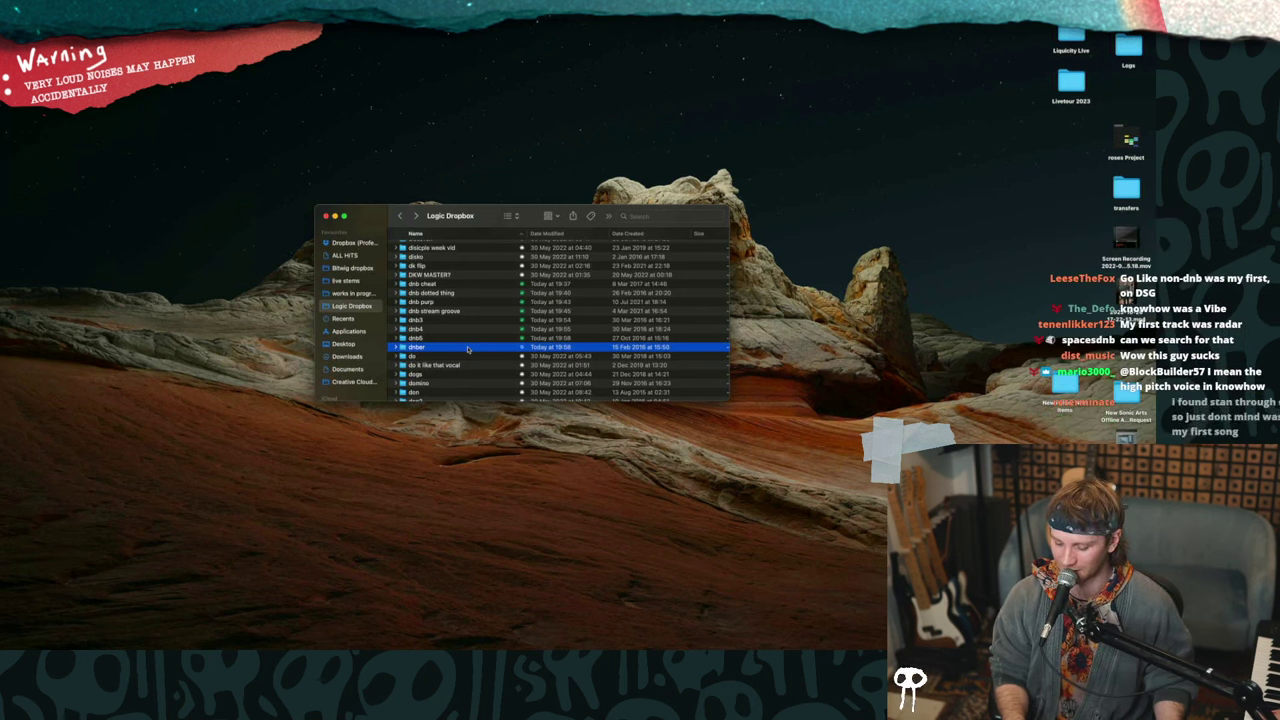
- Open dnber.logicx from the dnber folder, cancelling the project chooser, continuing past the missing plug-ins and reopening the file as needed
{"action": "double_click", "coordinate": [467, 348]}
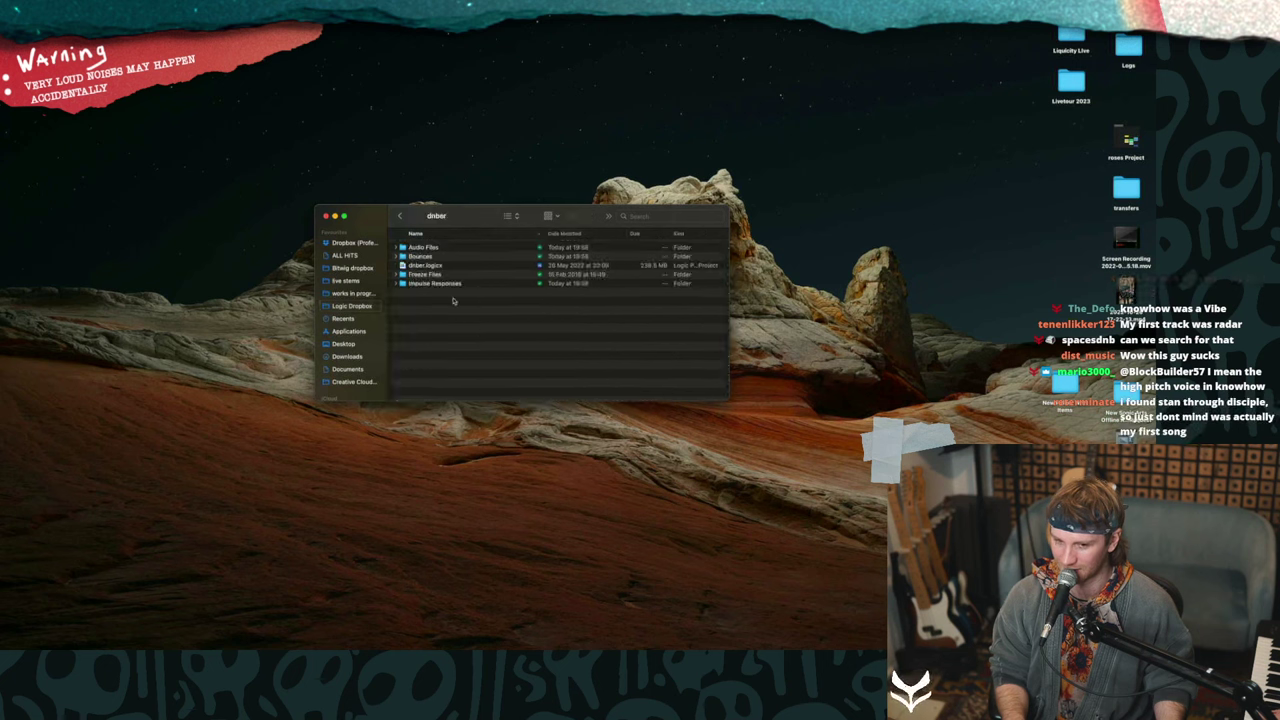
{"action": "double_click", "coordinate": [452, 265]}
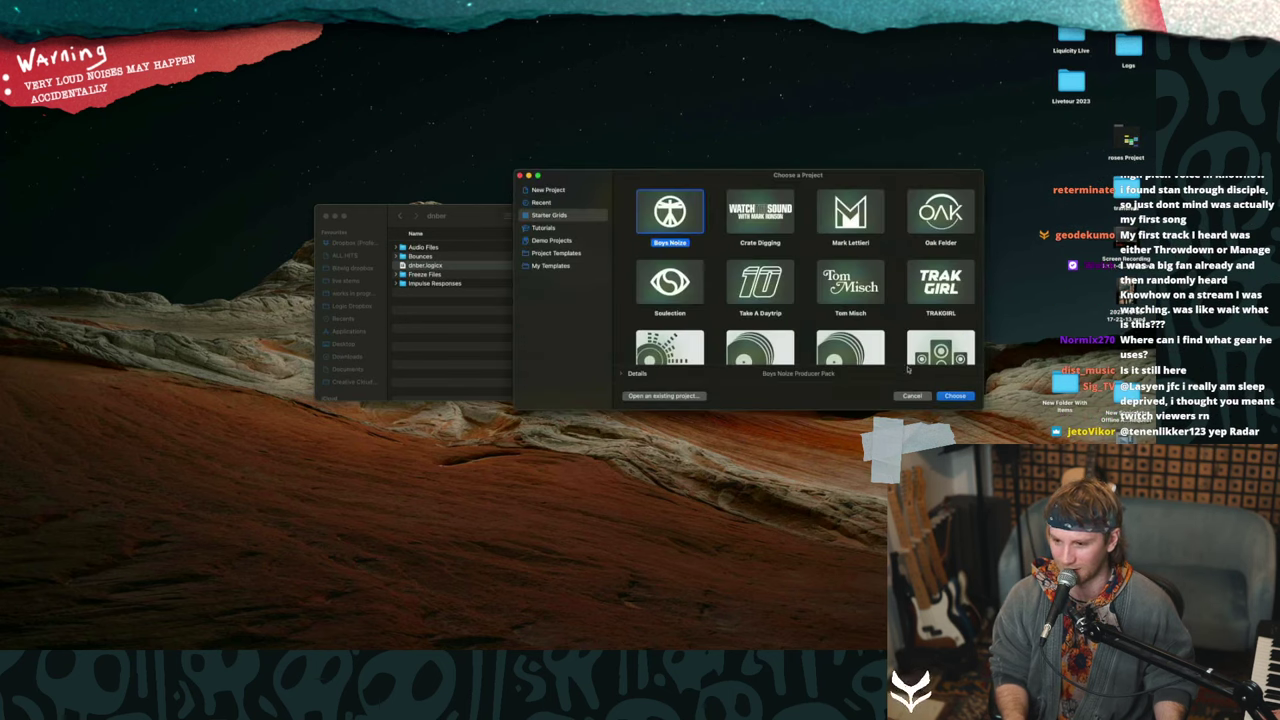
{"action": "left_click", "coordinate": [910, 396]}
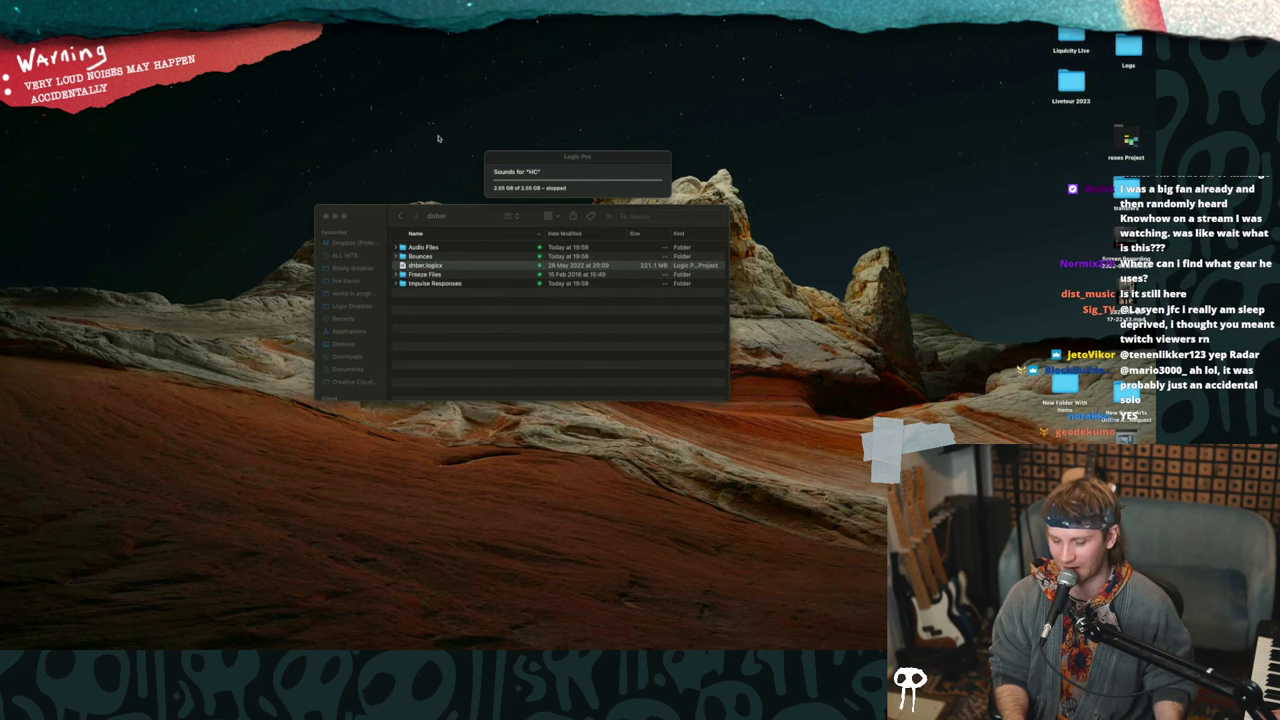
{"action": "double_click", "coordinate": [477, 270]}
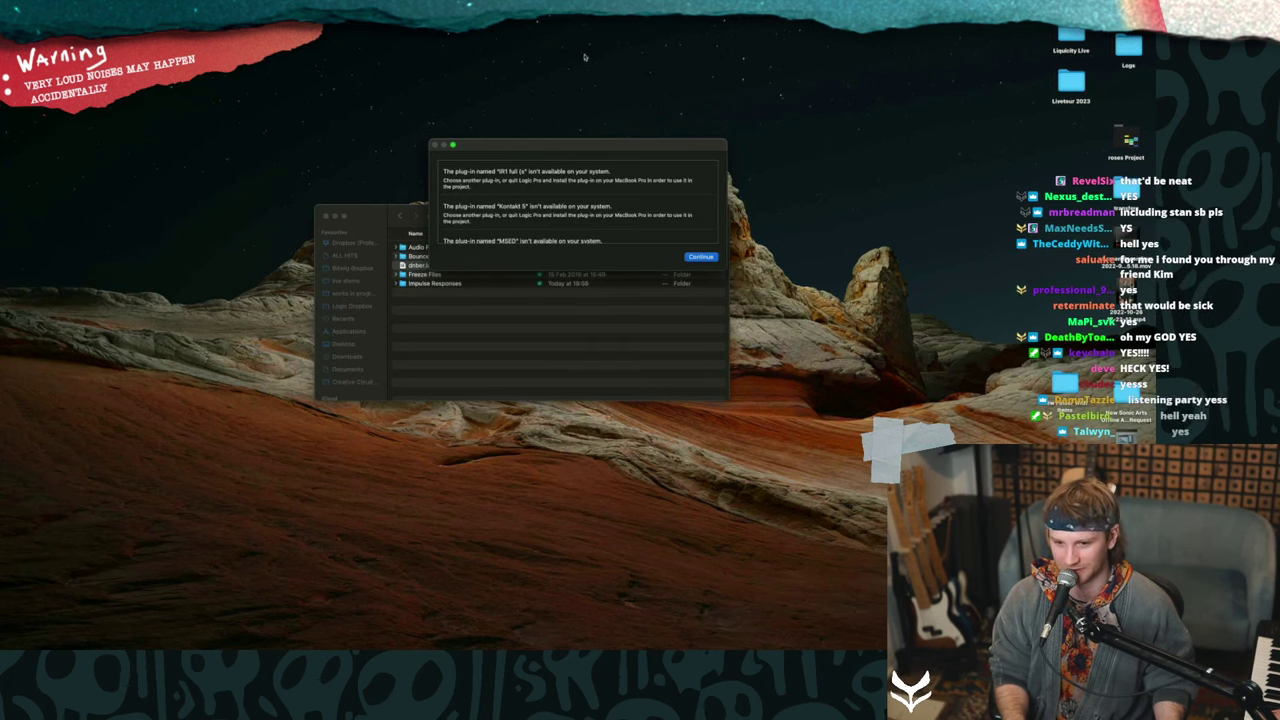
{"action": "left_click", "coordinate": [713, 258]}
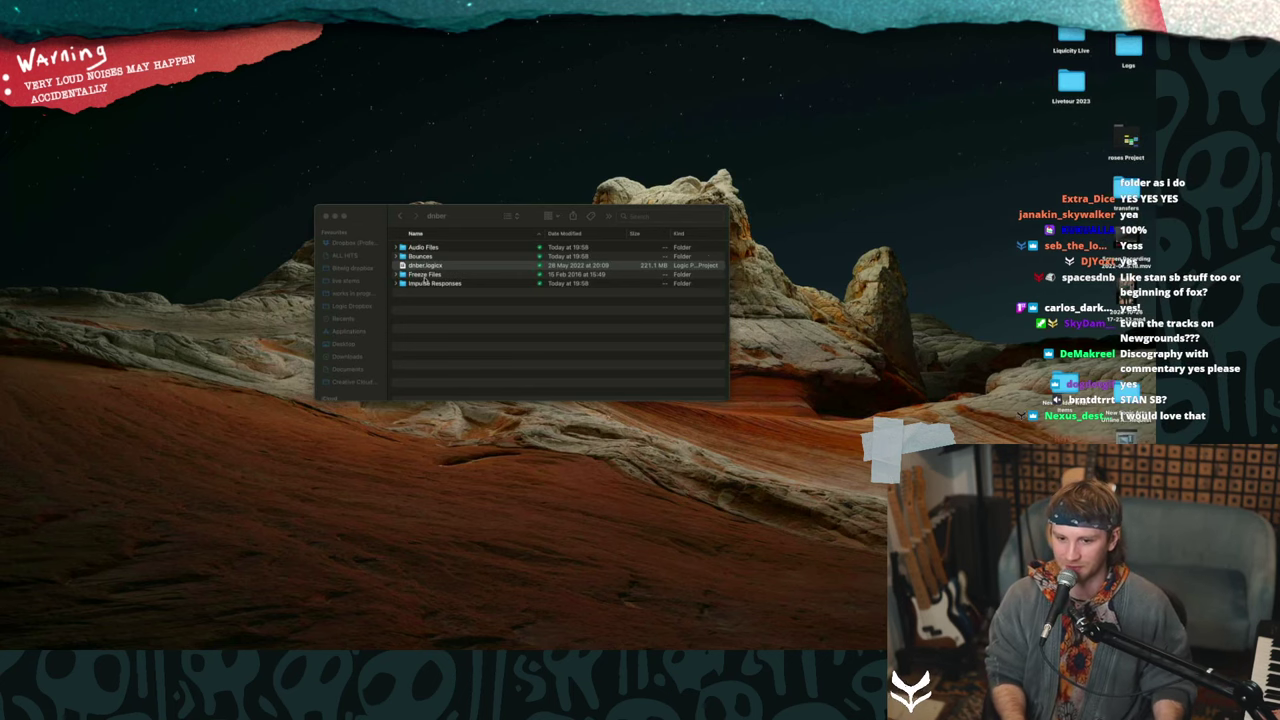
{"action": "left_click", "coordinate": [425, 266]}
{"action": "double_click", "coordinate": [426, 265]}
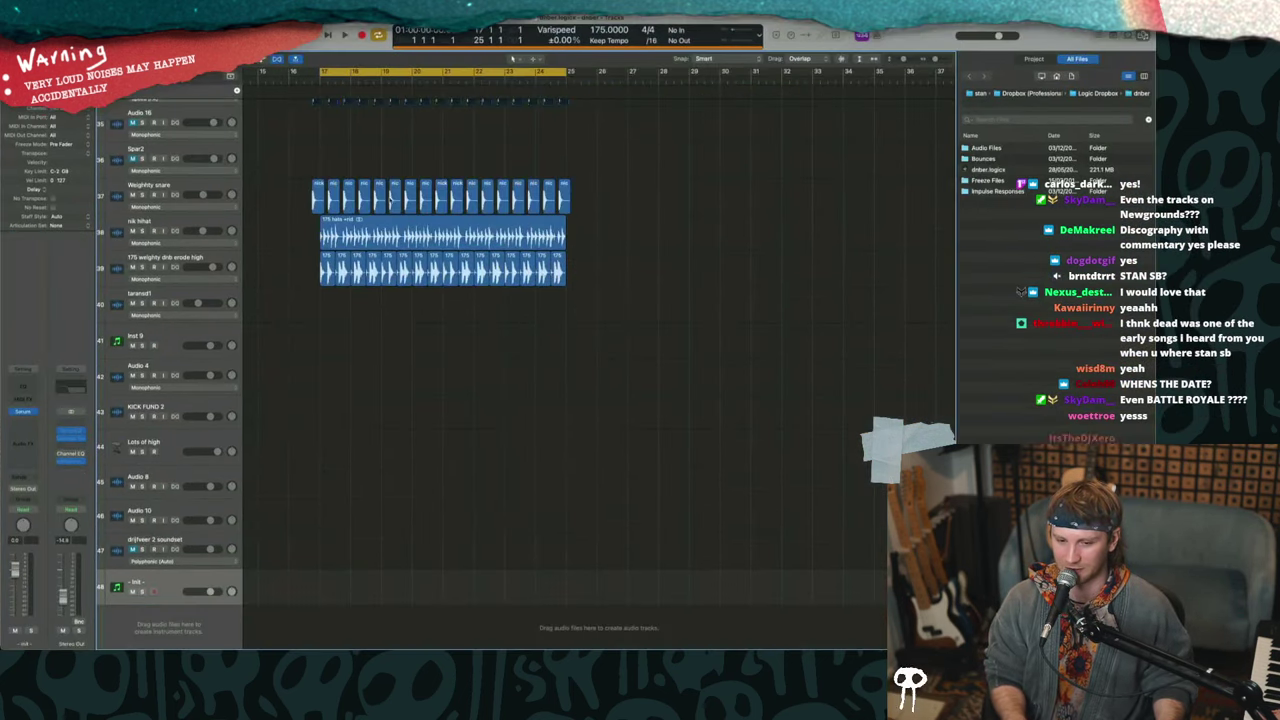
- Play the dnber loop from bar 17 and look through its synth and drum tracks
{"action": "scroll", "coordinate": [400, 256], "scroll_direction": "left", "scroll_amount": 2}
{"action": "scroll", "coordinate": [400, 256], "scroll_direction": "down", "scroll_amount": 5}
{"action": "scroll", "coordinate": [400, 256], "scroll_direction": "up", "scroll_amount": 10}
{"action": "scroll", "coordinate": [401, 256], "scroll_direction": "up", "scroll_amount": 5}
{"action": "scroll", "coordinate": [403, 248], "scroll_direction": "down", "scroll_amount": 5}
{"action": "scroll", "coordinate": [350, 170], "scroll_direction": "up", "scroll_amount": 5}
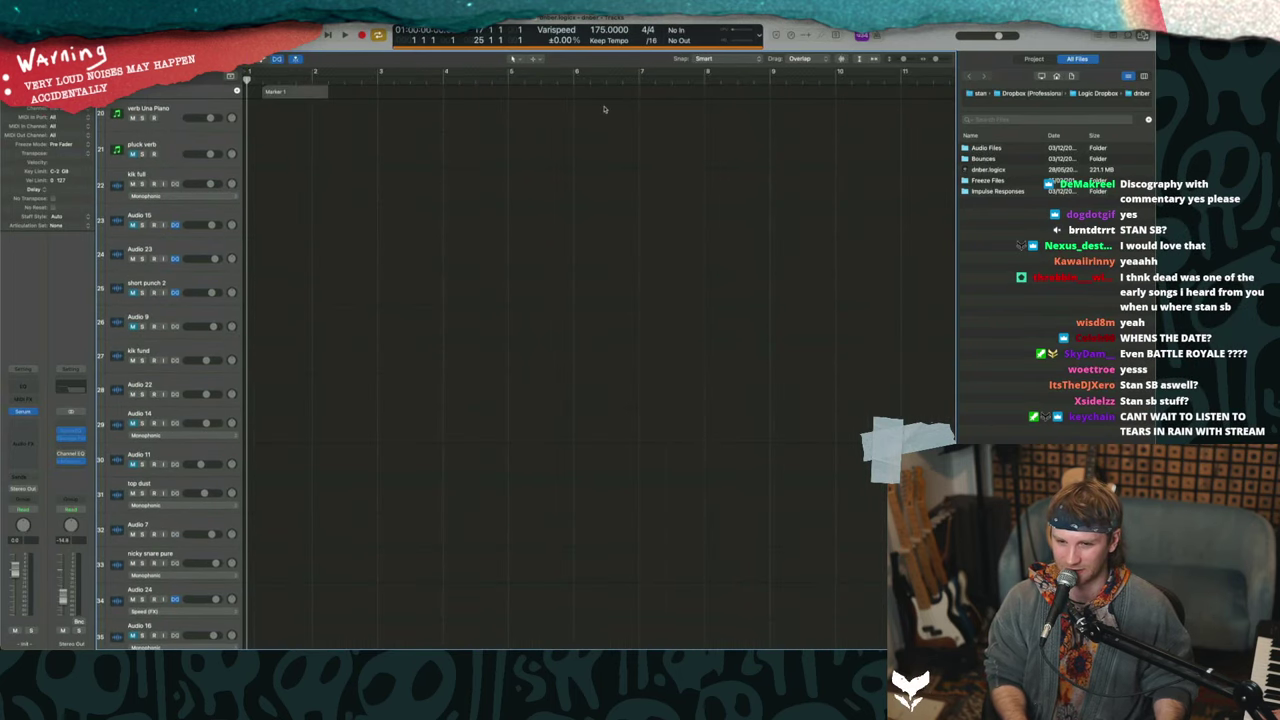
{"action": "scroll", "coordinate": [604, 109], "scroll_direction": "right", "scroll_amount": 8}
{"action": "key", "text": "space"}
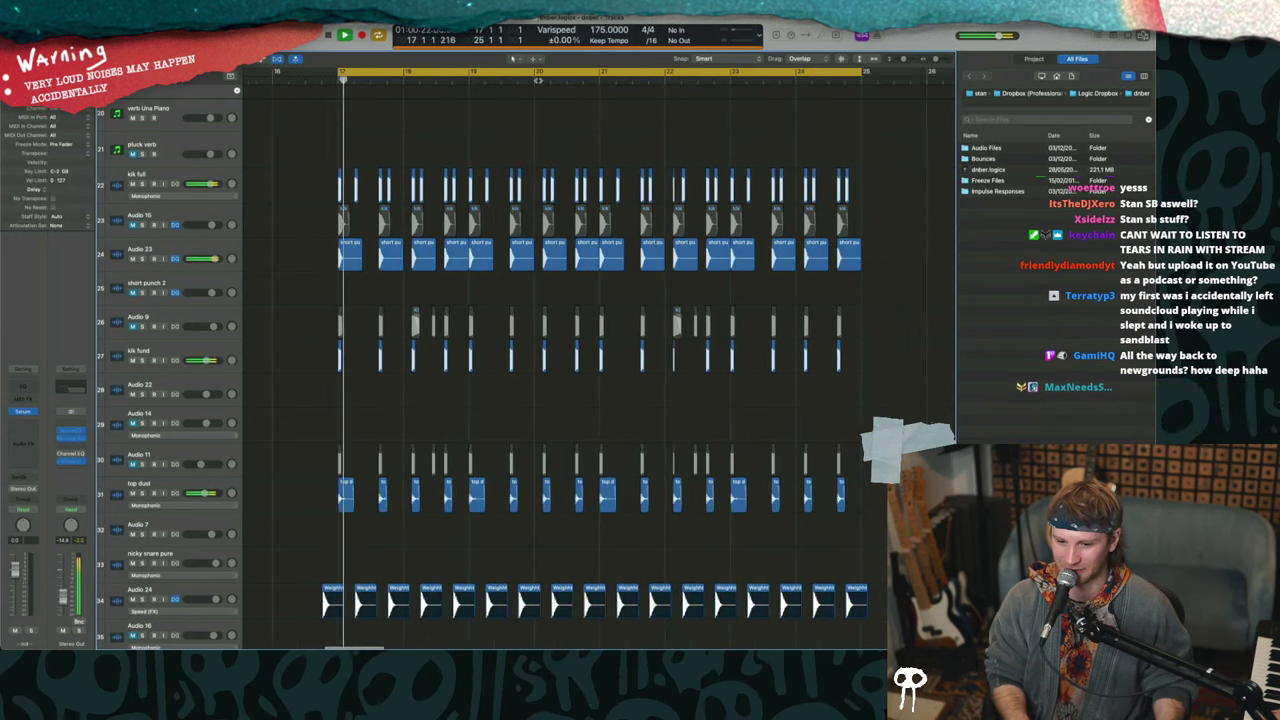
{"action": "scroll", "coordinate": [563, 197], "scroll_direction": "down", "scroll_amount": 10}
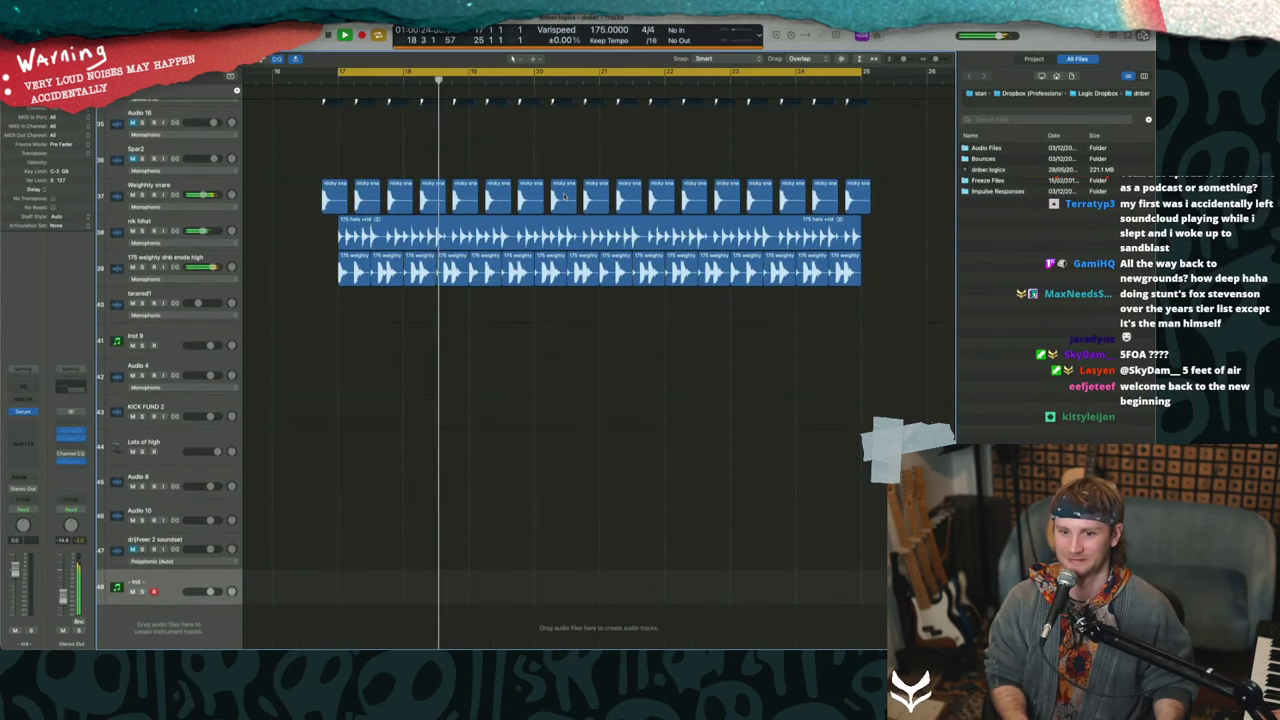
{"action": "scroll", "coordinate": [563, 197], "scroll_direction": "up", "scroll_amount": 15}
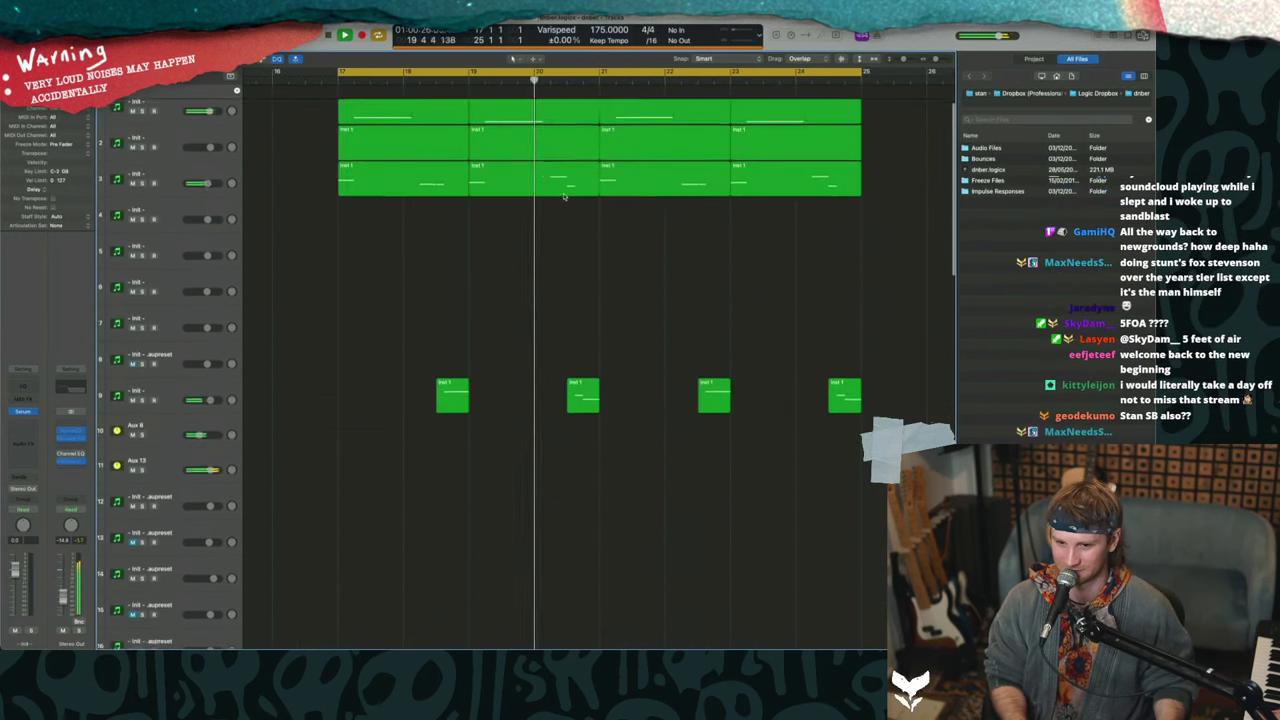
{"action": "scroll", "coordinate": [563, 197], "scroll_direction": "up", "scroll_amount": 1}
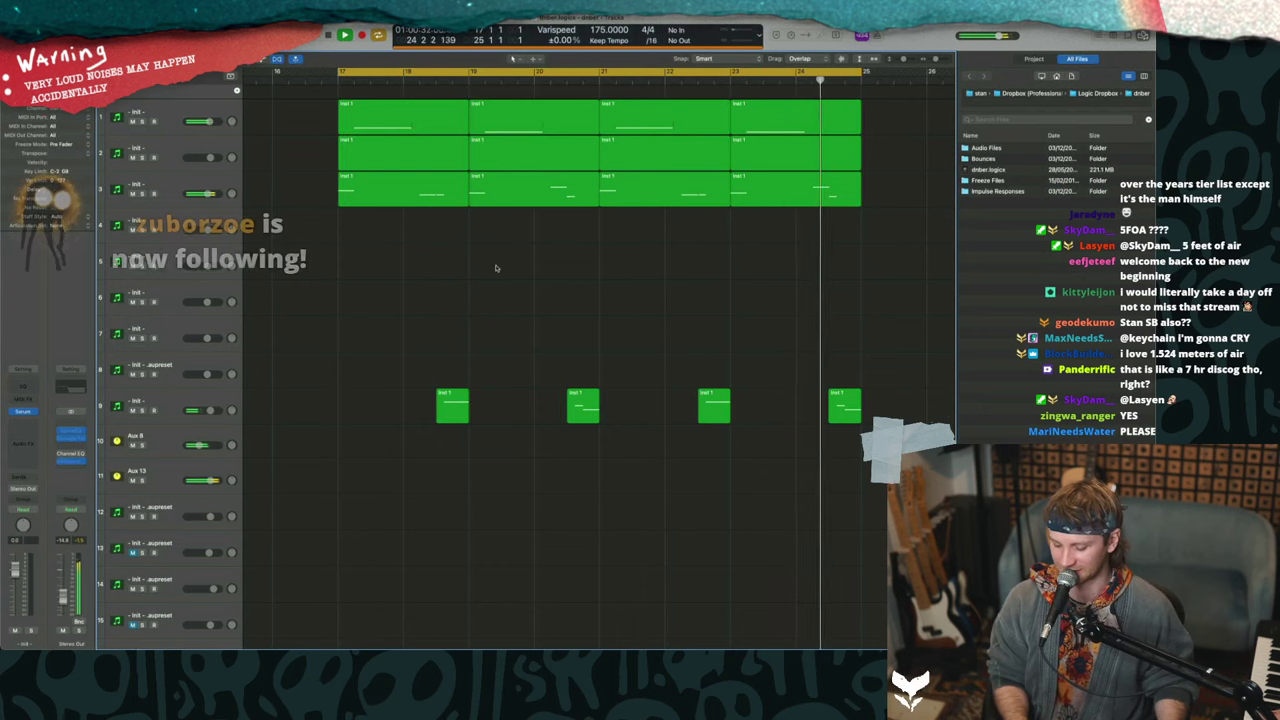
{"action": "scroll", "coordinate": [495, 268], "scroll_direction": "down", "scroll_amount": 15}
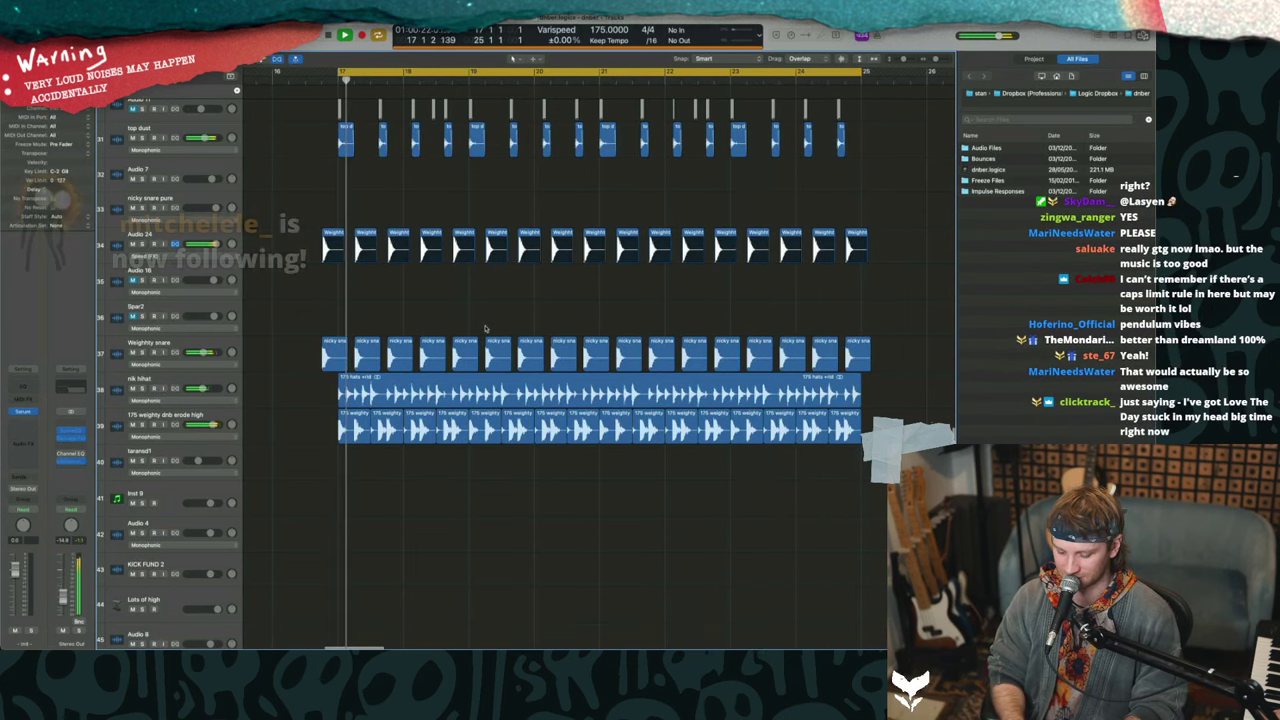
- Stop the full loop, solo the first synth track in dnber and listen to it from bar 19
{"action": "key", "text": "space"}
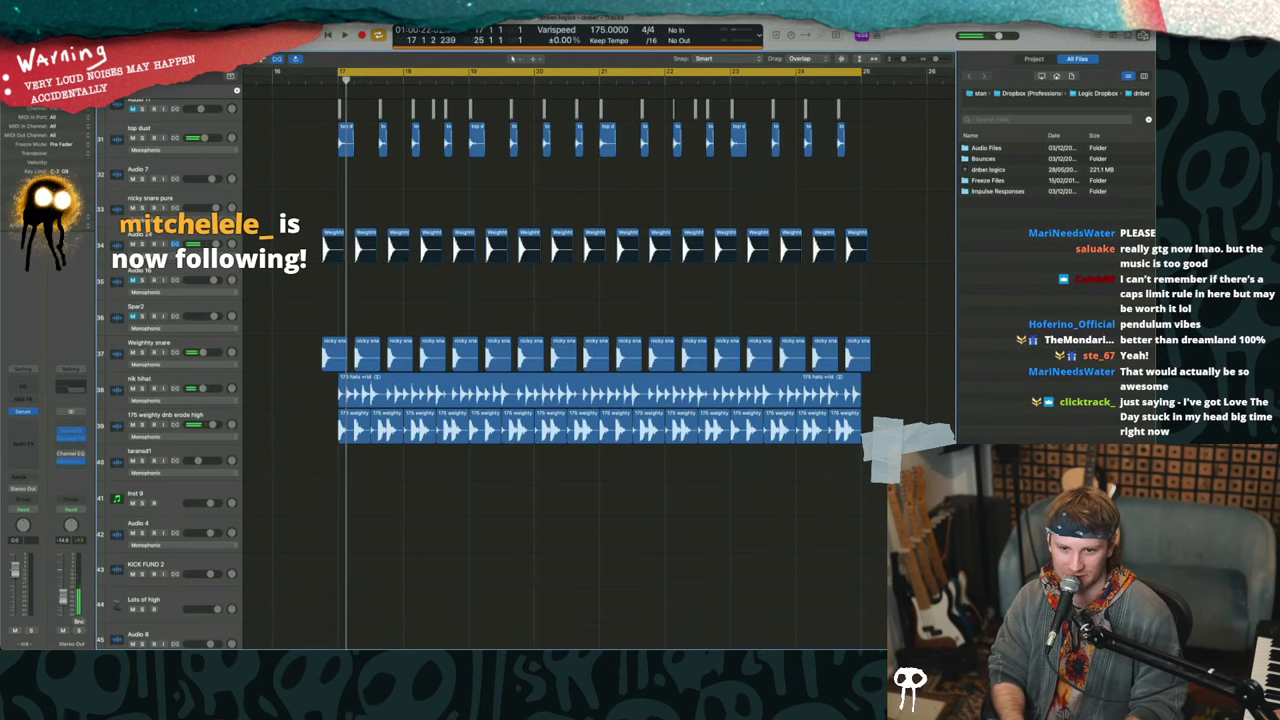
{"action": "scroll", "coordinate": [475, 295], "scroll_direction": "up", "scroll_amount": 15}
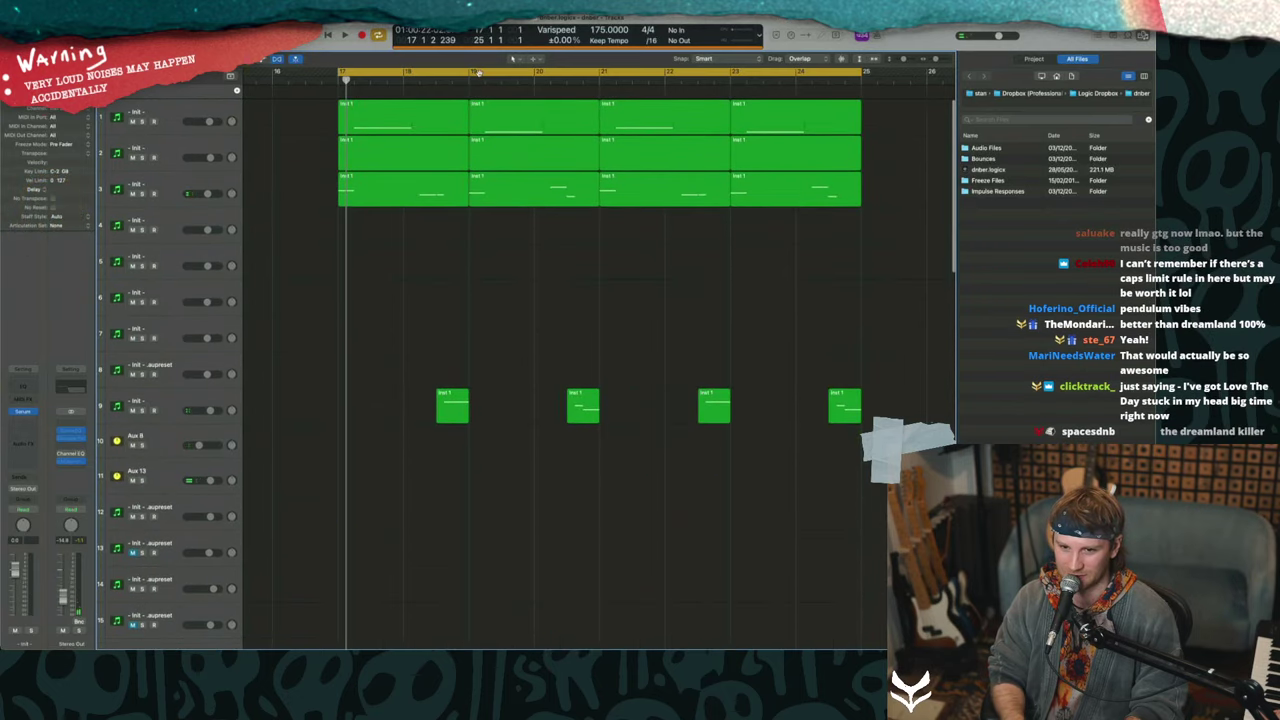
{"action": "left_click", "coordinate": [476, 76]}
{"action": "key", "text": "c"}
{"action": "left_click", "coordinate": [143, 121]}
{"action": "key", "text": "space"}
{"action": "key", "text": "space"}
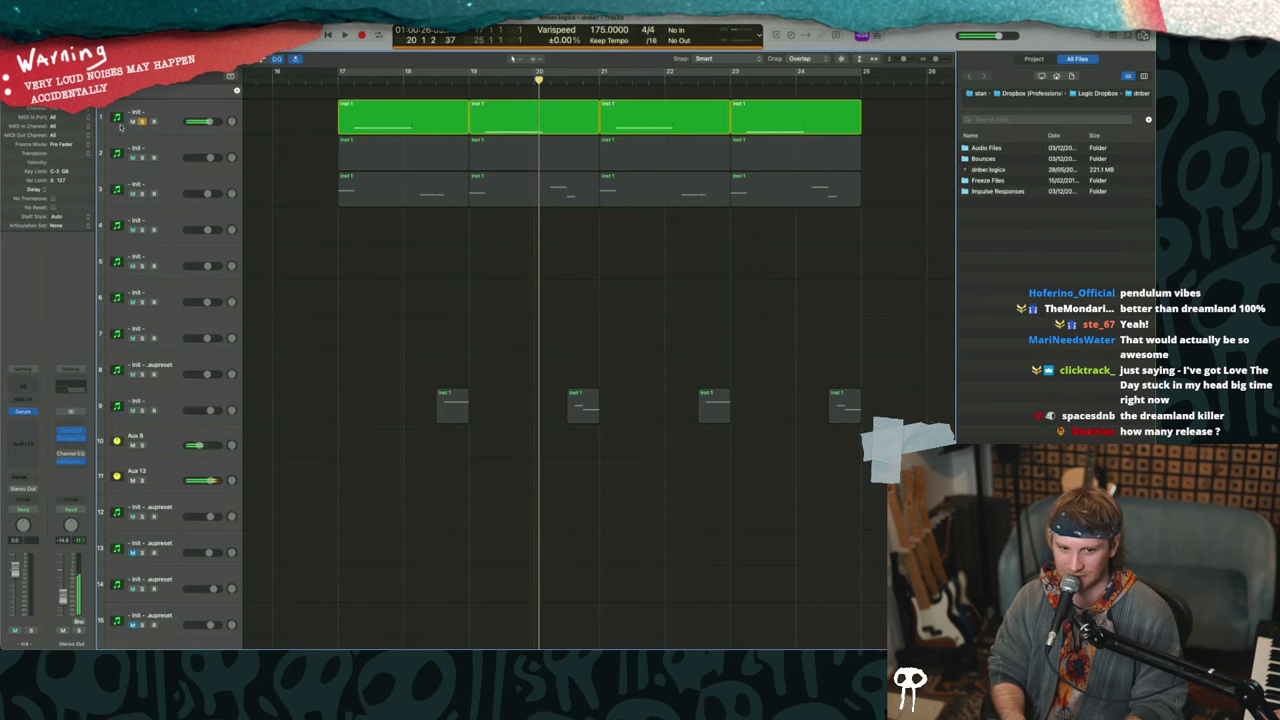
{"action": "left_click", "coordinate": [120, 127]}
{"action": "key", "text": "c"}
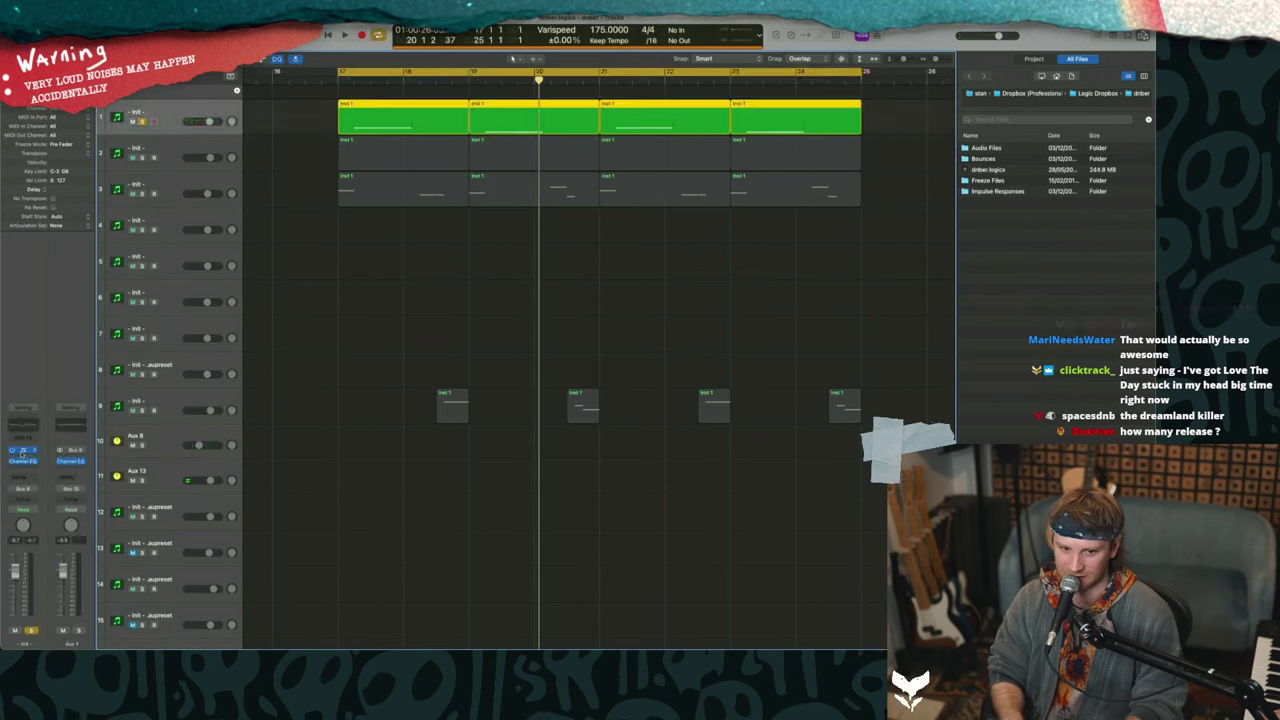
- Open the Serum synth on the first track and save its patch as the user preset "pendulum8s?"
{"action": "left_click", "coordinate": [13, 452]}
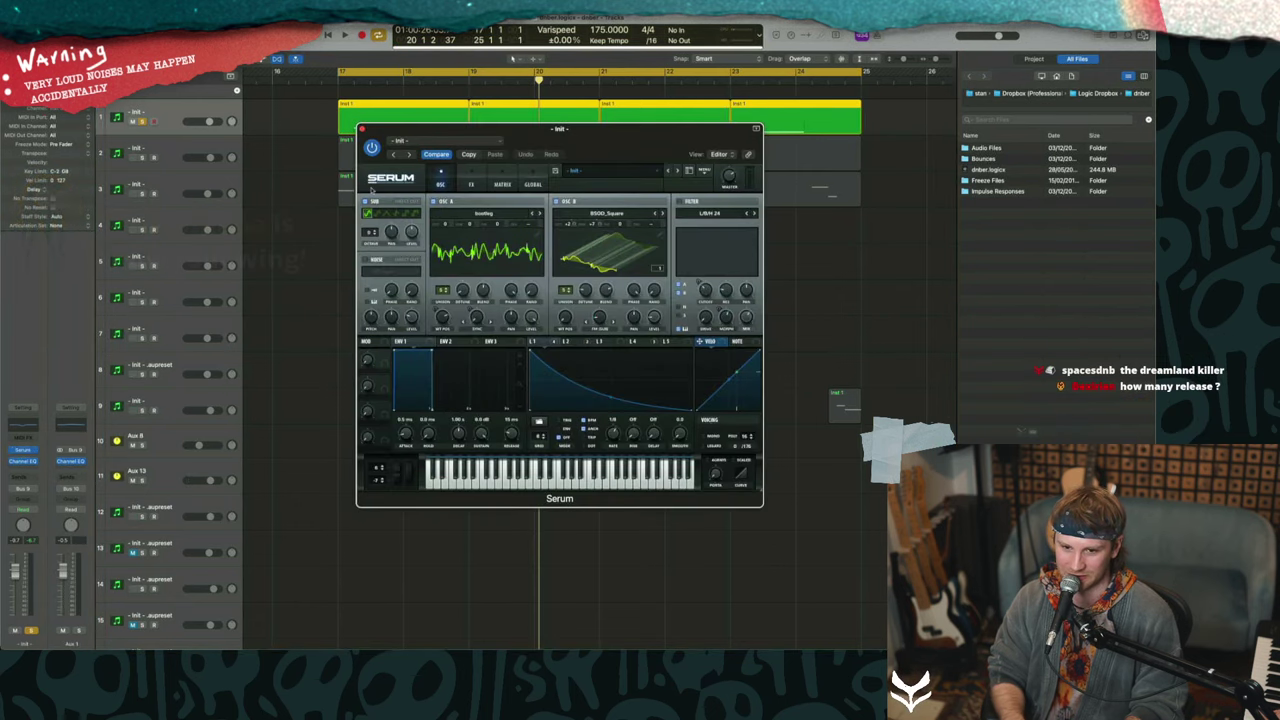
{"action": "left_click", "coordinate": [555, 171]}
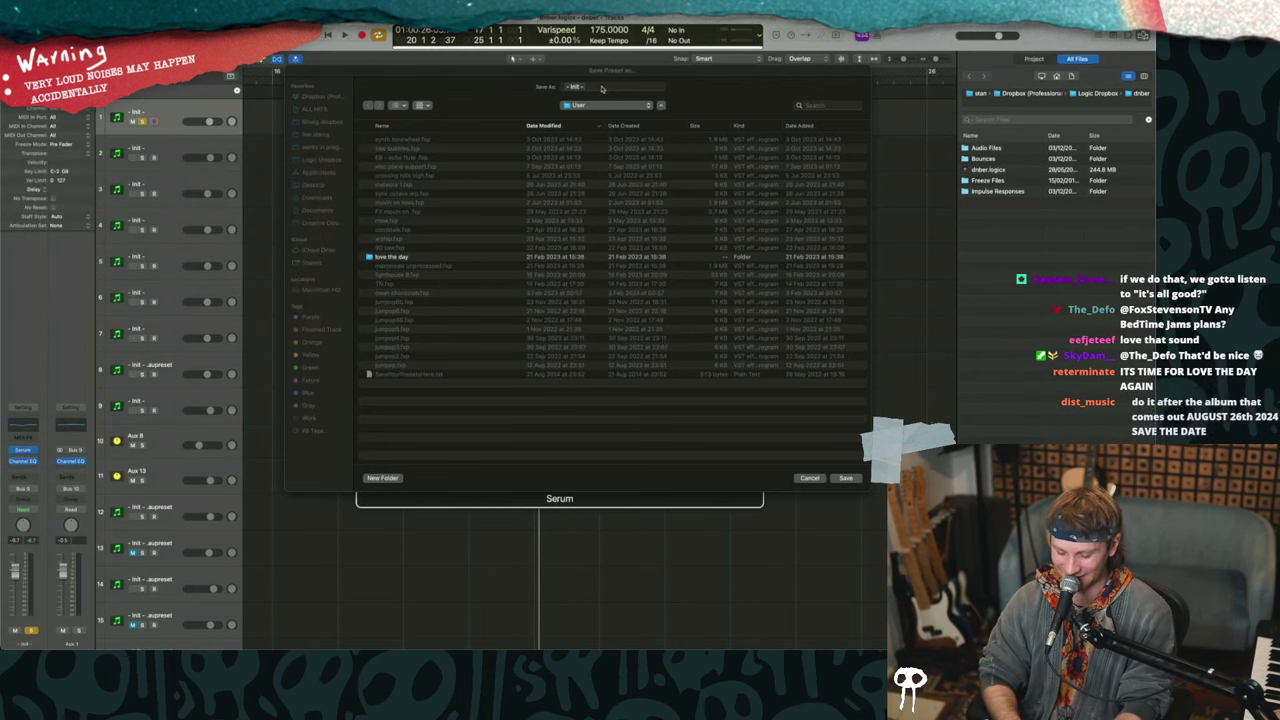
{"action": "left_click", "coordinate": [118, 290]}
{"action": "left_click", "coordinate": [600, 90]}
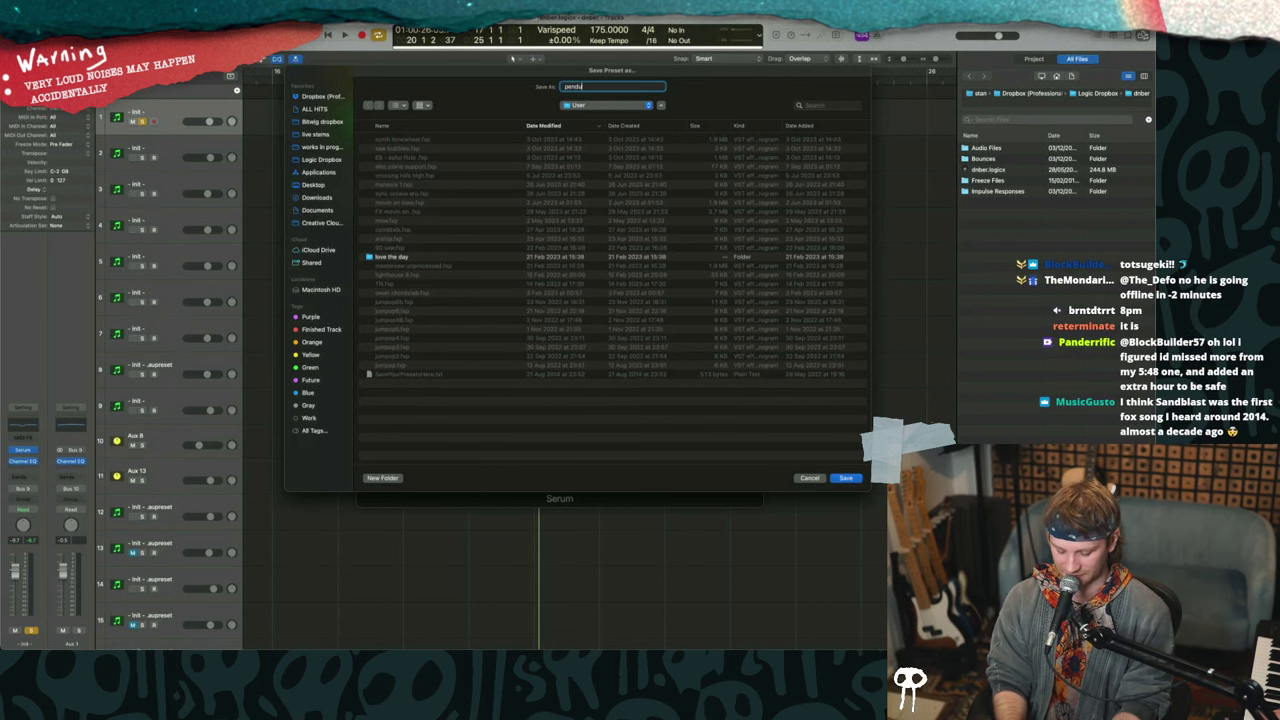
{"action": "type", "text": "sh"}
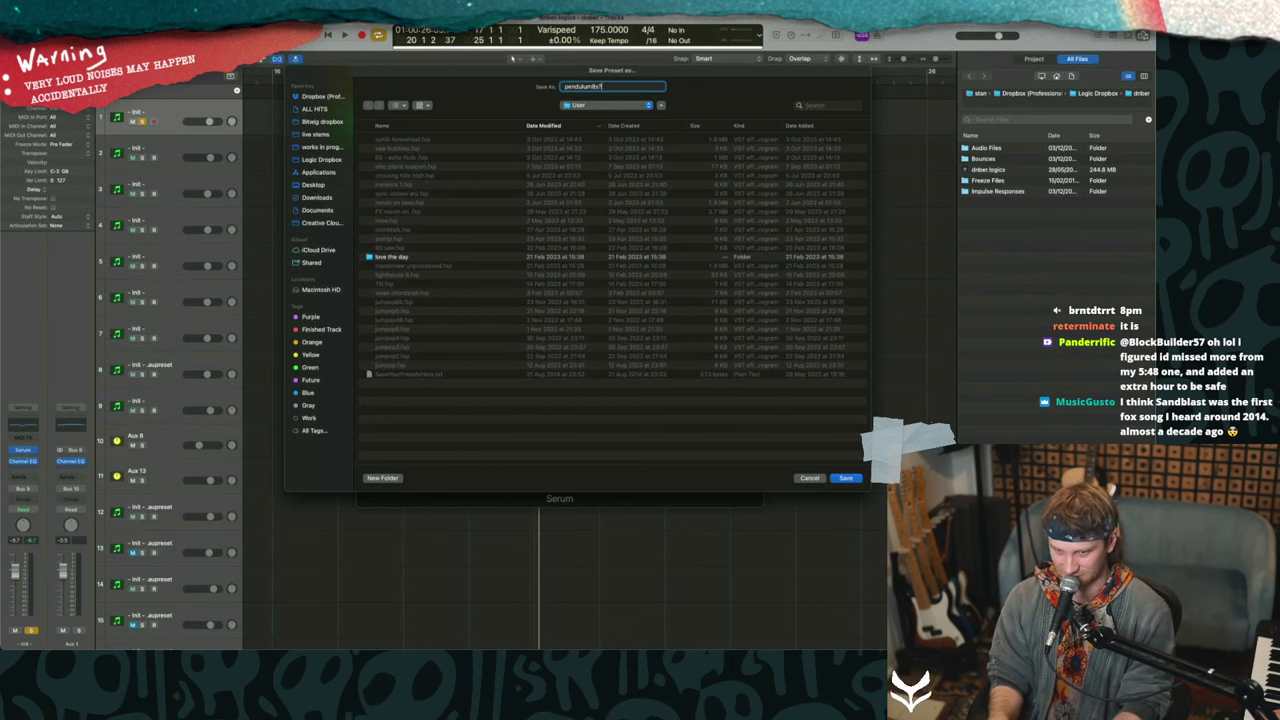
{"action": "key", "text": "Return"}
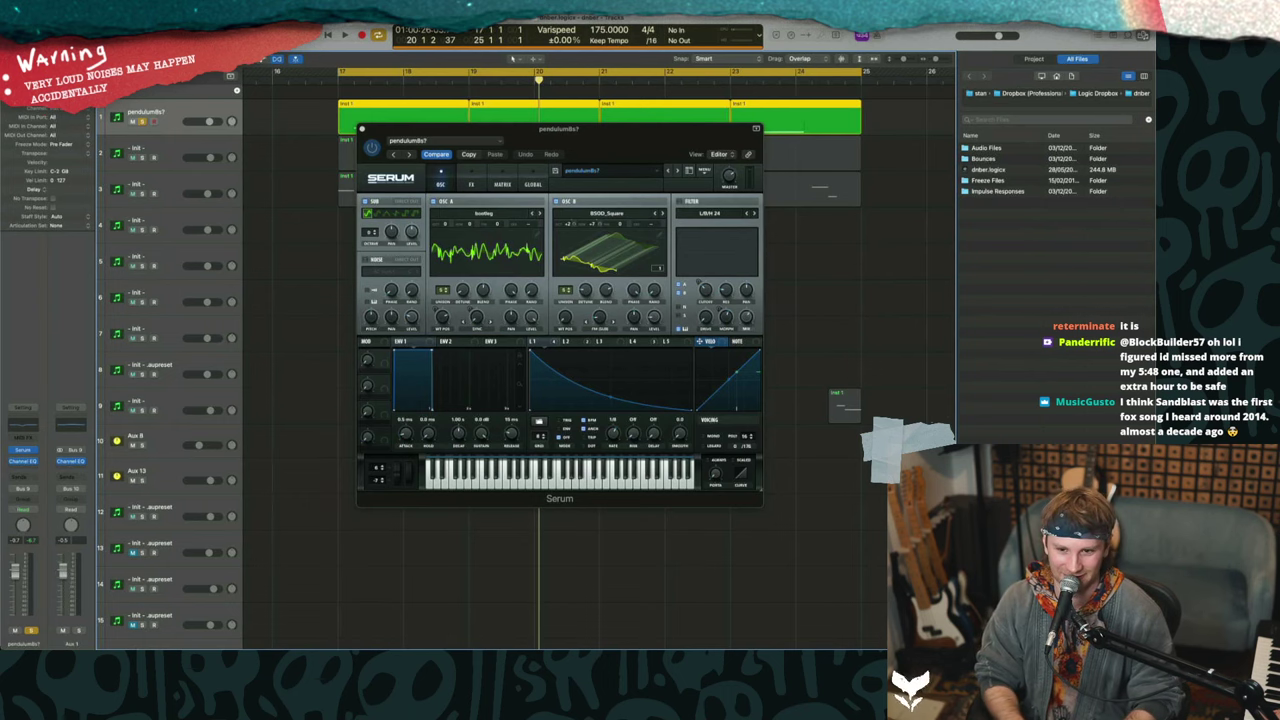
- Close the dnber project without saving and return to the Logic Dropbox folder
{"action": "left_click", "coordinate": [9, 17]}
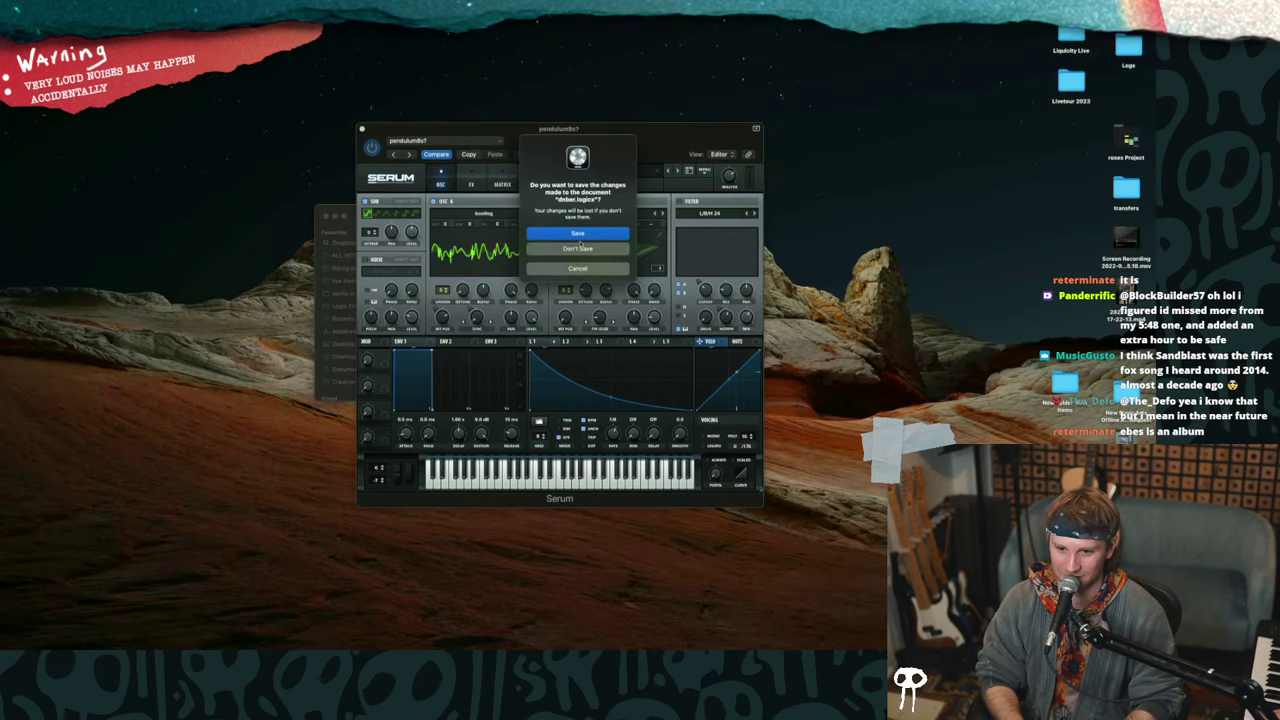
{"action": "left_click", "coordinate": [580, 247]}
{"action": "left_click", "coordinate": [399, 215]}
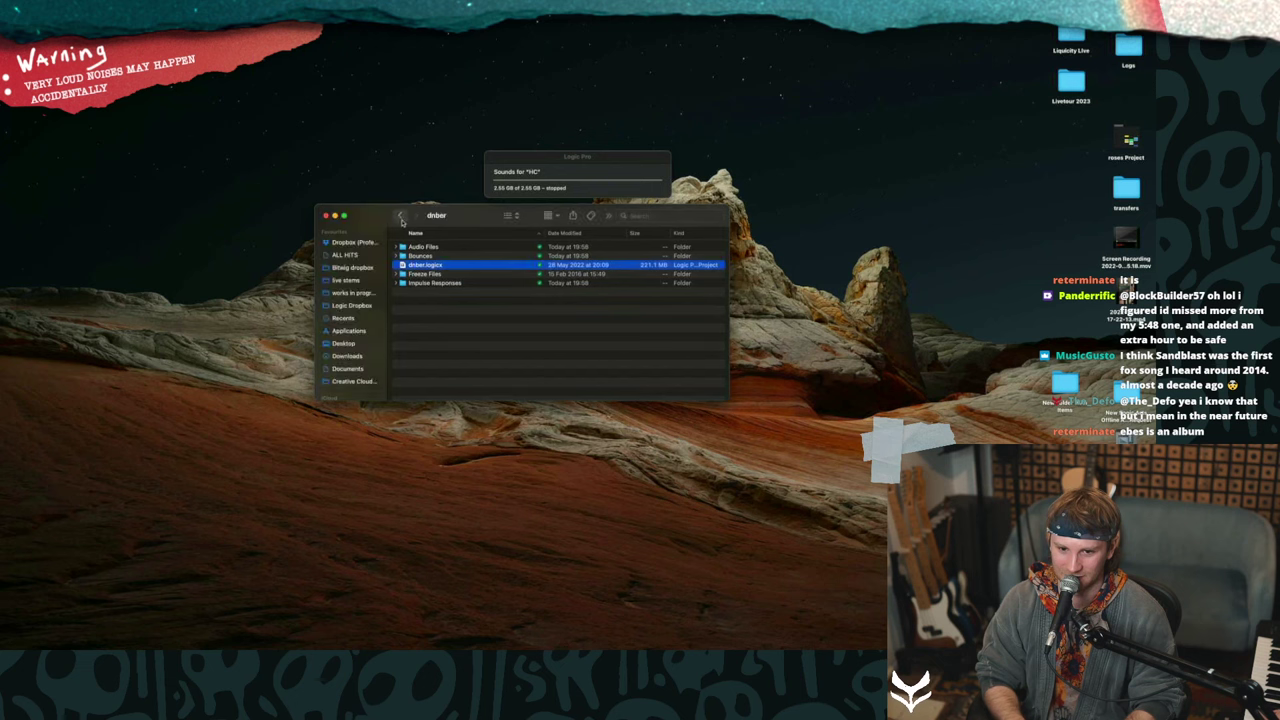
- Make the do folder available offline through Dropbox
{"action": "left_click", "coordinate": [425, 357]}
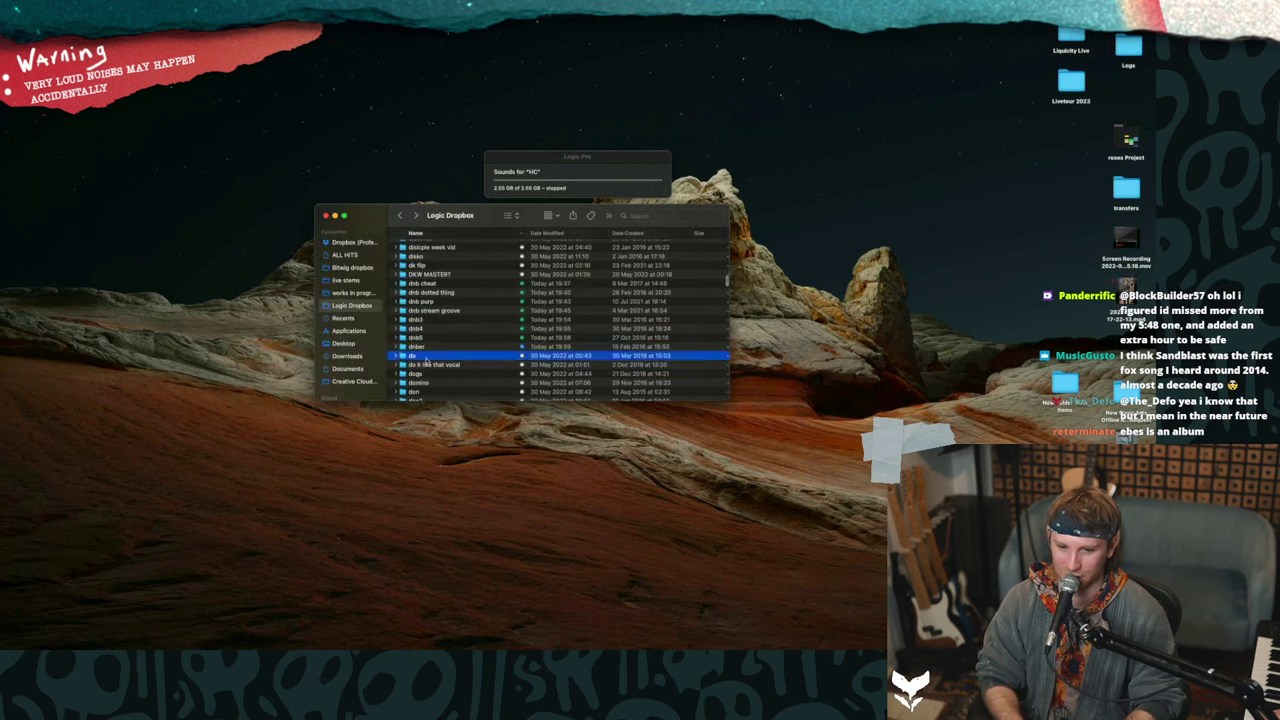
{"action": "right_click", "coordinate": [426, 357]}
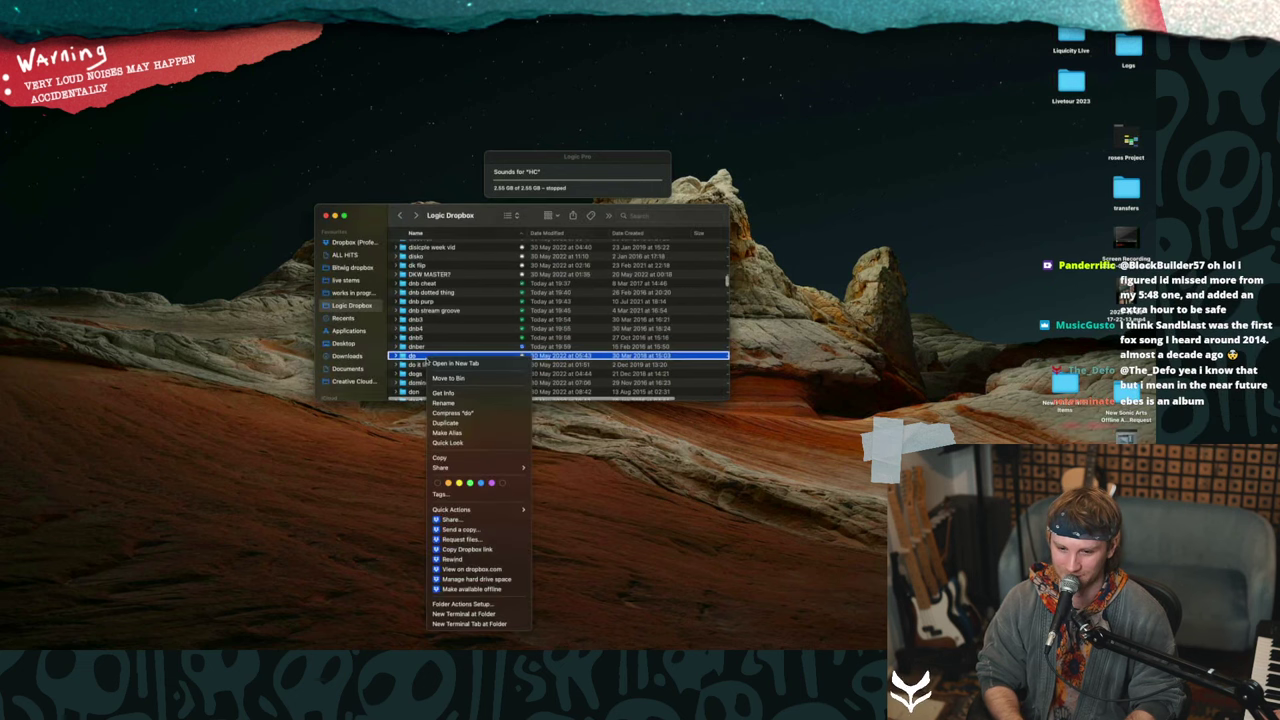
{"action": "left_click", "coordinate": [490, 589]}
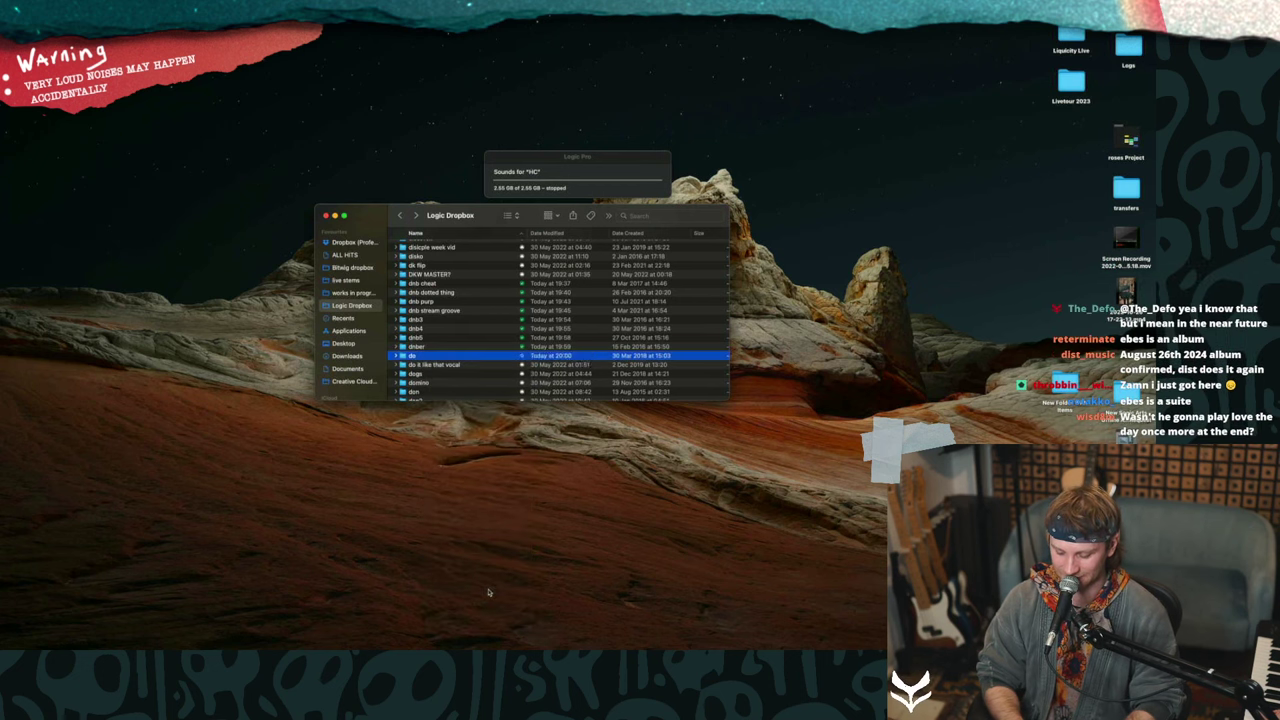
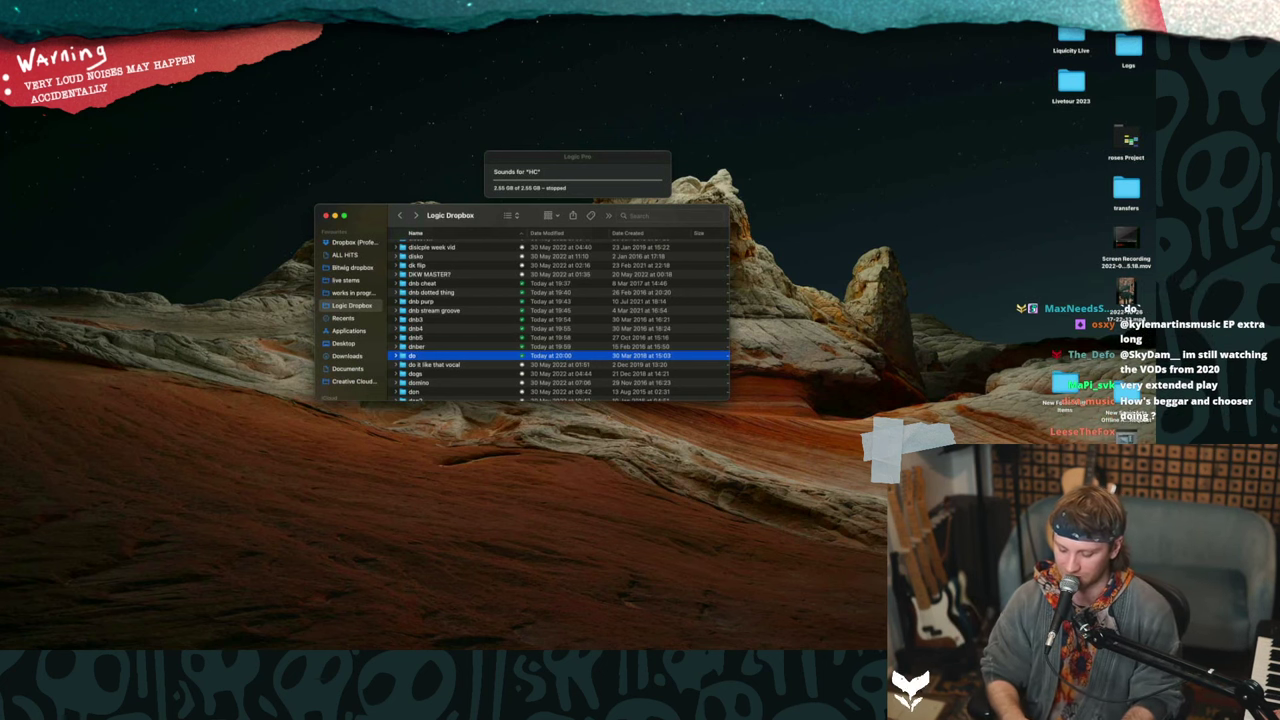
- Open do.logicx from the do folder, continuing past the missing plug-ins
{"action": "double_click", "coordinate": [441, 357]}
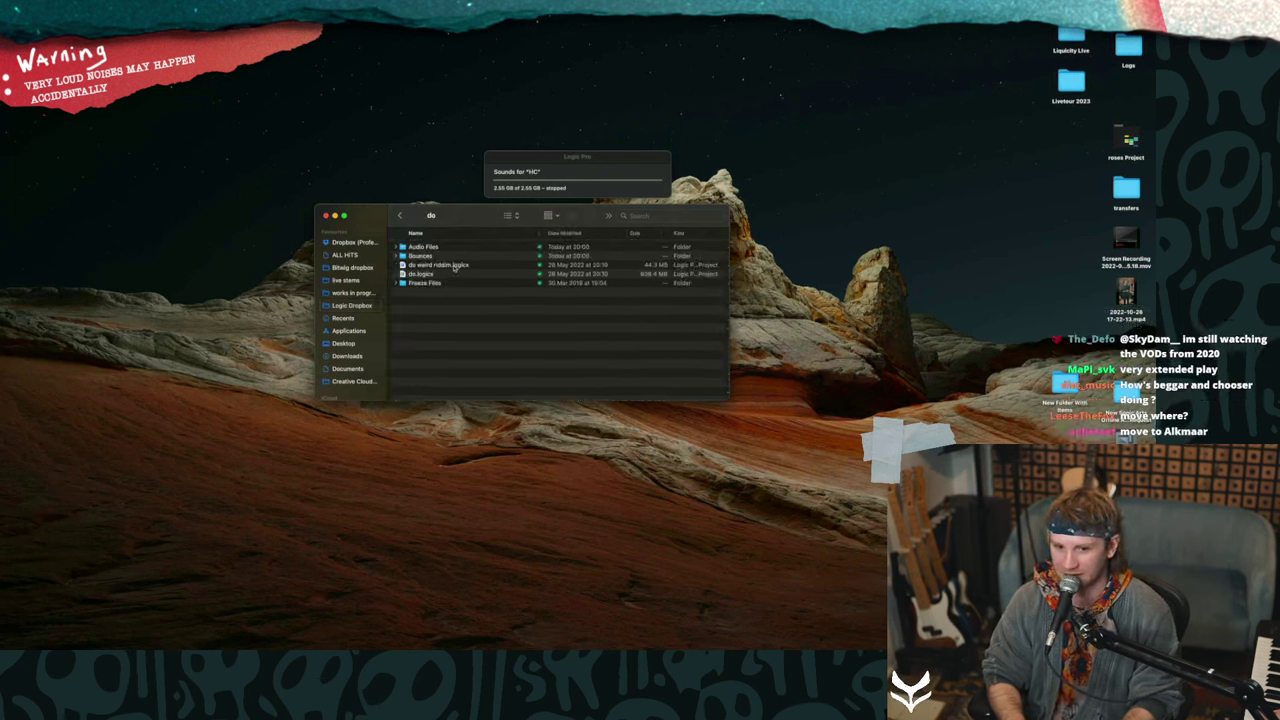
{"action": "double_click", "coordinate": [453, 276]}
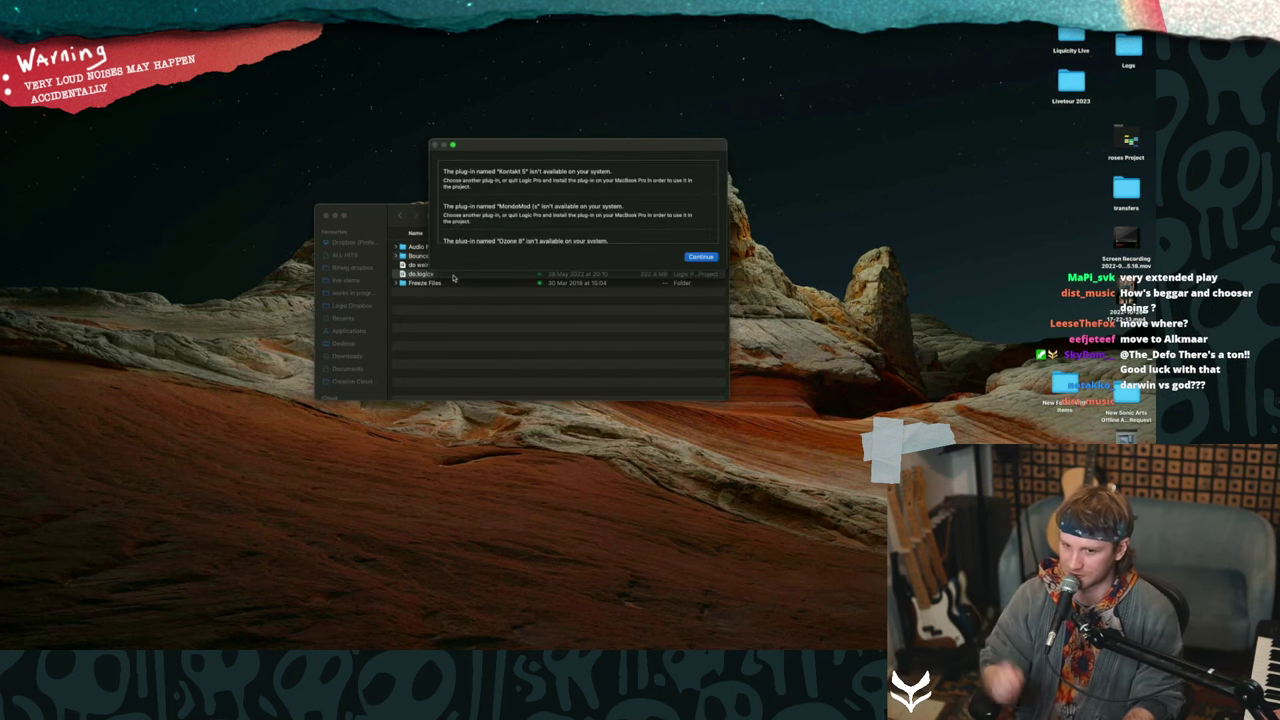
{"action": "left_click", "coordinate": [693, 258]}
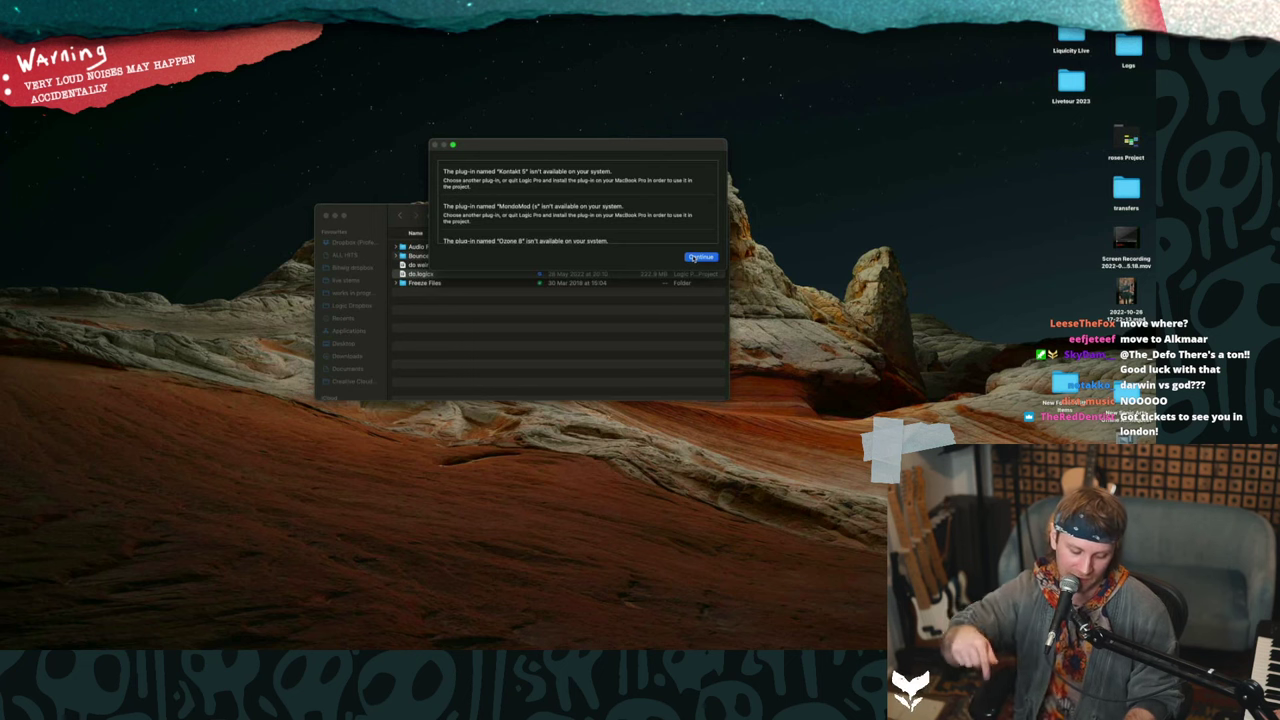
{"action": "left_click", "coordinate": [697, 257]}
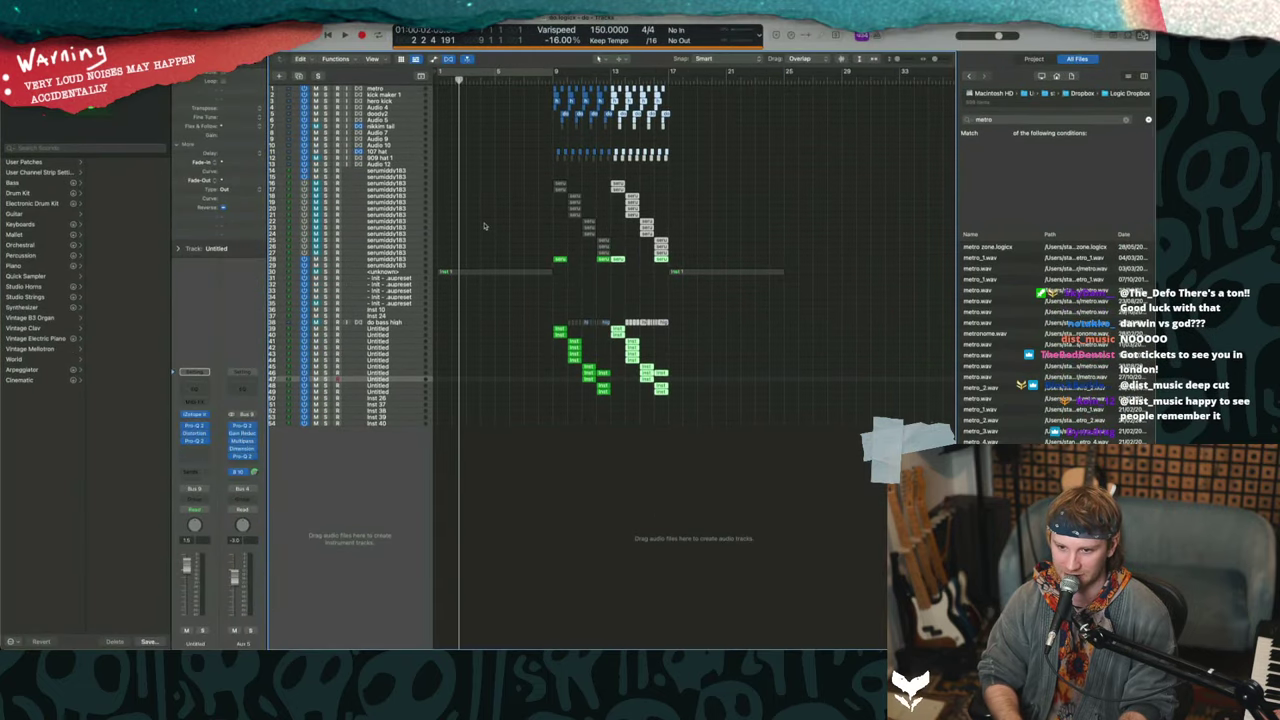
- Play the do arrangement from bar 9 and stop it near the end of the section
{"action": "left_click", "coordinate": [554, 80]}
{"action": "key", "text": "space"}
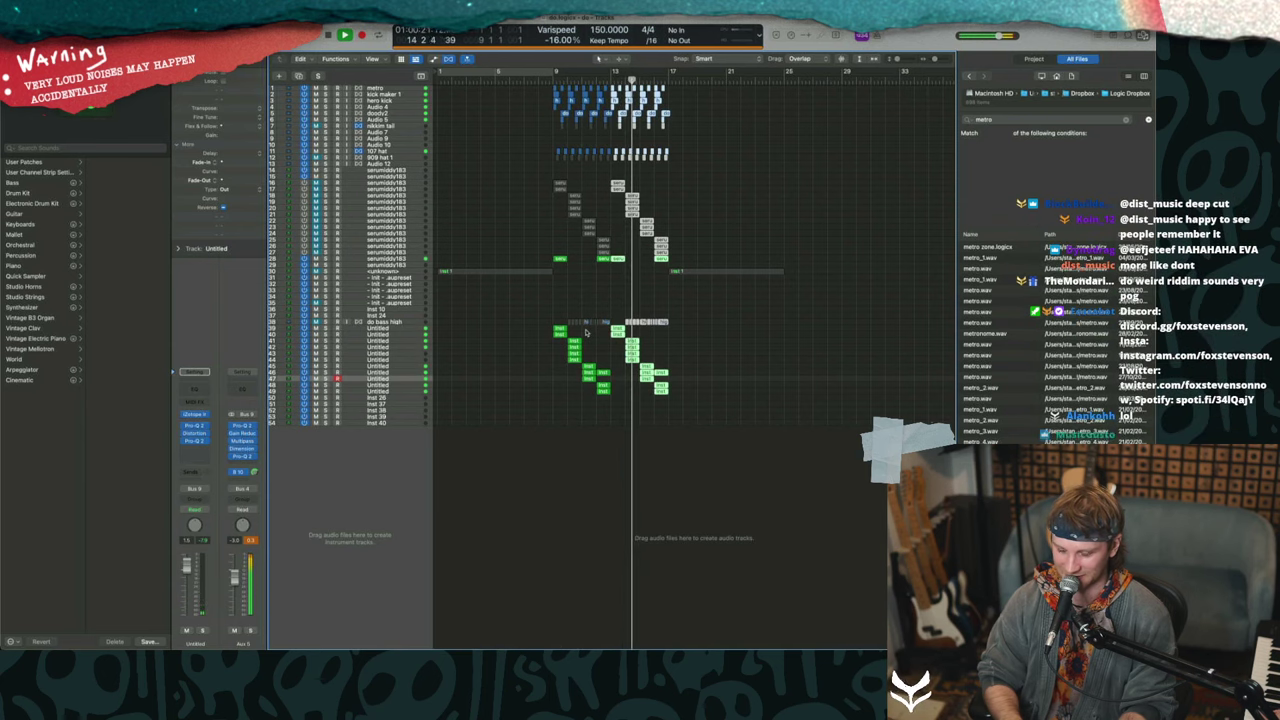
{"action": "key", "text": "super+Right"}
{"action": "key", "text": "super+Right"}
{"action": "key", "text": "super+Right"}
{"action": "key", "text": "super+Right"}
{"action": "key", "text": "super+Right"}
{"action": "key", "text": "super+Right"}
{"action": "key", "text": "super+Right"}
{"action": "key", "text": "super+Right"}
{"action": "key", "text": "super+Left"}
{"action": "key", "text": "super+Left"}
{"action": "key", "text": "super+Left"}
{"action": "key", "text": "super+Left"}
{"action": "key", "text": "super+Left"}
{"action": "key", "text": "super+Left"}
{"action": "key", "text": "super+Left"}
{"action": "key", "text": "super+Left"}
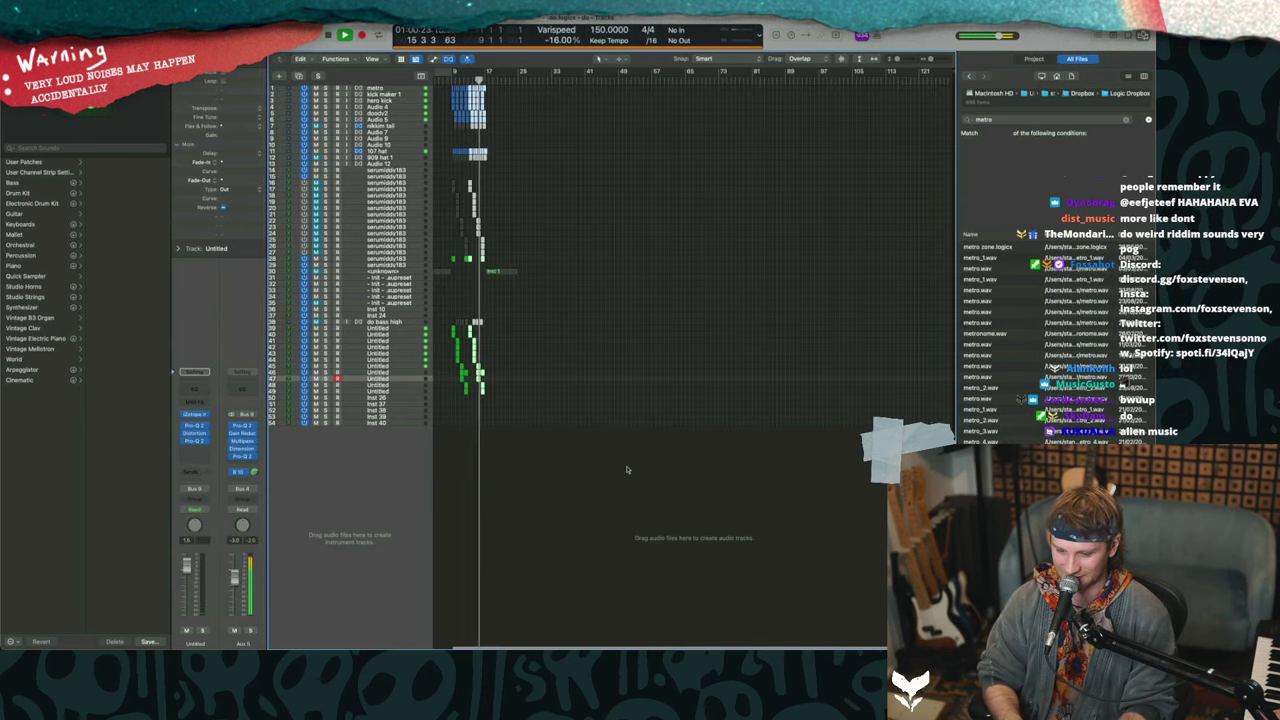
{"action": "key", "text": "space"}
{"action": "key", "text": "super+Right"}
{"action": "key", "text": "super+Right"}
{"action": "key", "text": "super+Right"}
{"action": "key", "text": "super+Right"}
{"action": "key", "text": "super+Right"}
{"action": "key", "text": "super+Right"}
{"action": "key", "text": "super+Right"}
{"action": "key", "text": "super+Right"}
{"action": "key", "text": "super+Left"}
{"action": "key", "text": "super+Left"}
{"action": "key", "text": "super+Left"}
{"action": "key", "text": "super+Left"}
{"action": "key", "text": "super+Left"}
{"action": "key", "text": "super+Left"}
{"action": "key", "text": "super+Left"}
{"action": "key", "text": "super+Left"}
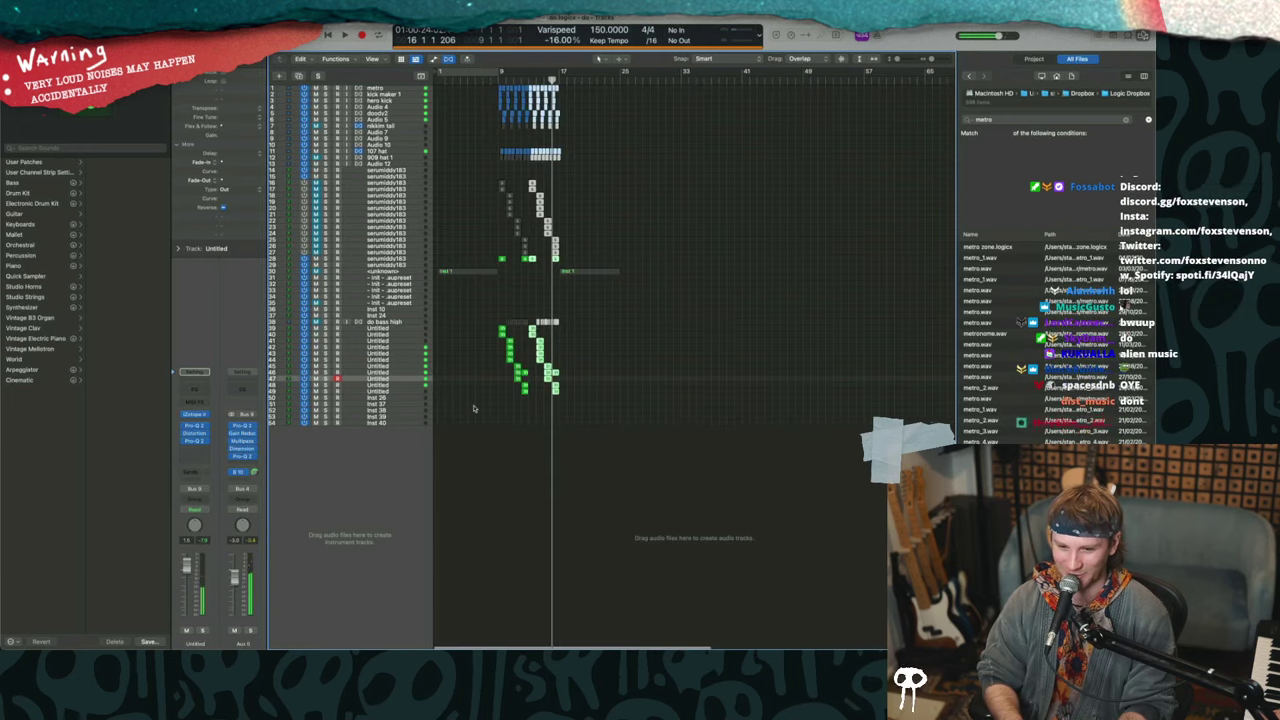
{"action": "key", "text": "super+Right"}
{"action": "key", "text": "super+Right"}
{"action": "key", "text": "super+Right"}
{"action": "key", "text": "super+Right"}
{"action": "scroll", "coordinate": [475, 408], "scroll_direction": "left", "scroll_amount": 1}
{"action": "key", "text": "super+Left"}
{"action": "key", "text": "super+Left"}
{"action": "key", "text": "super+Left"}
{"action": "key", "text": "super+Left"}
{"action": "key", "text": "super+Left"}
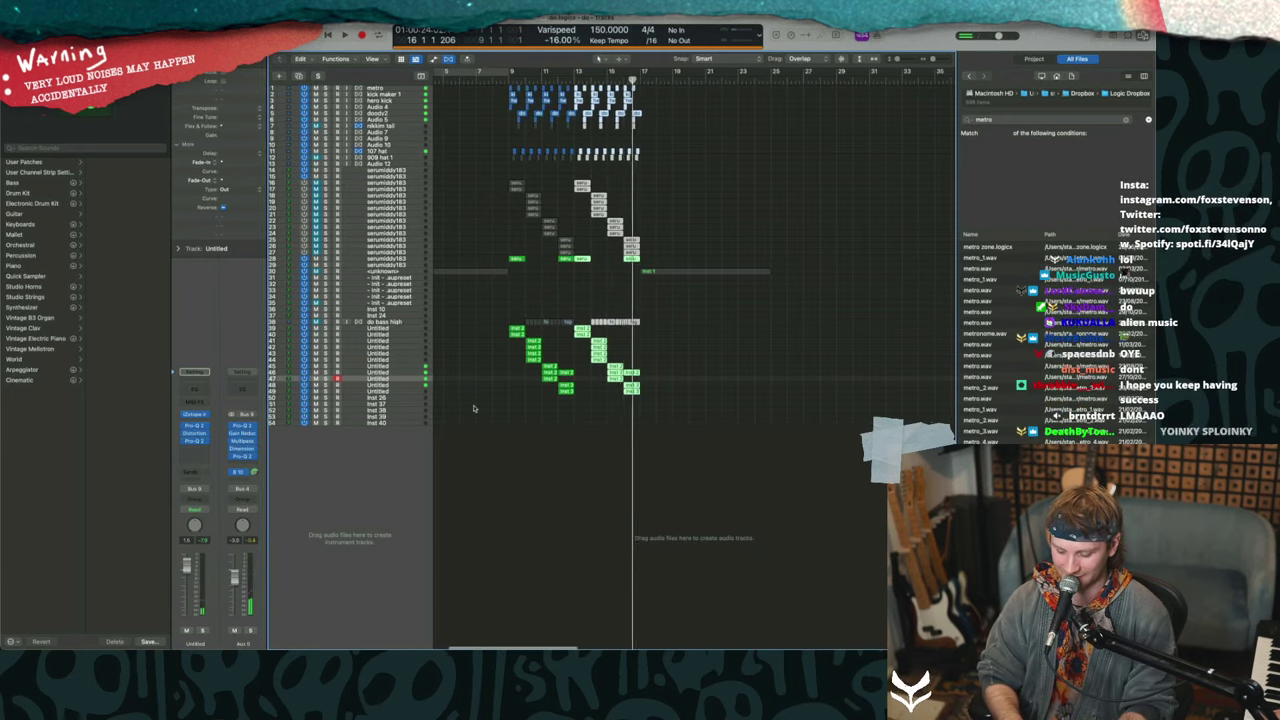
{"action": "key", "text": "super+Right"}
{"action": "key", "text": "super+Right"}
{"action": "key", "text": "super+Right"}
{"action": "key", "text": "super+Right"}
{"action": "key", "text": "super+Right"}
{"action": "key", "text": "super+Right"}
{"action": "key", "text": "super+Right"}
{"action": "key", "text": "super+Right"}
{"action": "key", "text": "super+Left"}
{"action": "key", "text": "super+Left"}
{"action": "key", "text": "super+Left"}
{"action": "key", "text": "super+Left"}
{"action": "key", "text": "super+Left"}
{"action": "key", "text": "super+Left"}
{"action": "key", "text": "super+Left"}
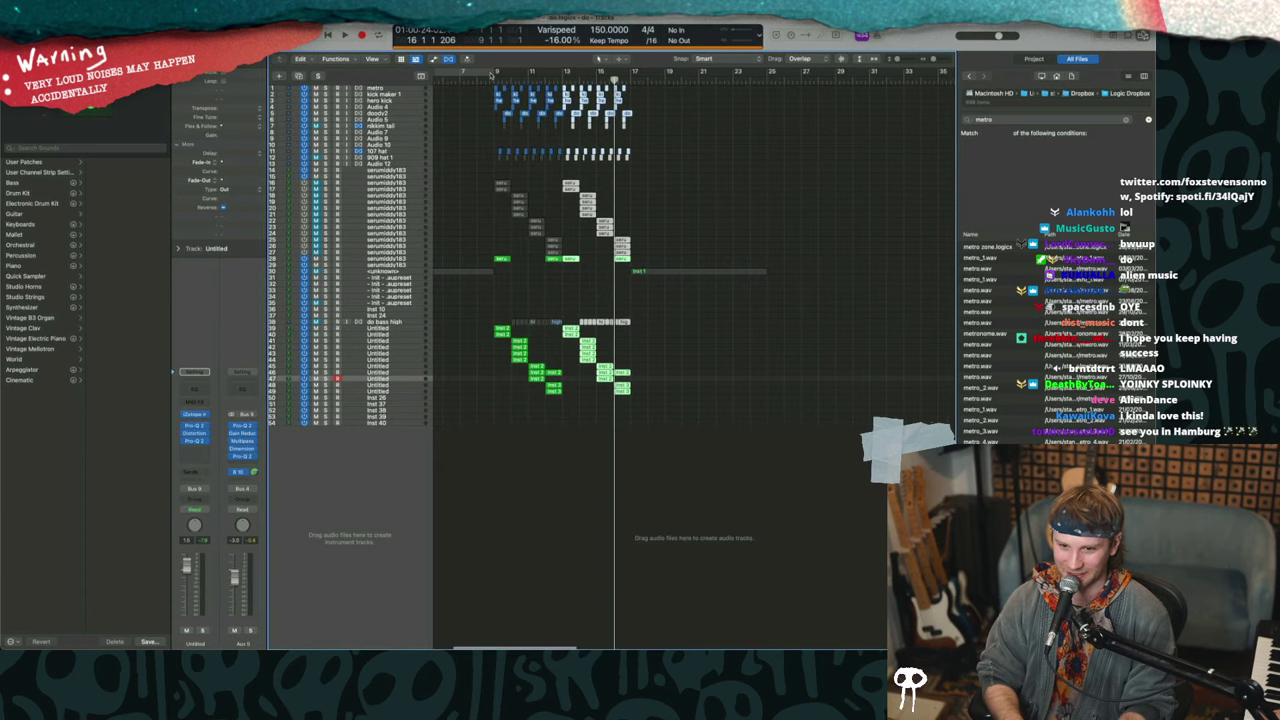
- Replay the start of the do section from bar 9 and stop before bar 10
{"action": "left_click", "coordinate": [494, 77]}
{"action": "key", "text": "space"}
{"action": "key", "text": "super+Right"}
{"action": "key", "text": "super+Right"}
{"action": "key", "text": "super+Right"}
{"action": "key", "text": "super+Right"}
{"action": "key", "text": "super+Right"}
{"action": "key", "text": "super+Right"}
{"action": "key", "text": "super+Right"}
{"action": "key", "text": "super+Right"}
{"action": "key", "text": "super+Left"}
{"action": "key", "text": "super+Left"}
{"action": "key", "text": "super+Left"}
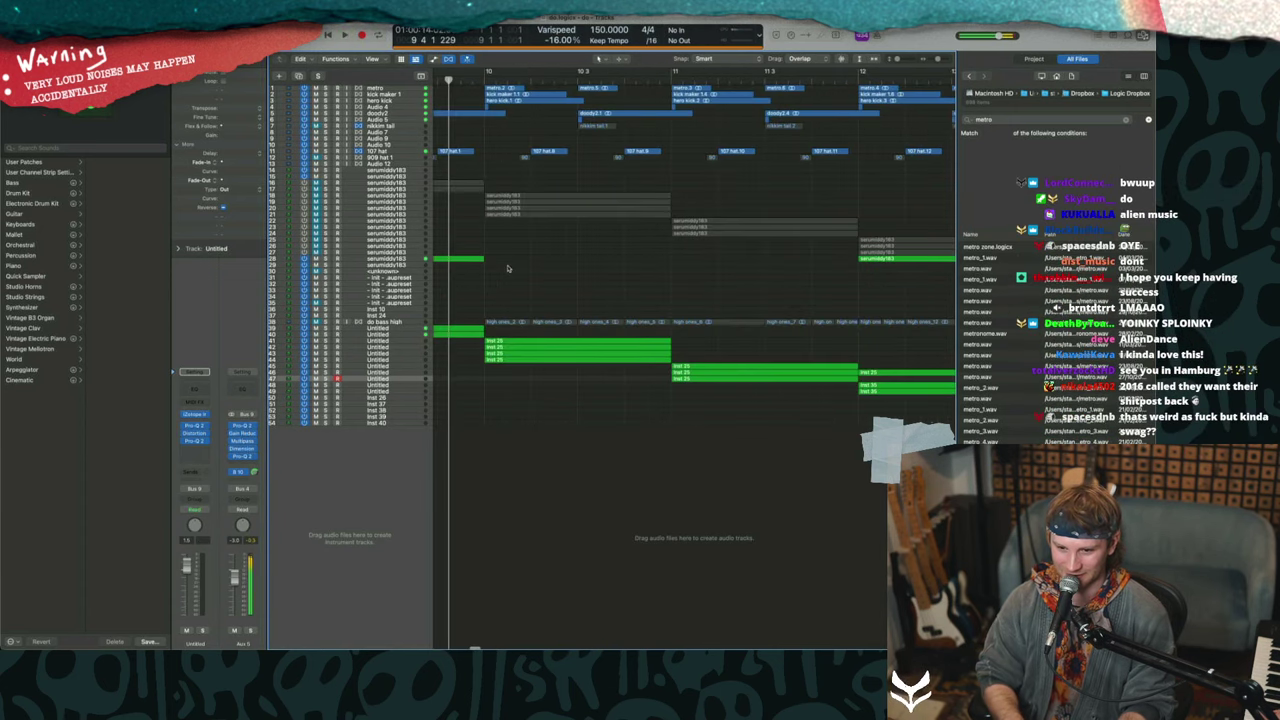
{"action": "key", "text": "super+Left"}
{"action": "key", "text": "super+Left"}
- Open the iZotope Iris 2 instrument on track 40, skipping its start screen and closing the patch browser to inspect the sample
{"action": "left_click", "coordinate": [373, 336]}
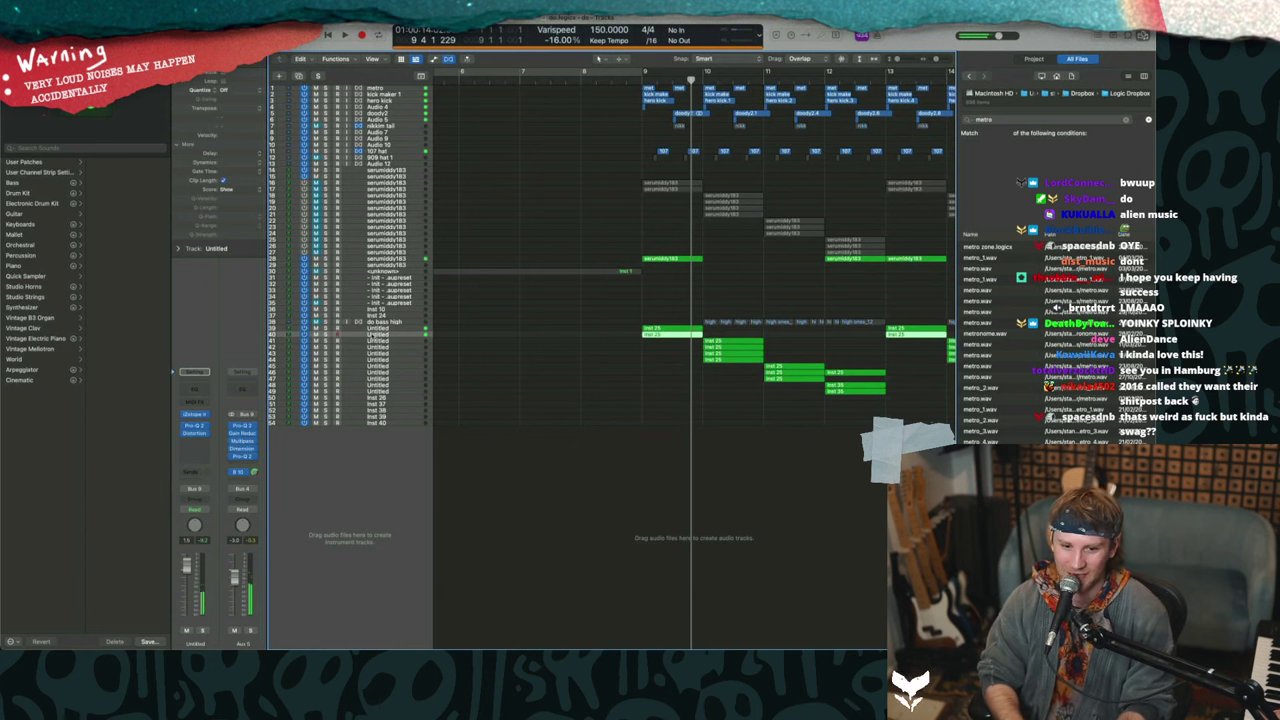
{"action": "left_click", "coordinate": [195, 414]}
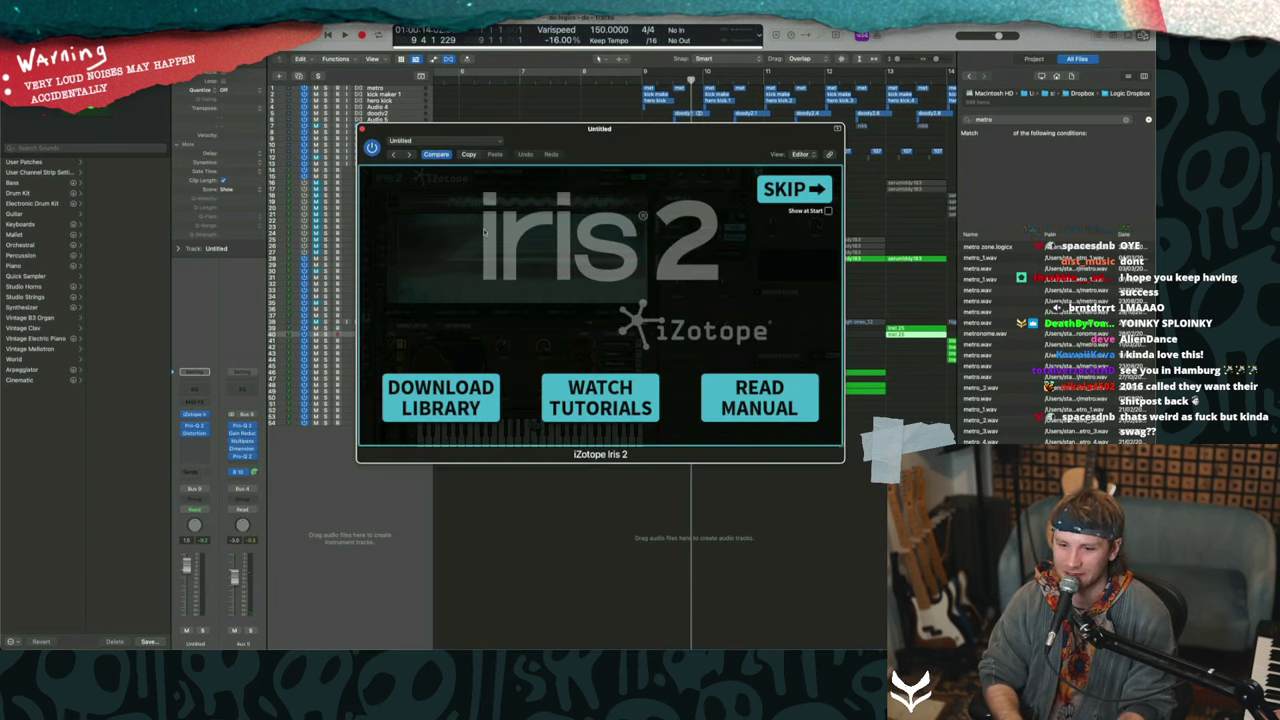
{"action": "left_click", "coordinate": [778, 198]}
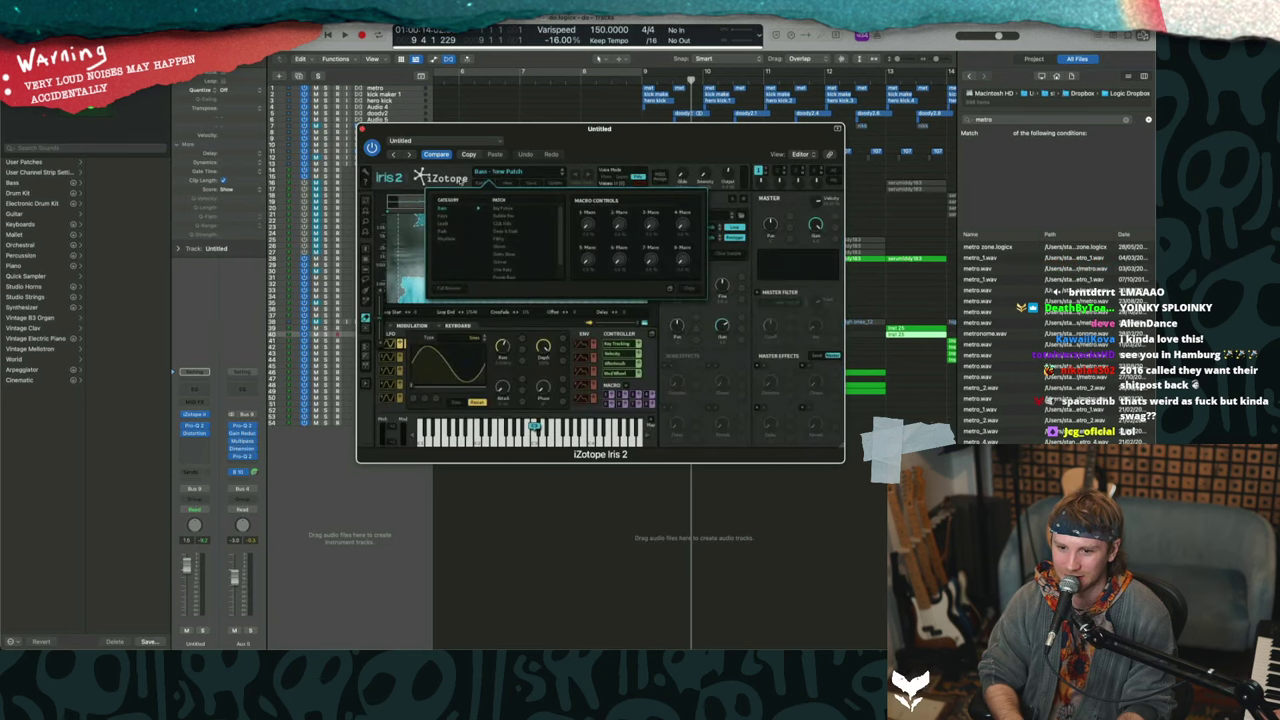
{"action": "left_click_drag", "start_coordinate": [590, 134], "coordinate": [522, 89]}
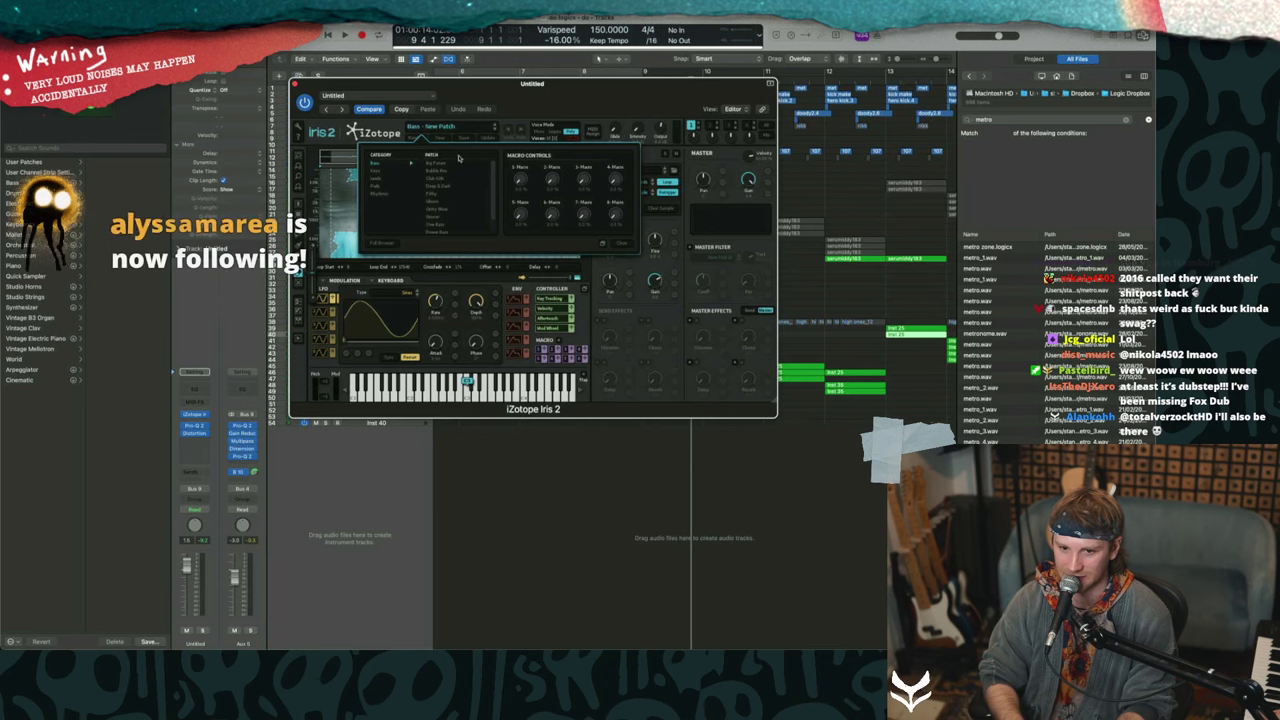
{"action": "left_click", "coordinate": [435, 128]}
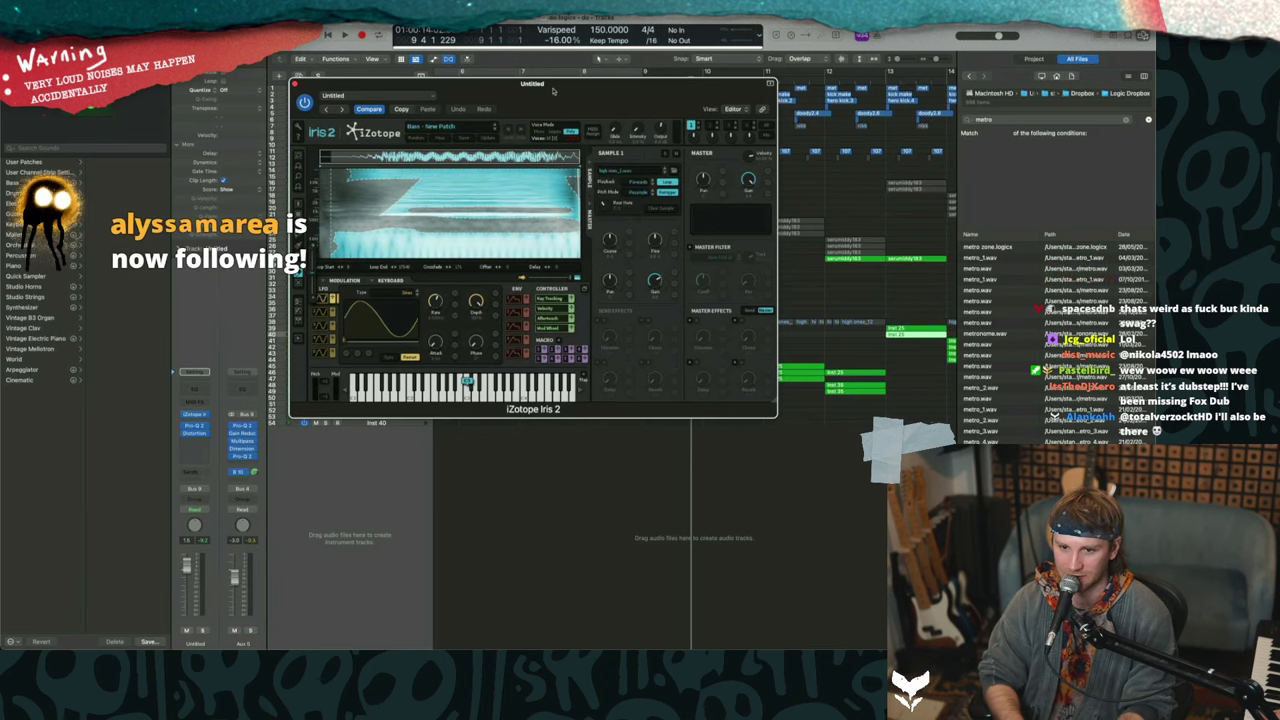
- Move the Iris 2 window clear of the tracks, replay the part from bar 9 and close the plug-in
{"action": "left_click_drag", "start_coordinate": [480, 85], "coordinate": [915, 148]}
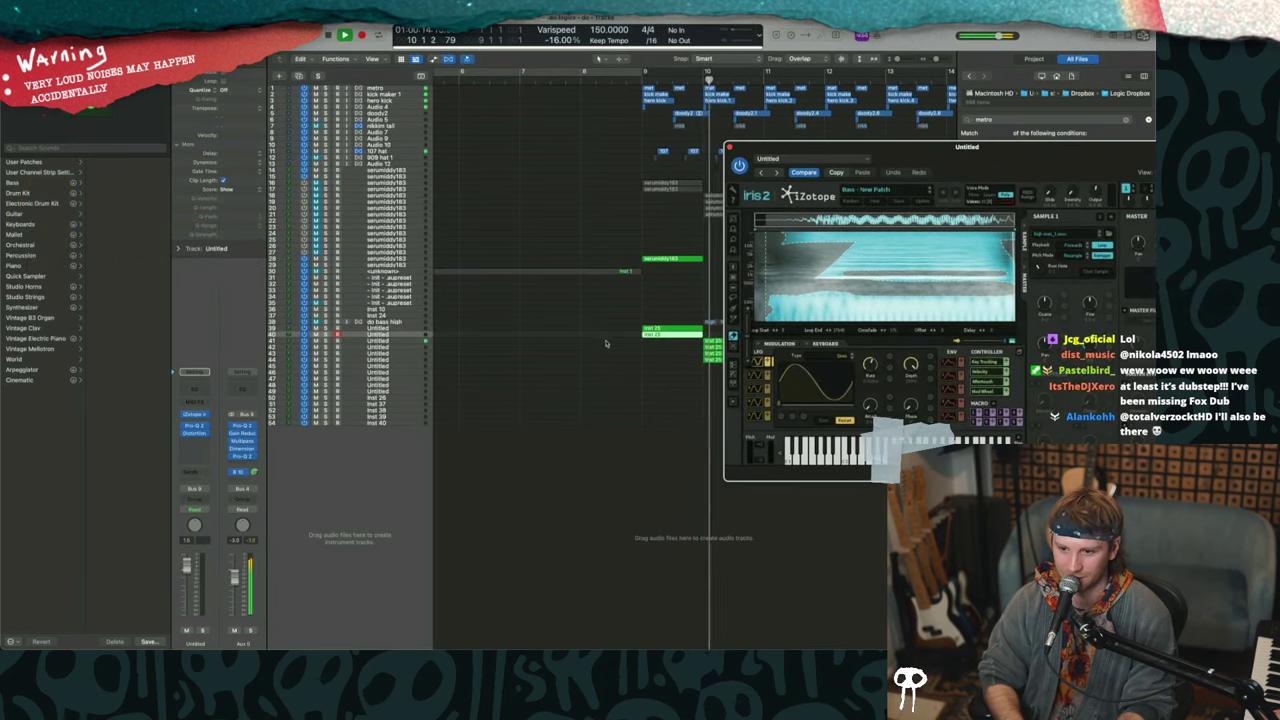
{"action": "left_click", "coordinate": [640, 85]}
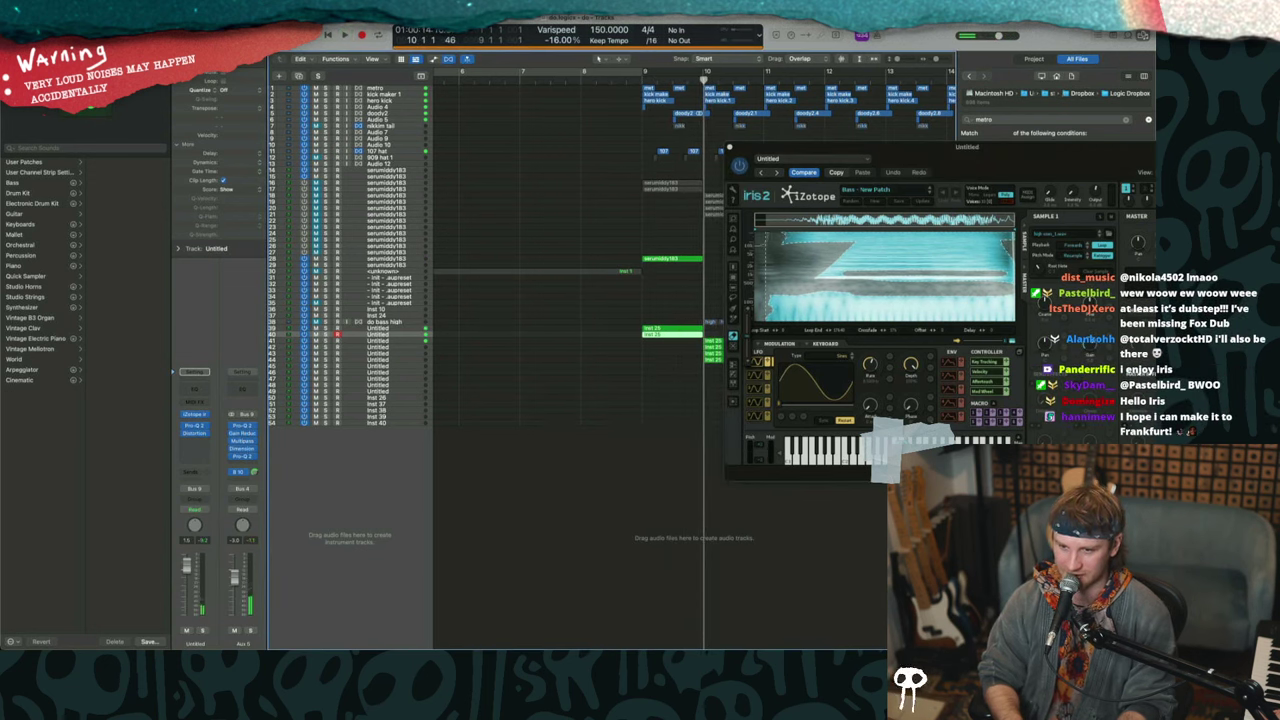
{"action": "left_click", "coordinate": [729, 147]}
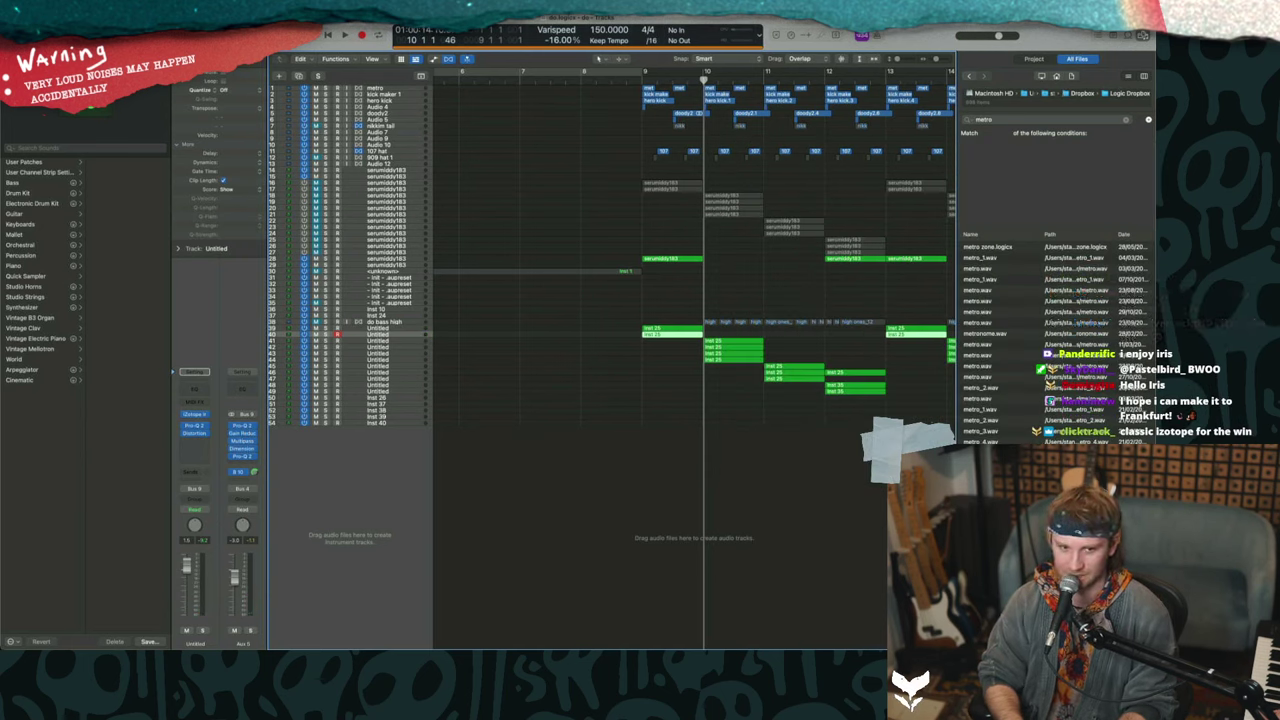
- Quit Logic without saving the do project and cancel the iZotope update check
{"action": "key", "text": "super+q"}
{"action": "left_click", "coordinate": [560, 249]}
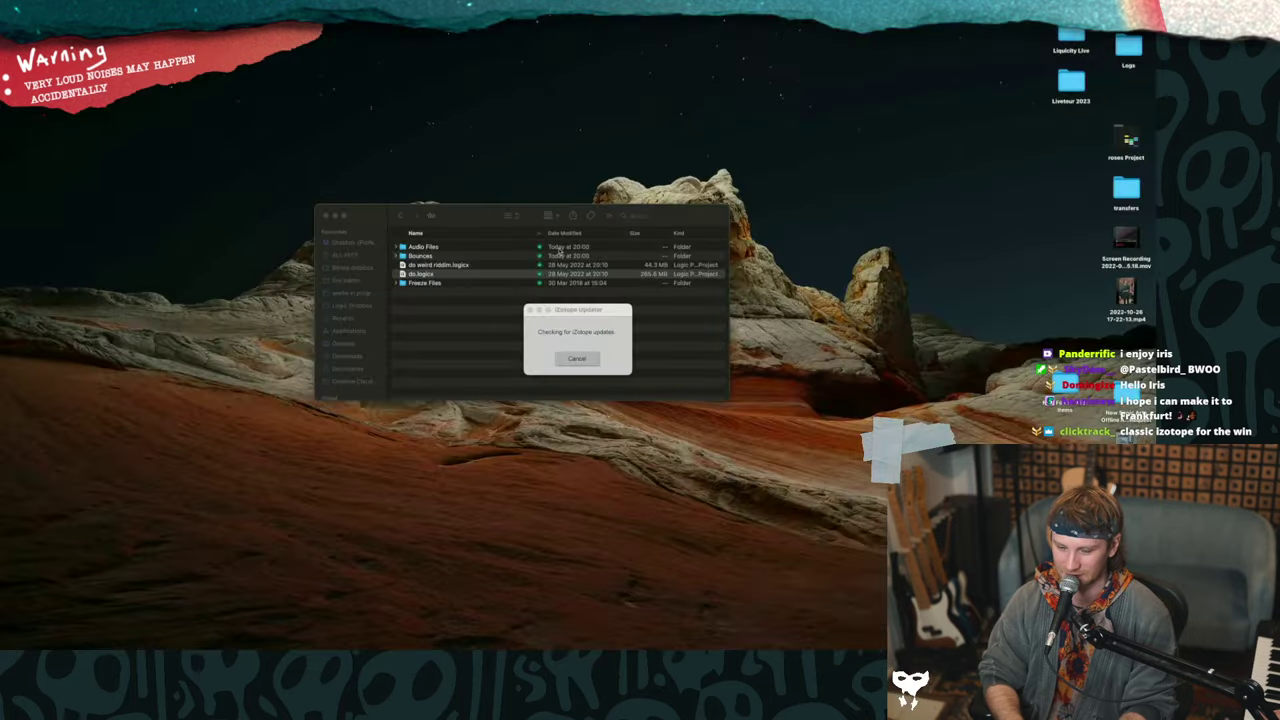
{"action": "left_click", "coordinate": [575, 358]}
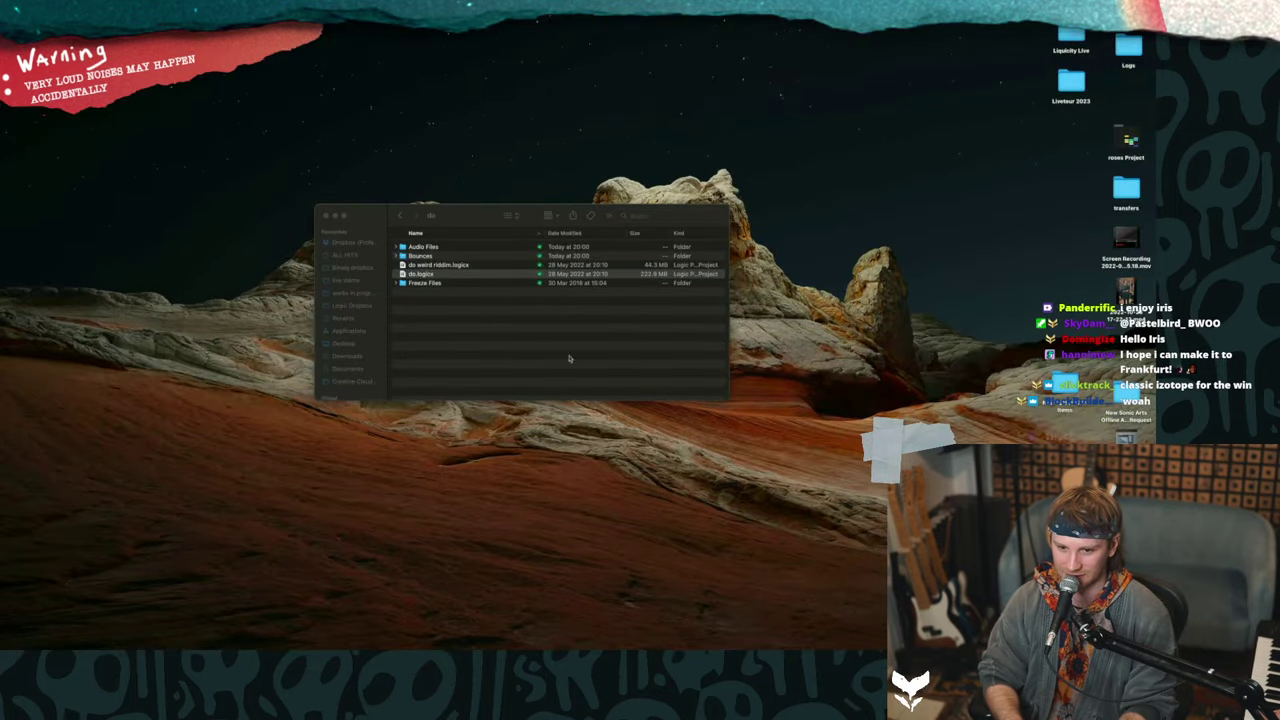
- Open the do weird riddim.logicx project from the do folder
{"action": "left_click", "coordinate": [400, 216]}
{"action": "left_click", "coordinate": [413, 216]}
{"action": "double_click", "coordinate": [444, 266]}
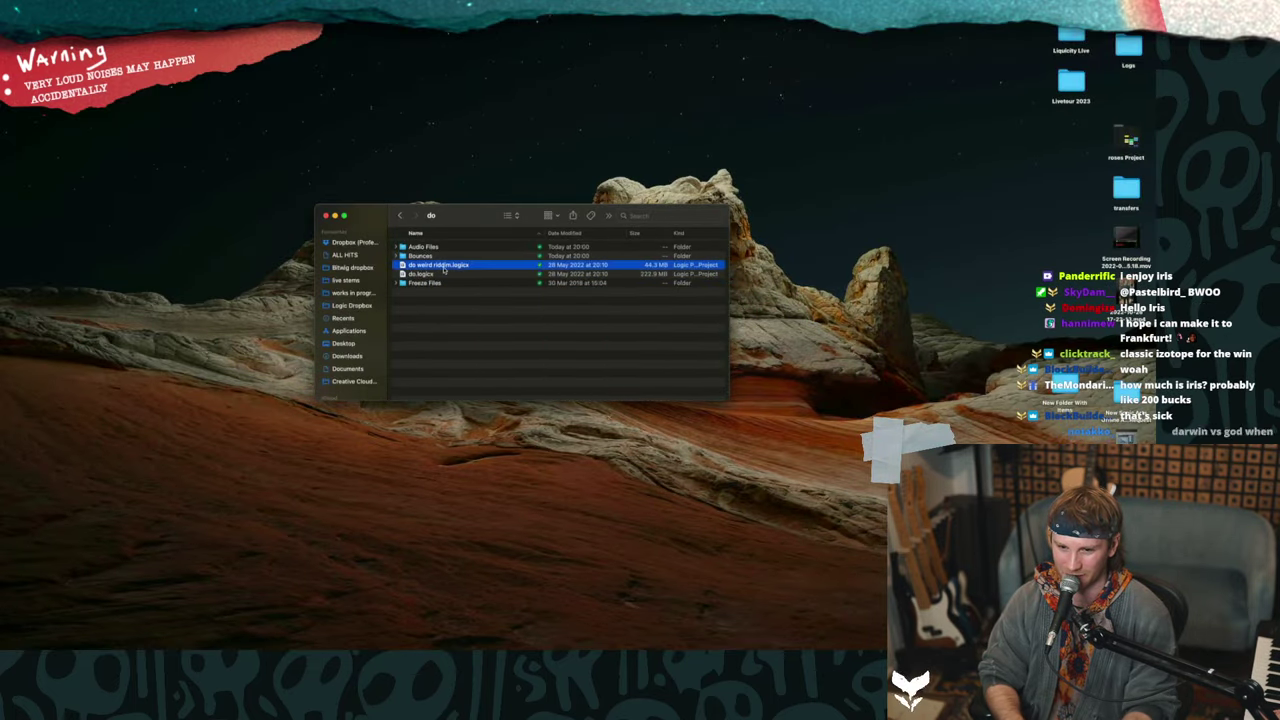
- Return to the Logic Dropbox folder and make the dogs folder available offline
{"action": "left_click", "coordinate": [400, 217]}
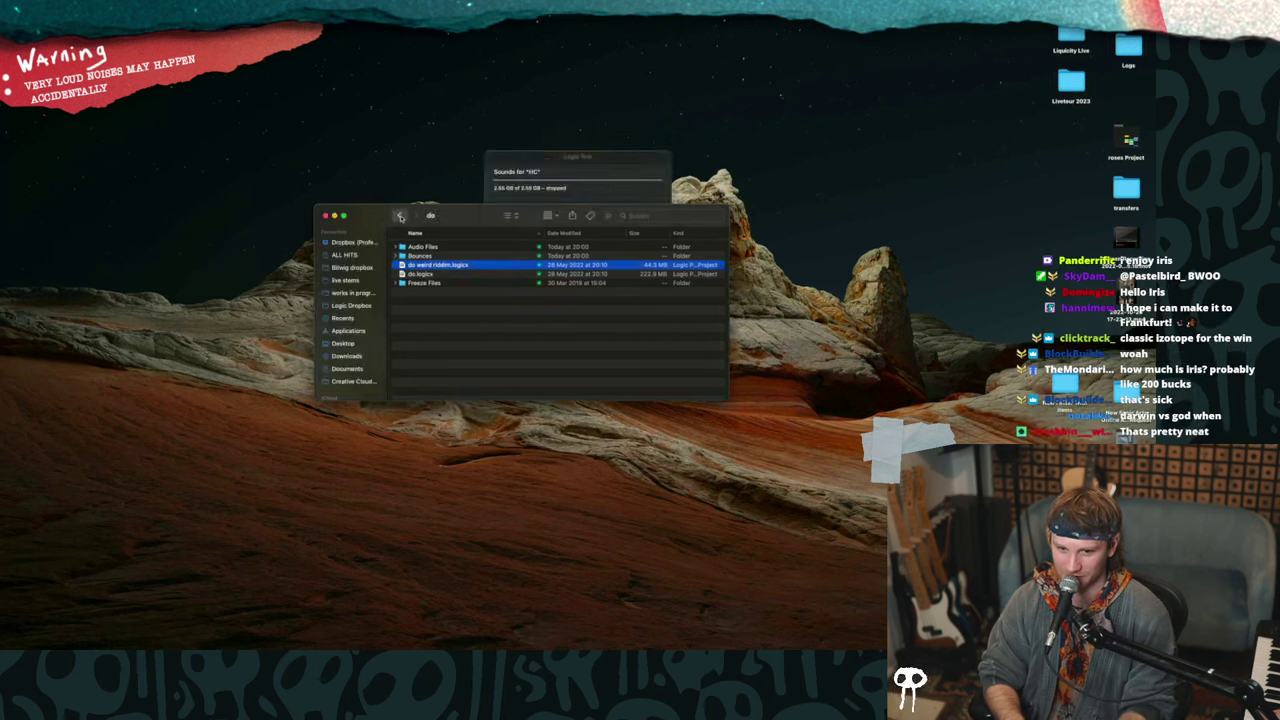
{"action": "left_click", "coordinate": [400, 217]}
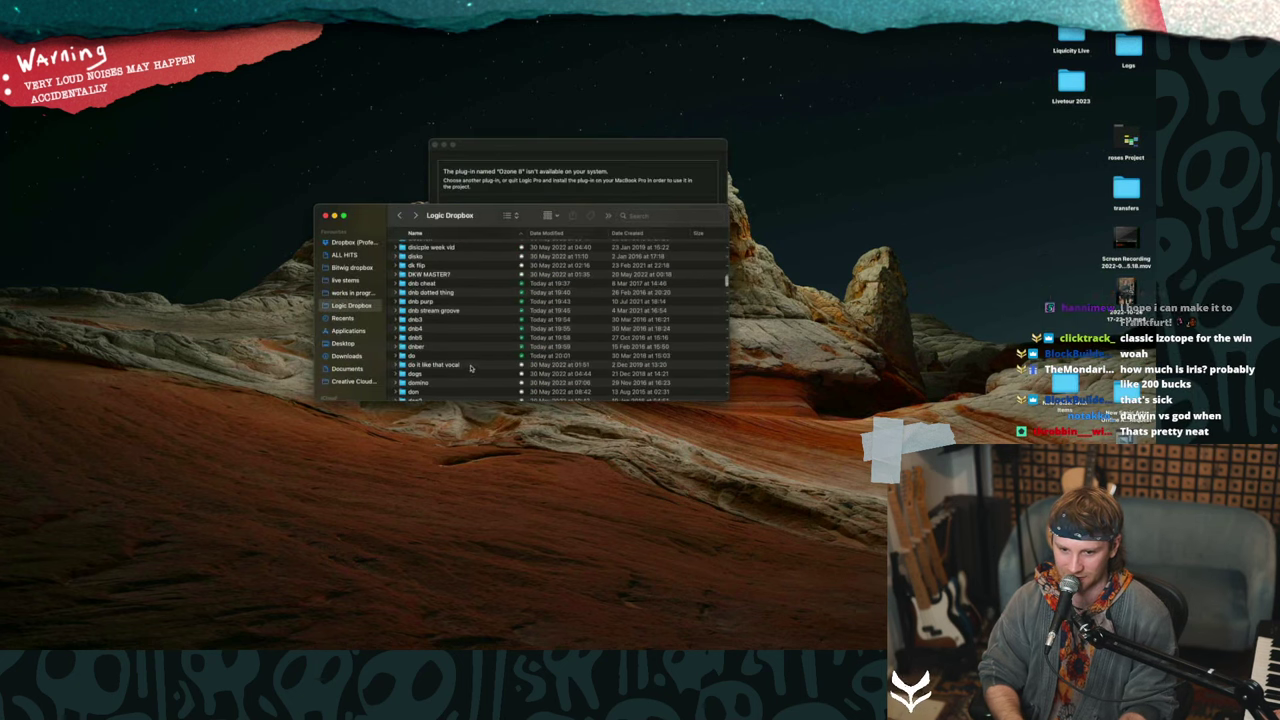
{"action": "scroll", "coordinate": [470, 368], "scroll_direction": "down", "scroll_amount": 2}
{"action": "right_click", "coordinate": [462, 347]}
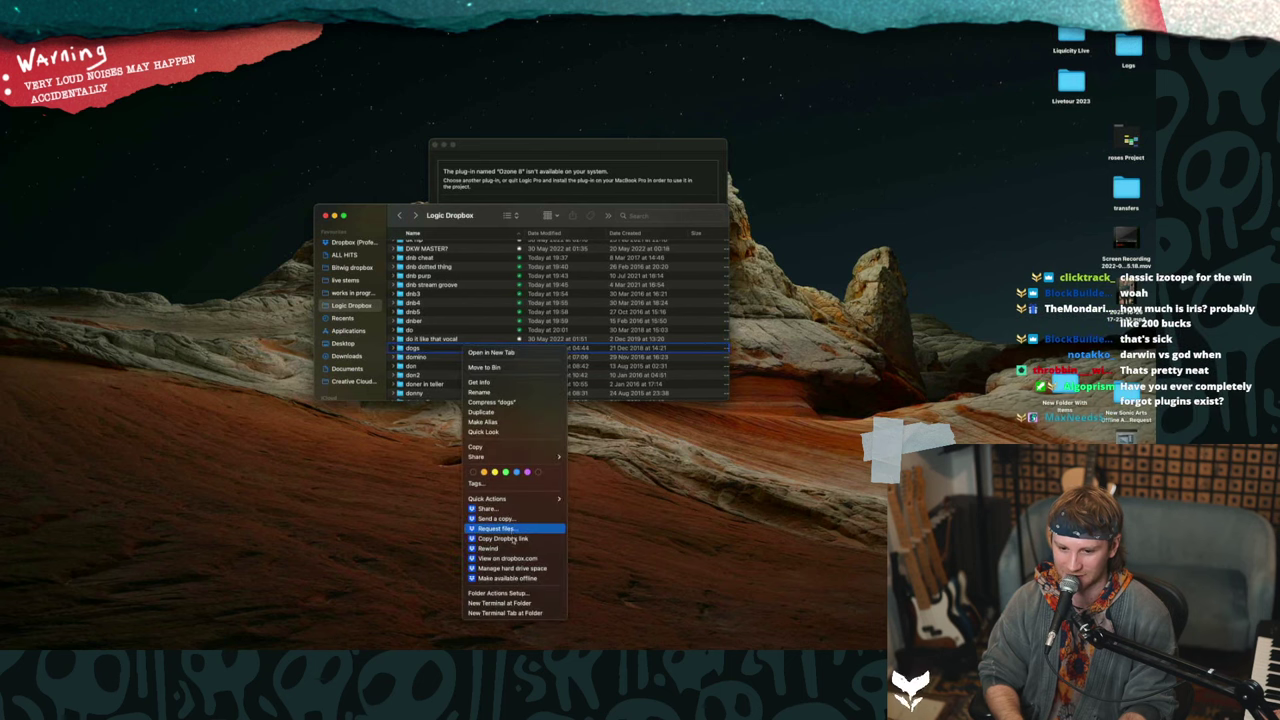
{"action": "left_click", "coordinate": [518, 578]}
- Continue past the missing plug-in notice of the do weird riddim project
{"action": "left_click", "coordinate": [555, 184]}
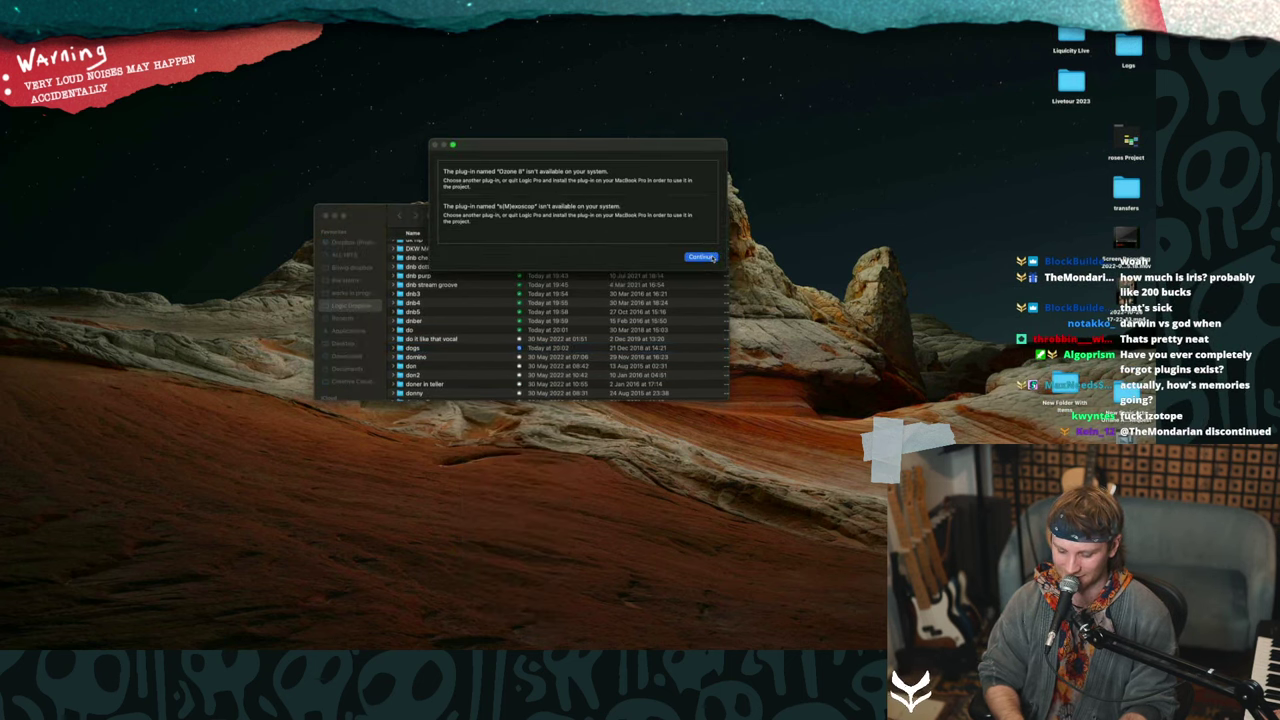
{"action": "left_click", "coordinate": [712, 258]}
{"action": "left_click", "coordinate": [712, 258]}
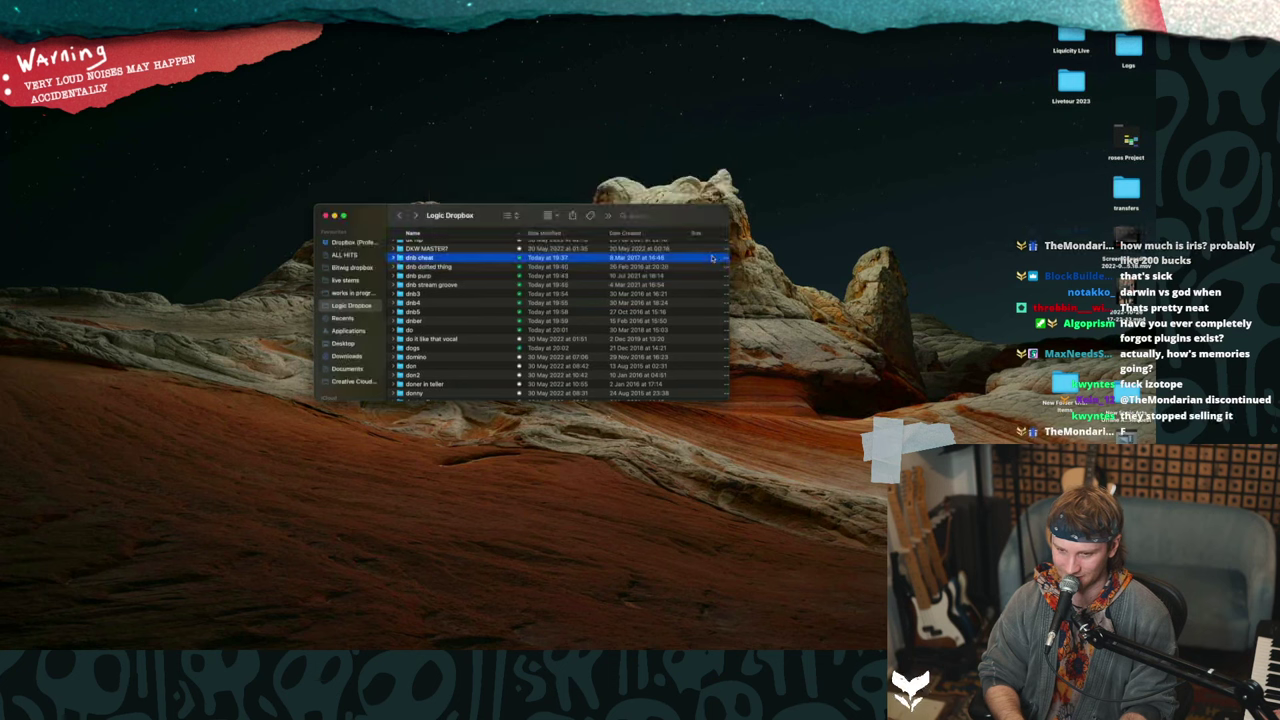
- Open the dogs project from the dogs folder, continuing past the notice about missing plug-ins and sampler instrument
{"action": "scroll", "coordinate": [590, 300], "scroll_direction": "down", "scroll_amount": 1}
{"action": "left_click", "coordinate": [472, 337]}
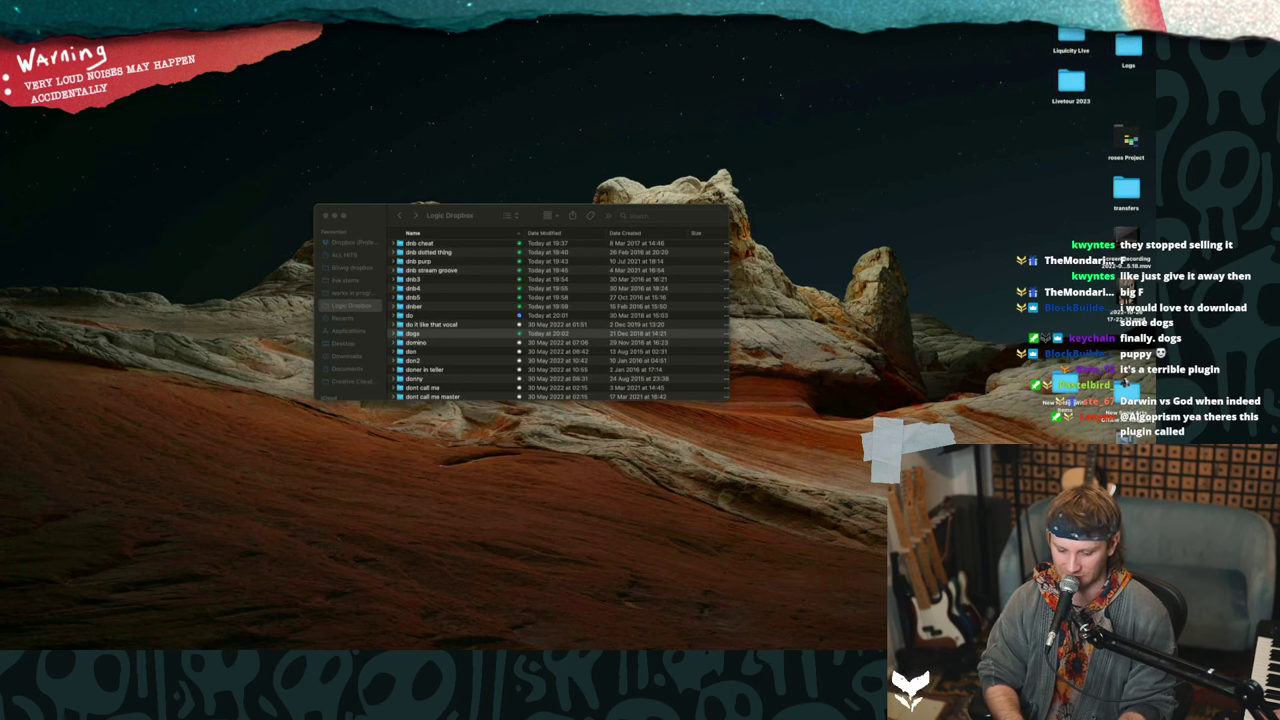
{"action": "left_click", "coordinate": [375, 220]}
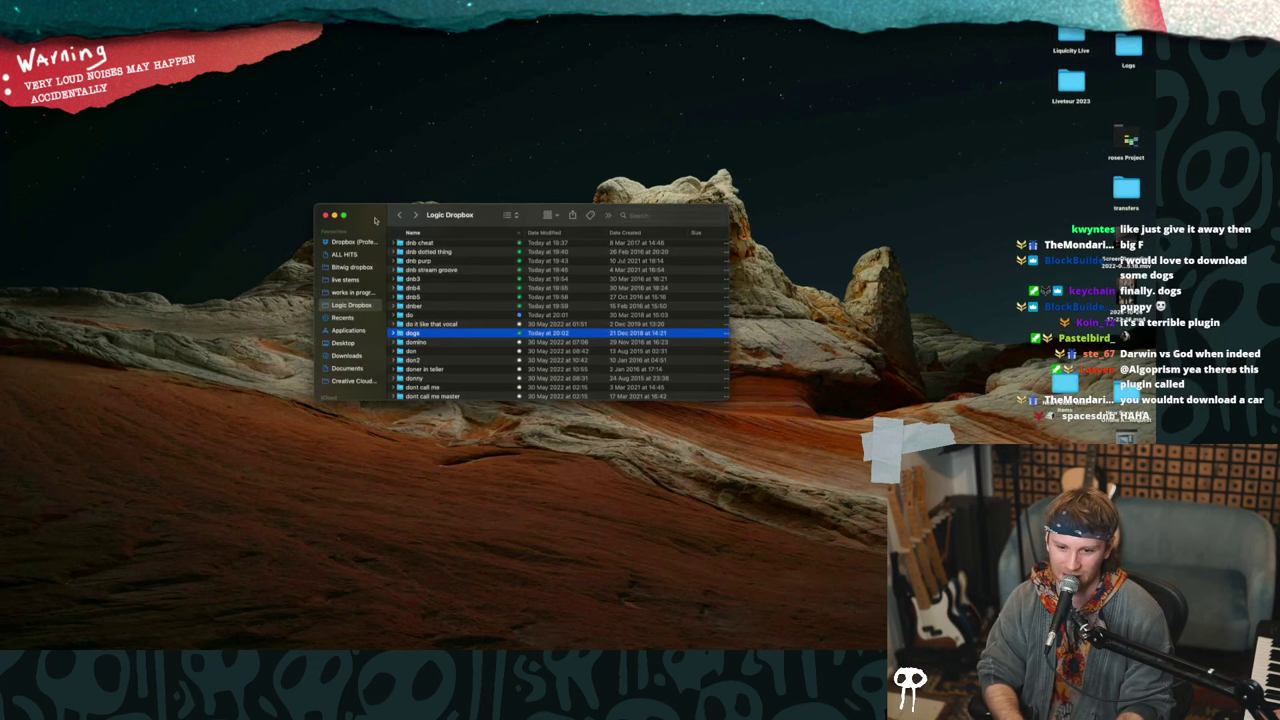
{"action": "double_click", "coordinate": [441, 330]}
{"action": "double_click", "coordinate": [437, 256]}
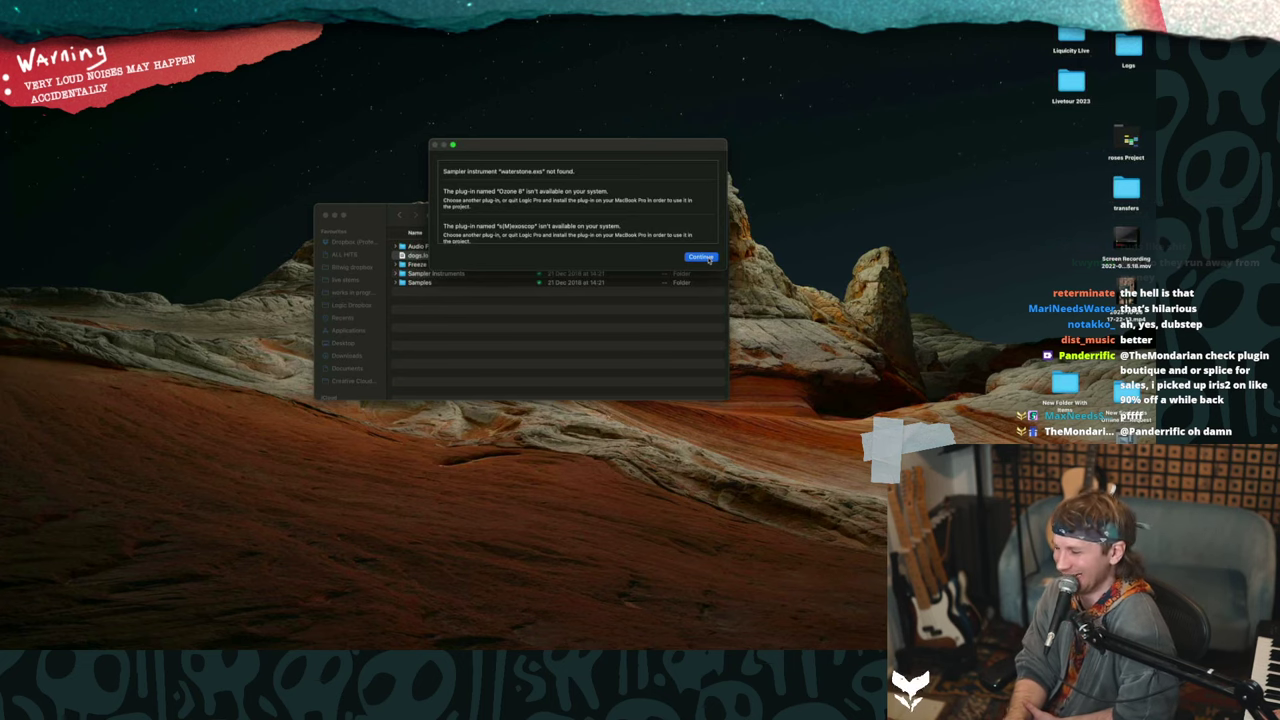
{"action": "left_click", "coordinate": [707, 258]}
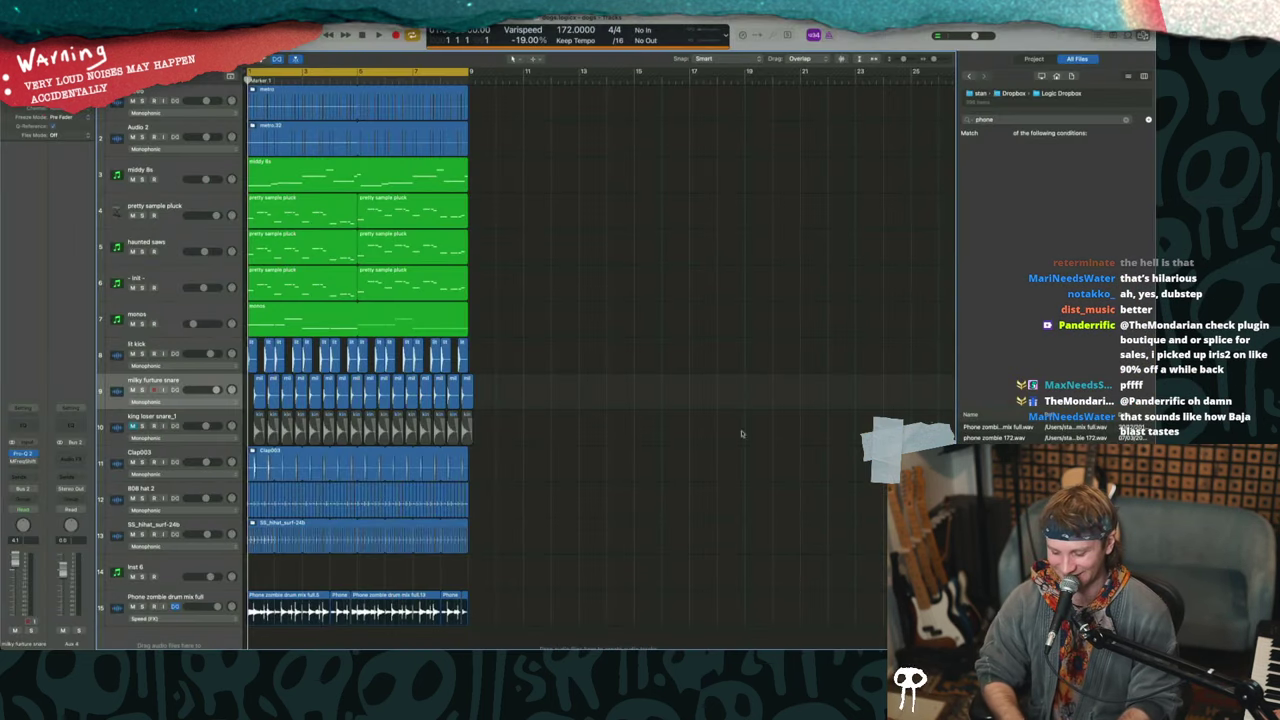
- Play the dogs project from bar 1 and close it without saving
{"action": "scroll", "coordinate": [332, 408], "scroll_direction": "down", "scroll_amount": 1}
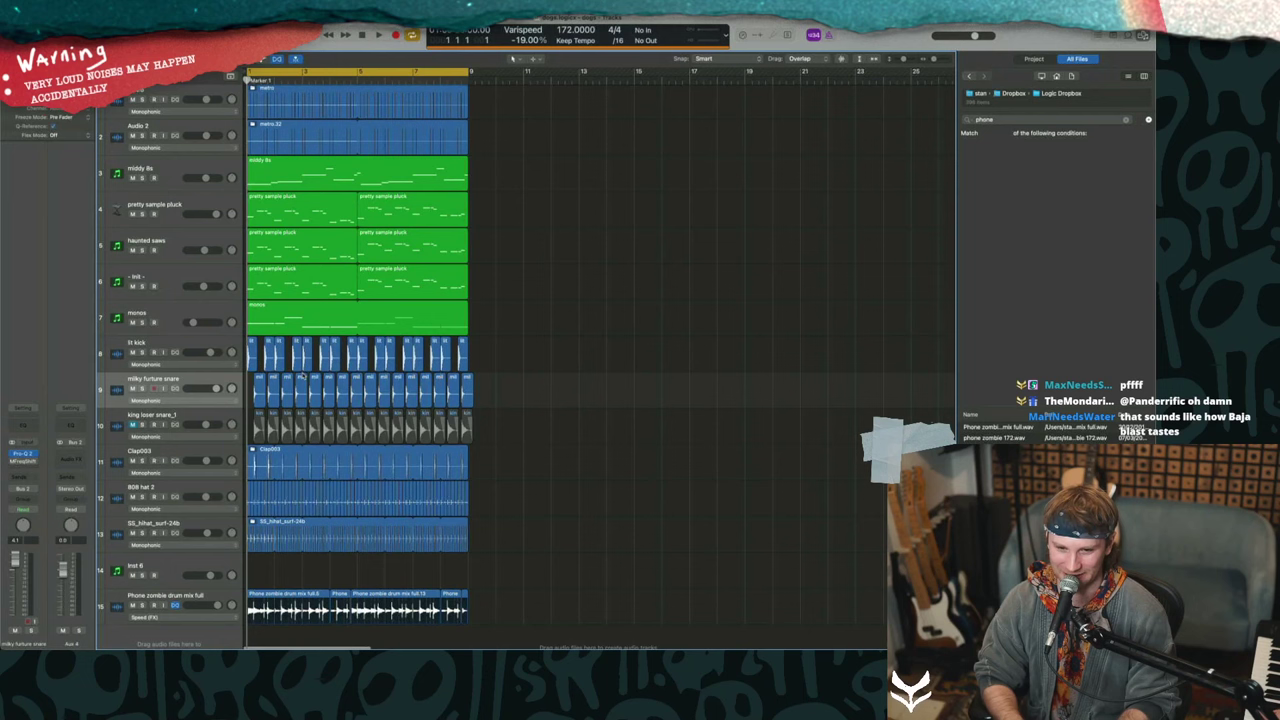
{"action": "key", "text": "space"}
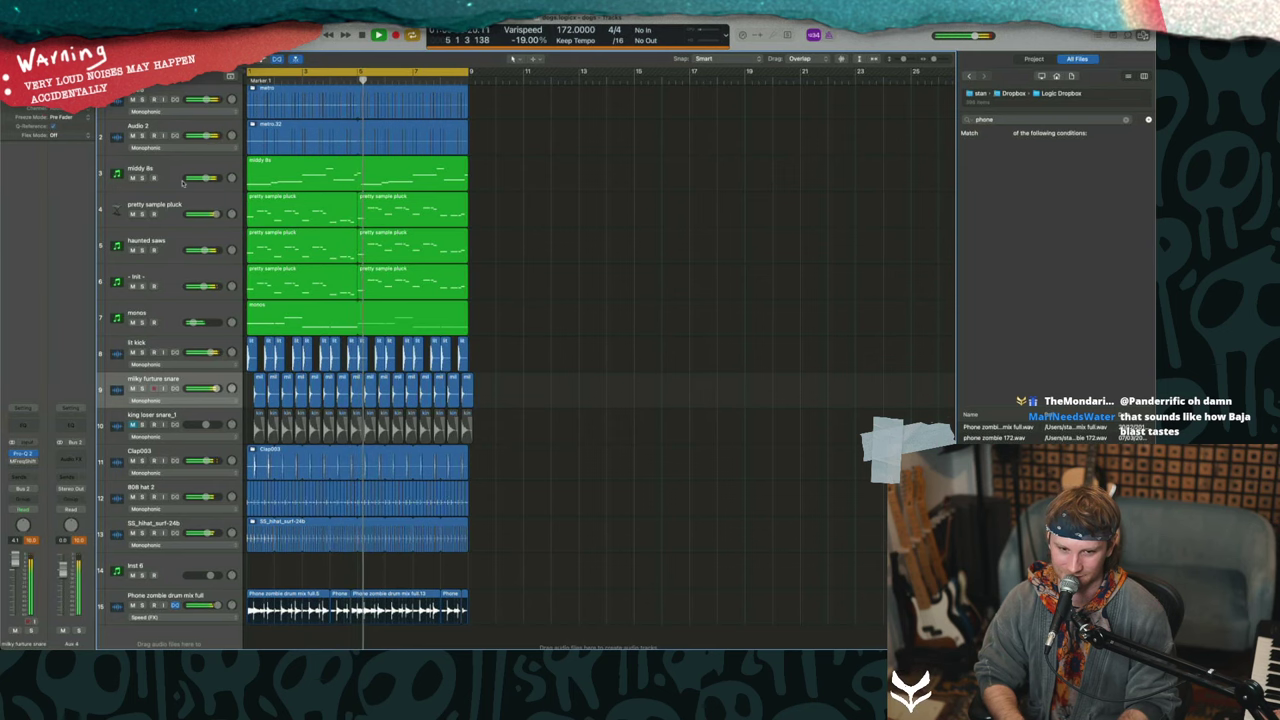
{"action": "left_click", "coordinate": [10, 17]}
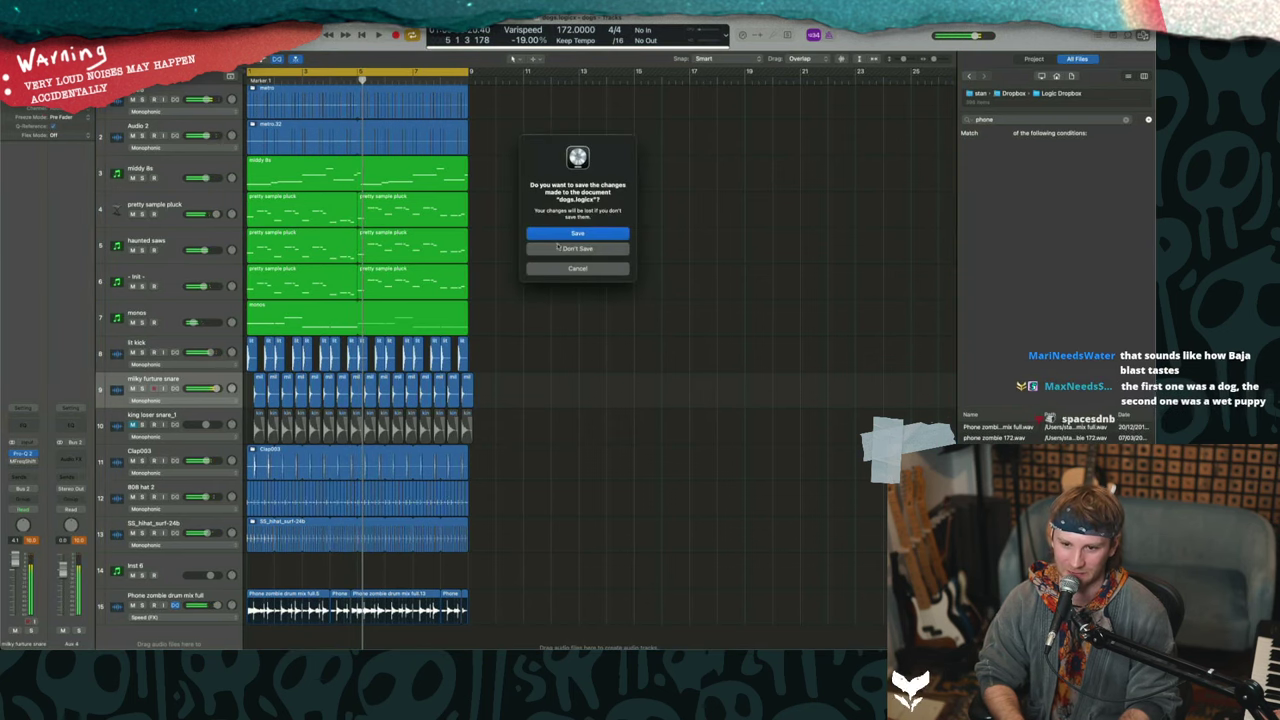
{"action": "left_click", "coordinate": [560, 248]}
- Go back to the Logic Dropbox folder and make the domino folder available offline
{"action": "left_click", "coordinate": [400, 215]}
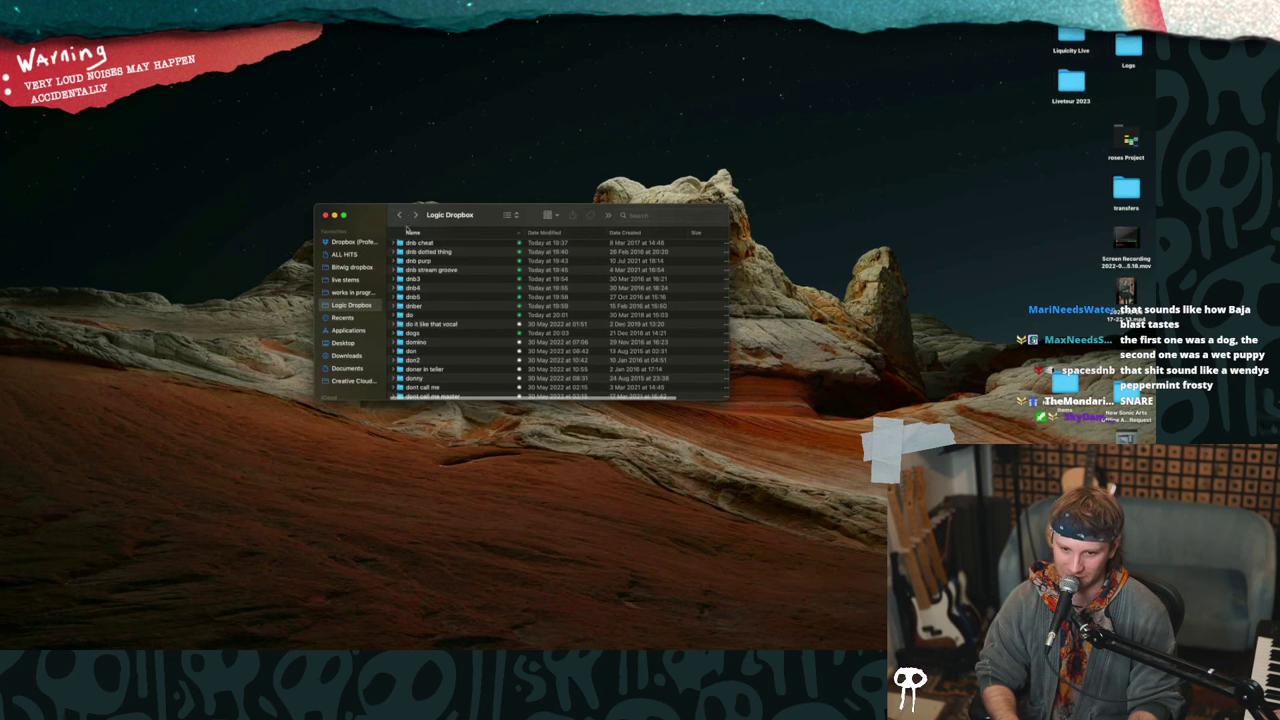
{"action": "scroll", "coordinate": [420, 346], "scroll_direction": "down", "scroll_amount": 15}
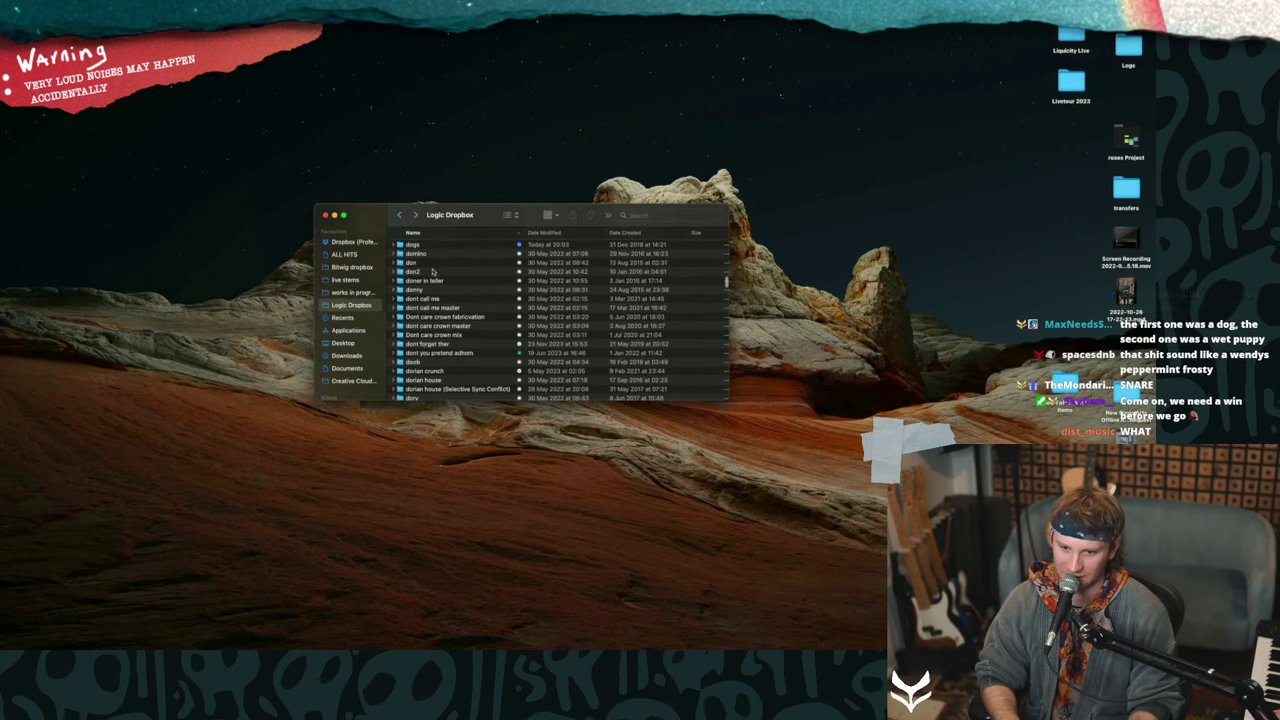
{"action": "left_click", "coordinate": [432, 256]}
{"action": "right_click", "coordinate": [433, 257]}
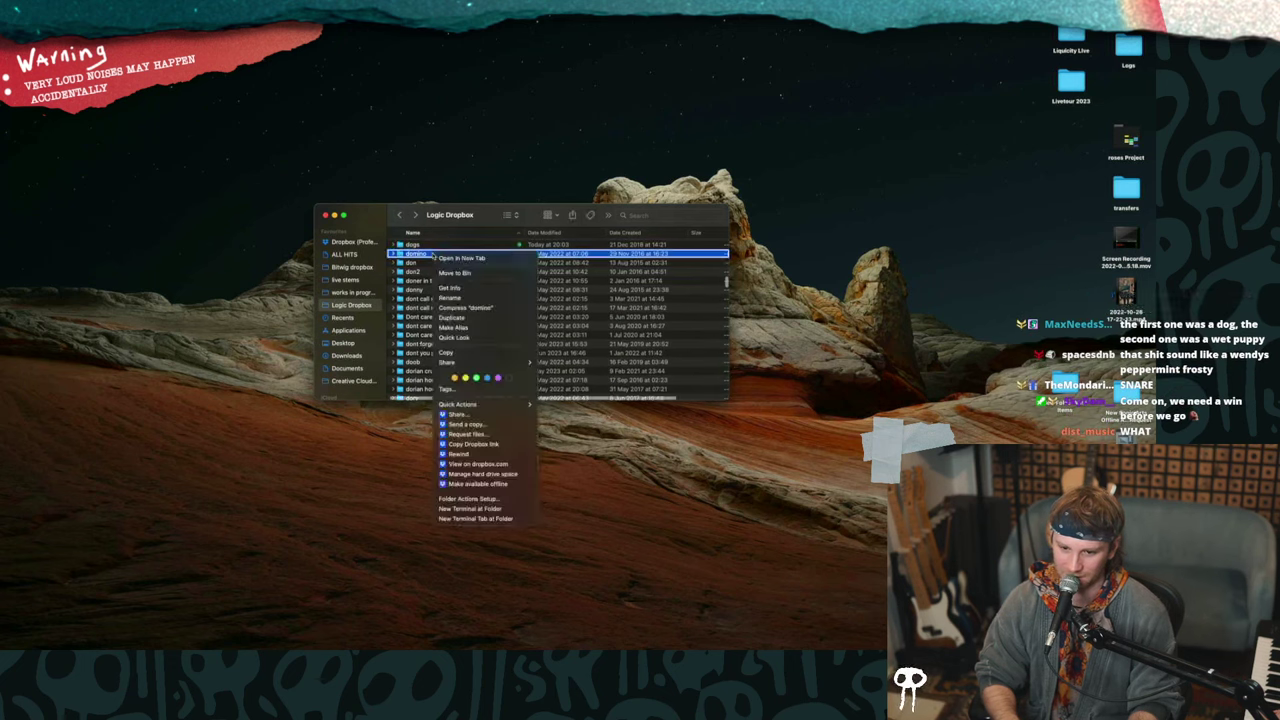
{"action": "left_click", "coordinate": [490, 483]}
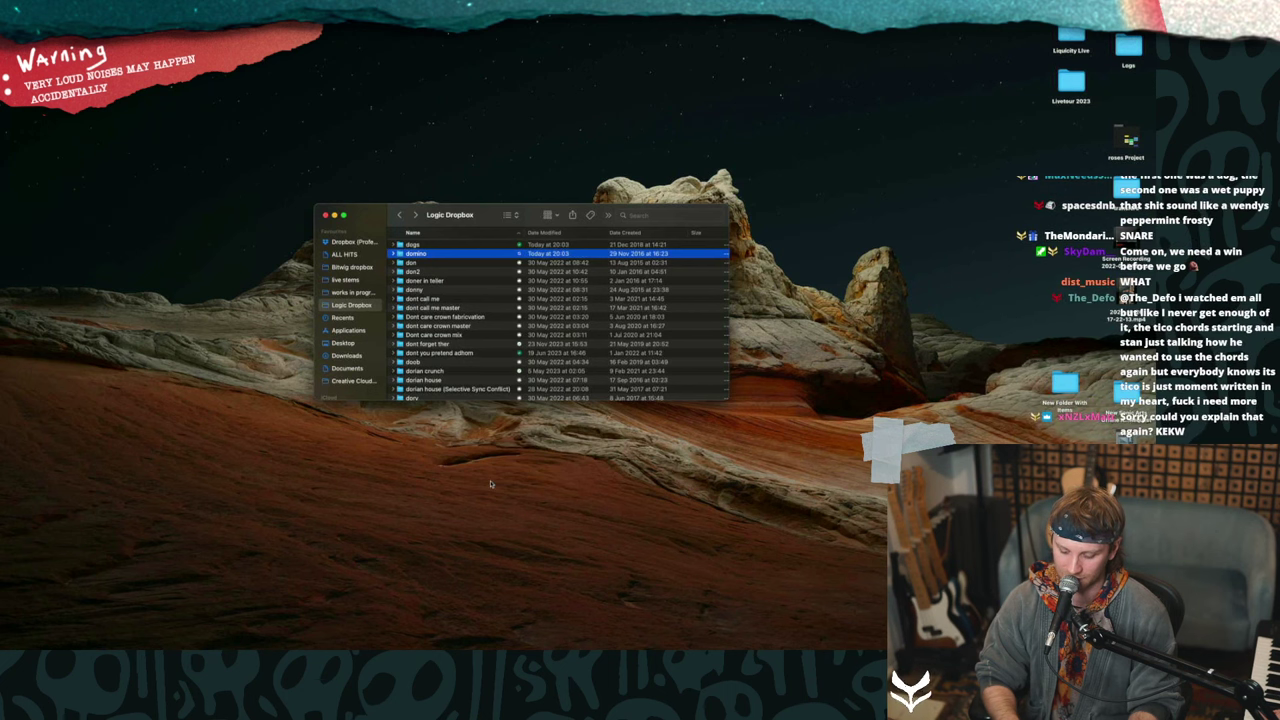
- Open domino.logicx from the domino folder and continue past the missing plug-in notice
{"action": "double_click", "coordinate": [477, 258]}
{"action": "left_click", "coordinate": [453, 265]}
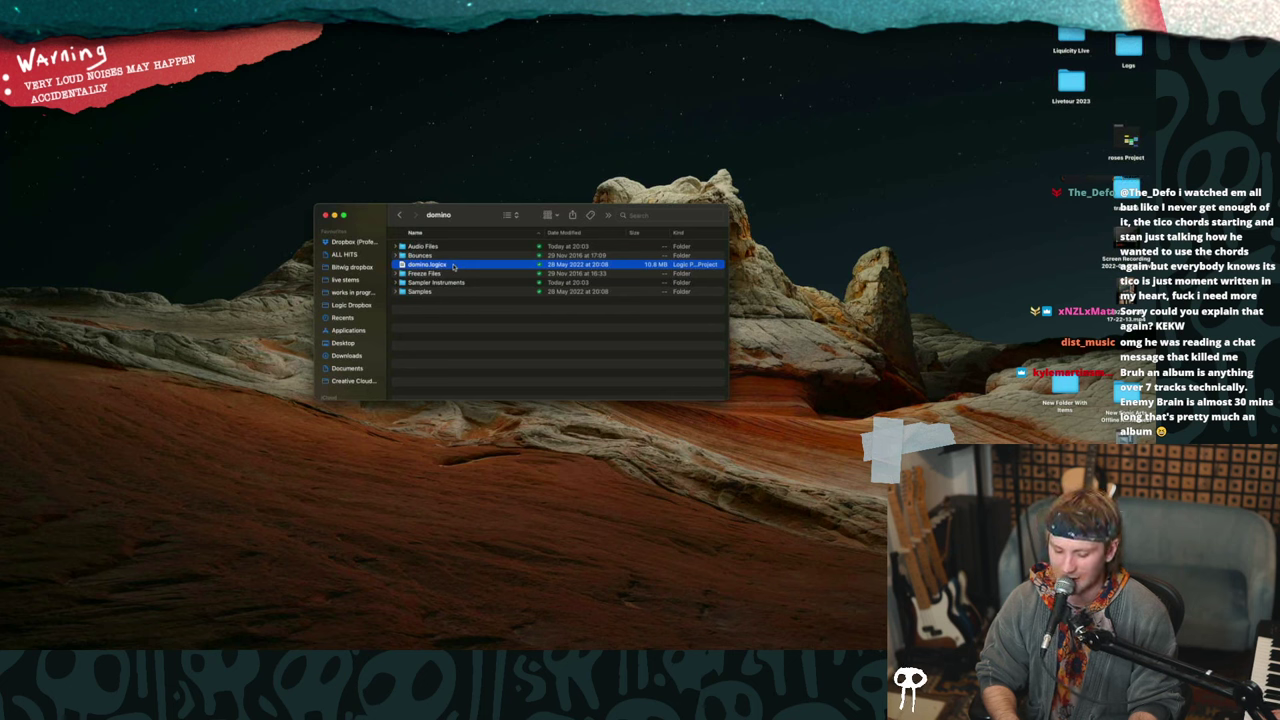
{"action": "double_click", "coordinate": [453, 265]}
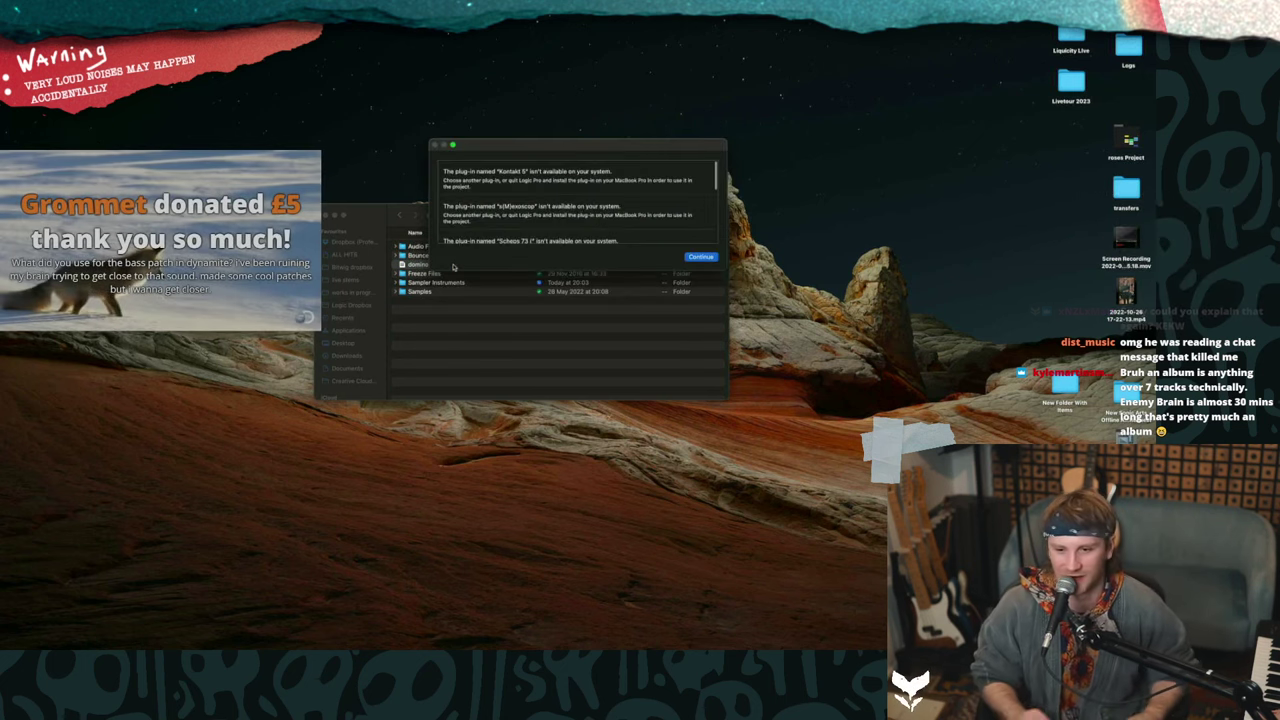
{"action": "left_click", "coordinate": [702, 257]}
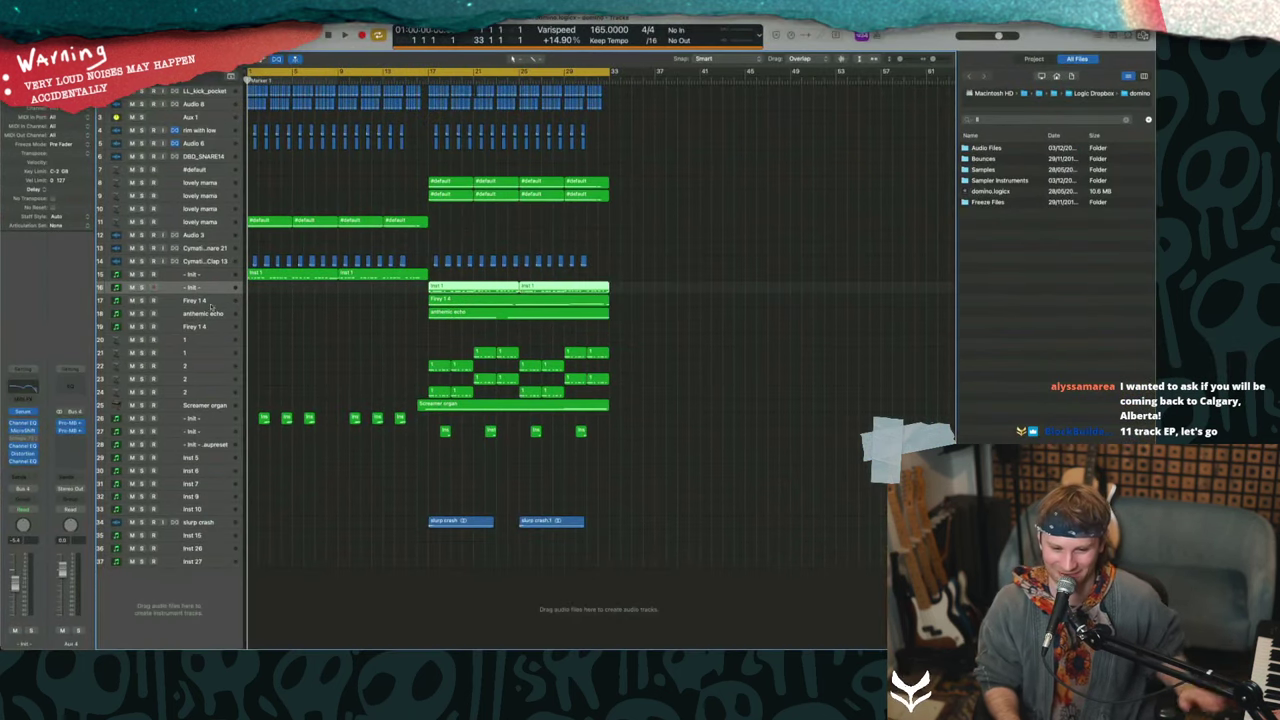
- Load the Serum instrument on the empty Inst 27 track
{"action": "left_click", "coordinate": [190, 562]}
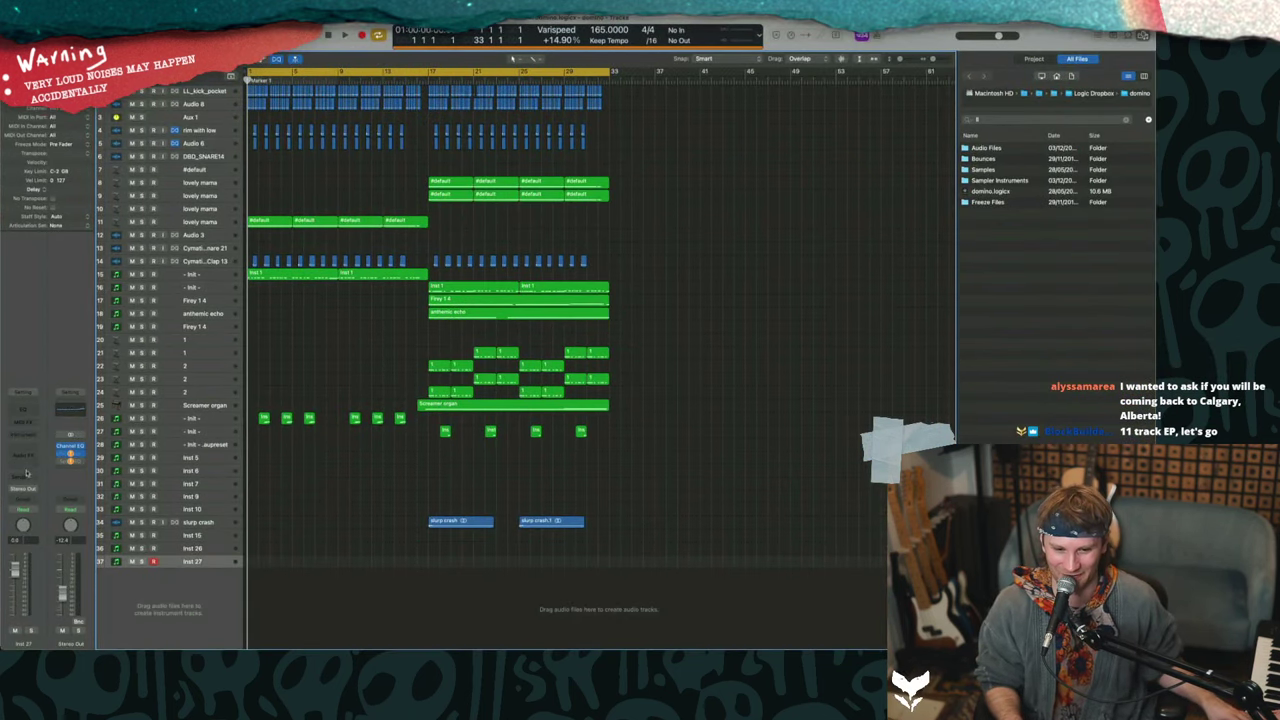
{"action": "left_click", "coordinate": [35, 437]}
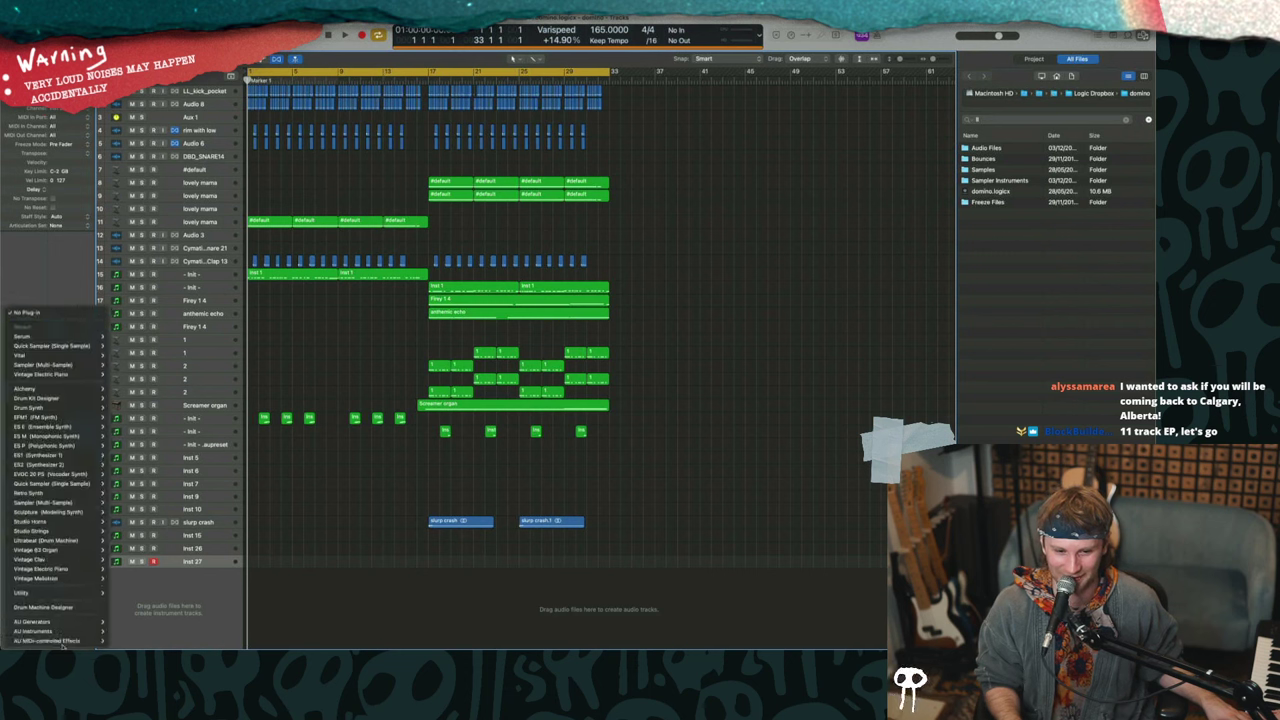
{"action": "mouse_move", "coordinate": [60, 631]}
{"action": "mouse_move", "coordinate": [128, 631]}
{"action": "left_click", "coordinate": [224, 632]}
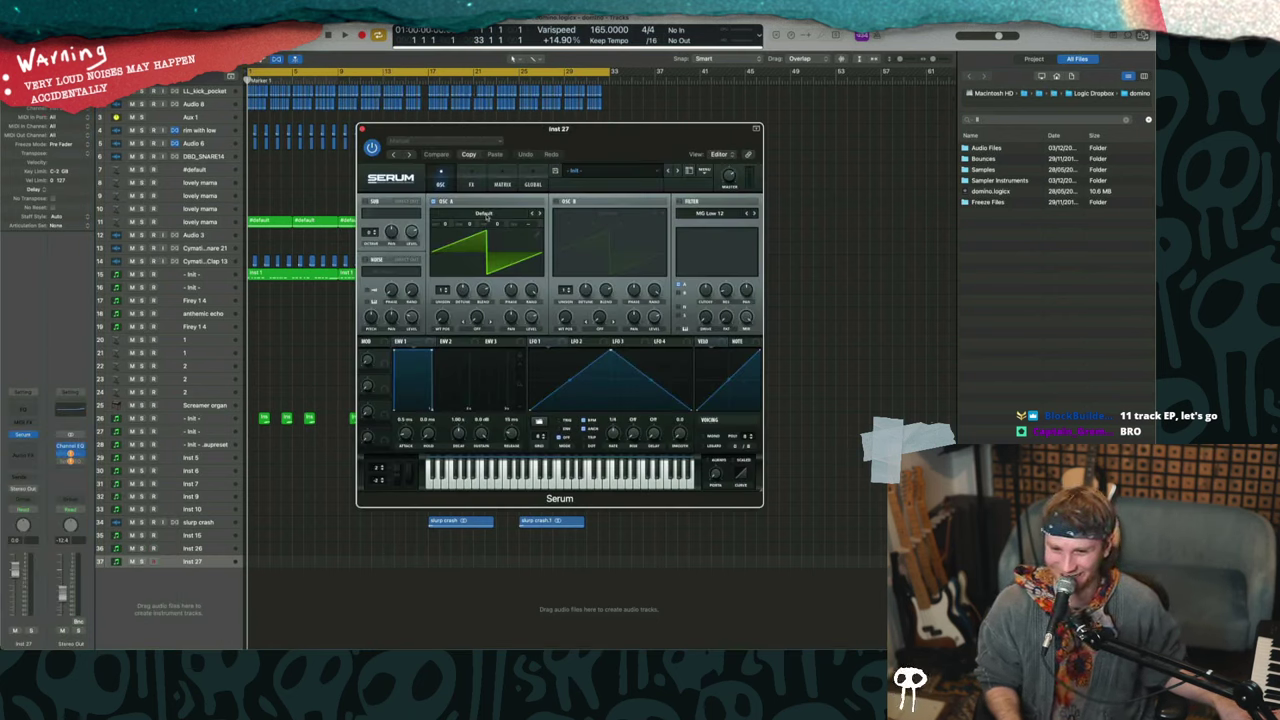
- Set Serum's oscillator A to the digital Dull_toy wavetable with mono legato voicing, and raise the Stereo Out volume to -1.0
{"action": "mouse_move", "coordinate": [489, 237]}
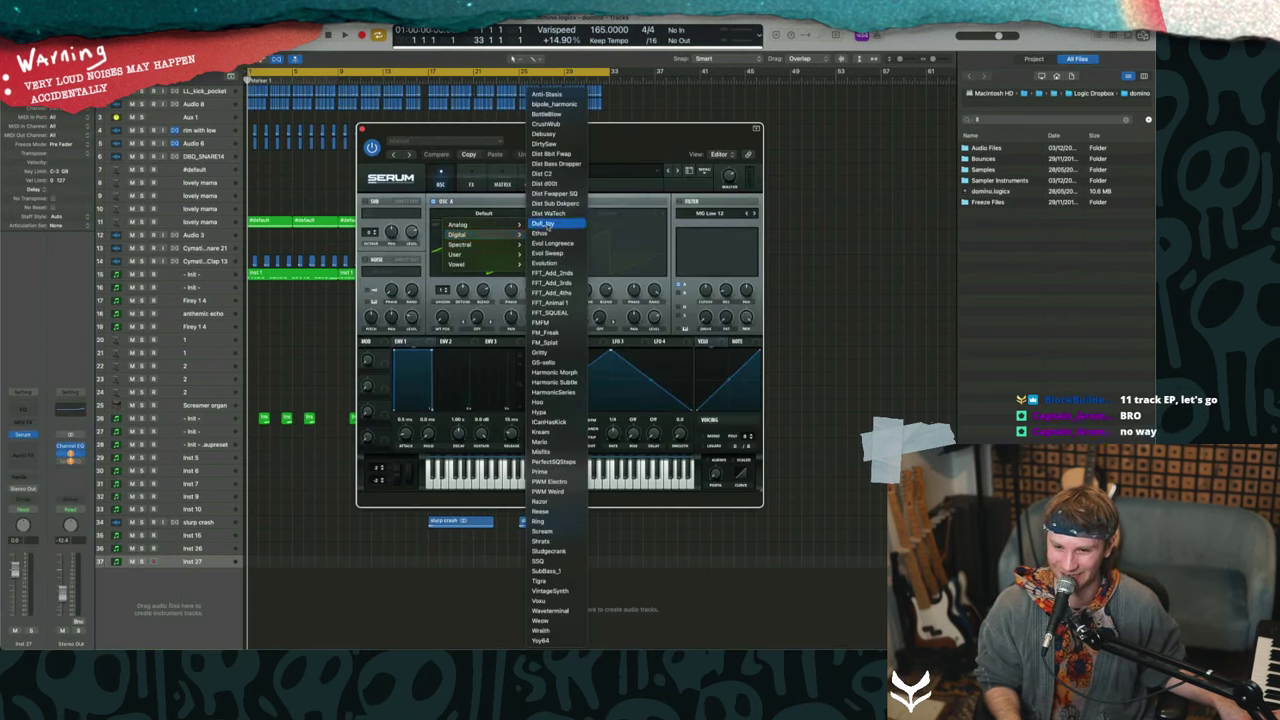
{"action": "left_click", "coordinate": [545, 224]}
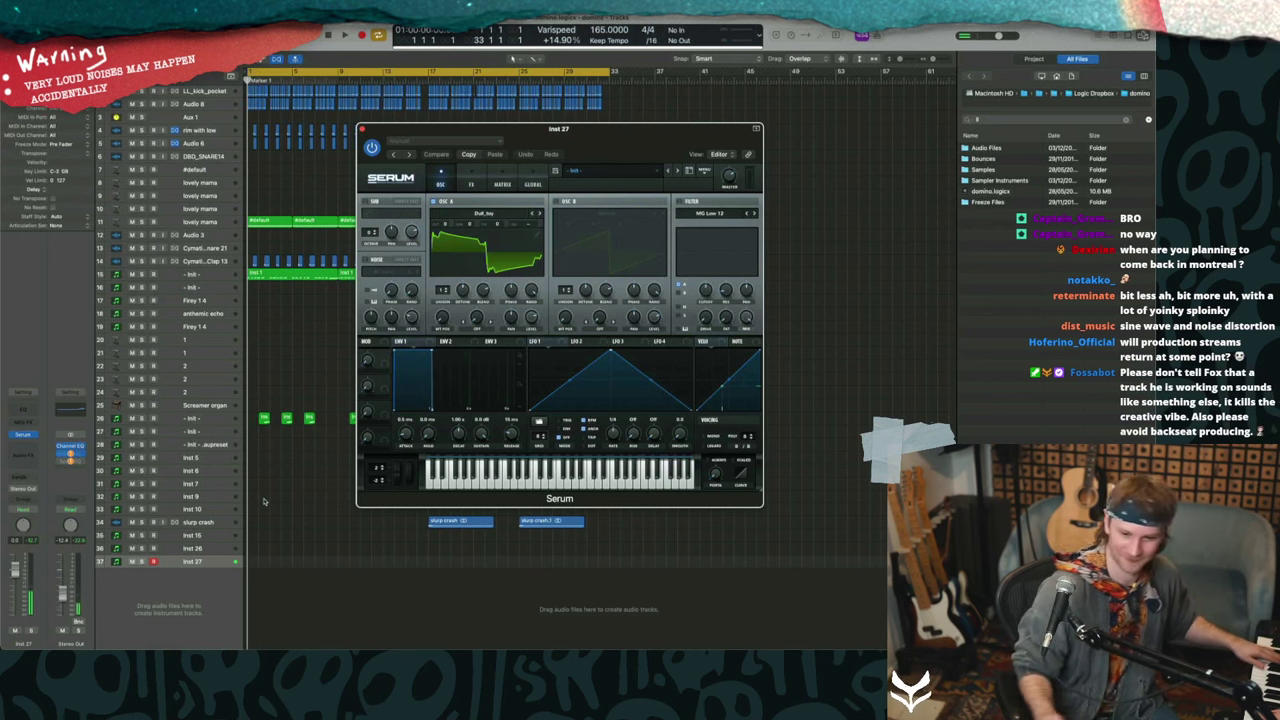
{"action": "left_click", "coordinate": [704, 447]}
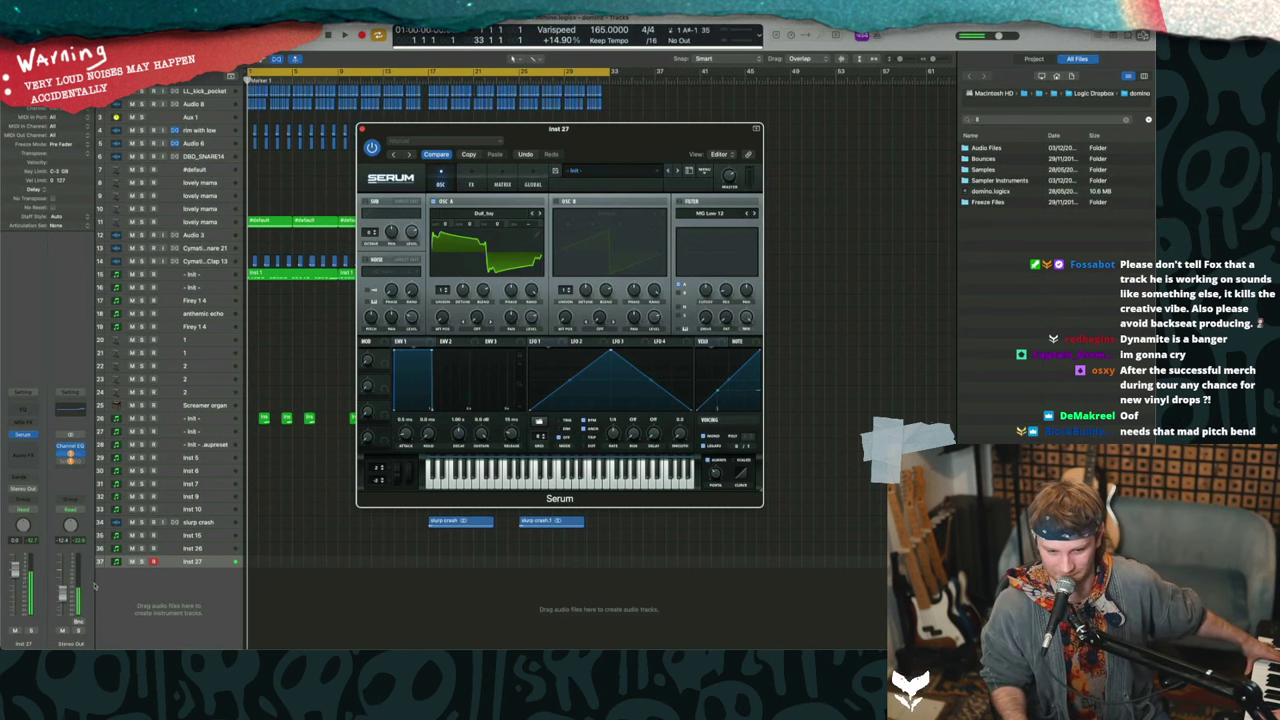
{"action": "left_click_drag", "start_coordinate": [64, 557], "coordinate": [65, 553]}
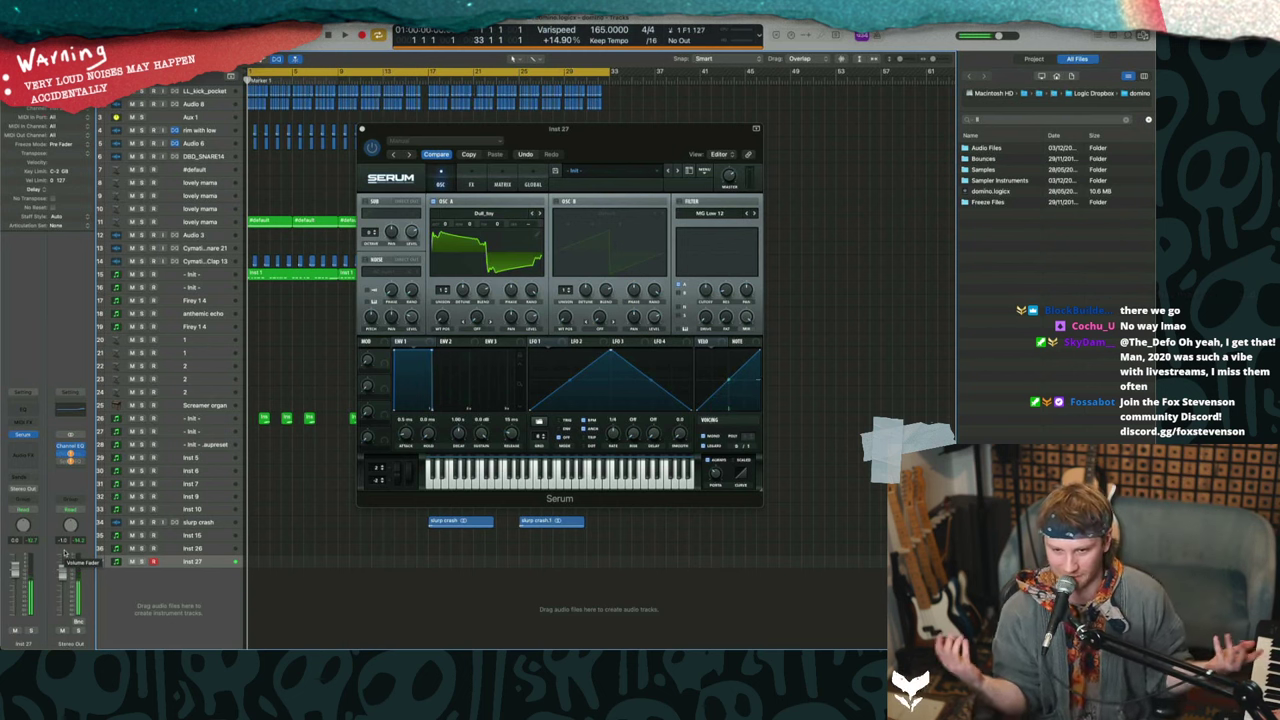
- Play the domino project from bar 1, closing the Serum window and selecting the Init track 26
{"action": "key", "text": "space"}
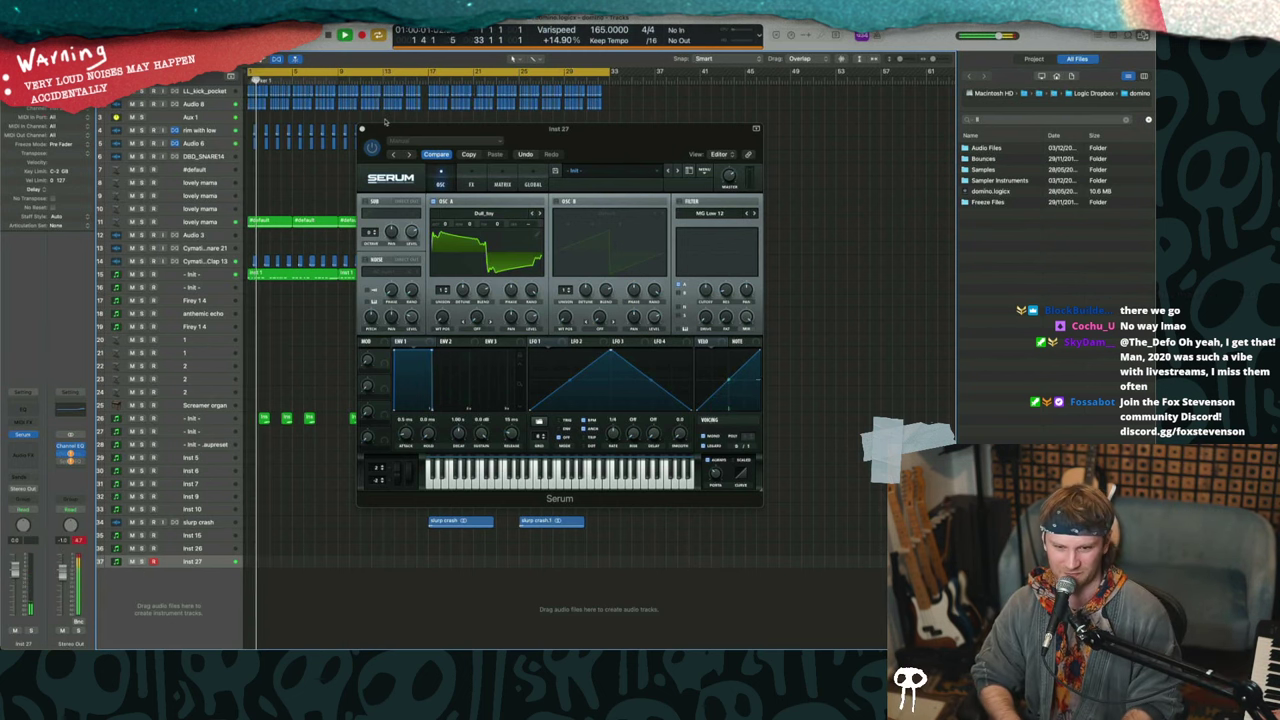
{"action": "left_click", "coordinate": [361, 128]}
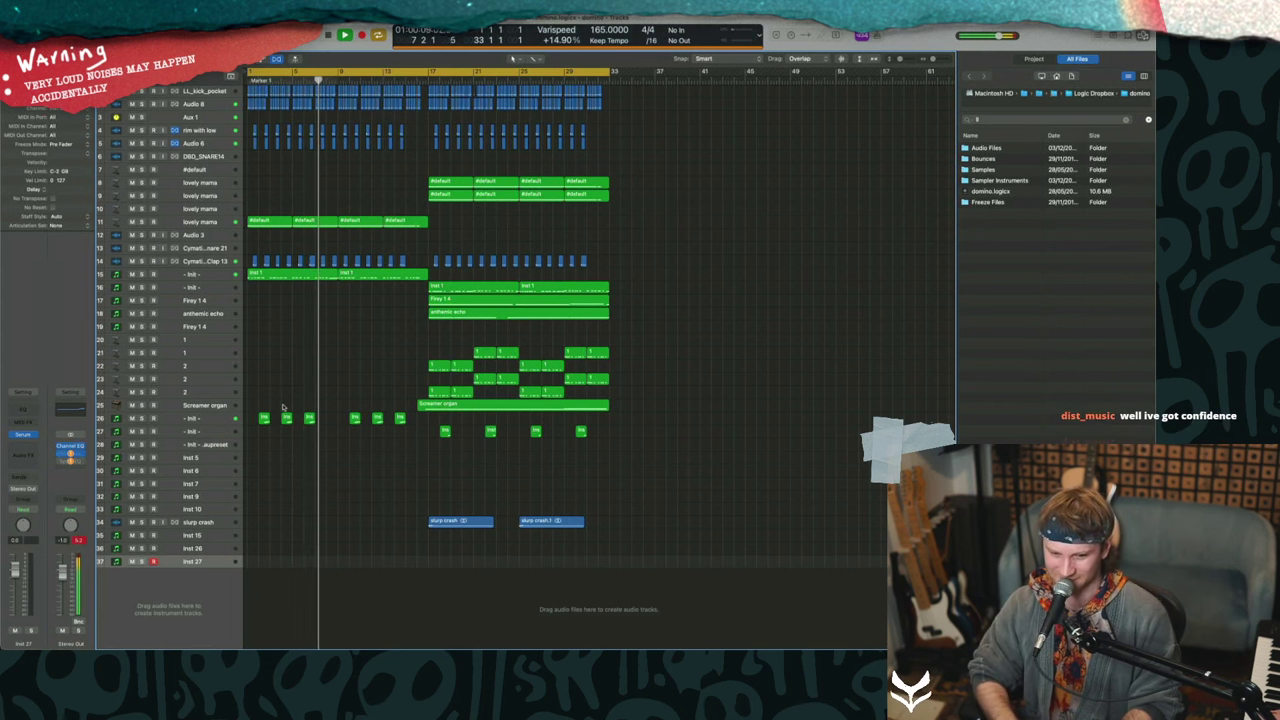
{"action": "left_click", "coordinate": [131, 419]}
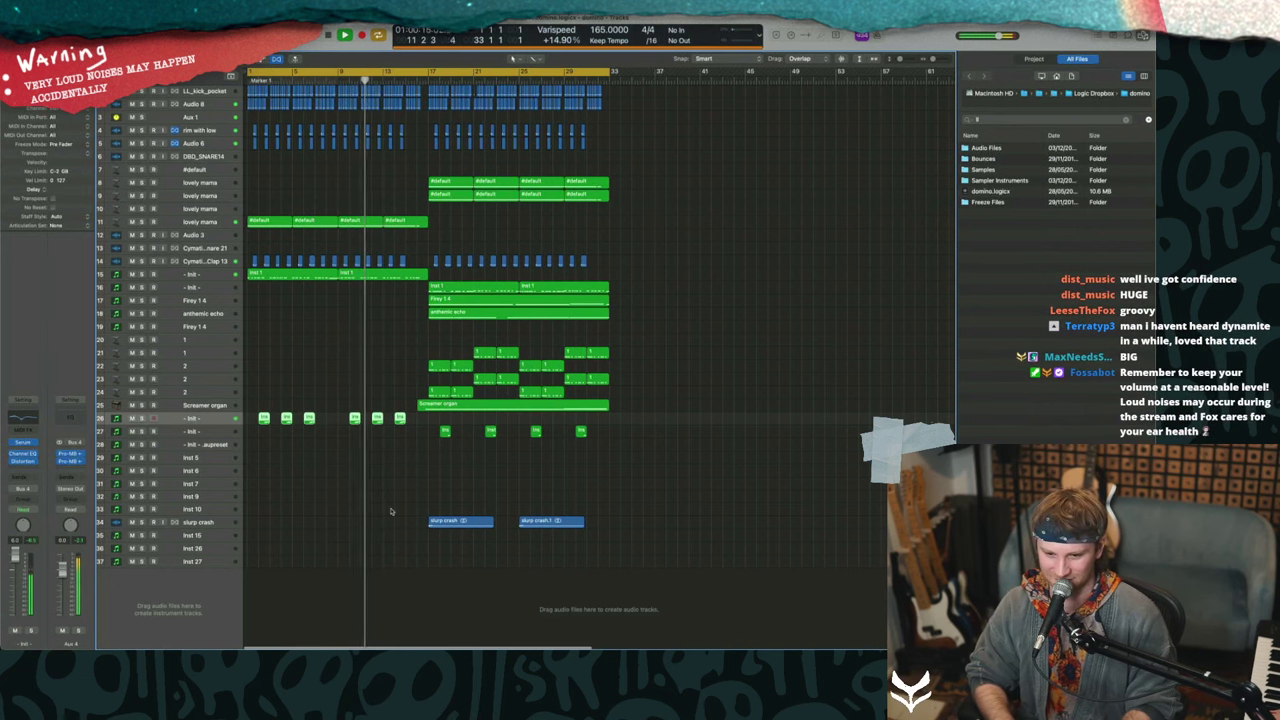
- Listen on through the domino arrangement and set the cycle range to bars 17 to 33
{"action": "scroll", "coordinate": [517, 309], "scroll_direction": "up", "scroll_amount": 5}
{"action": "scroll", "coordinate": [680, 346], "scroll_direction": "right", "scroll_amount": 3}
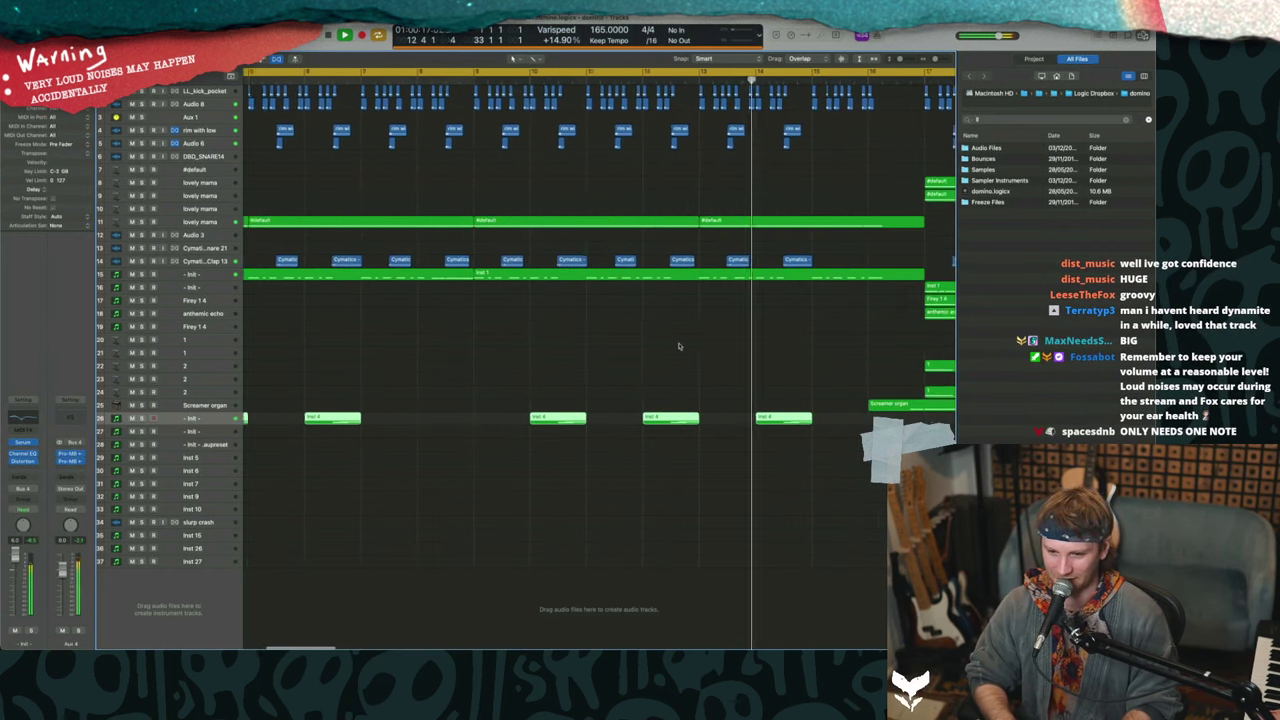
{"action": "scroll", "coordinate": [678, 346], "scroll_direction": "down", "scroll_amount": 6}
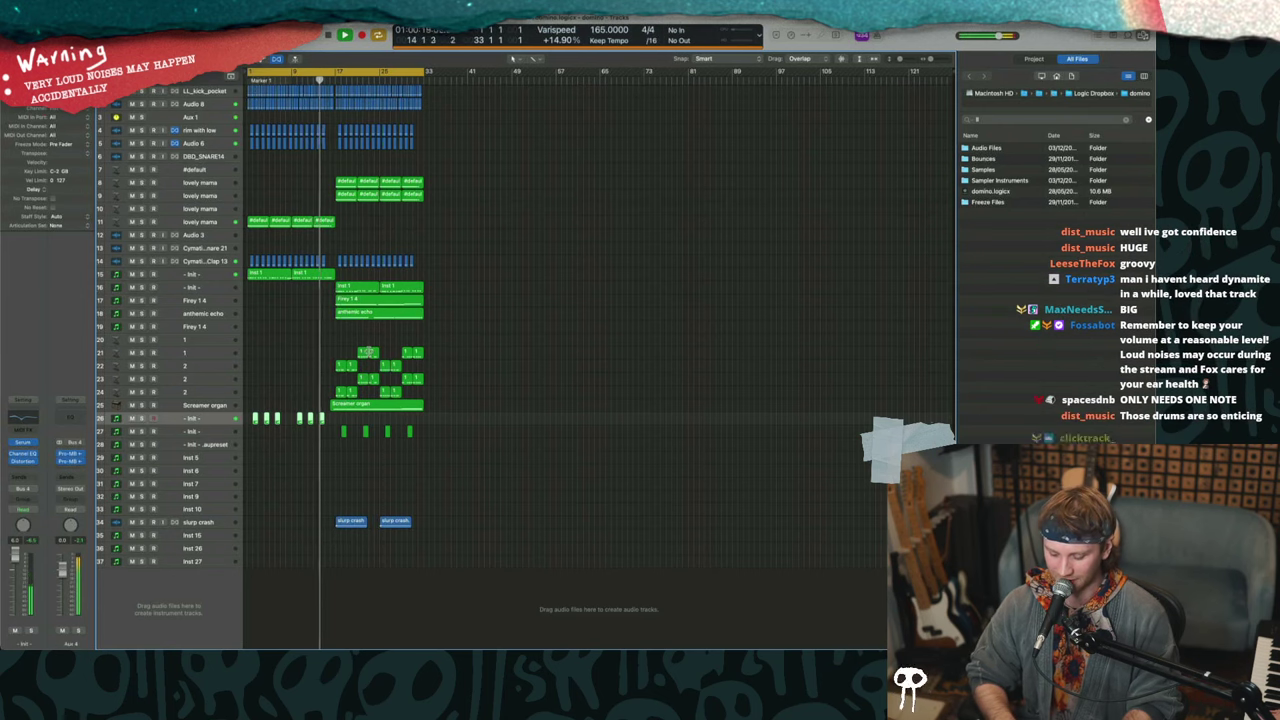
{"action": "scroll", "coordinate": [368, 351], "scroll_direction": "up", "scroll_amount": 3}
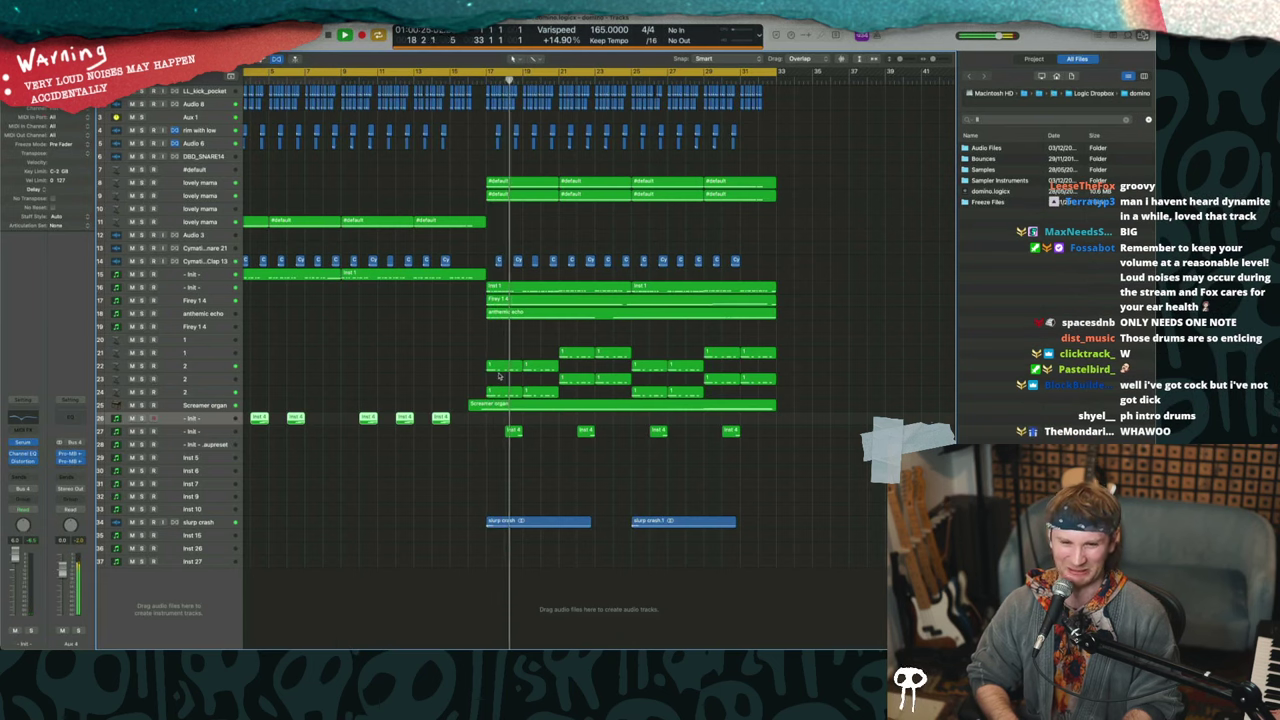
{"action": "scroll", "coordinate": [499, 376], "scroll_direction": "down", "scroll_amount": 3}
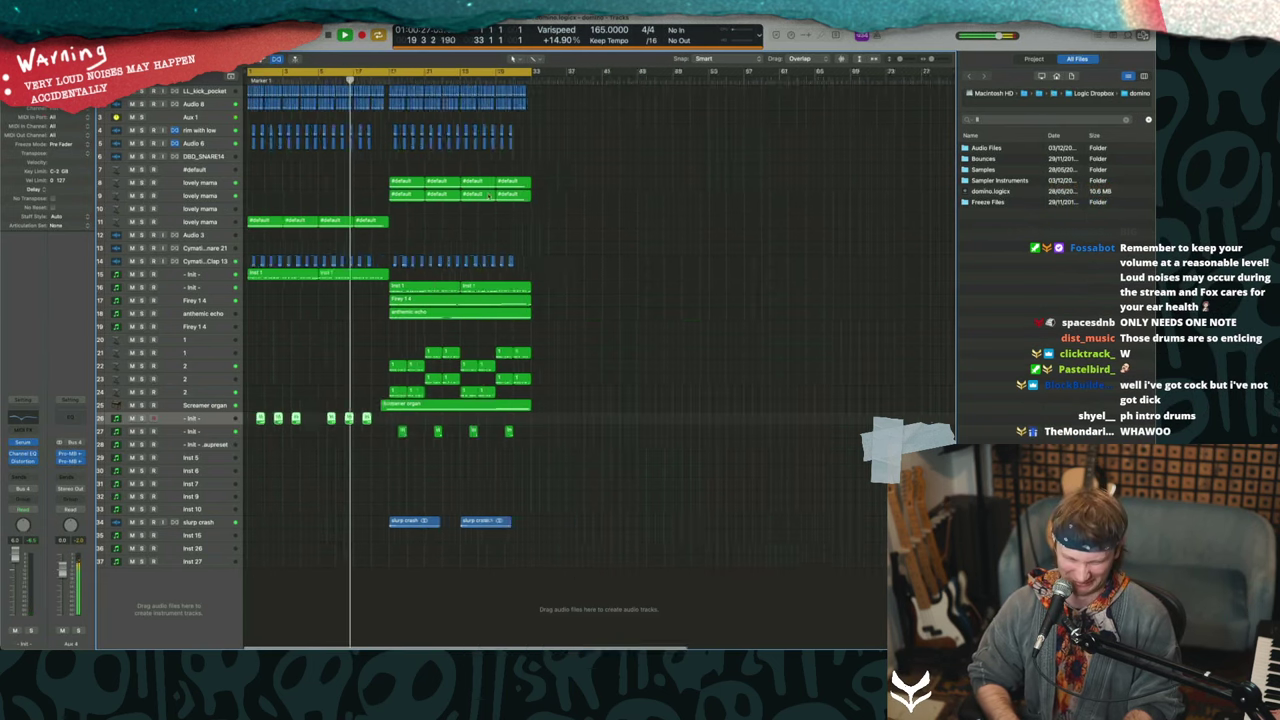
{"action": "left_click_drag", "start_coordinate": [250, 73], "coordinate": [332, 73]}
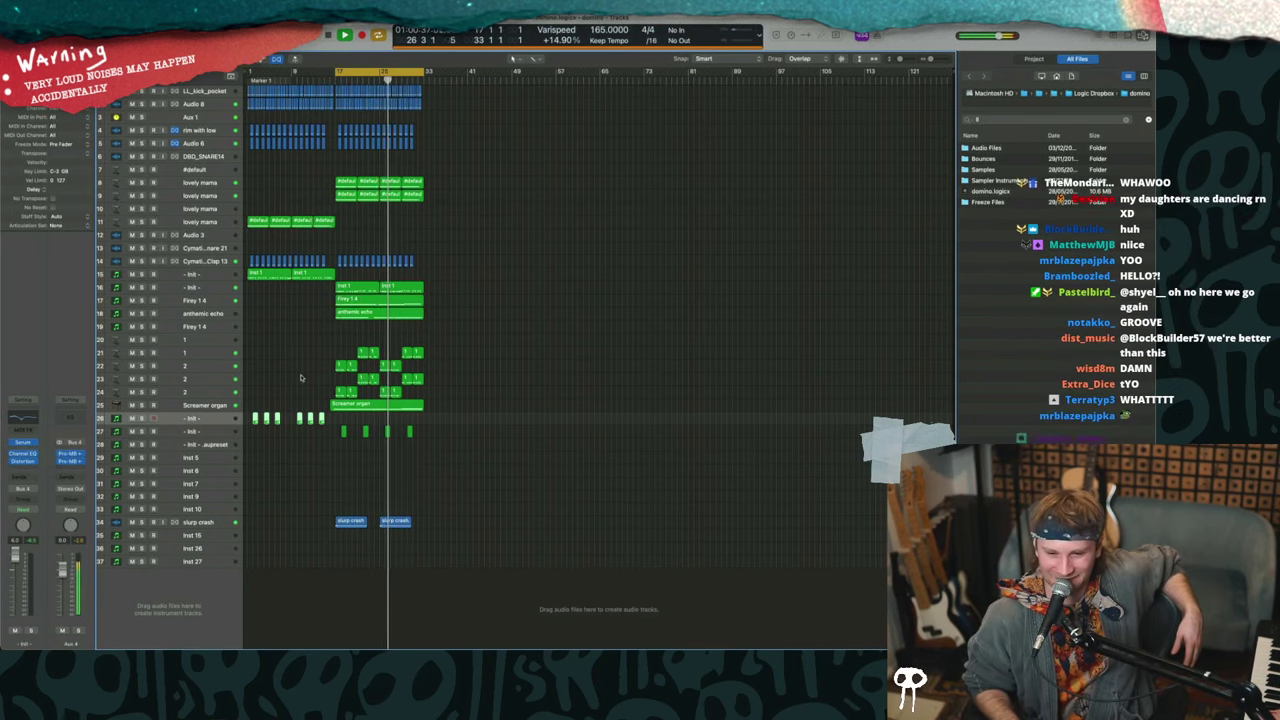
- Listen through the domino drop while looking over its arrangement, select the Init track 16, and stop playback
{"action": "scroll", "coordinate": [300, 378], "scroll_direction": "up", "scroll_amount": 8}
{"action": "scroll", "coordinate": [443, 406], "scroll_direction": "down", "scroll_amount": 5}
{"action": "scroll", "coordinate": [443, 406], "scroll_direction": "up", "scroll_amount": 6}
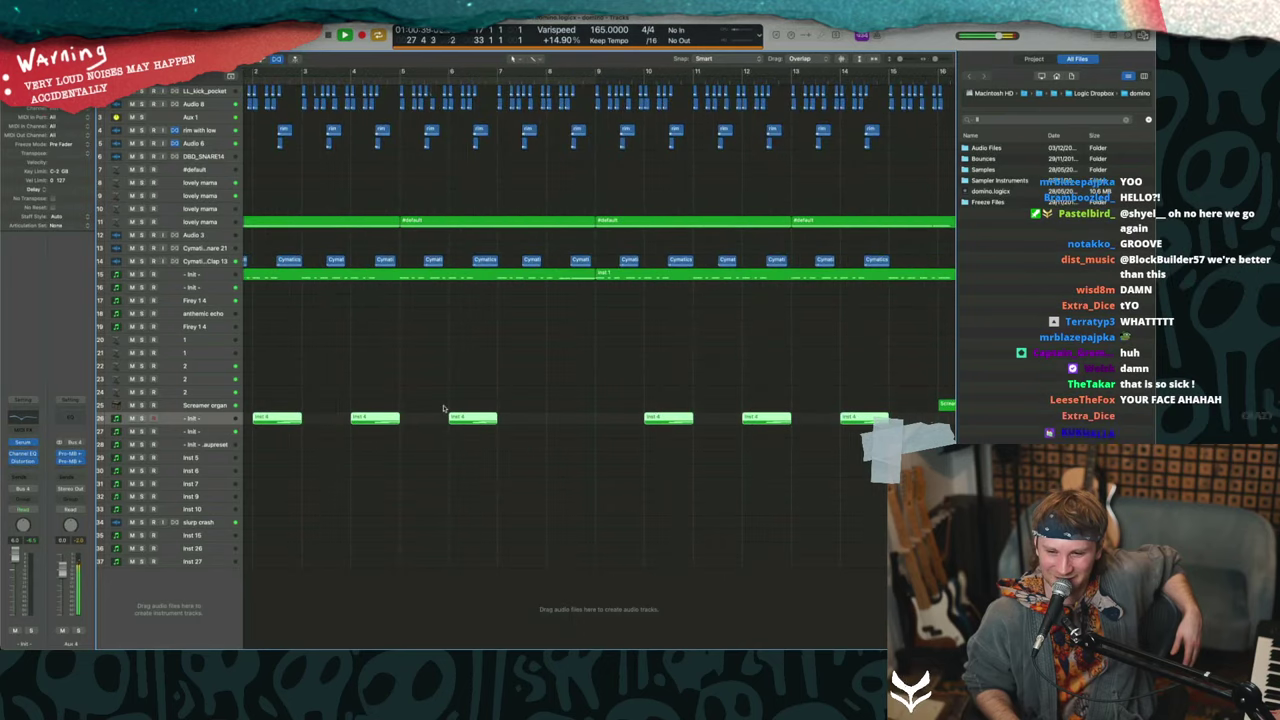
{"action": "scroll", "coordinate": [440, 407], "scroll_direction": "down", "scroll_amount": 7}
{"action": "scroll", "coordinate": [438, 408], "scroll_direction": "up", "scroll_amount": 4}
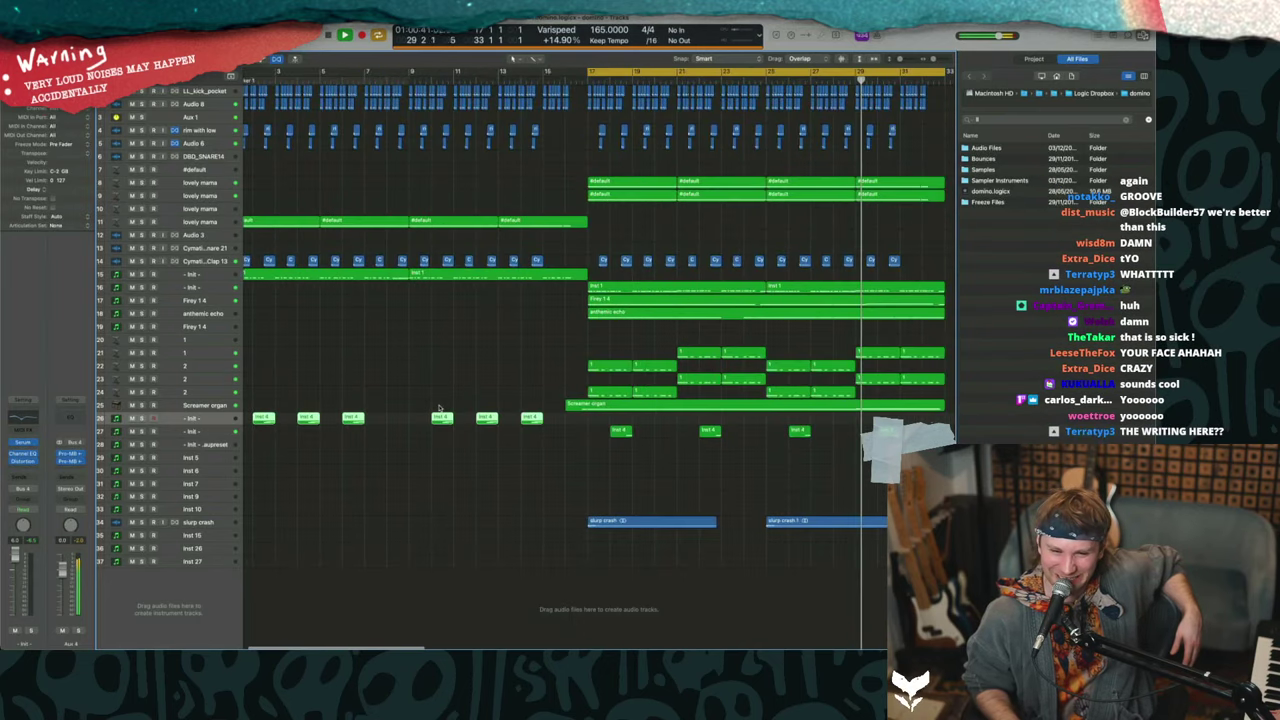
{"action": "left_click", "coordinate": [176, 290]}
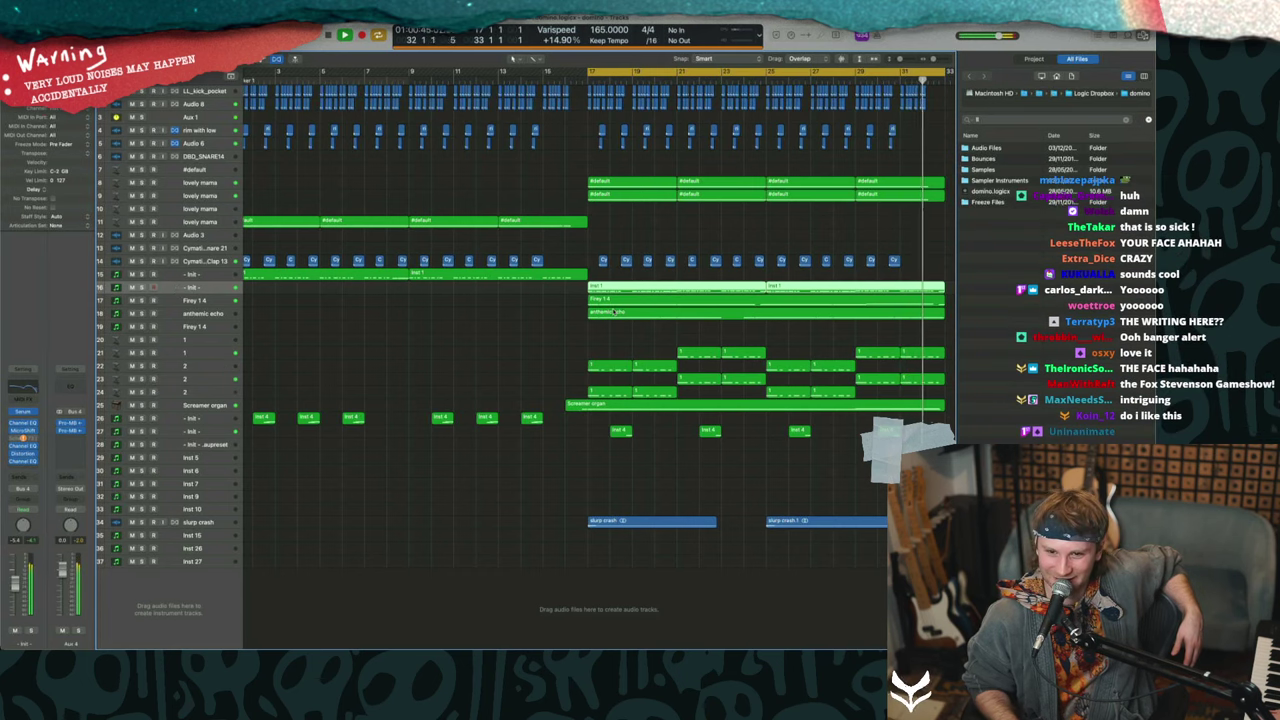
{"action": "key", "text": "c"}
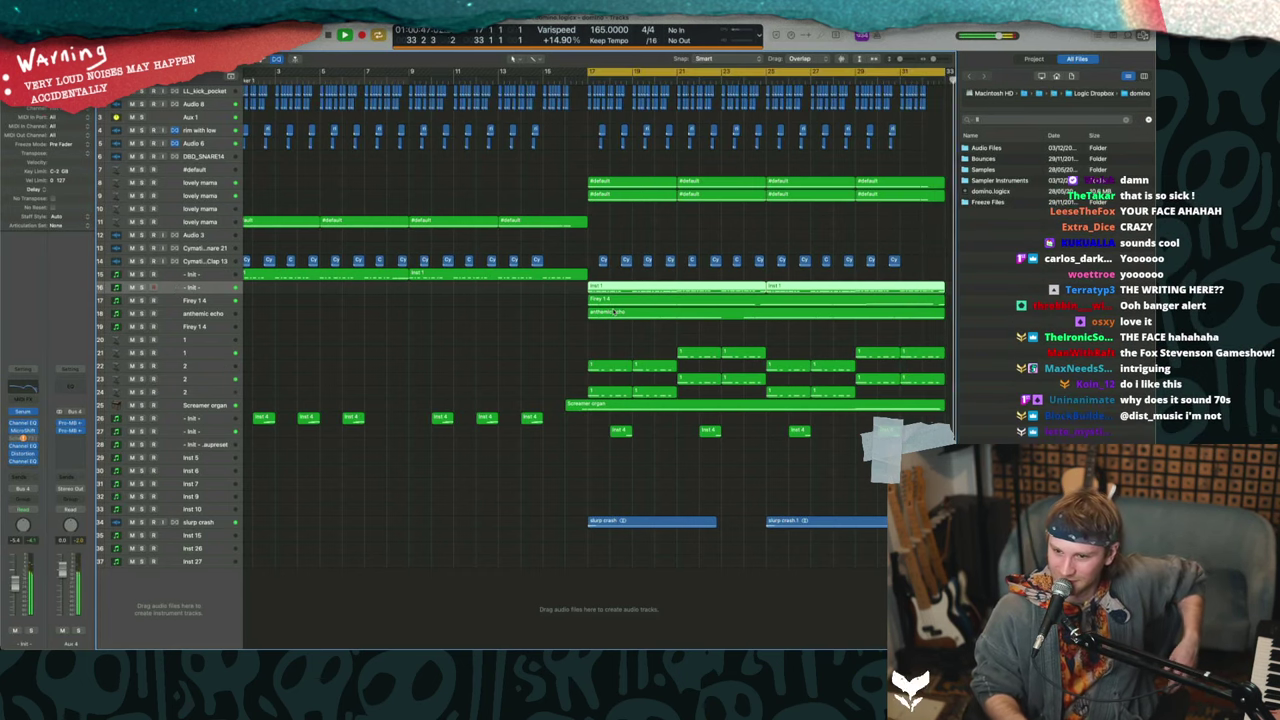
{"action": "key", "text": "space"}
- Examine the notes of track 16's Inst 1 regions and the Firey 1 4 region in the Piano Roll
{"action": "scroll", "coordinate": [727, 298], "scroll_direction": "right", "scroll_amount": 3}
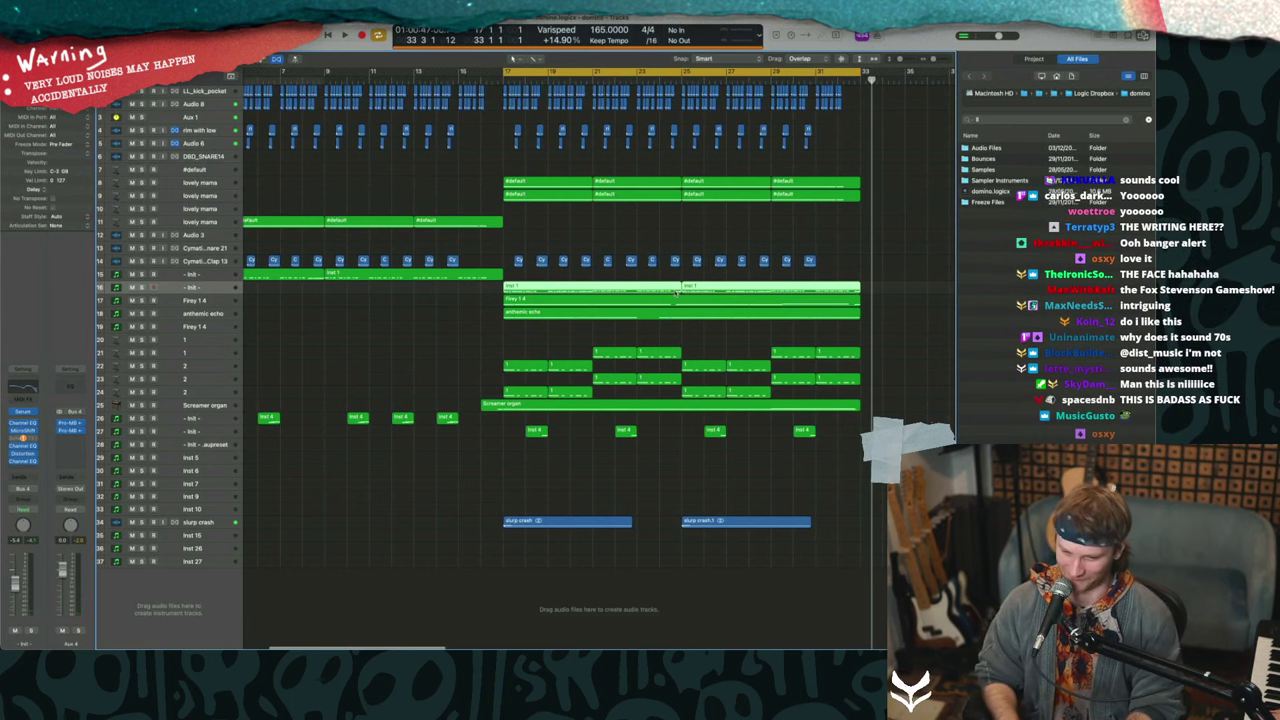
{"action": "left_click_drag", "start_coordinate": [883, 287], "coordinate": [652, 292]}
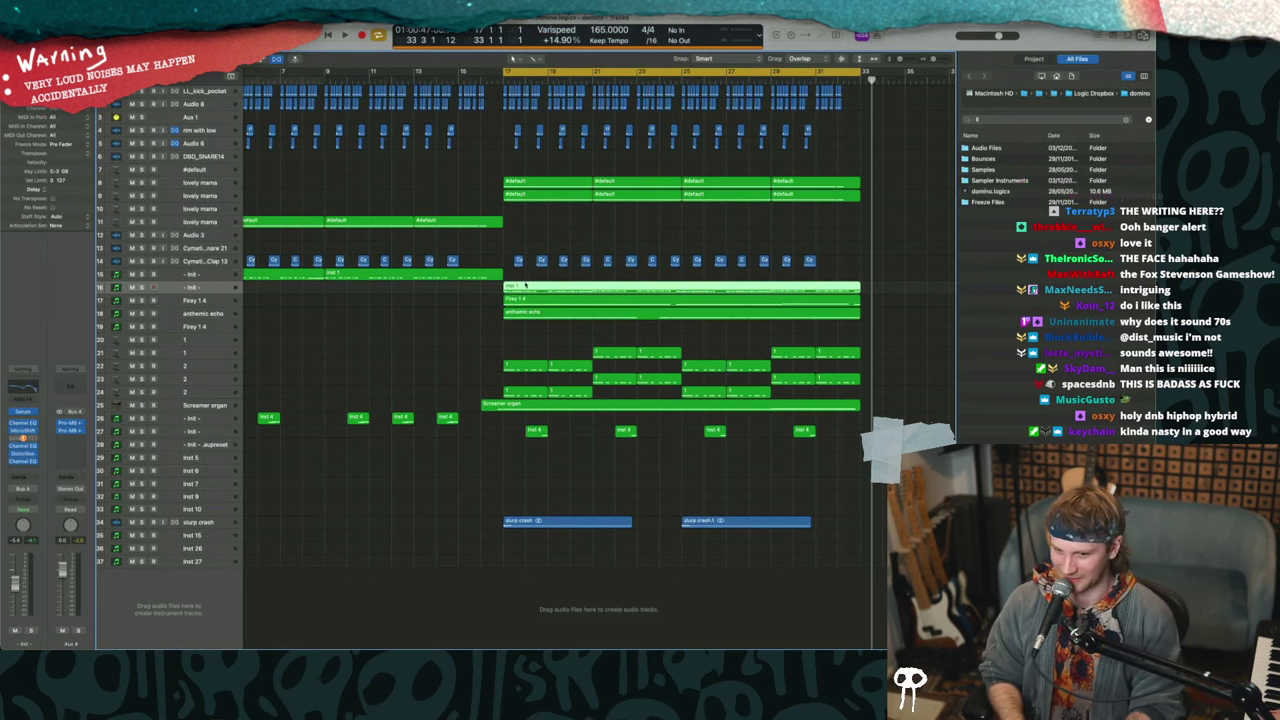
{"action": "key", "text": "p"}
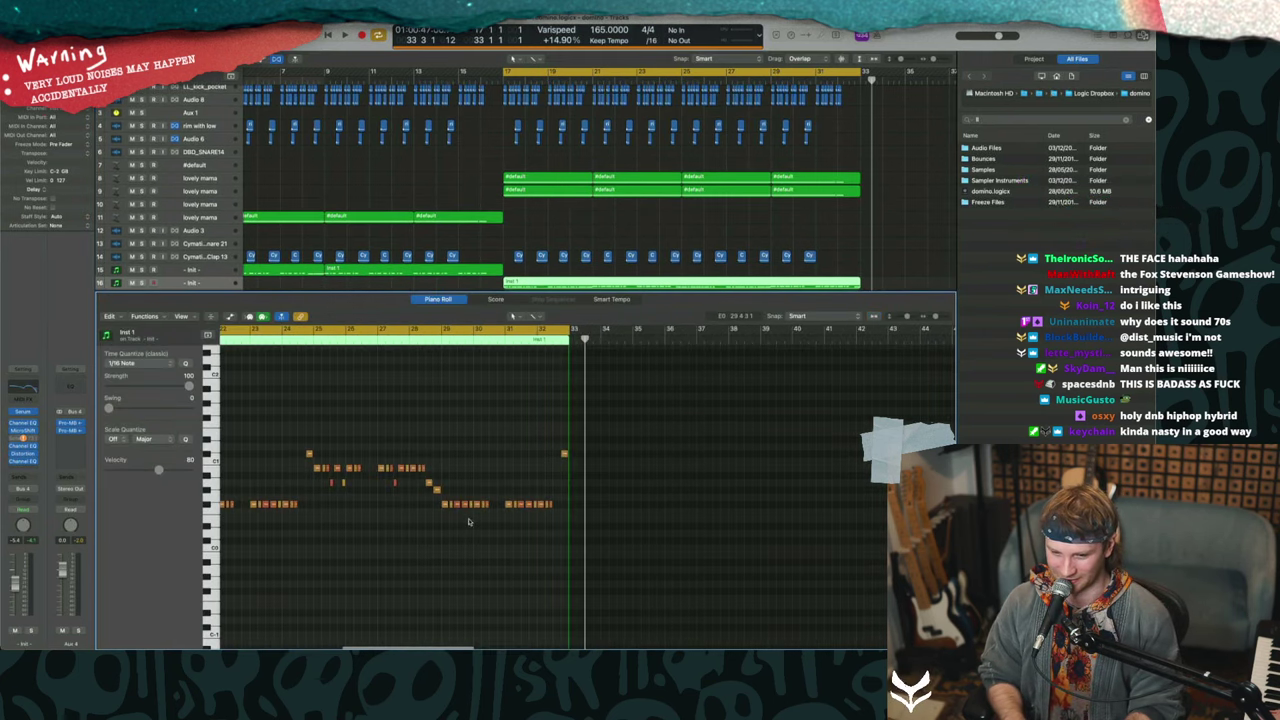
{"action": "scroll", "coordinate": [586, 190], "scroll_direction": "down", "scroll_amount": 5}
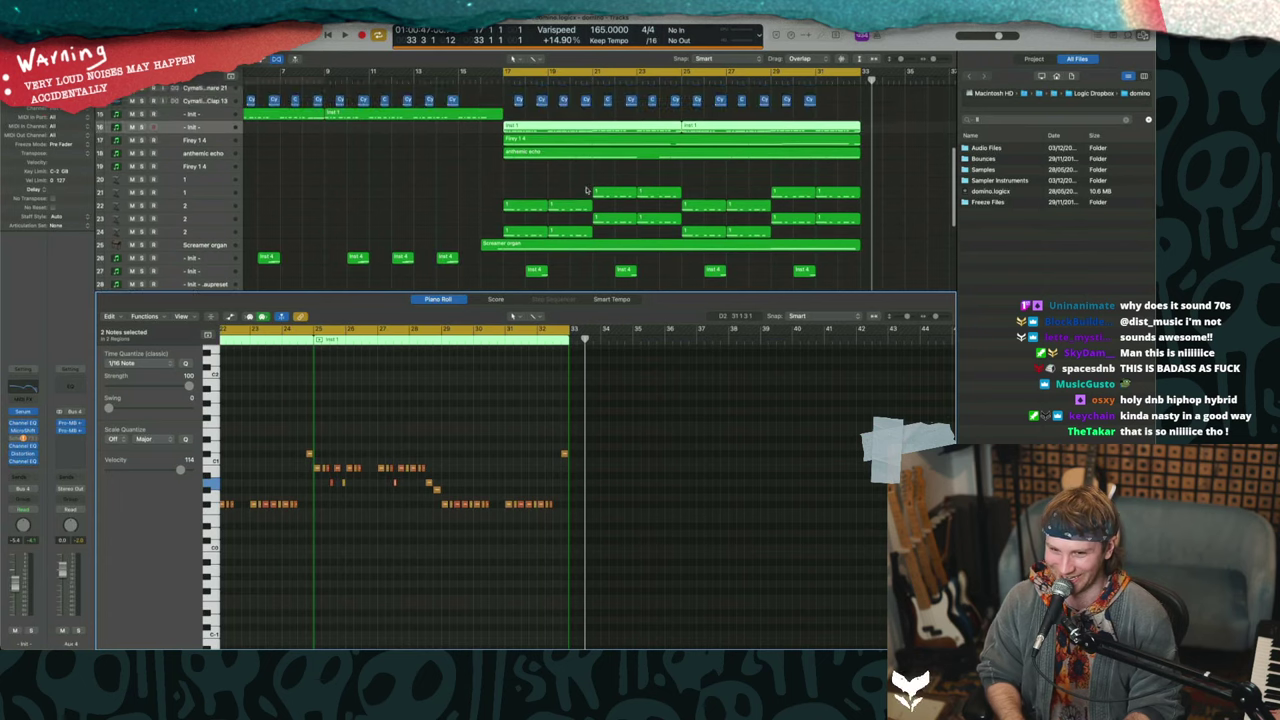
{"action": "left_click", "coordinate": [555, 140]}
{"action": "key", "text": "p"}
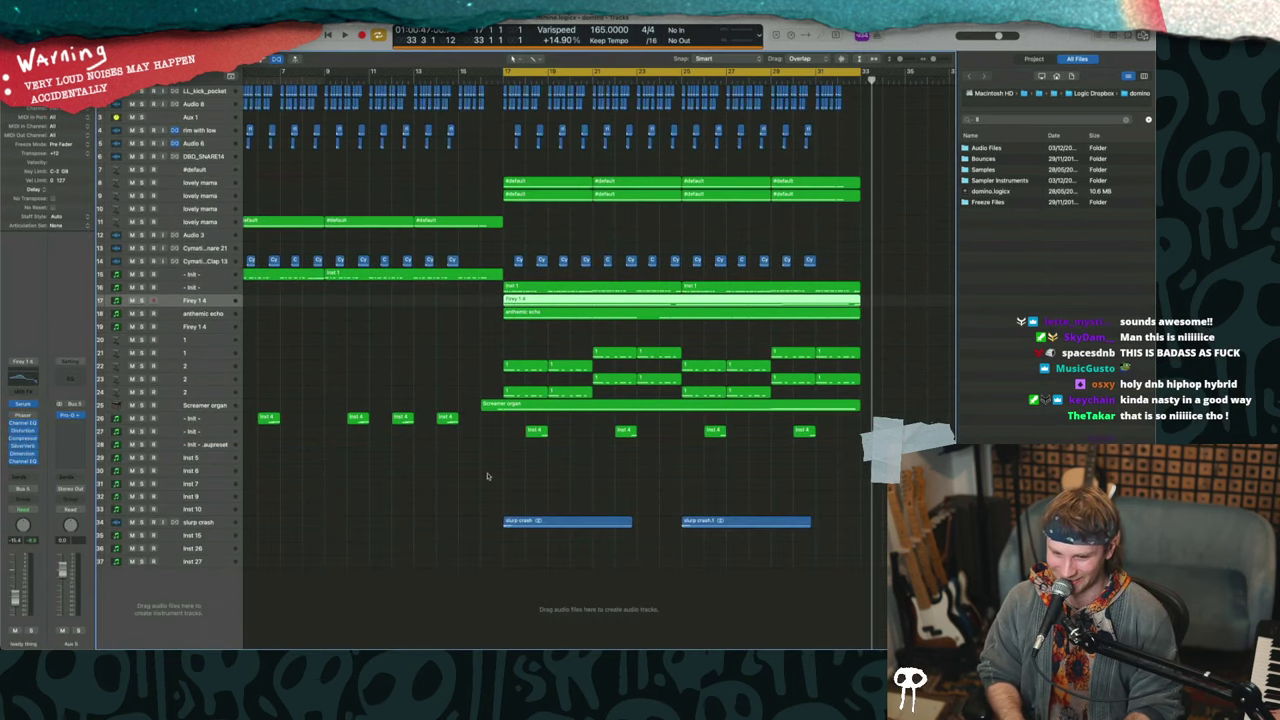
{"action": "key", "text": "p"}
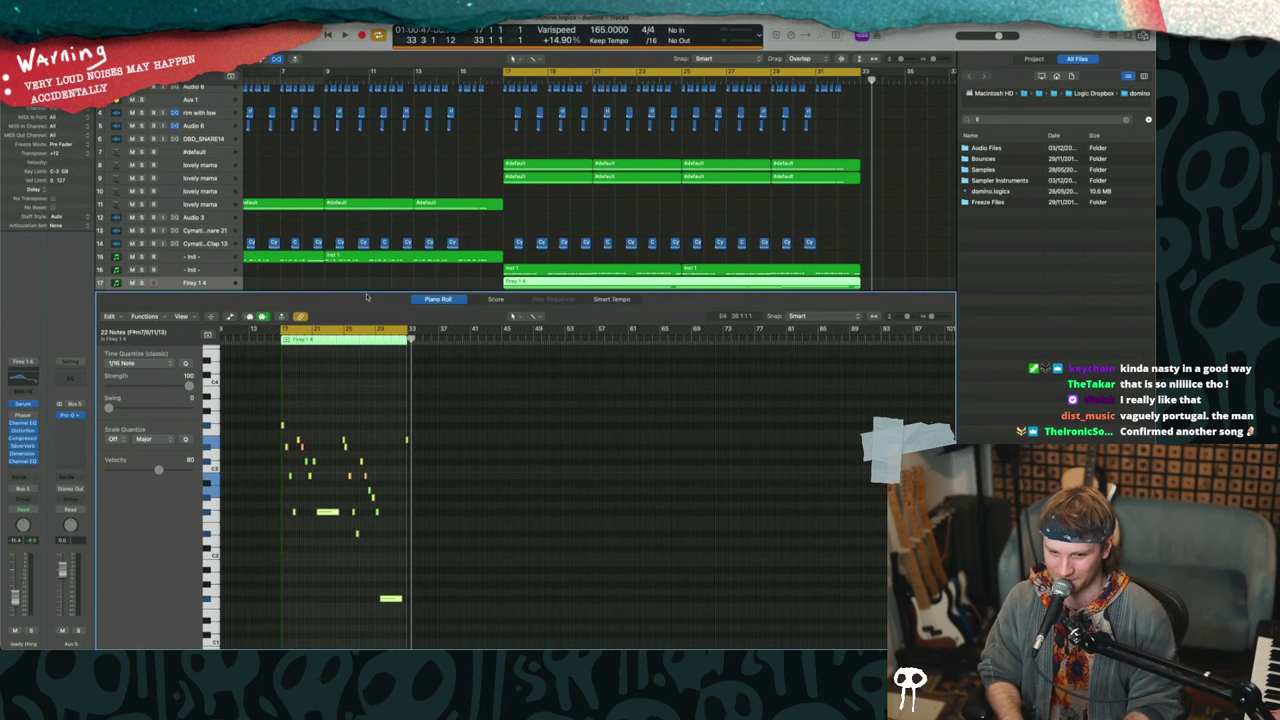
{"action": "key", "text": "p"}
- Play the domino project from bar 1 into the drop and select the Screamer organ track
{"action": "scroll", "coordinate": [530, 322], "scroll_direction": "left", "scroll_amount": 3}
{"action": "scroll", "coordinate": [530, 322], "scroll_direction": "down", "scroll_amount": 5}
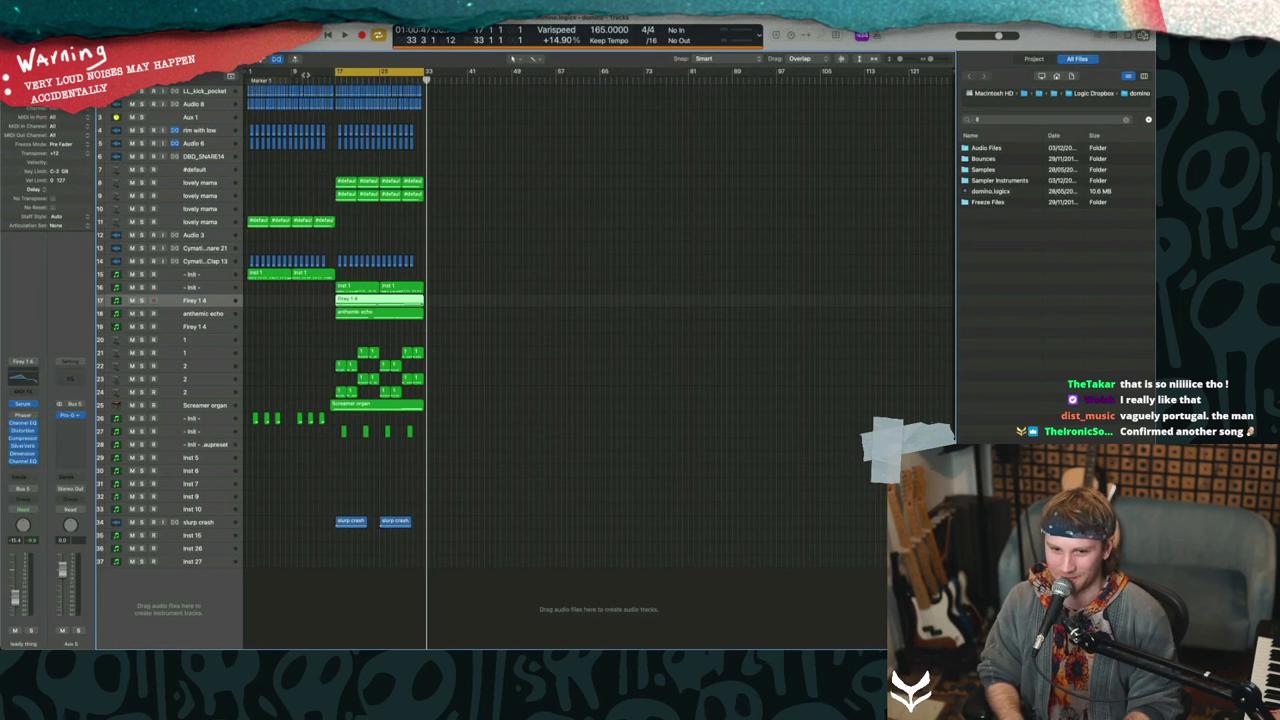
{"action": "key", "text": "c"}
{"action": "key", "text": "c"}
{"action": "key", "text": "space"}
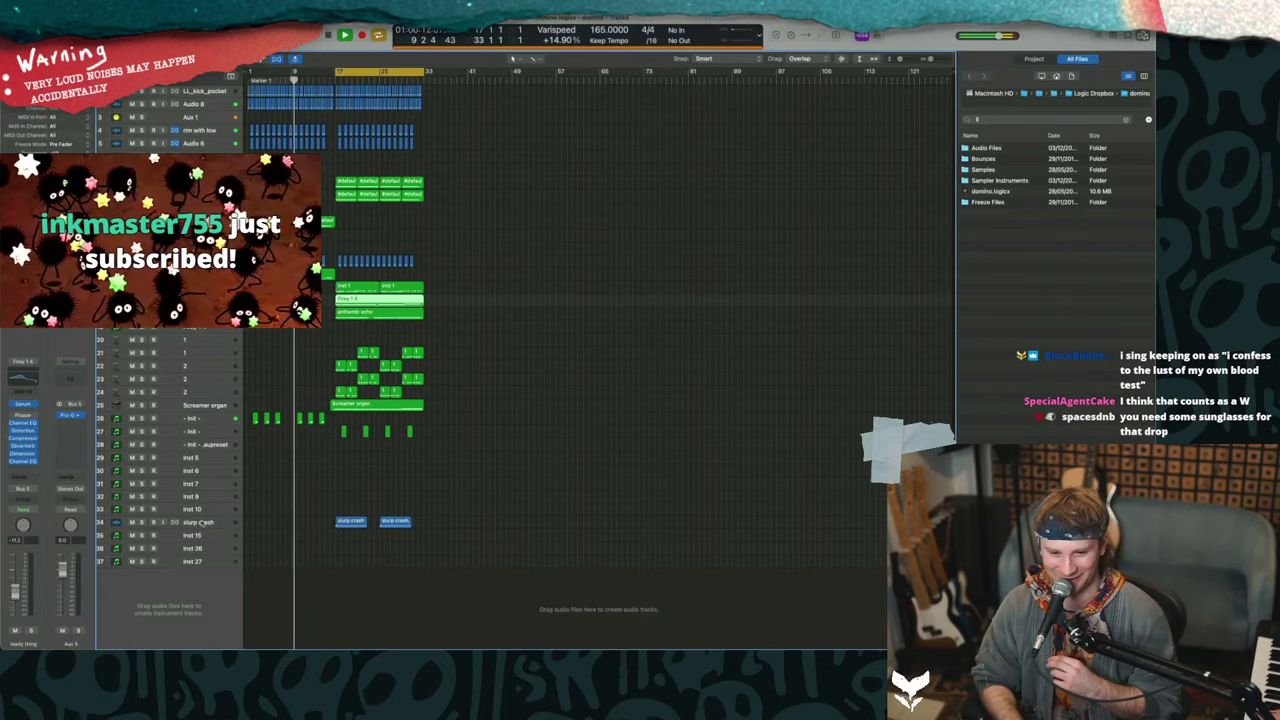
{"action": "scroll", "coordinate": [355, 368], "scroll_direction": "up", "scroll_amount": 10}
{"action": "scroll", "coordinate": [355, 368], "scroll_direction": "down", "scroll_amount": 5}
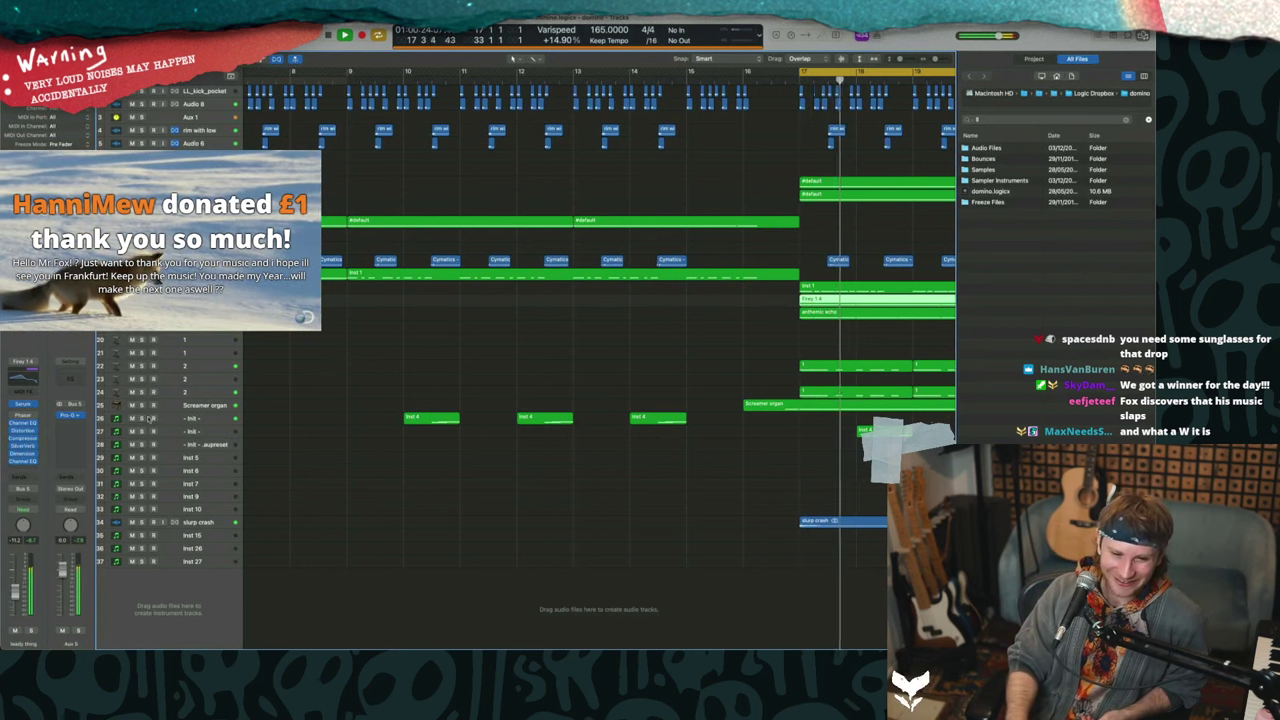
{"action": "left_click", "coordinate": [179, 408]}
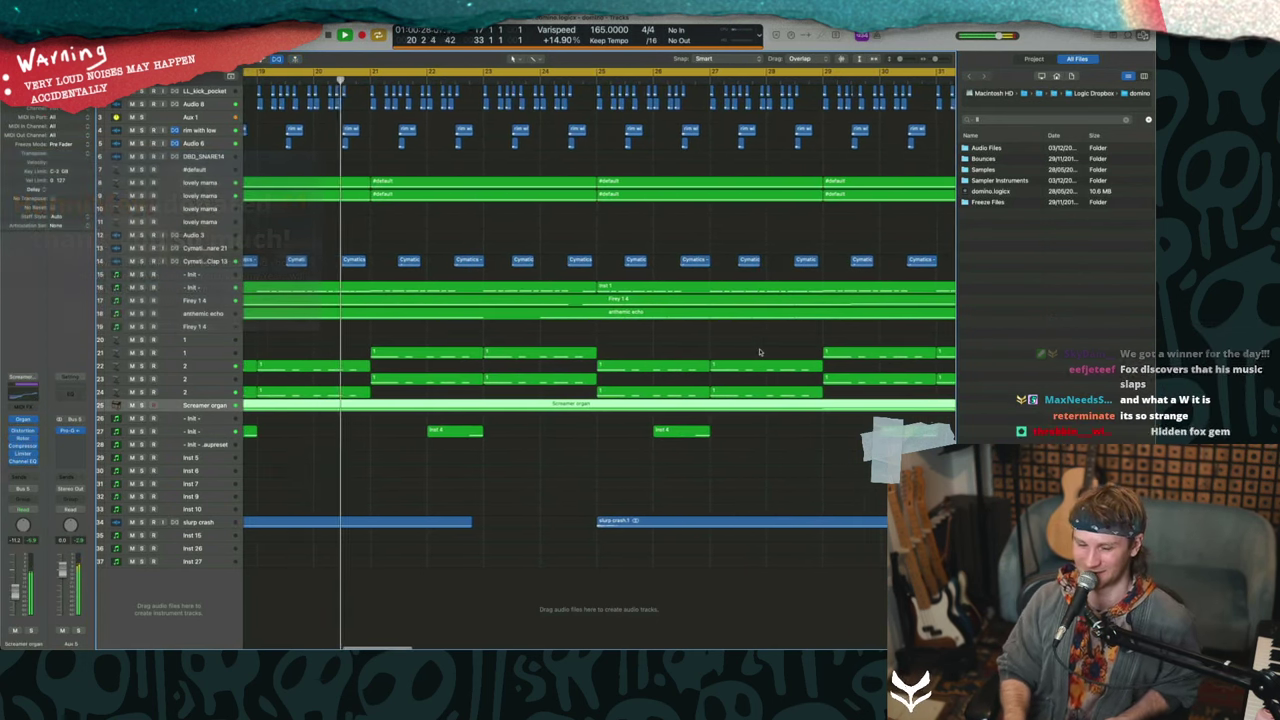
- Insert MeldaProduction's MWaveShaper in the next free Stereo Out effect slot, bend its shaping curve upward, and close its window
{"action": "left_click", "coordinate": [194, 562]}
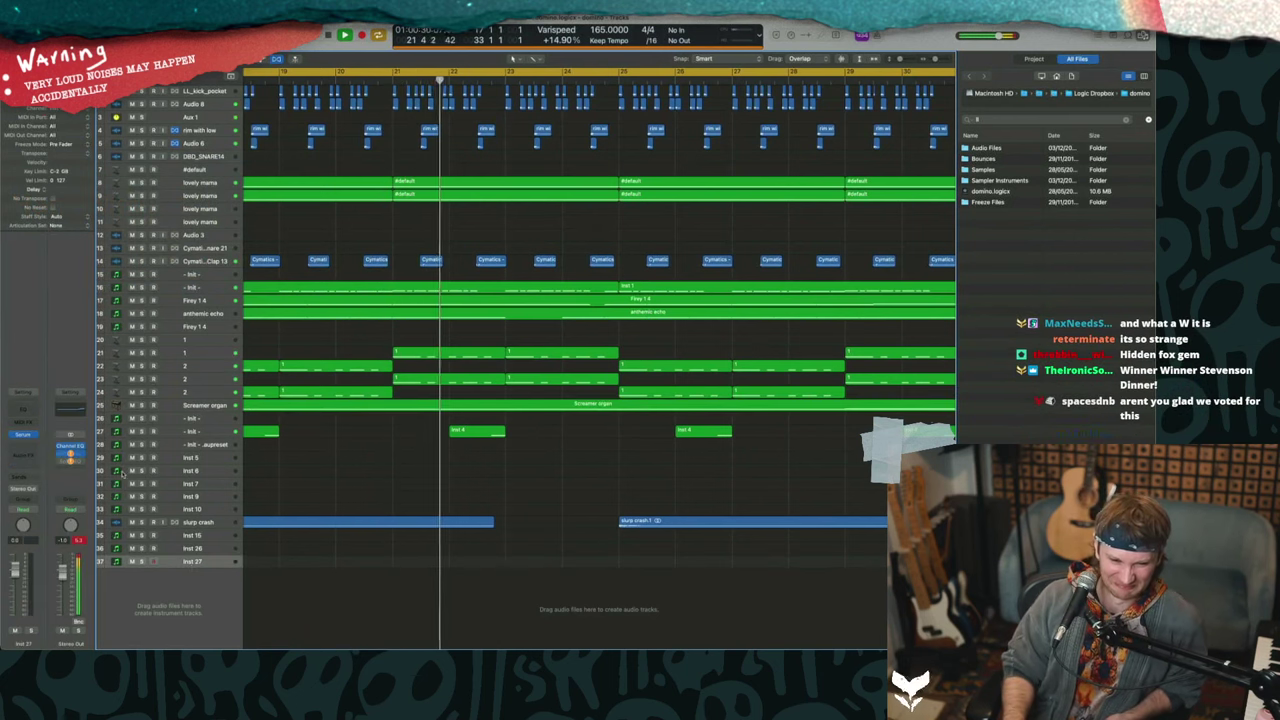
{"action": "left_click", "coordinate": [84, 457]}
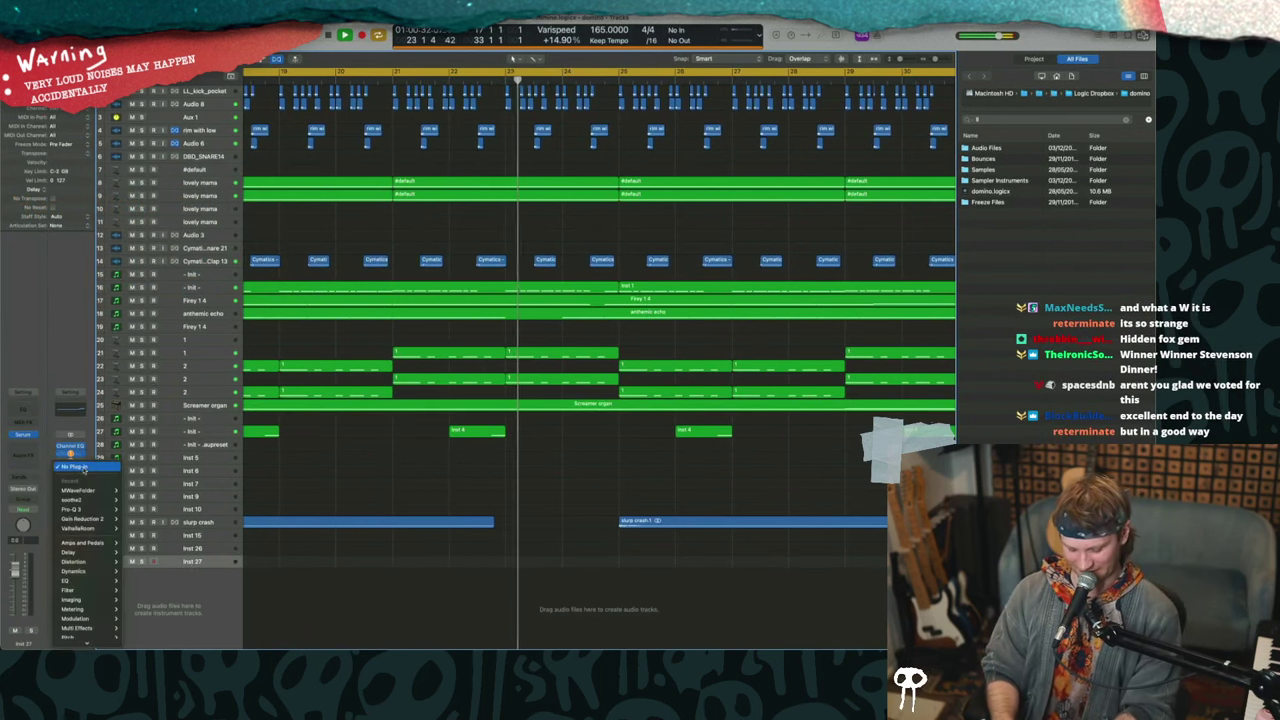
{"action": "key", "text": "Down"}
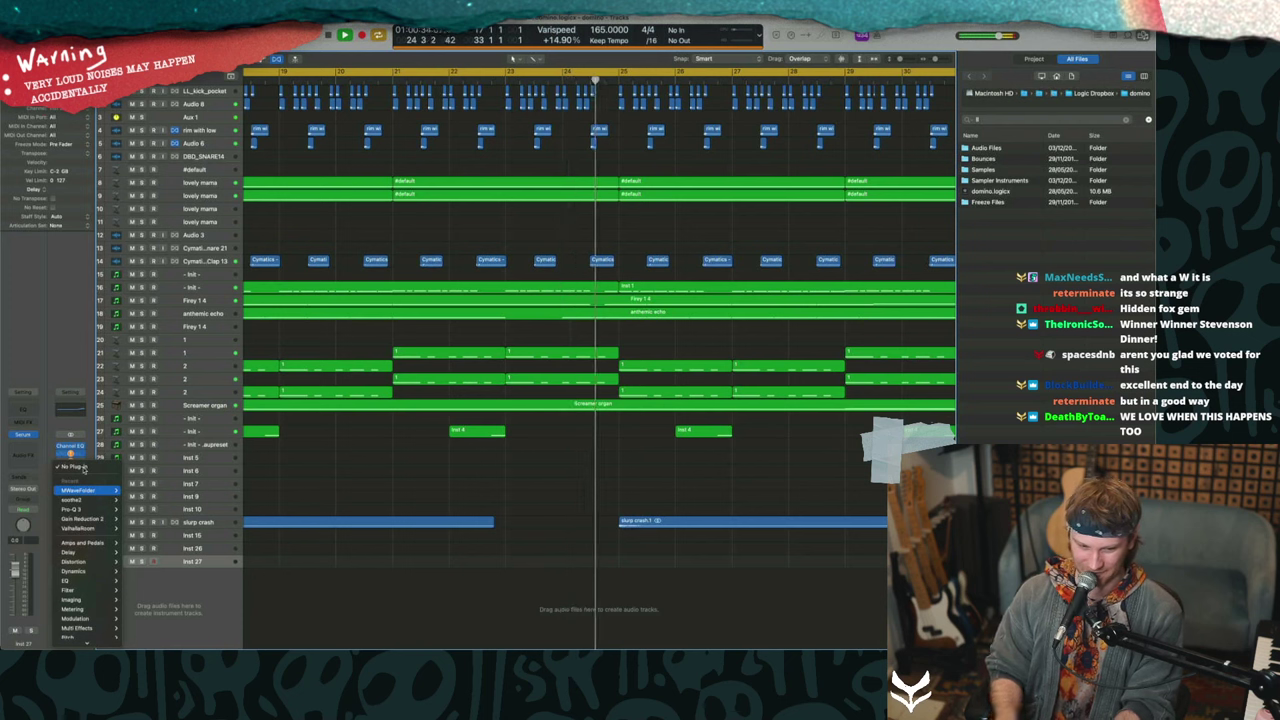
{"action": "mouse_move", "coordinate": [87, 494]}
{"action": "mouse_move", "coordinate": [90, 643]}
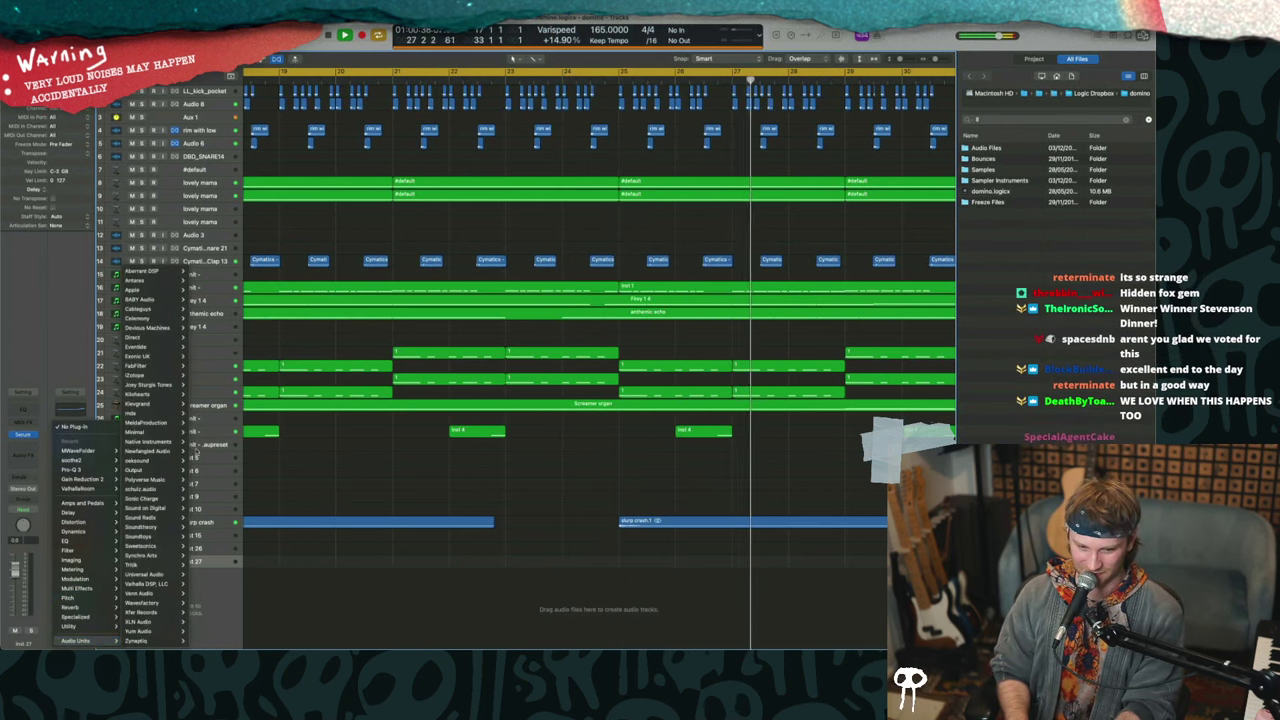
{"action": "mouse_move", "coordinate": [168, 442]}
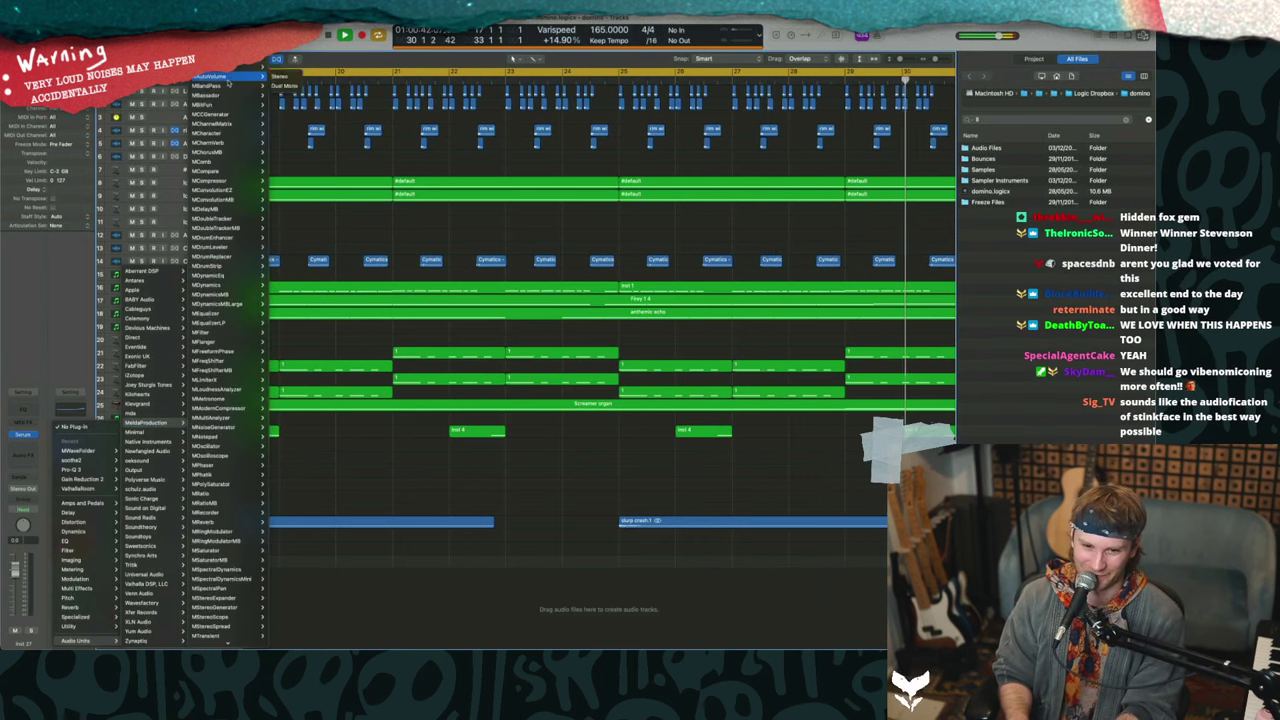
{"action": "scroll", "coordinate": [230, 510], "scroll_direction": "down", "scroll_amount": 5}
{"action": "scroll", "coordinate": [230, 600], "scroll_direction": "down", "scroll_amount": 2}
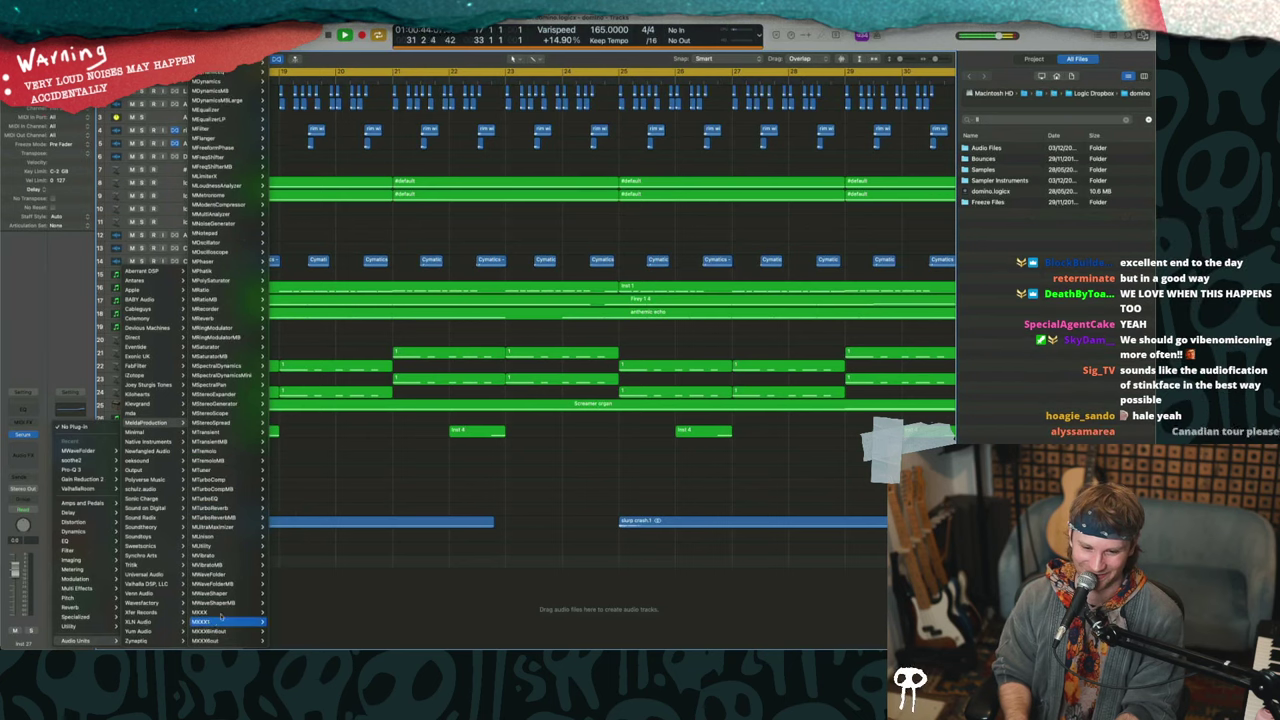
{"action": "left_click", "coordinate": [280, 594]}
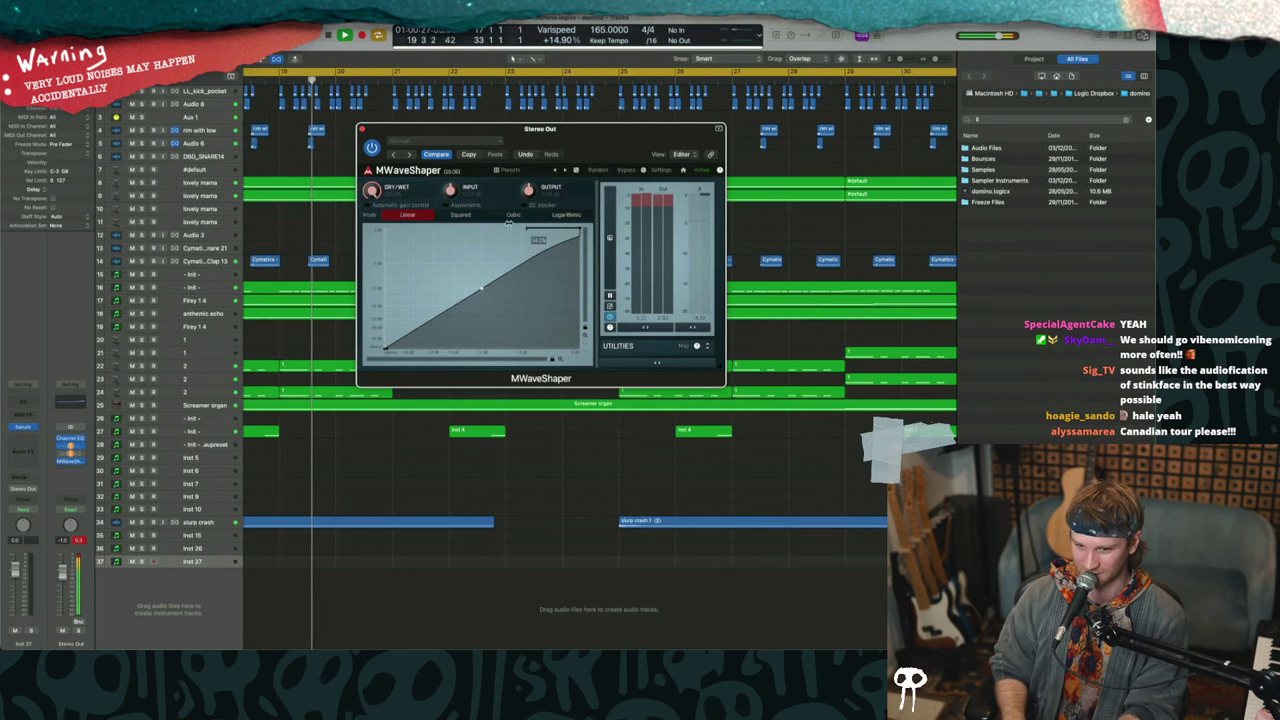
{"action": "left_click_drag", "start_coordinate": [577, 232], "coordinate": [455, 197]}
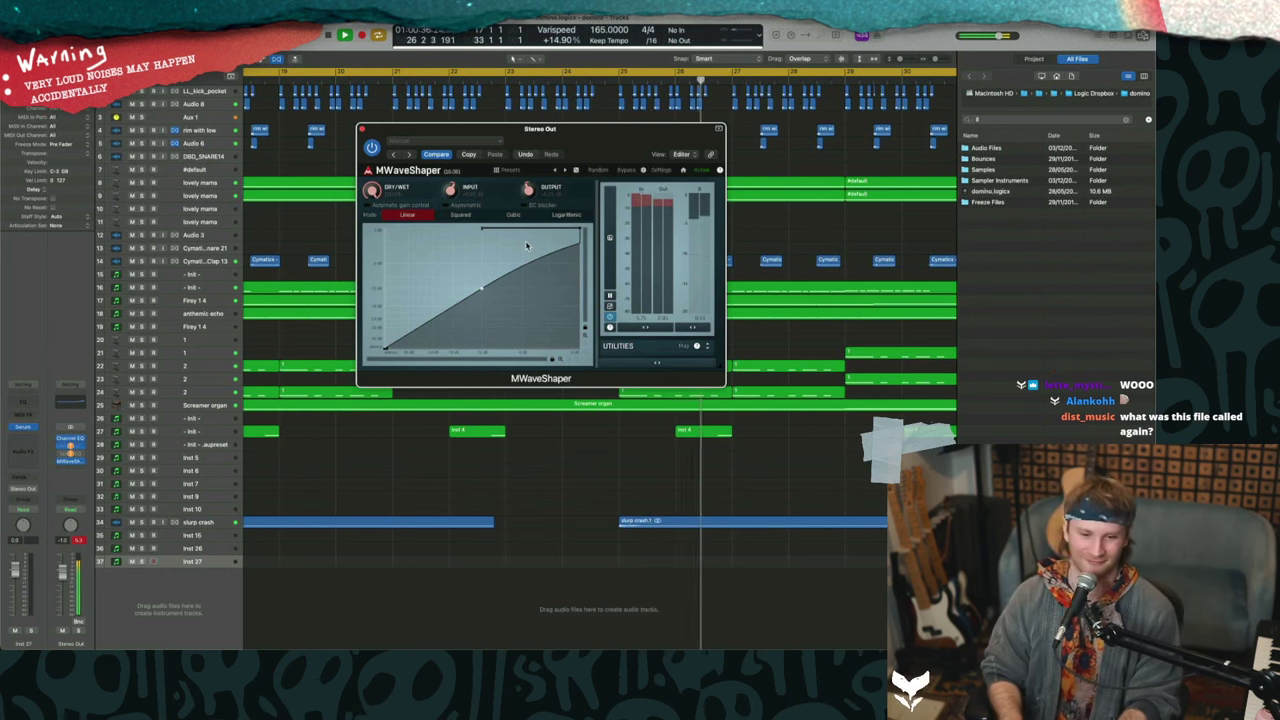
{"action": "left_click", "coordinate": [362, 129]}
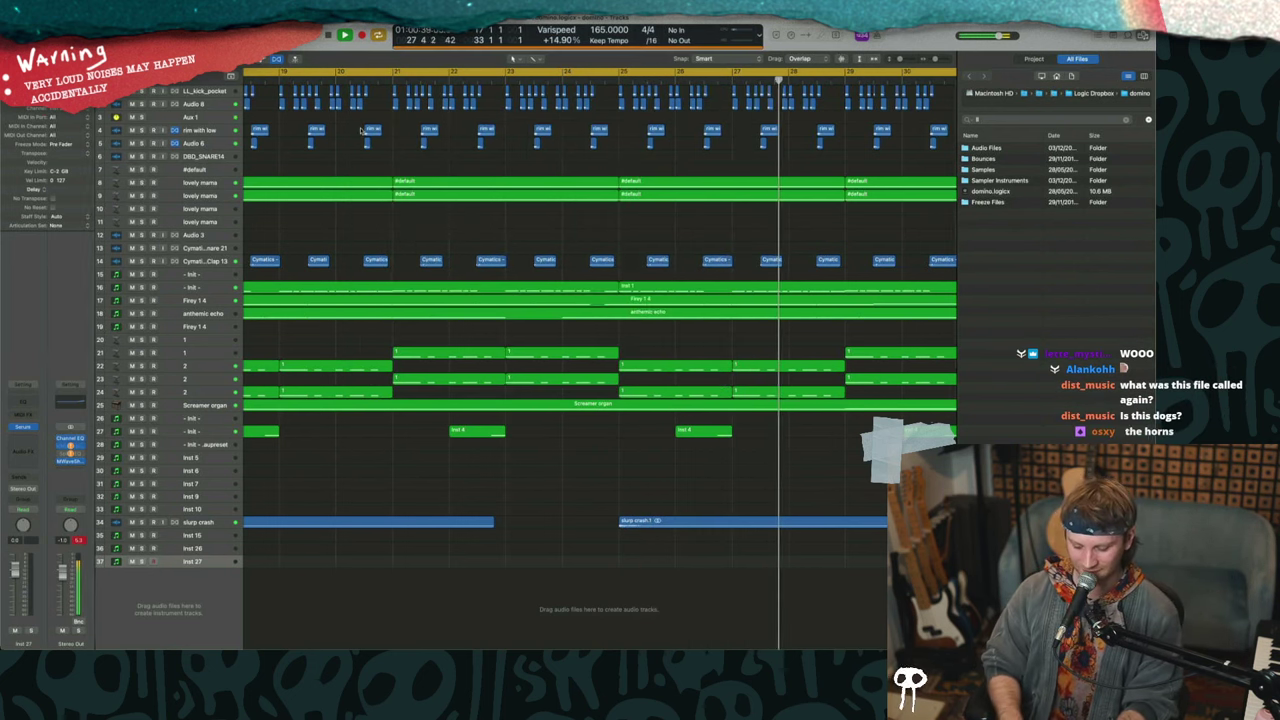
- Extend the cycle range to bars 9 to 33 while listening through the drop, and stop playback
{"action": "key", "text": "super+Left"}
{"action": "key", "text": "super+Left"}
{"action": "key", "text": "super+Left"}
{"action": "key", "text": "super+Left"}
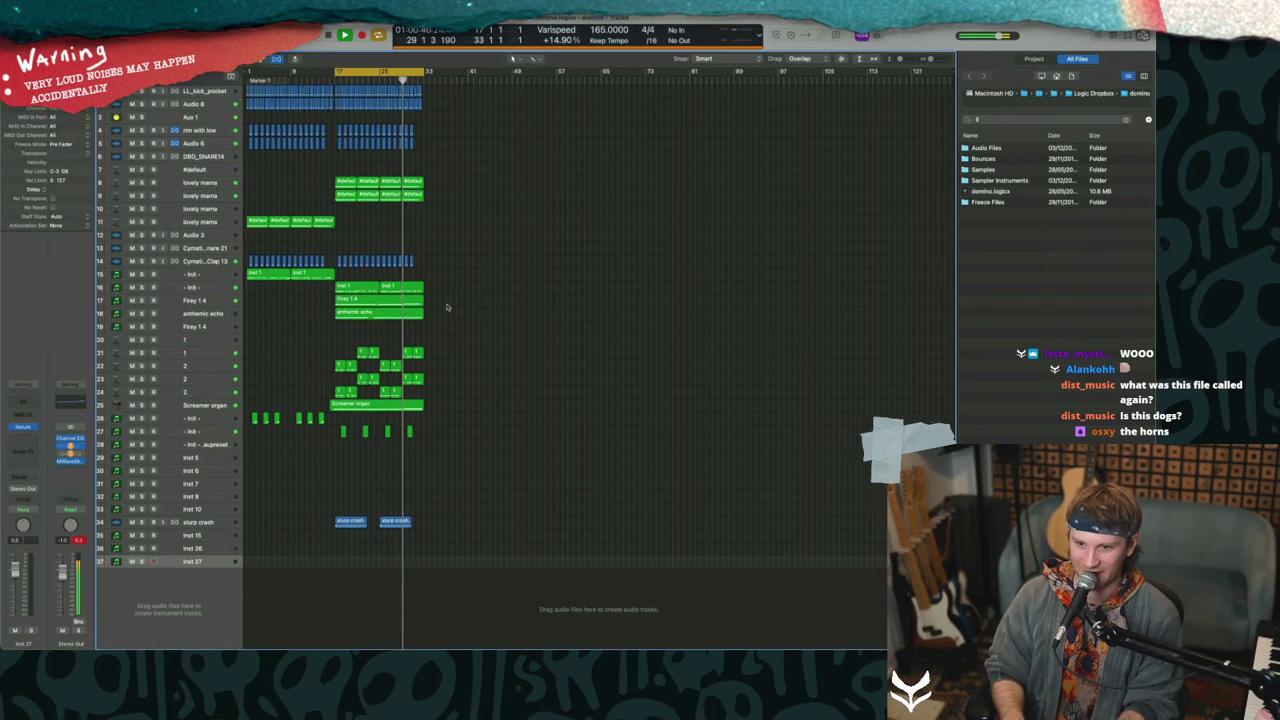
{"action": "key", "text": "super+Right"}
{"action": "key", "text": "super+Right"}
{"action": "key", "text": "super+Right"}
{"action": "scroll", "coordinate": [447, 307], "scroll_direction": "left", "scroll_amount": 10}
{"action": "scroll", "coordinate": [447, 307], "scroll_direction": "left", "scroll_amount": 2}
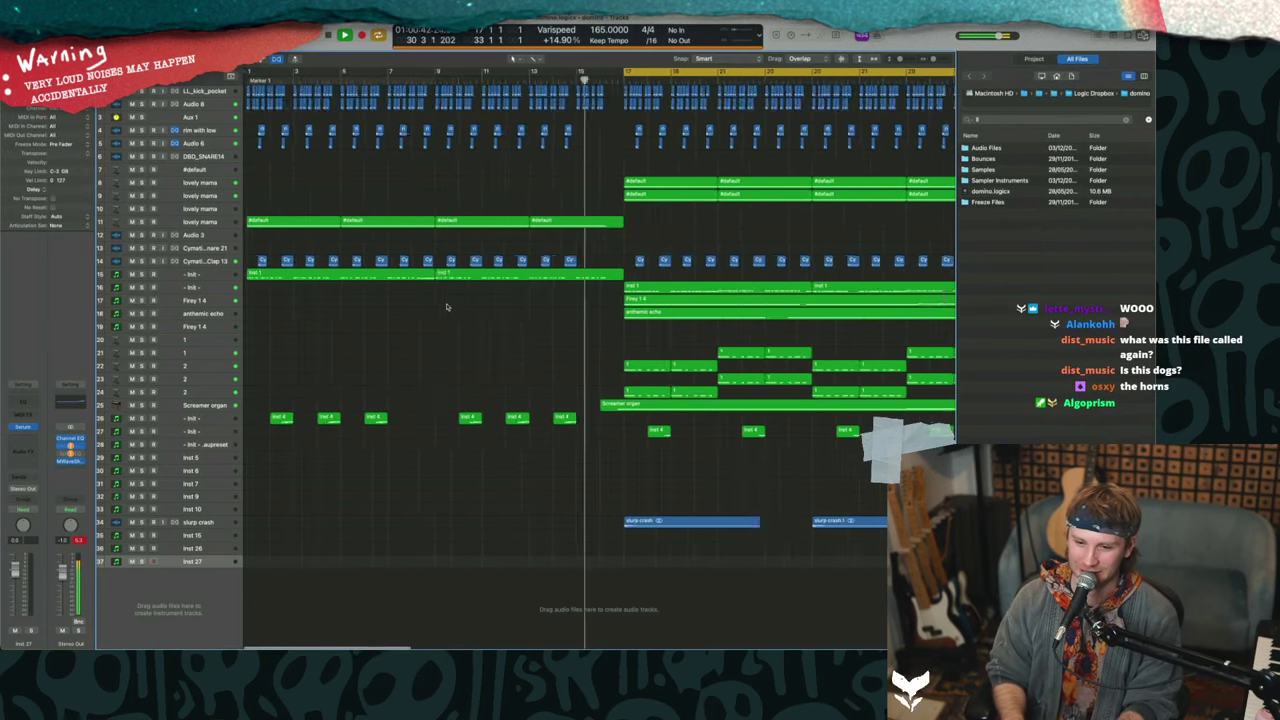
{"action": "key", "text": "super+Left"}
{"action": "key", "text": "super+Left"}
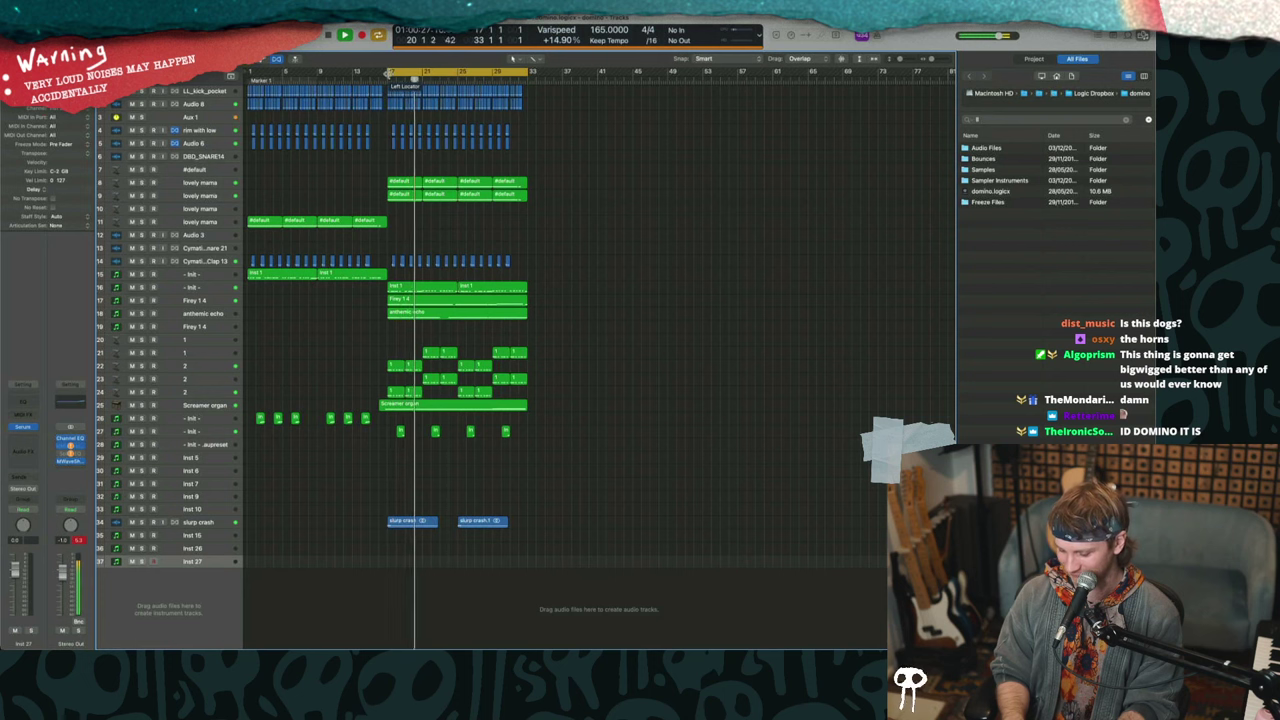
{"action": "left_click_drag", "start_coordinate": [388, 75], "coordinate": [317, 72]}
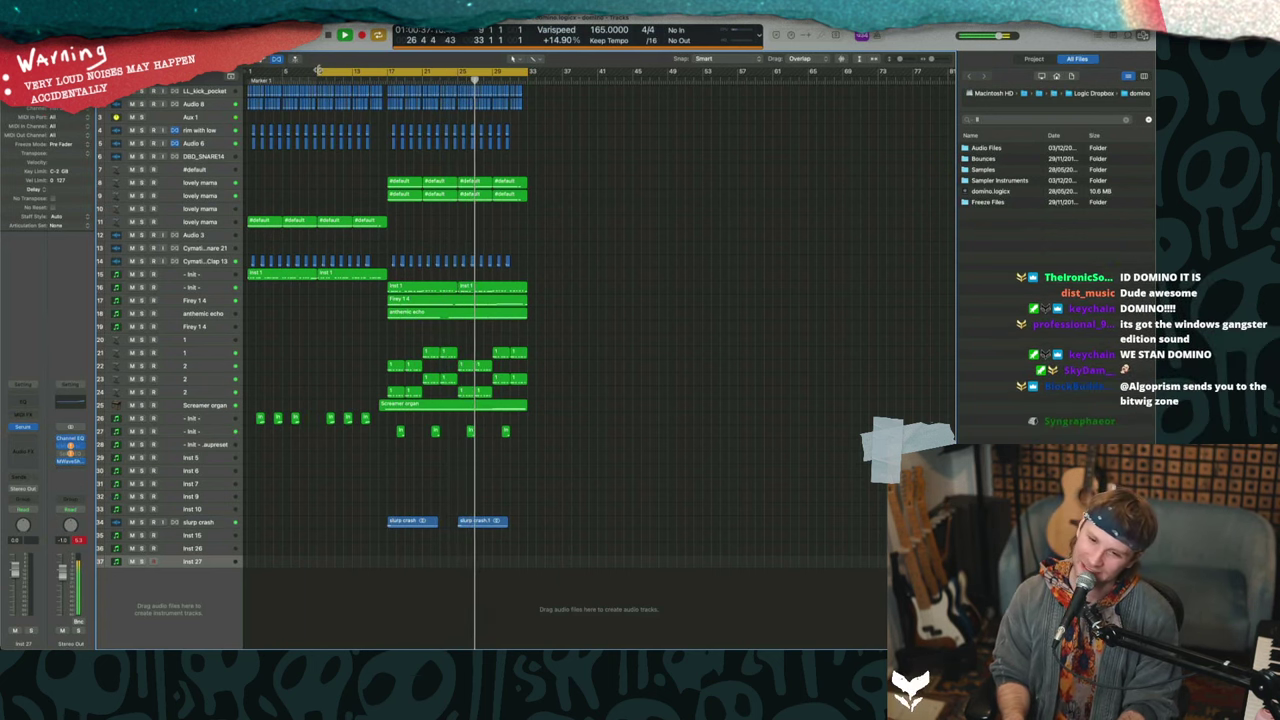
{"action": "left_click_drag", "start_coordinate": [318, 70], "coordinate": [389, 70]}
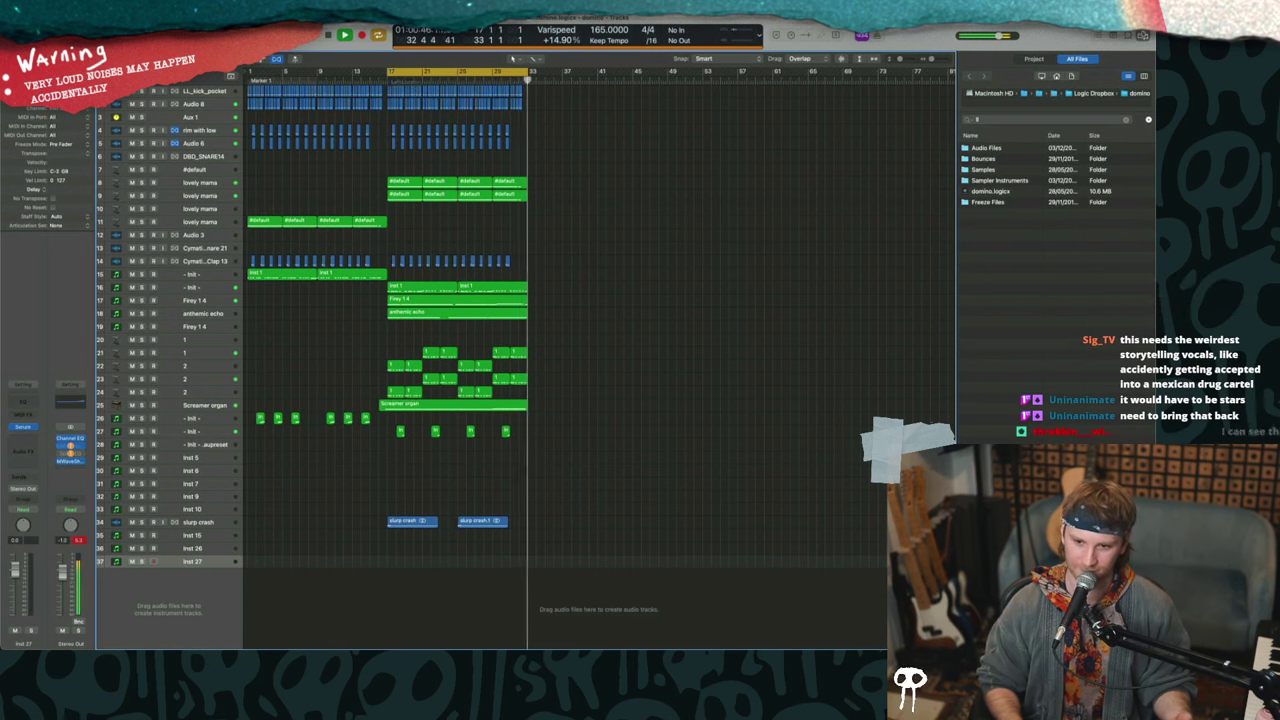
{"action": "left_click_drag", "start_coordinate": [389, 71], "coordinate": [317, 70]}
{"action": "key", "text": "space"}
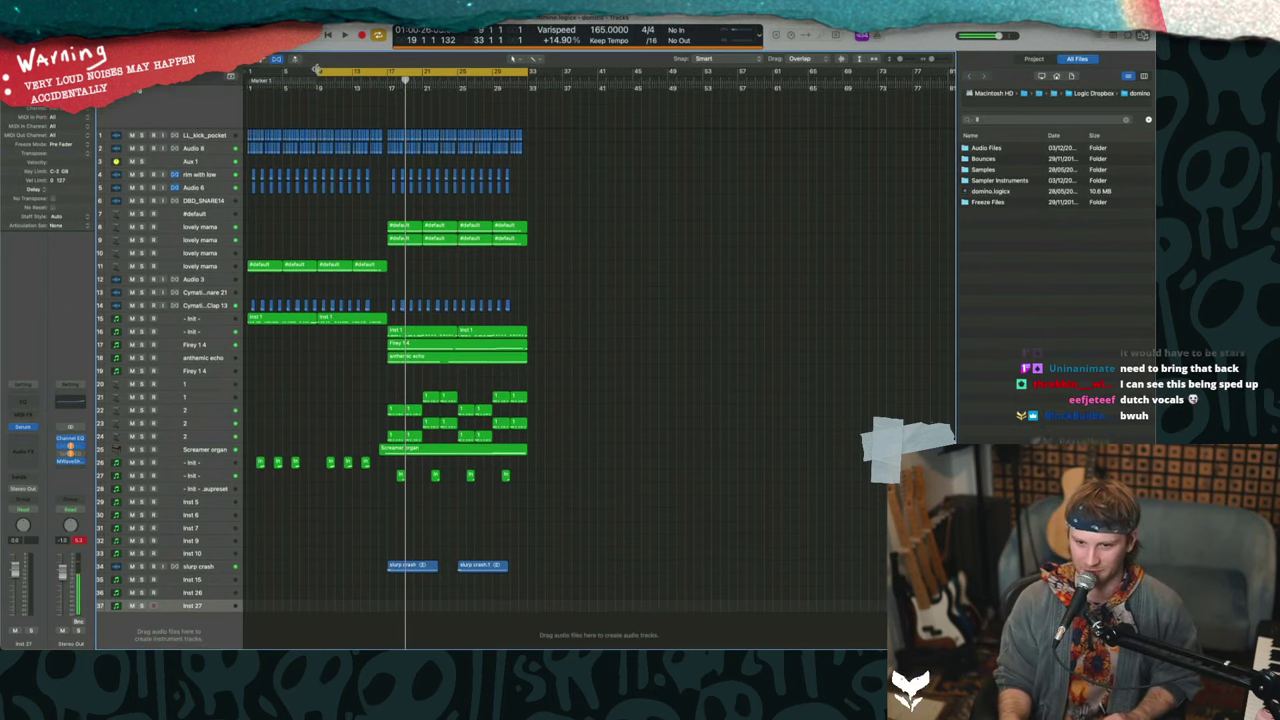
- Bounce the cycle range offline as a 24-bit, 44100 Hz PCM Wave file named domino into the works in progress folder
{"action": "key", "text": "super+b"}
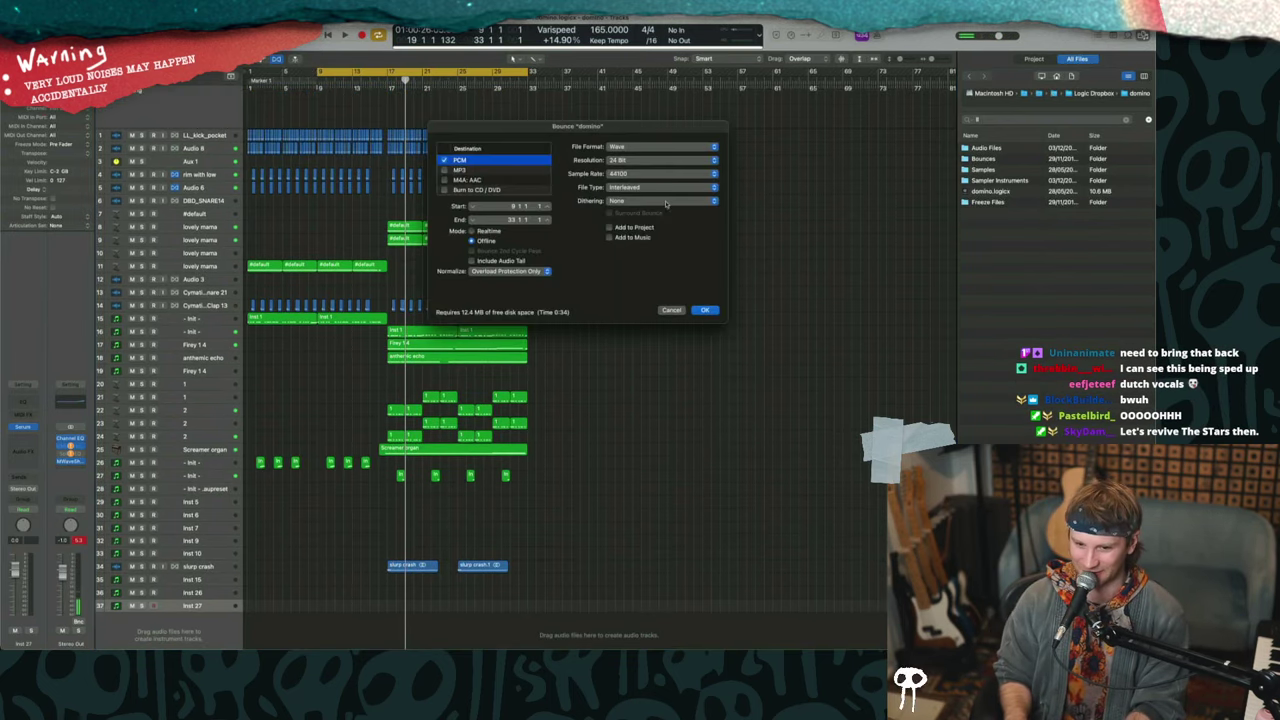
{"action": "left_click", "coordinate": [707, 311]}
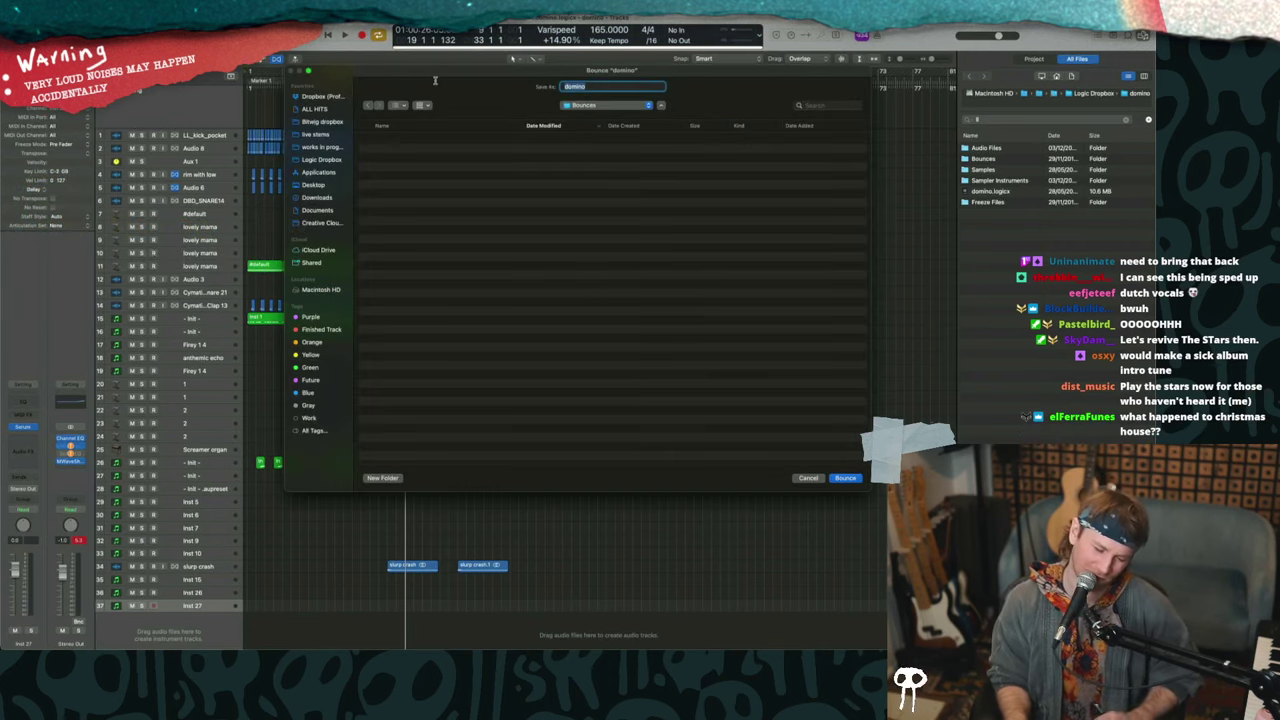
{"action": "left_click", "coordinate": [326, 122]}
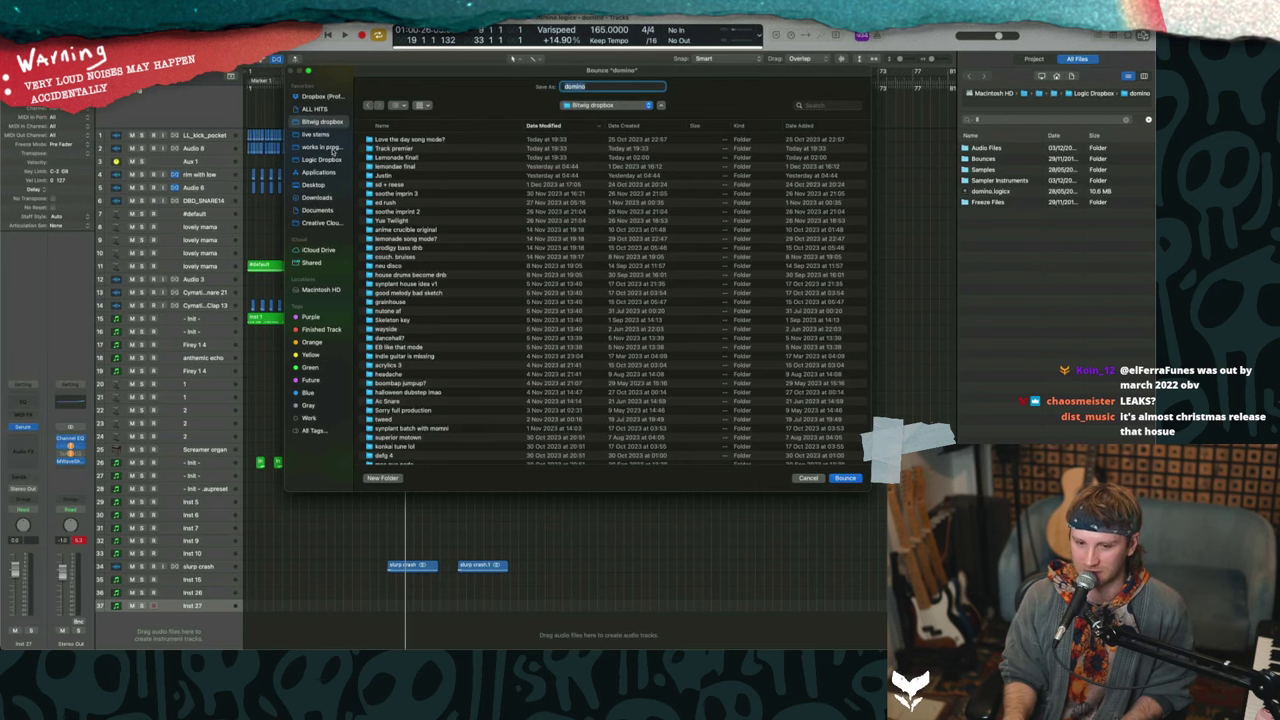
{"action": "left_click", "coordinate": [330, 148]}
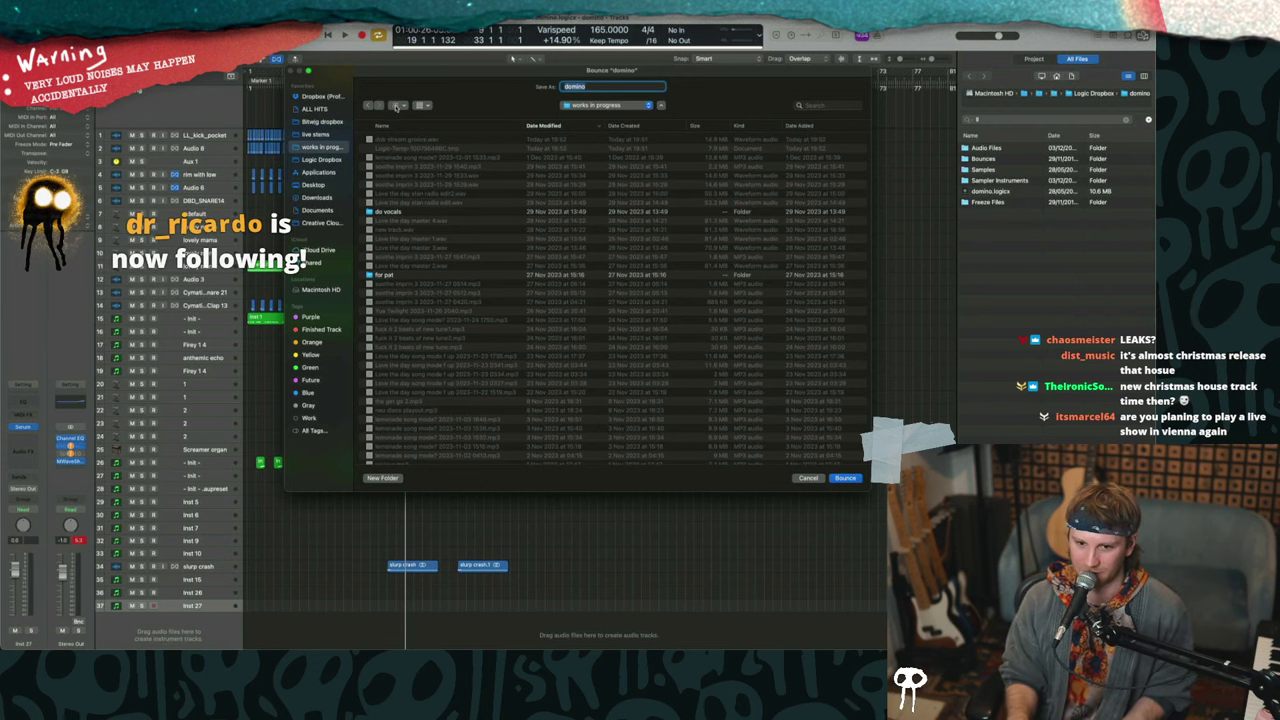
{"action": "left_click_drag", "start_coordinate": [393, 72], "coordinate": [481, 626]}
{"action": "key", "text": "Return"}
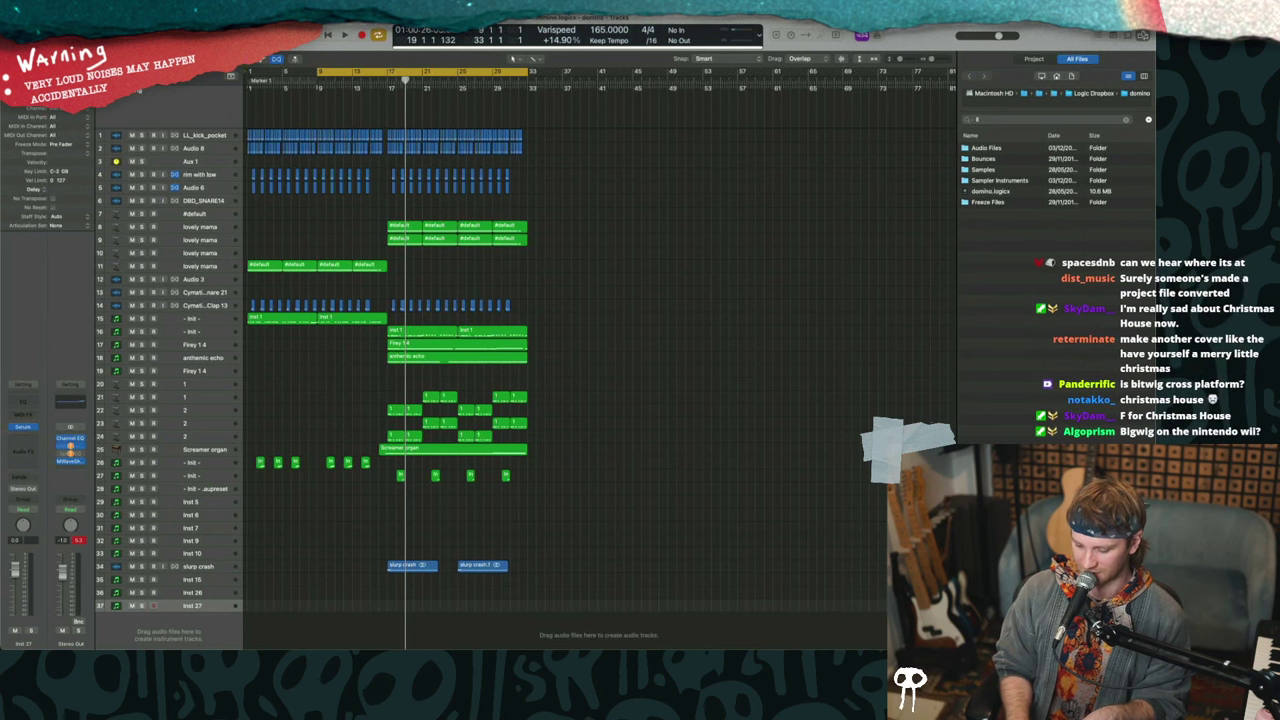
{"action": "key", "text": "Return"}
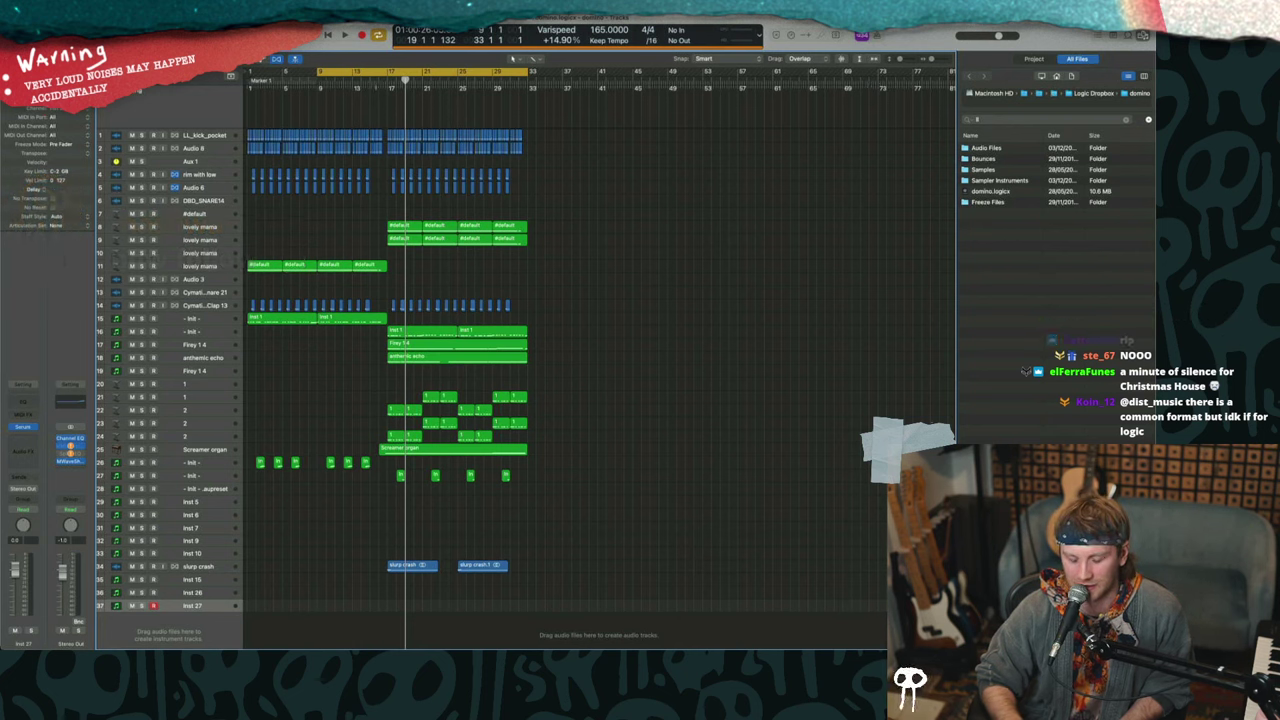
- Close the domino project and save its changes
{"action": "key", "text": "super+w"}
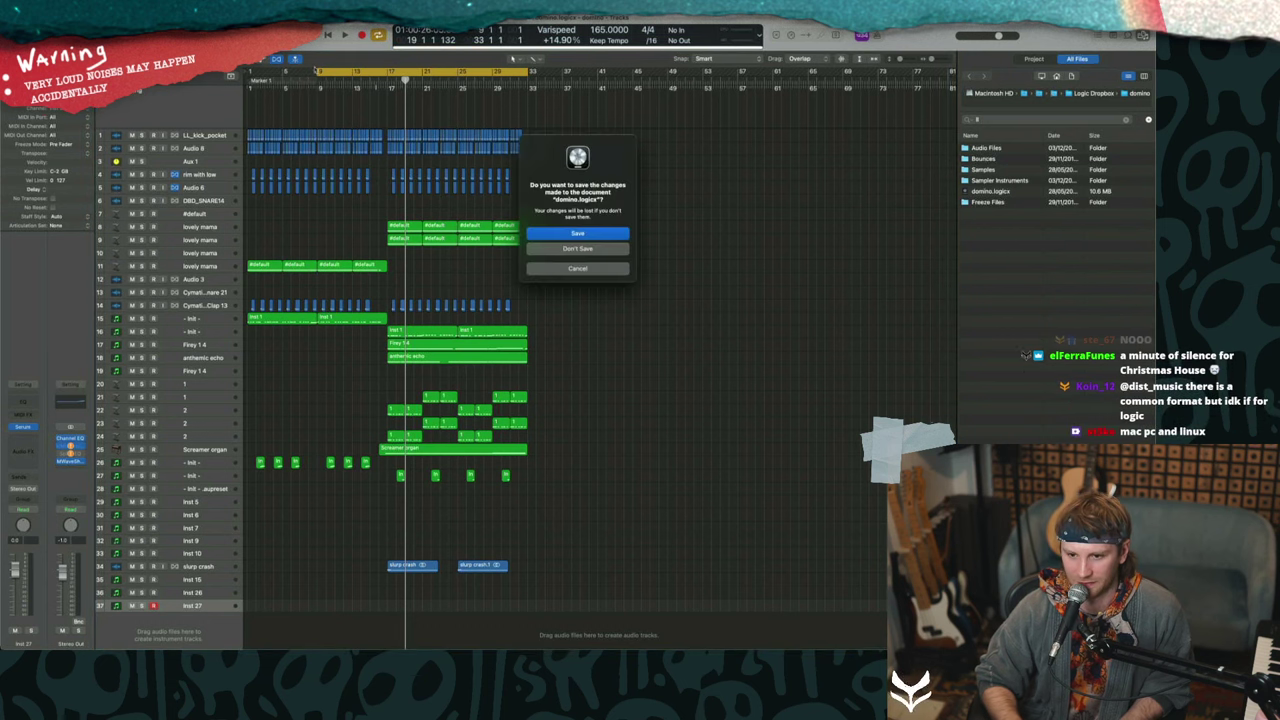
{"action": "left_click", "coordinate": [571, 249]}
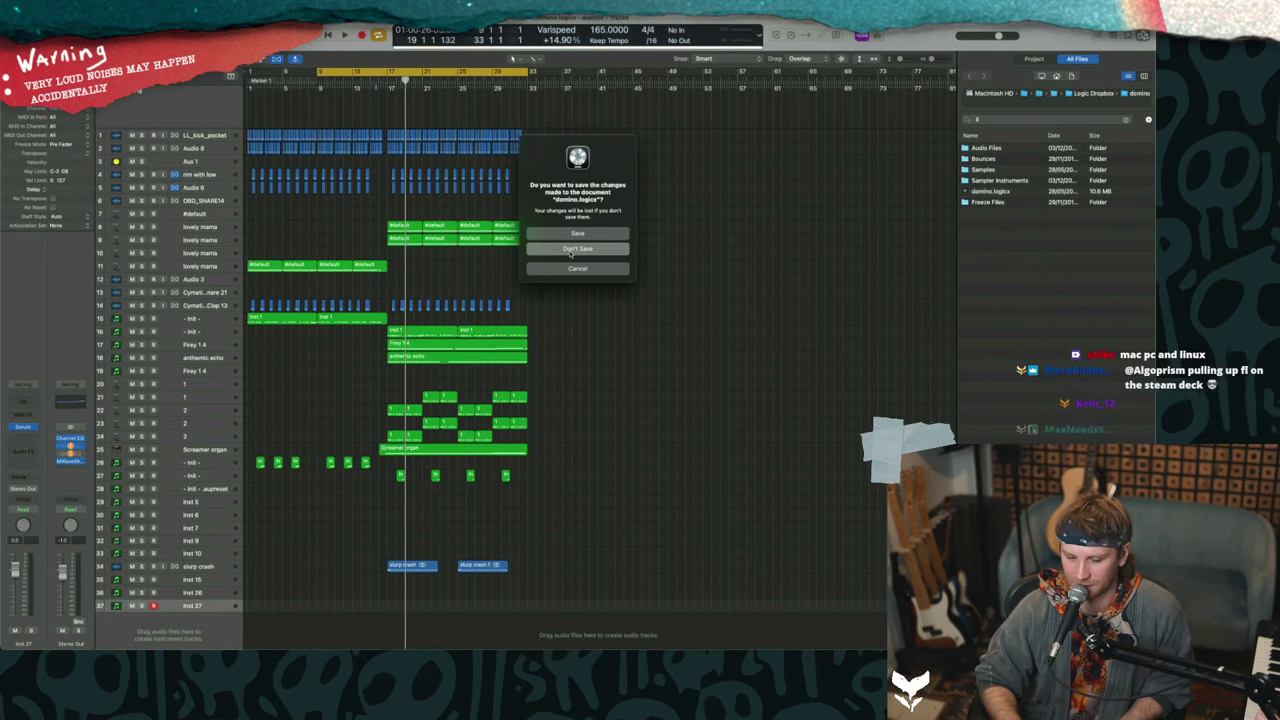
{"action": "left_click", "coordinate": [571, 237]}
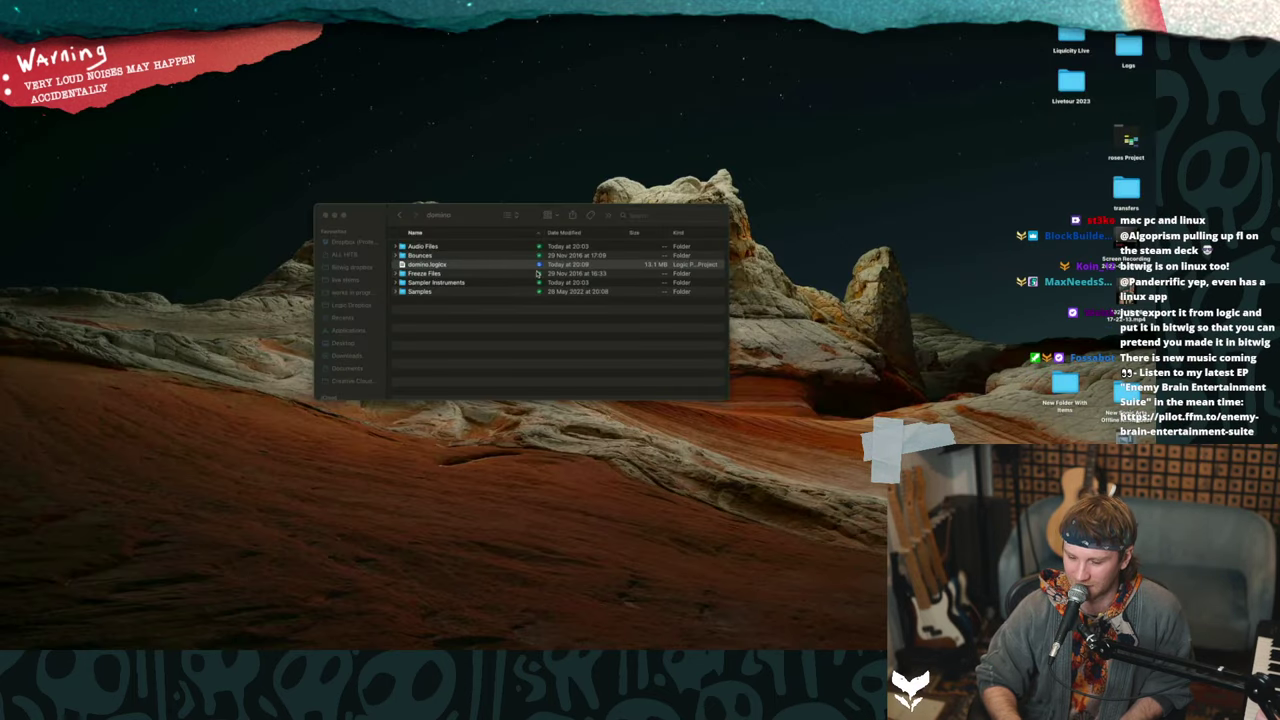
- Return from the domino folder to the Logic Dropbox folder in Finder, look through the list, and close the window
{"action": "left_click", "coordinate": [400, 216]}
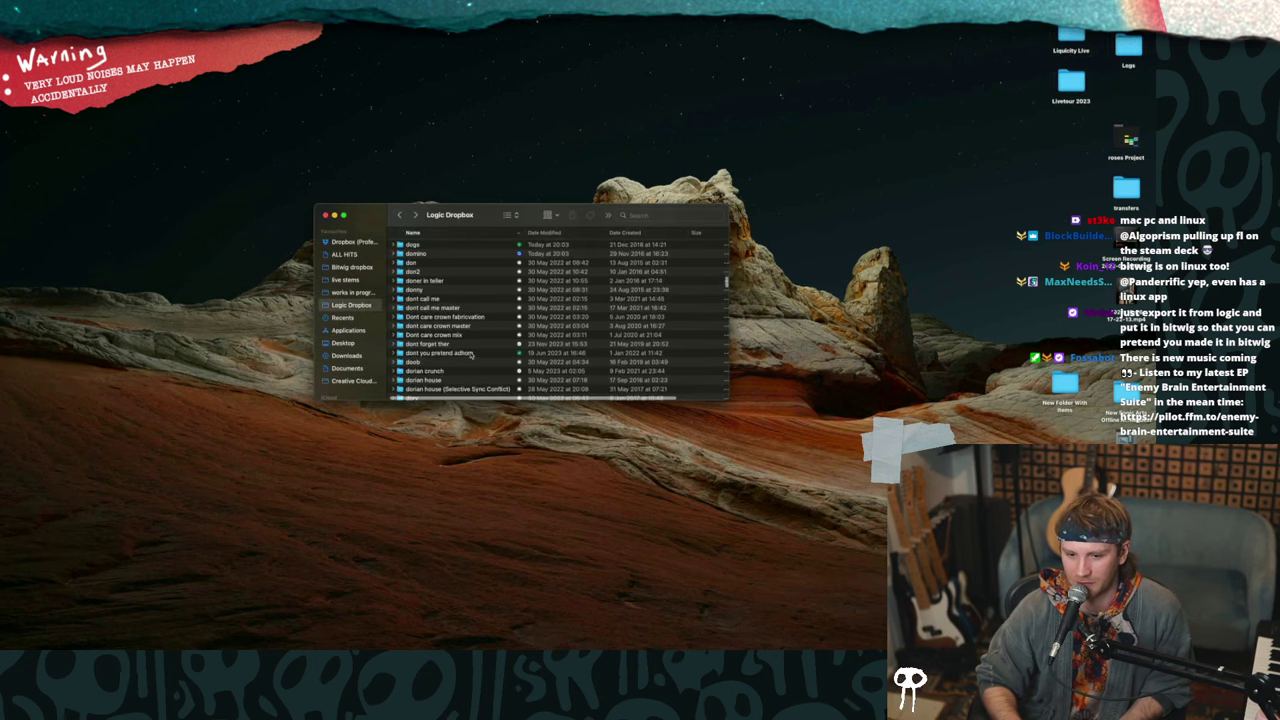
{"action": "scroll", "coordinate": [470, 354], "scroll_direction": "down", "scroll_amount": 1}
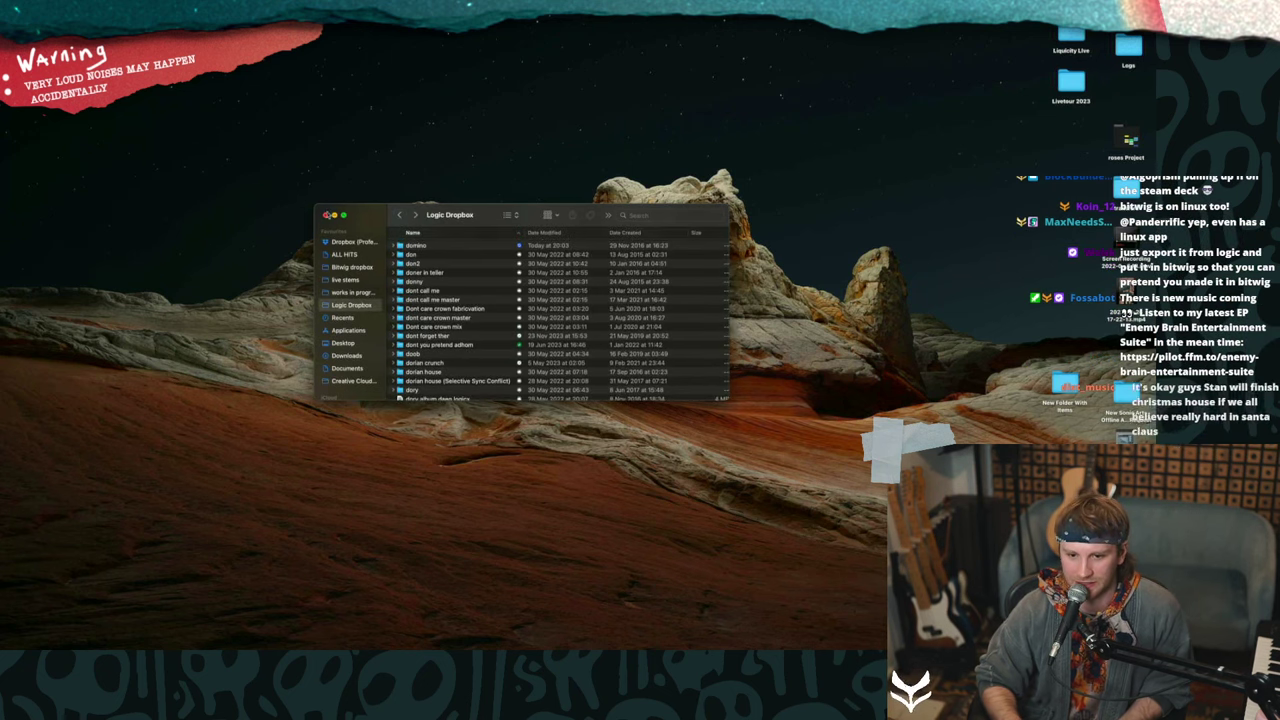
{"action": "left_click", "coordinate": [325, 215]}
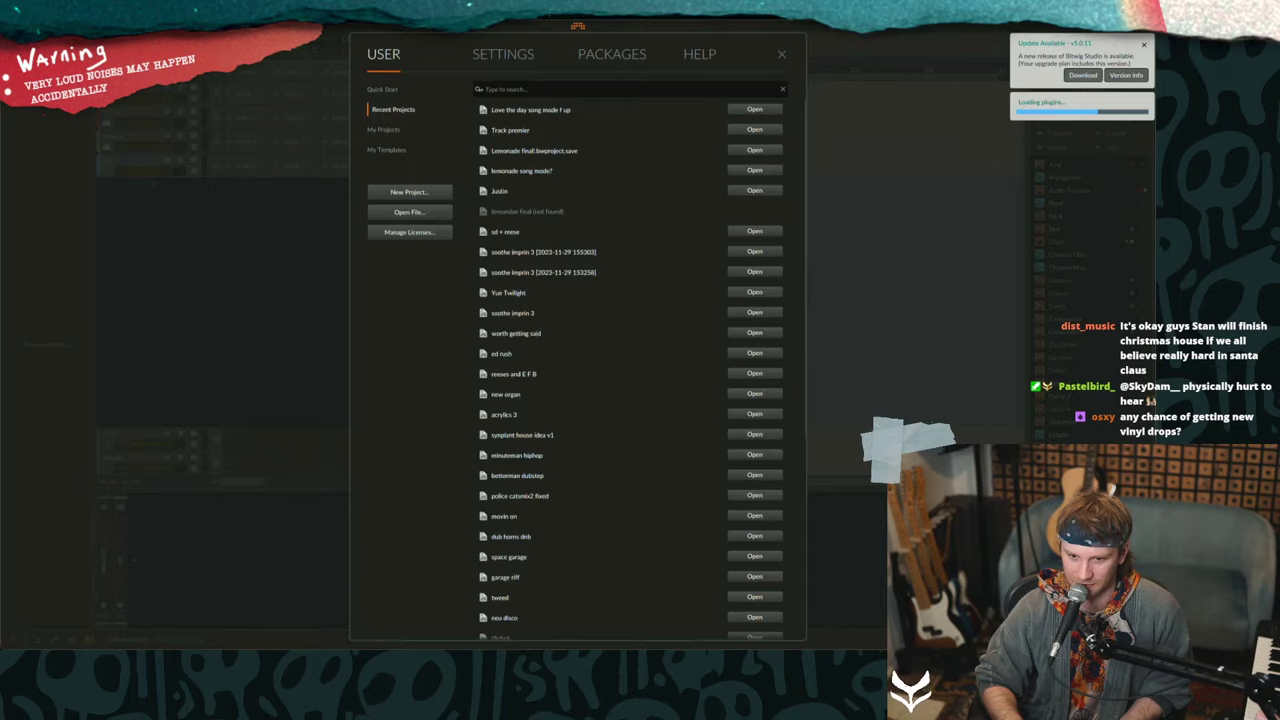
- Switch to Bitwig Studio, open the recent project Track premier, and show its arrangement from bar 1
{"action": "mouse_move", "coordinate": [290, 27]}
{"action": "left_mouse_down"}
{"action": "mouse_move", "coordinate": [398, 405]}
{"action": "mouse_move", "coordinate": [408, 649]}
{"action": "mouse_move", "coordinate": [402, 480]}
{"action": "mouse_move", "coordinate": [400, 601]}
{"action": "mouse_move", "coordinate": [382, 470]}
{"action": "mouse_move", "coordinate": [367, 650]}
{"action": "mouse_move", "coordinate": [453, 29]}
{"action": "mouse_move", "coordinate": [298, 29]}
{"action": "left_mouse_up"}
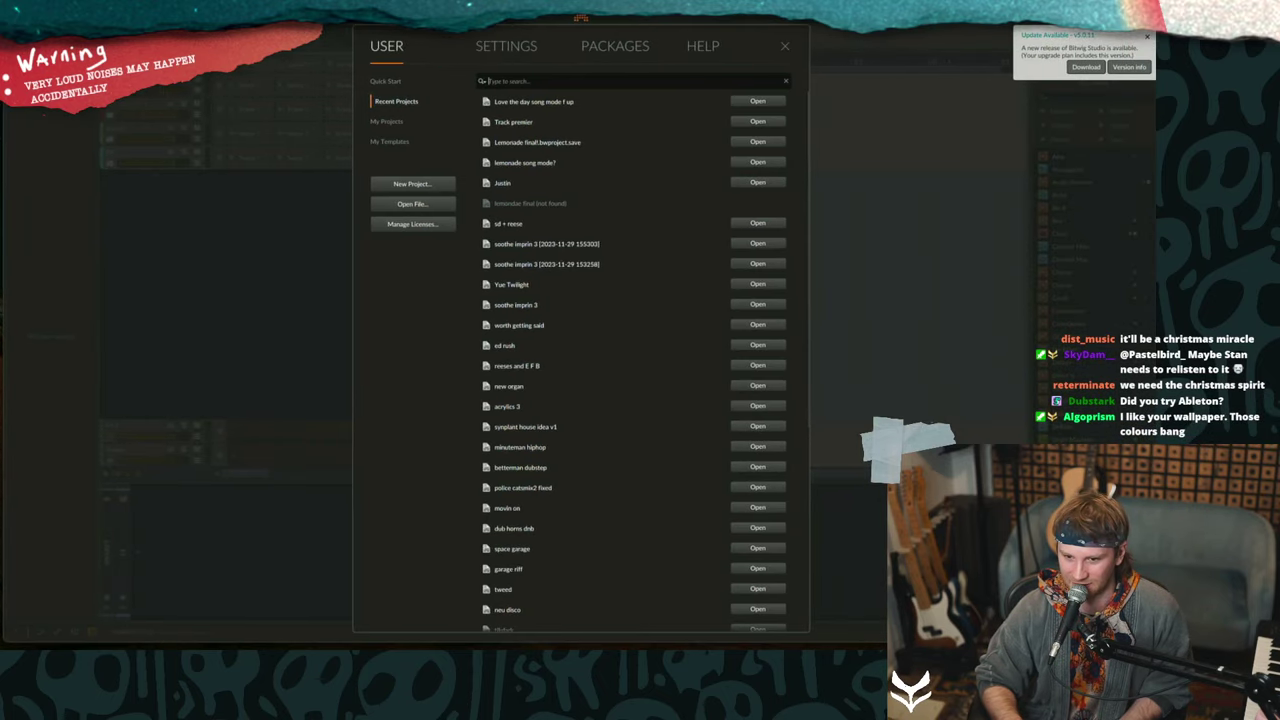
{"action": "left_click", "coordinate": [757, 122]}
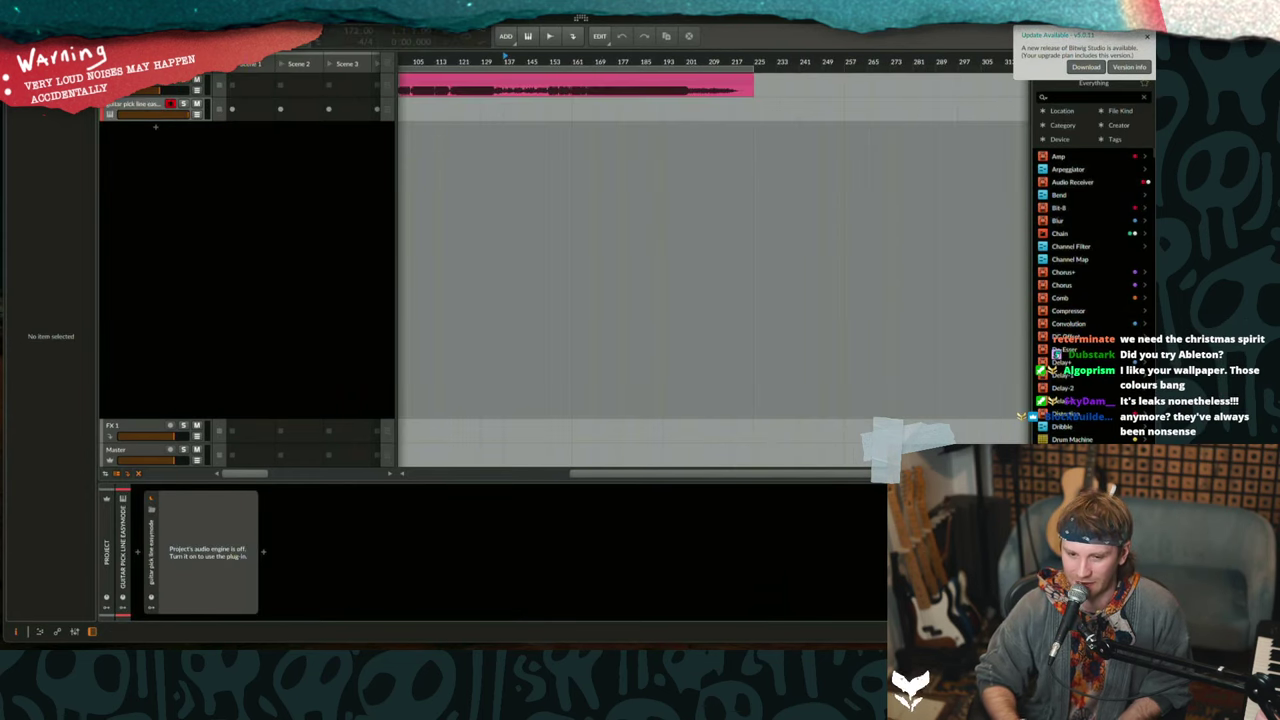
{"action": "scroll", "coordinate": [615, 329], "scroll_direction": "left", "scroll_amount": 5}
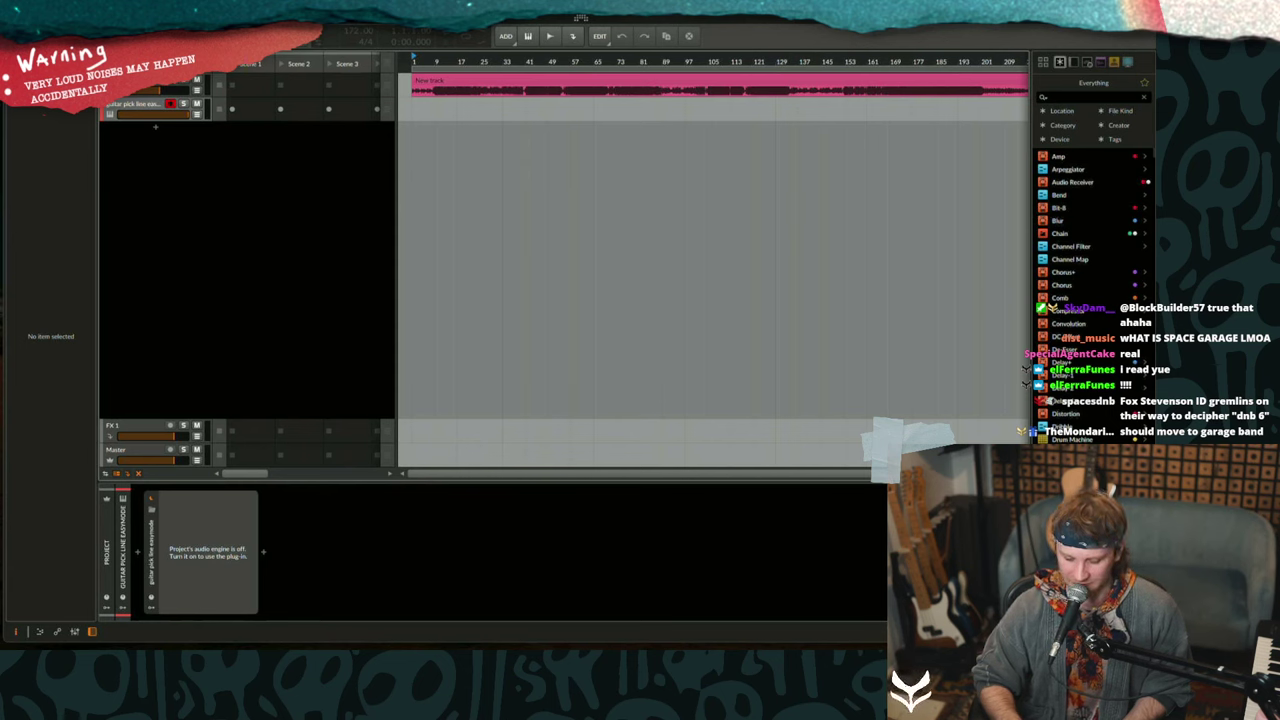
- Switch to Finder, open the Bitwig dropbox folder, and return to Bitwig Studio
{"action": "key", "text": "super+Tab"}
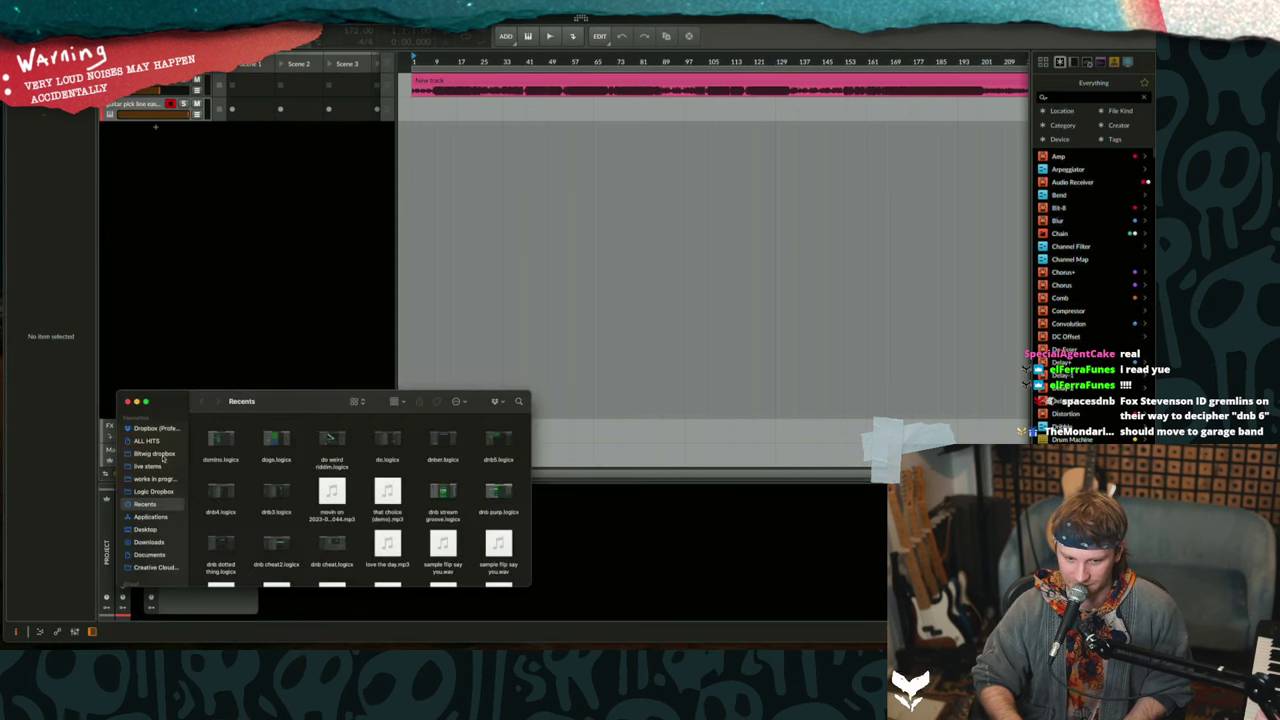
{"action": "left_click", "coordinate": [155, 453]}
{"action": "key", "text": "super+Tab"}
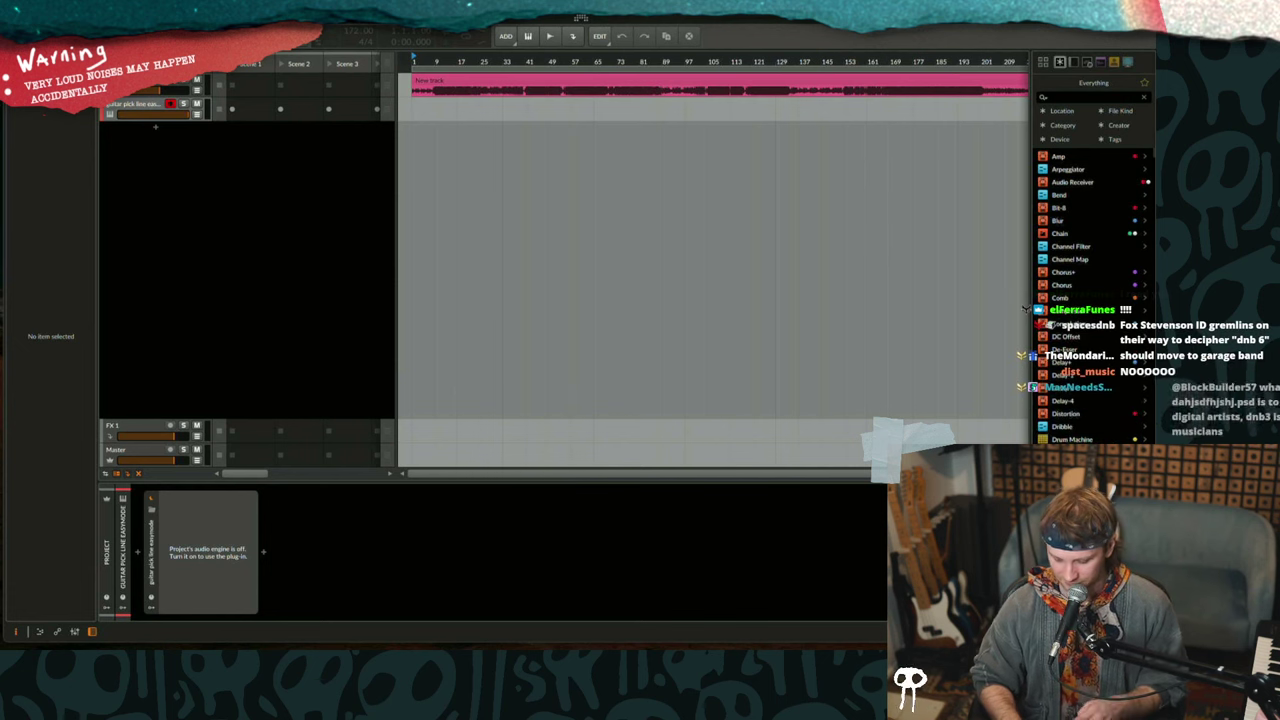